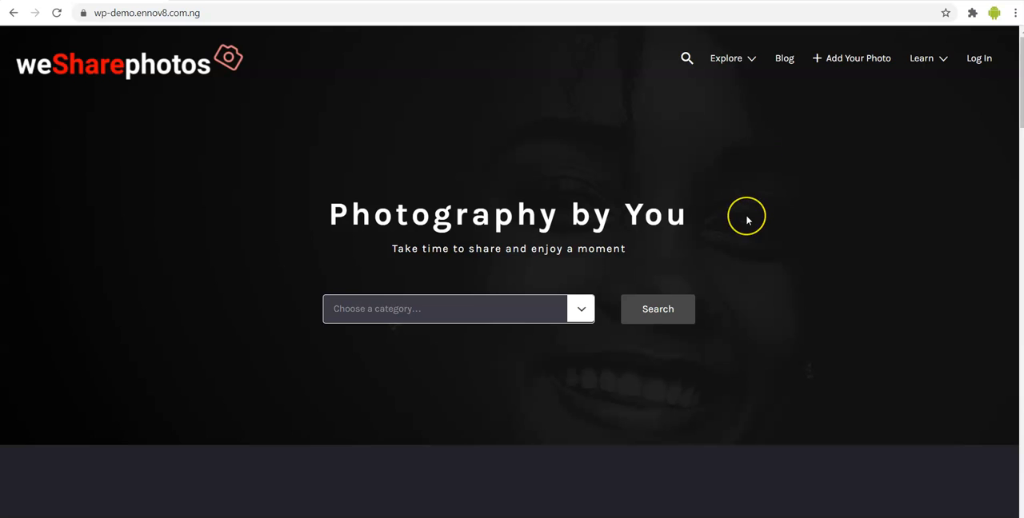
- Choose the Kids Events category in the homepage photo search
scroll(745, 216, "down", 1)
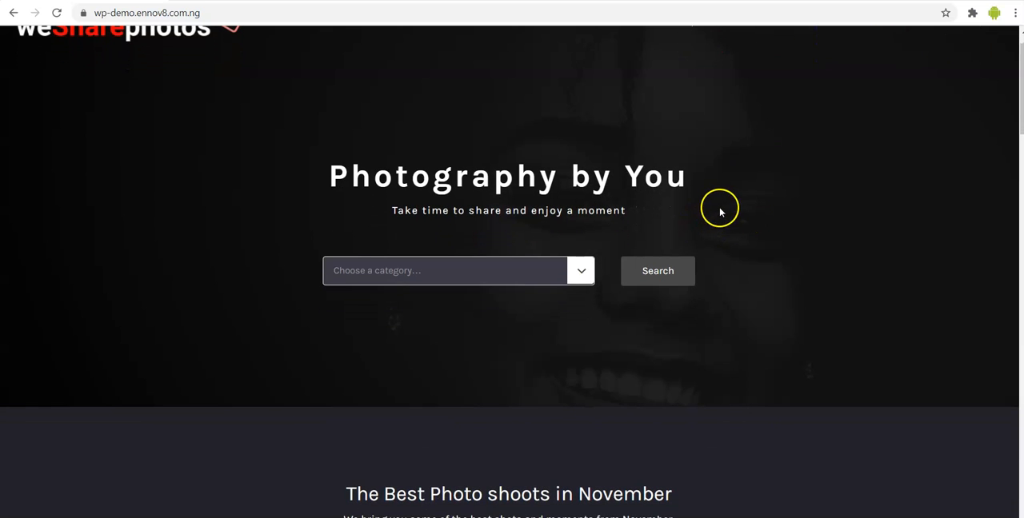
left_click(583, 273)
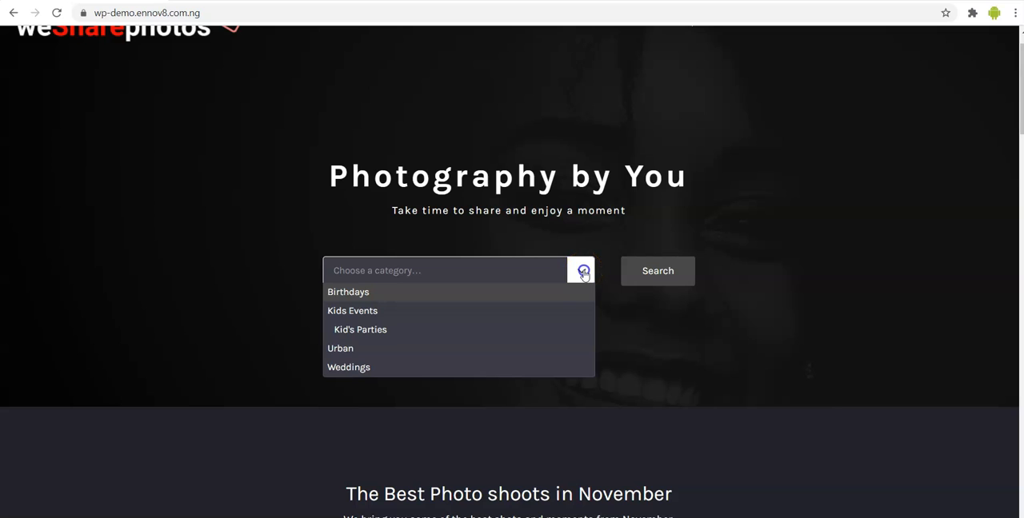
left_click(532, 309)
left_click(656, 282)
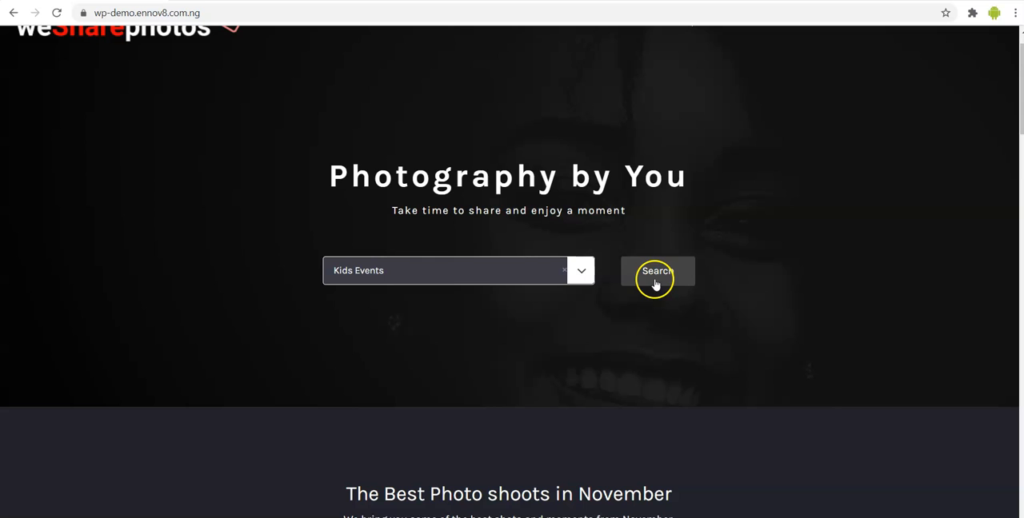
- Examine the homepage section with the best photo shoots in November and its featured listings
scroll(642, 376, "down", 1)
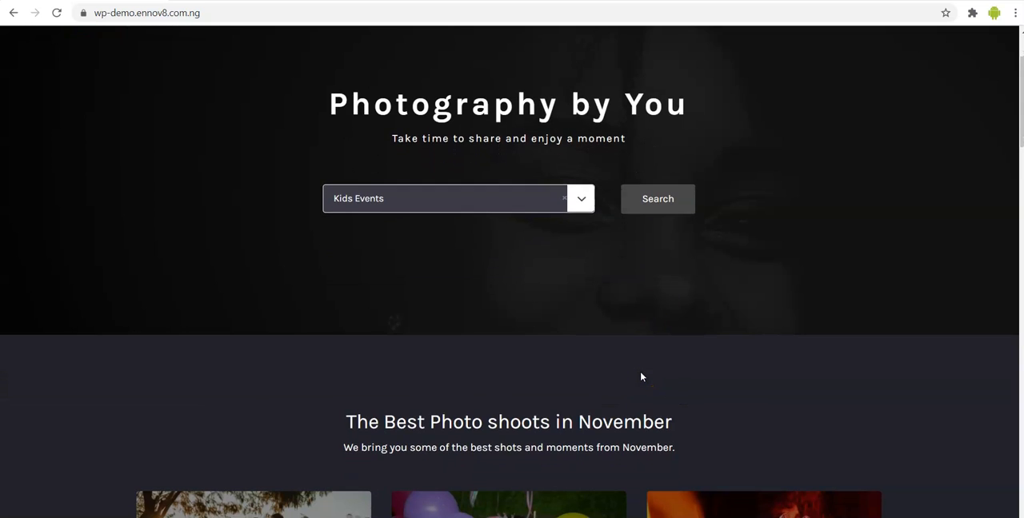
scroll(642, 377, "down", 2)
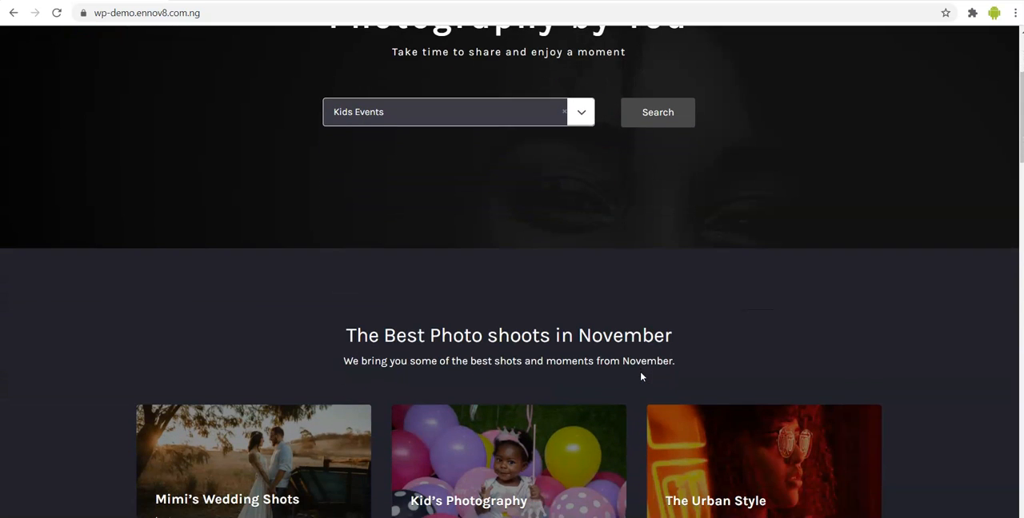
scroll(641, 377, "down", 1)
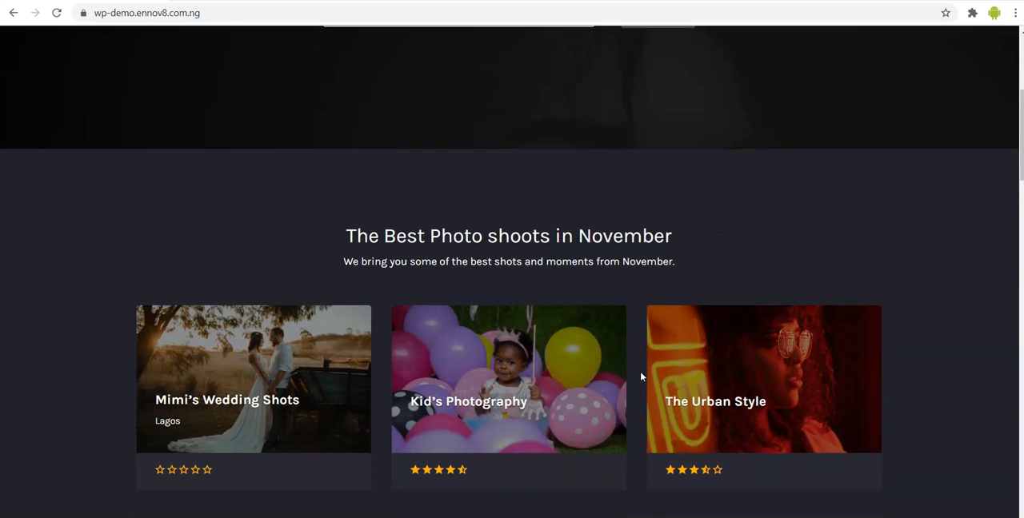
scroll(641, 377, "down", 1)
left_click(448, 178)
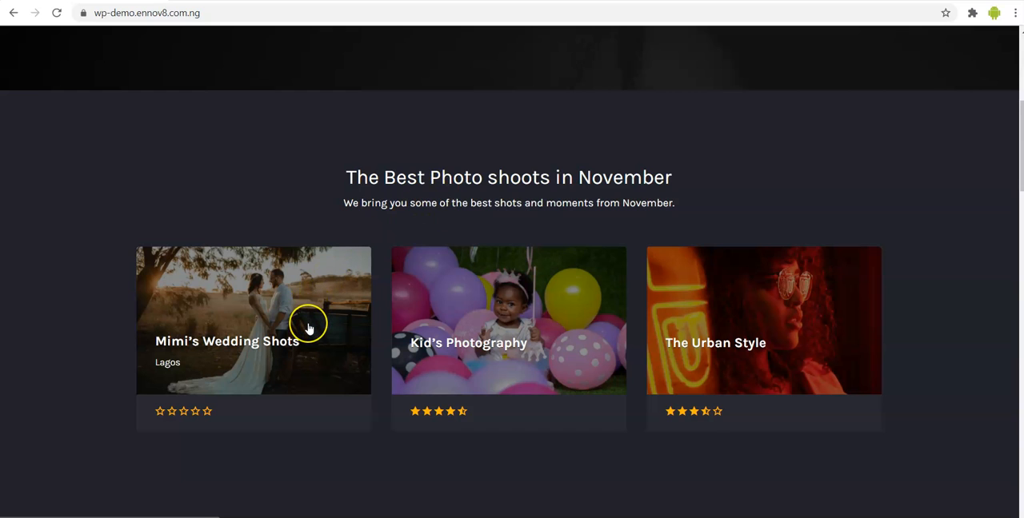
scroll(309, 329, "down", 1)
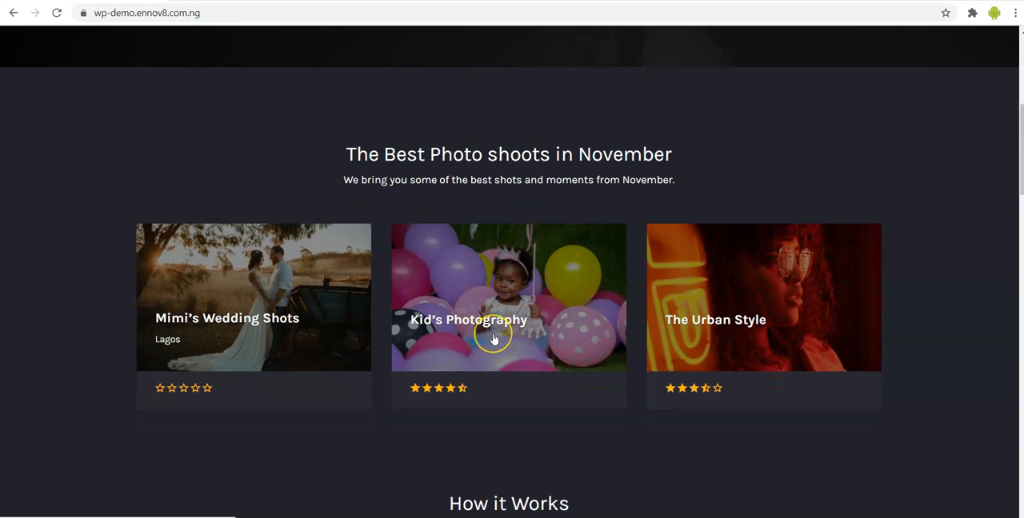
scroll(493, 340, "down", 1)
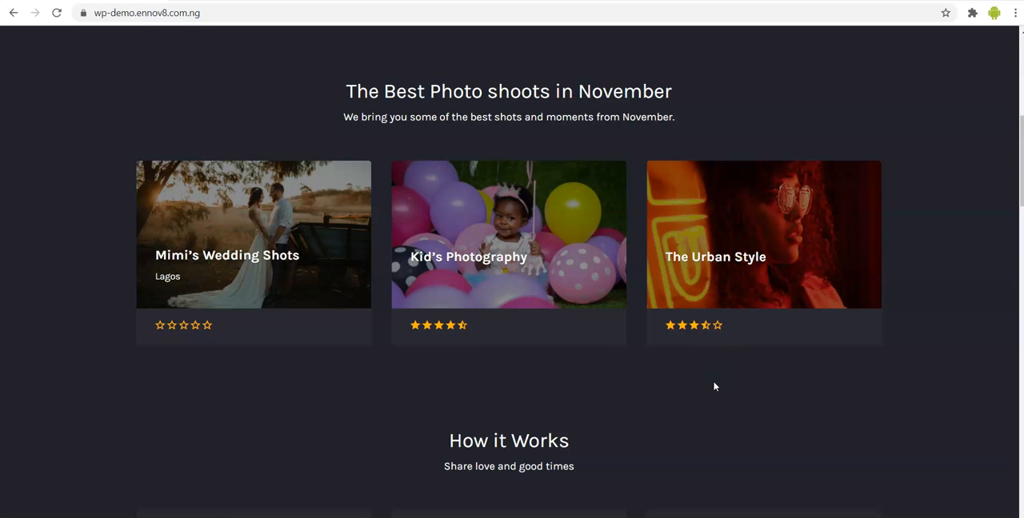
scroll(714, 386, "down", 1)
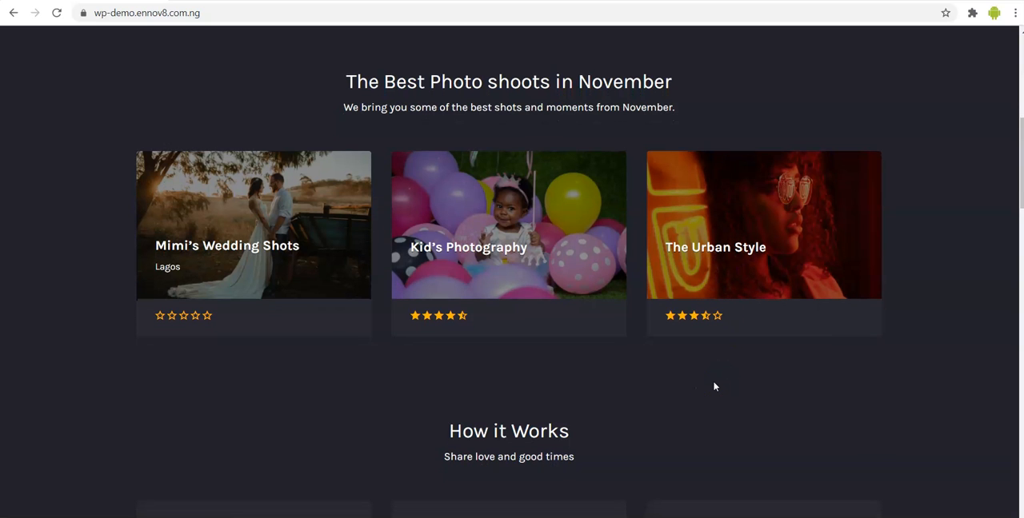
scroll(715, 387, "down", 2)
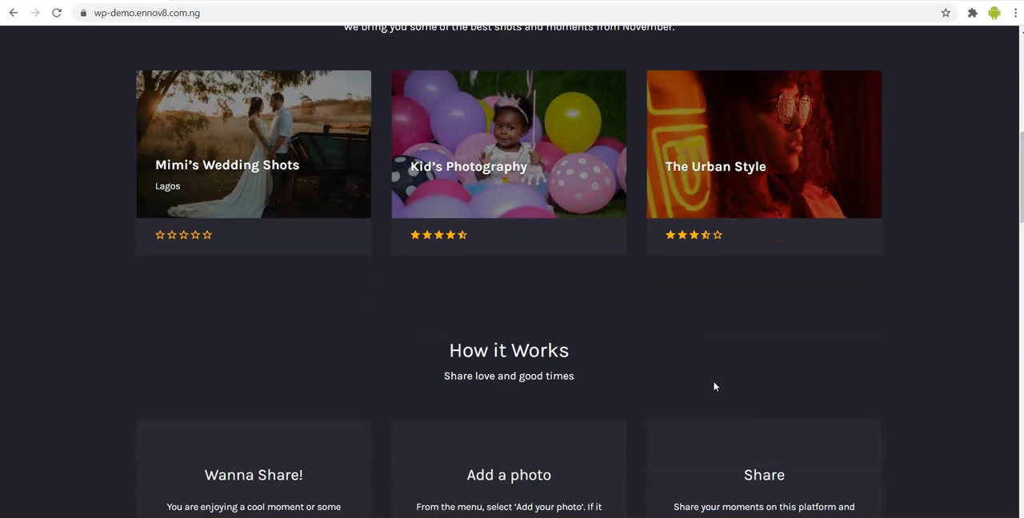
- Read the homepage's How it Works section and the Worth more than 1,000 Words banner
scroll(714, 386, "down", 2)
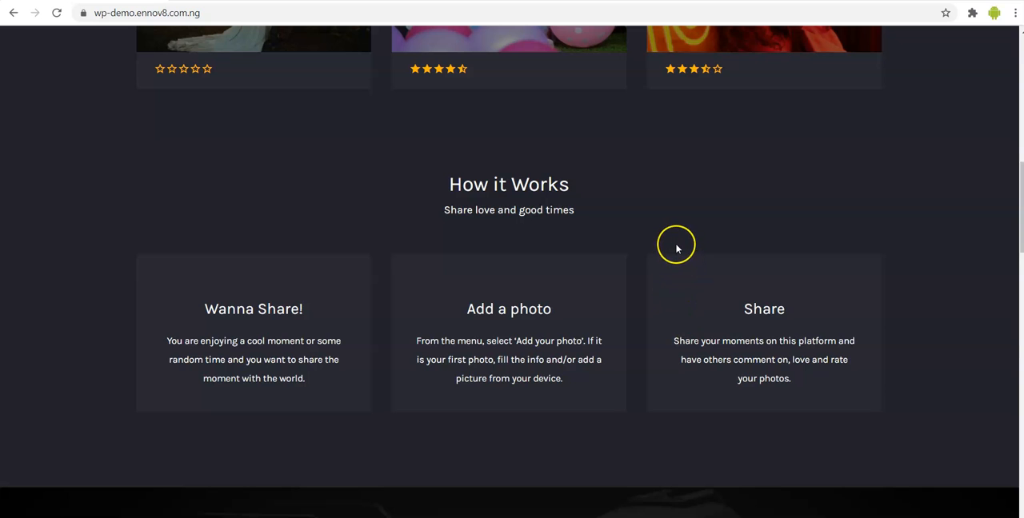
scroll(678, 248, "down", 1)
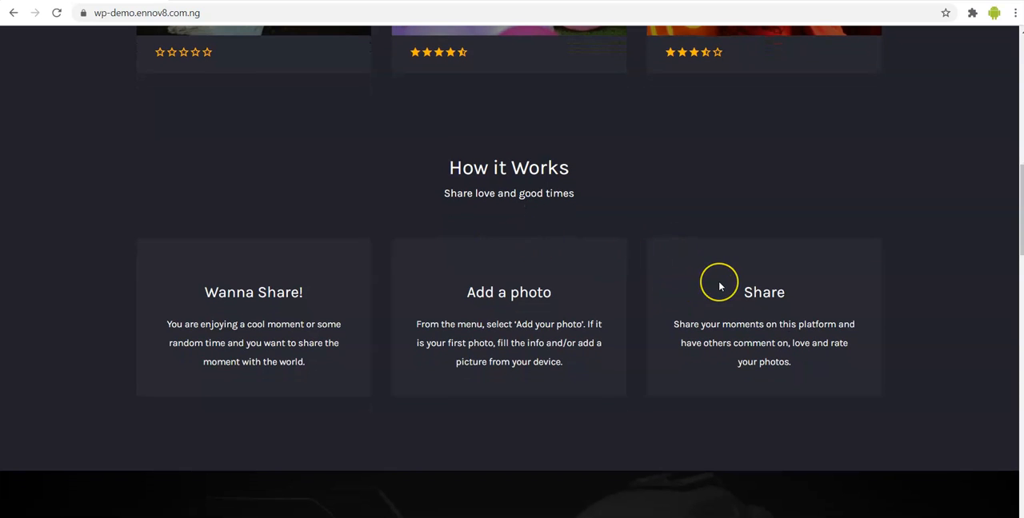
scroll(716, 286, "down", 3)
scroll(719, 286, "down", 3)
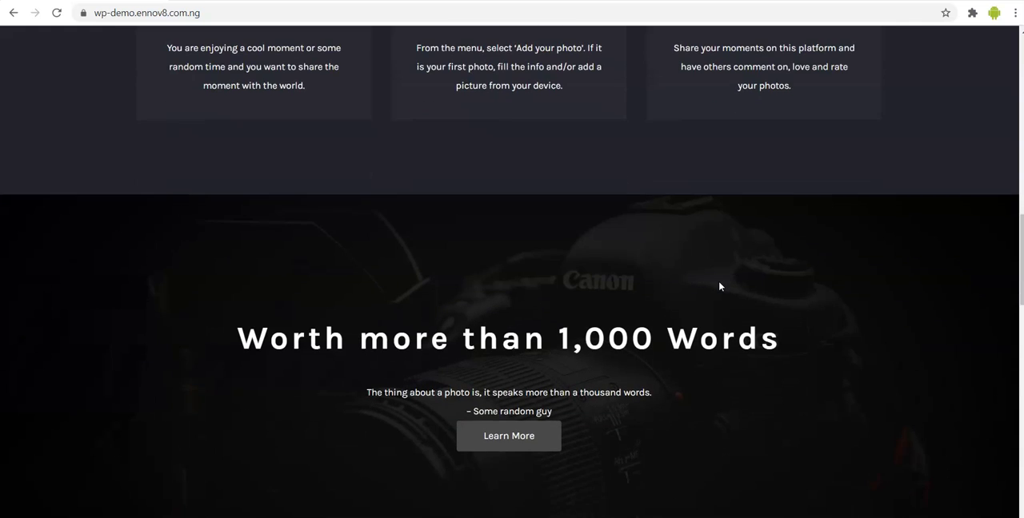
scroll(719, 281, "down", 1)
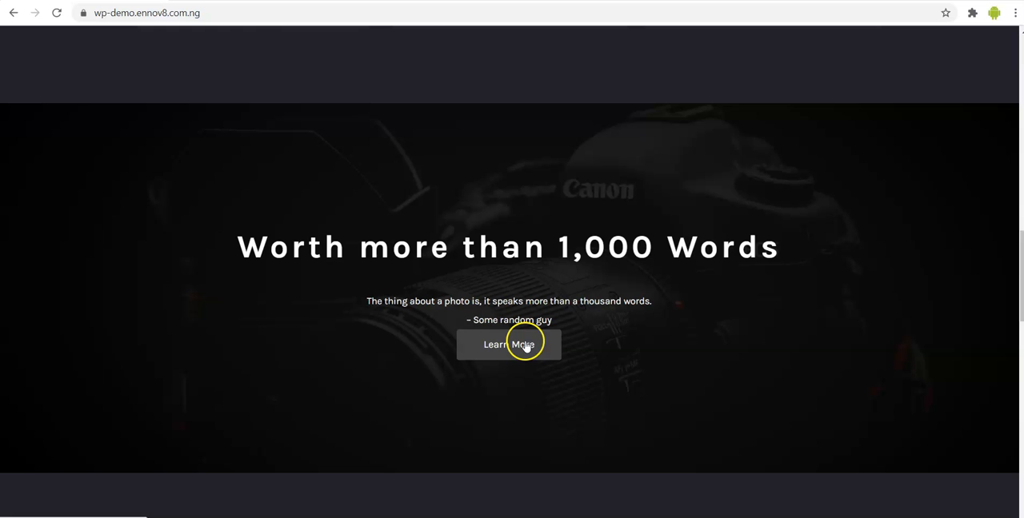
- Look through the homepage's Articles & Tips section, the account sign-up banner and the footer links
scroll(626, 359, "down", 3)
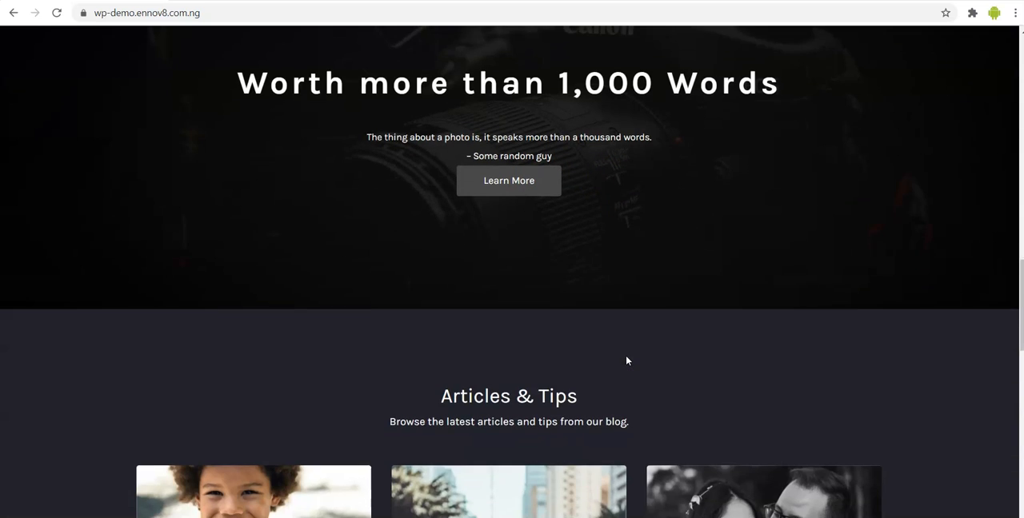
scroll(627, 361, "down", 3)
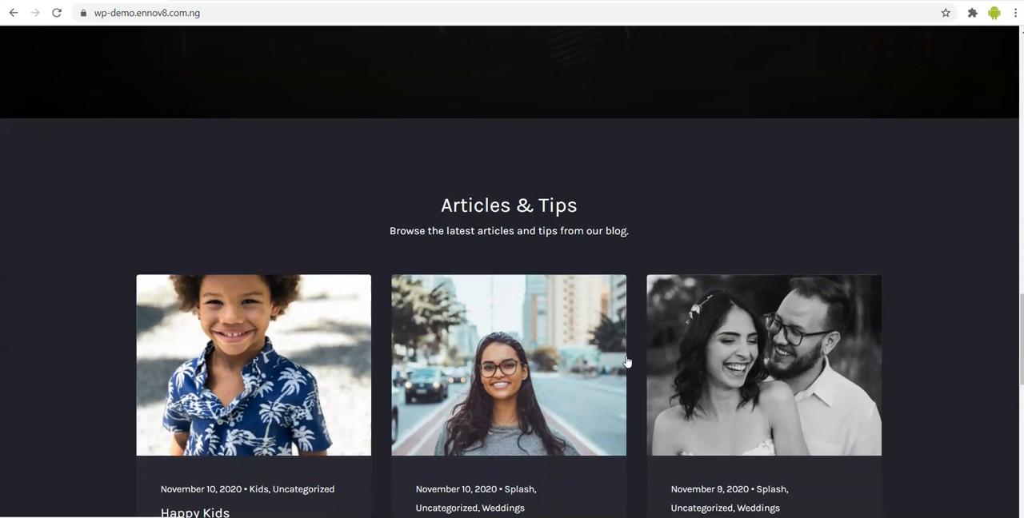
scroll(626, 361, "down", 1)
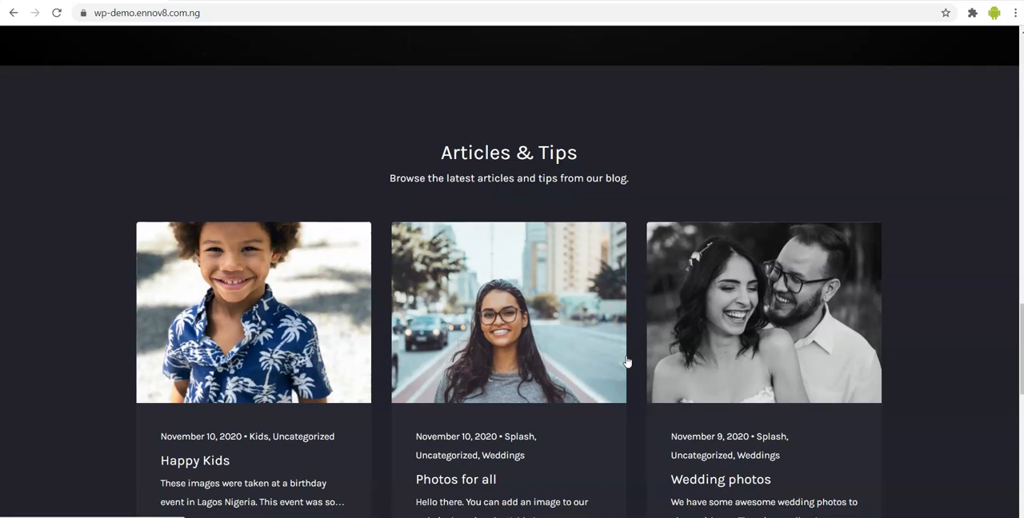
scroll(627, 360, "down", 2)
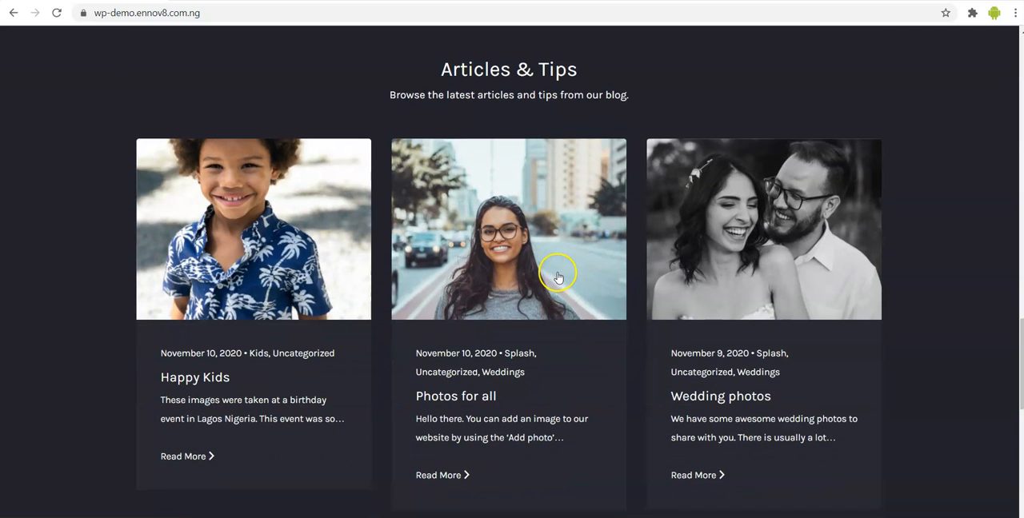
scroll(557, 277, "down", 2)
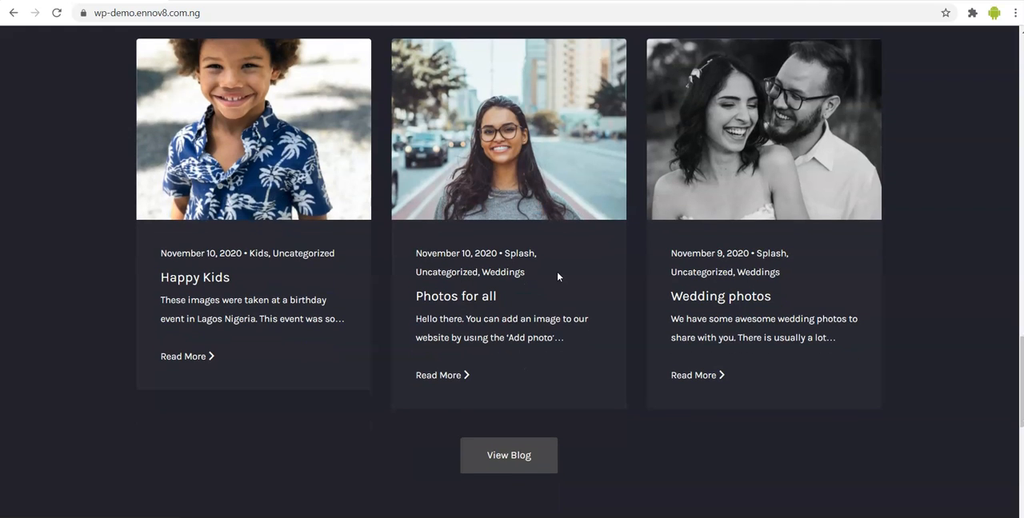
scroll(514, 292, "down", 5)
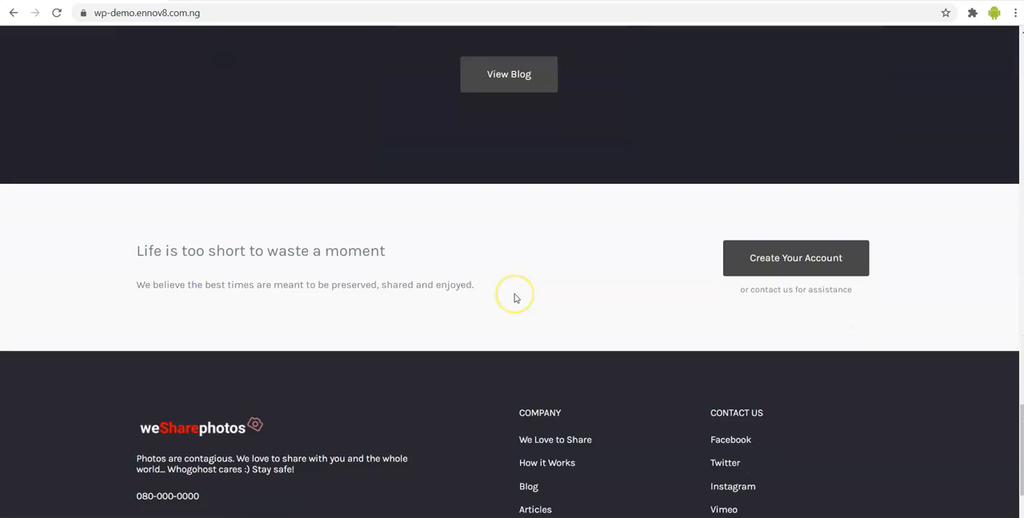
scroll(514, 296, "down", 1)
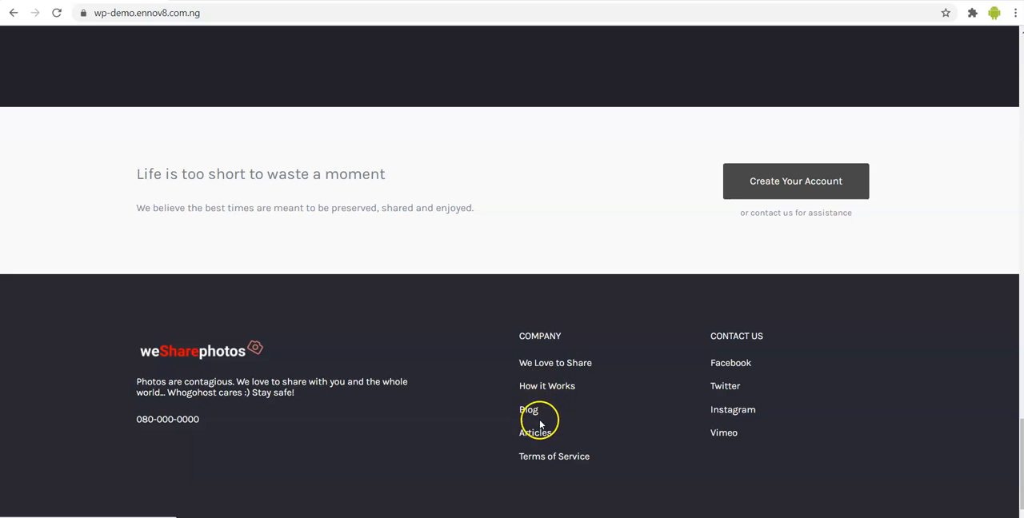
- Follow the footer's How it Works link and look through the photo submission form's fields
left_click(547, 388)
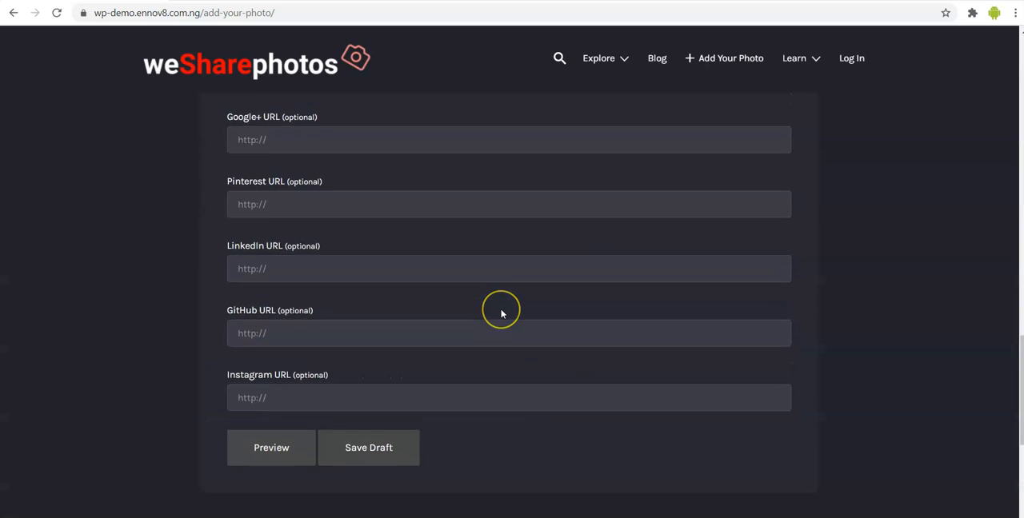
scroll(501, 314, "down", 4)
left_click(528, 346)
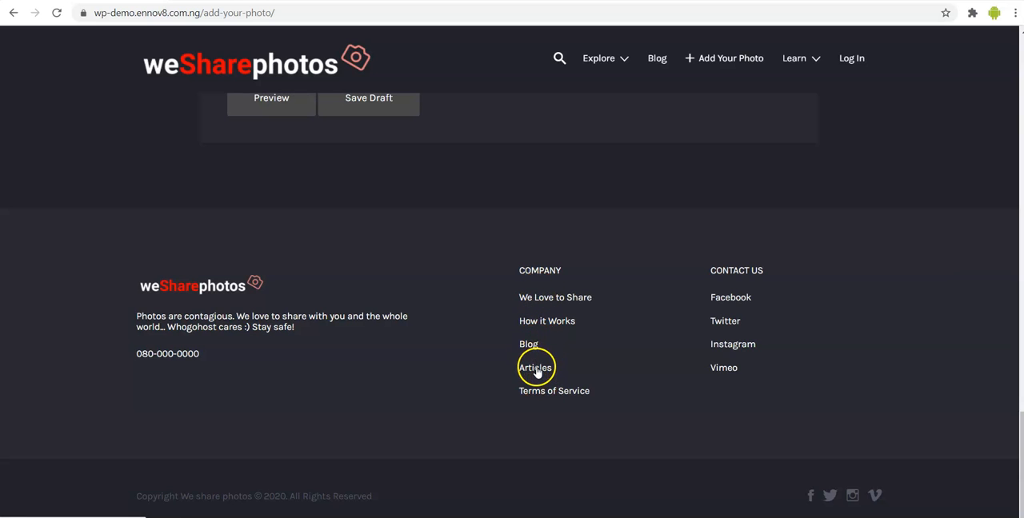
scroll(740, 268, "up", 5)
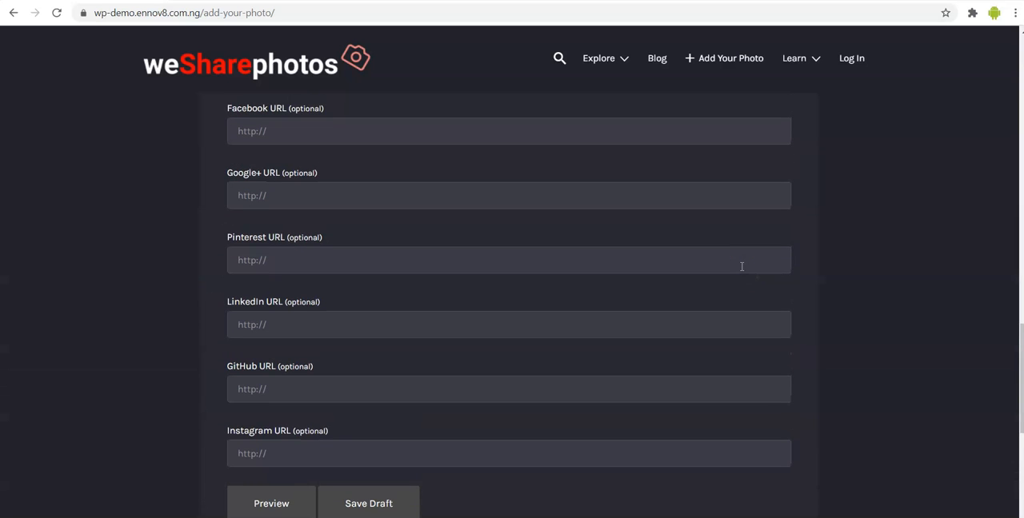
scroll(740, 266, "up", 10)
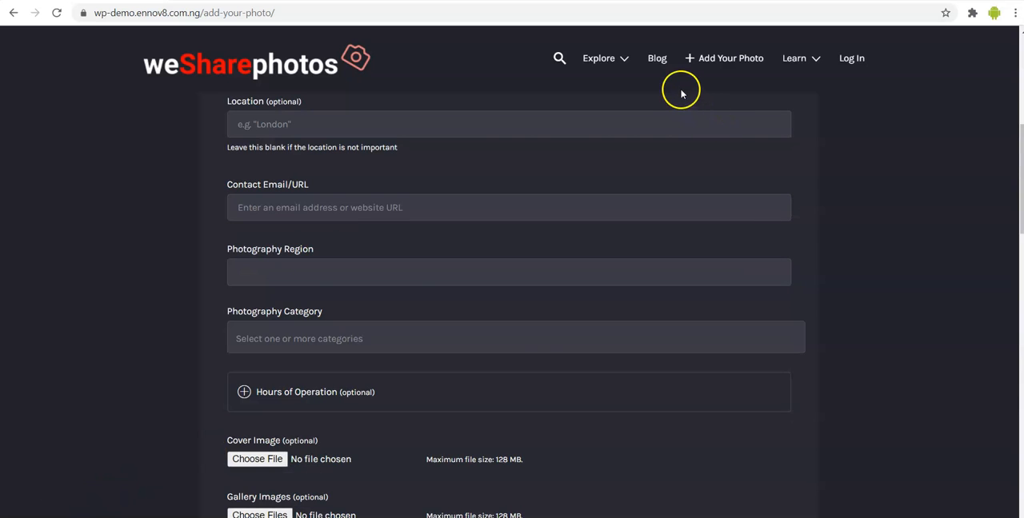
- Open the site's blog and look through the listed articles
left_click(658, 61)
left_click(662, 63)
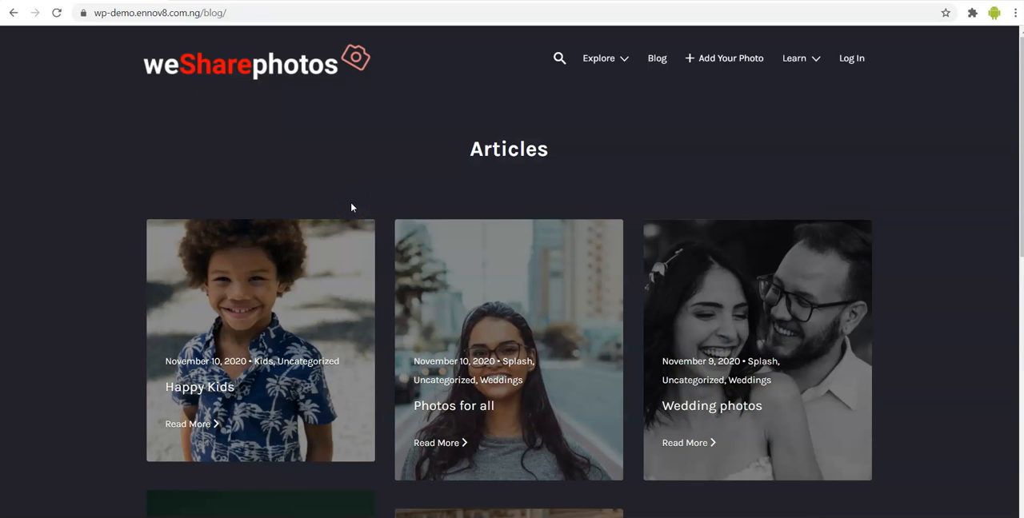
scroll(351, 208, "down", 2)
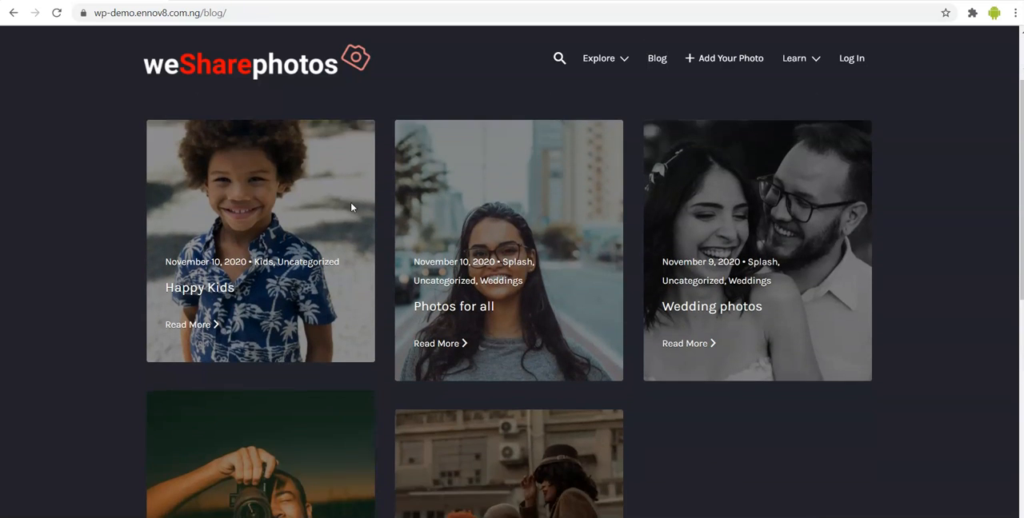
scroll(351, 204, "up", 1)
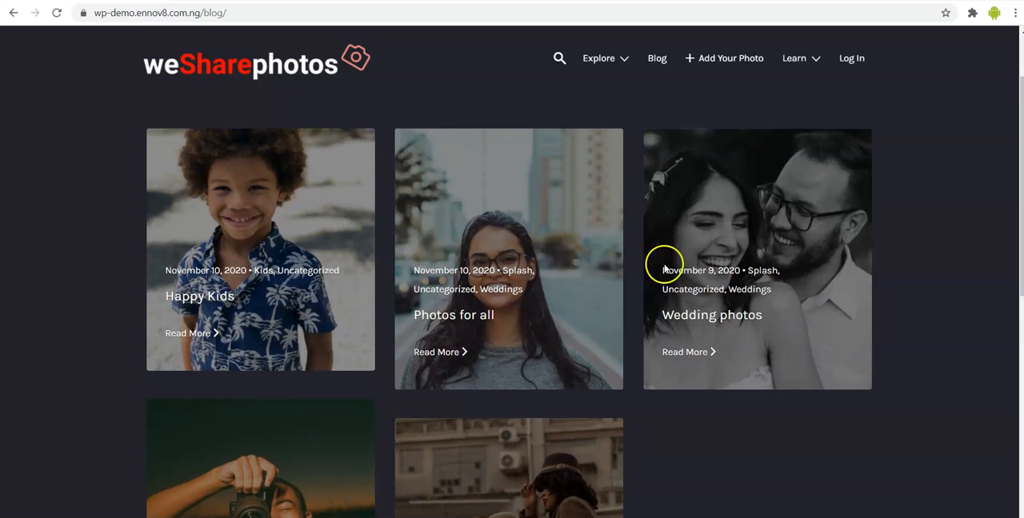
scroll(656, 293, "down", 1)
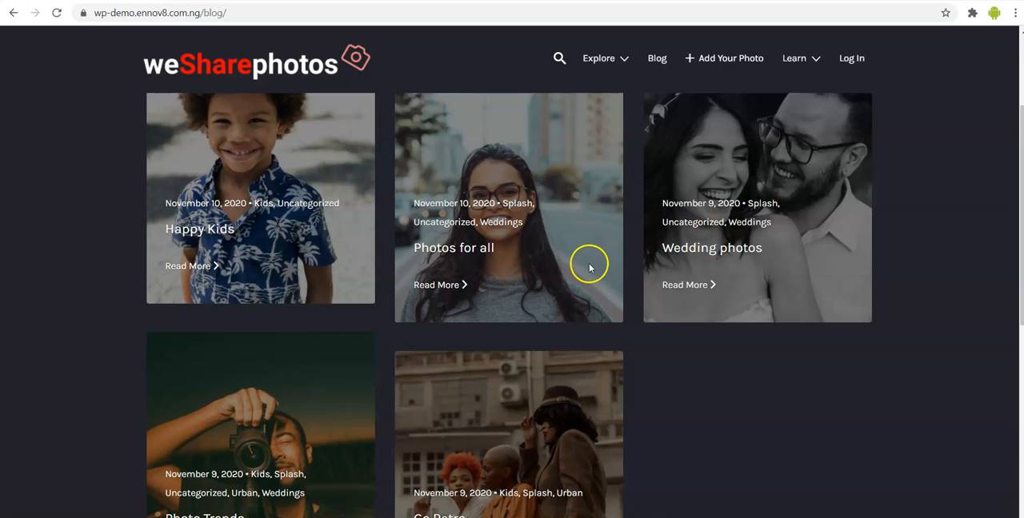
- Open the Wedding photos article and examine its text and reply form
left_click(673, 288)
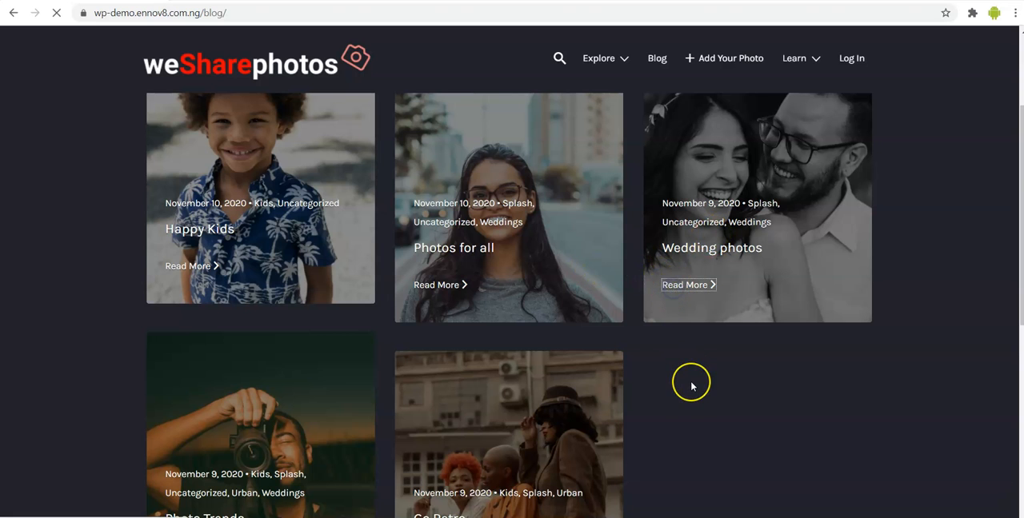
scroll(692, 381, "down", 3)
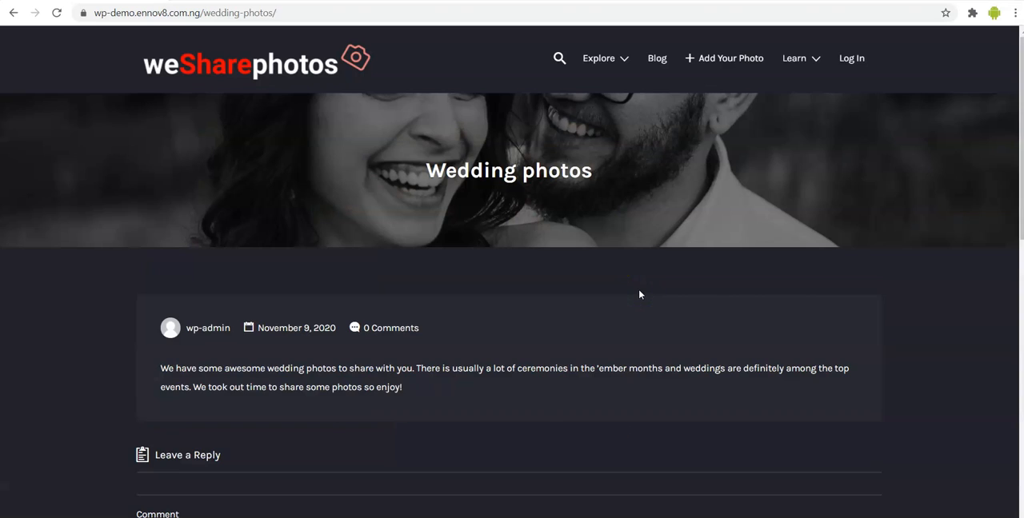
scroll(639, 294, "down", 5)
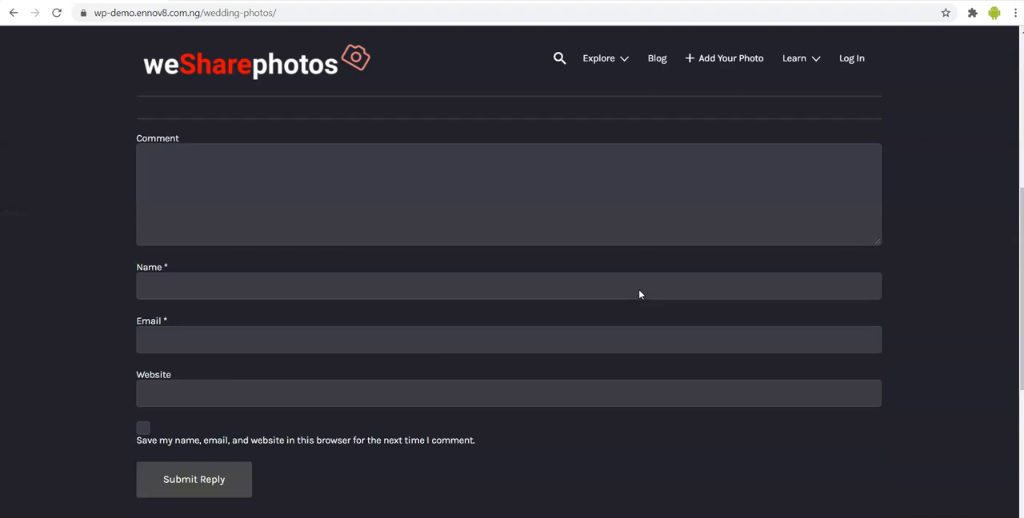
scroll(639, 294, "up", 7)
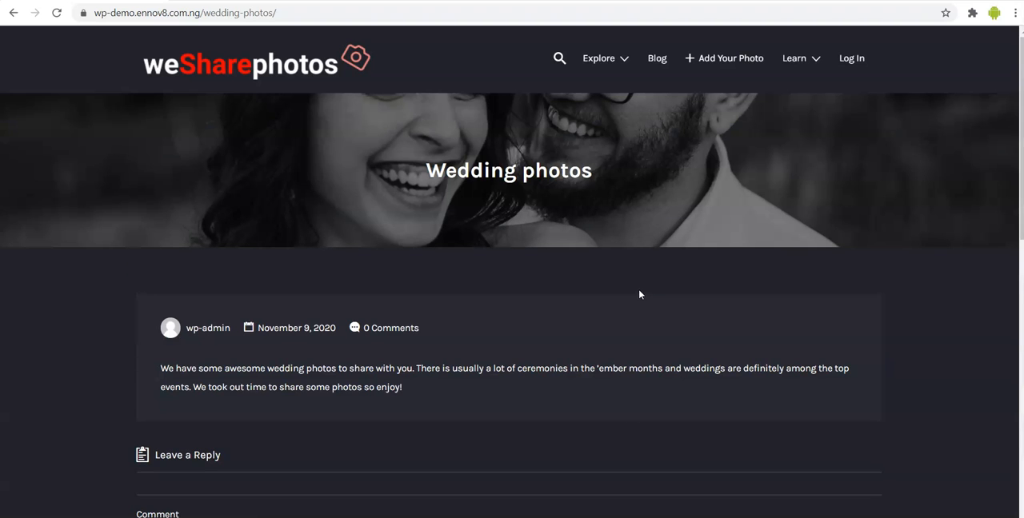
scroll(639, 295, "down", 1)
scroll(639, 295, "up", 1)
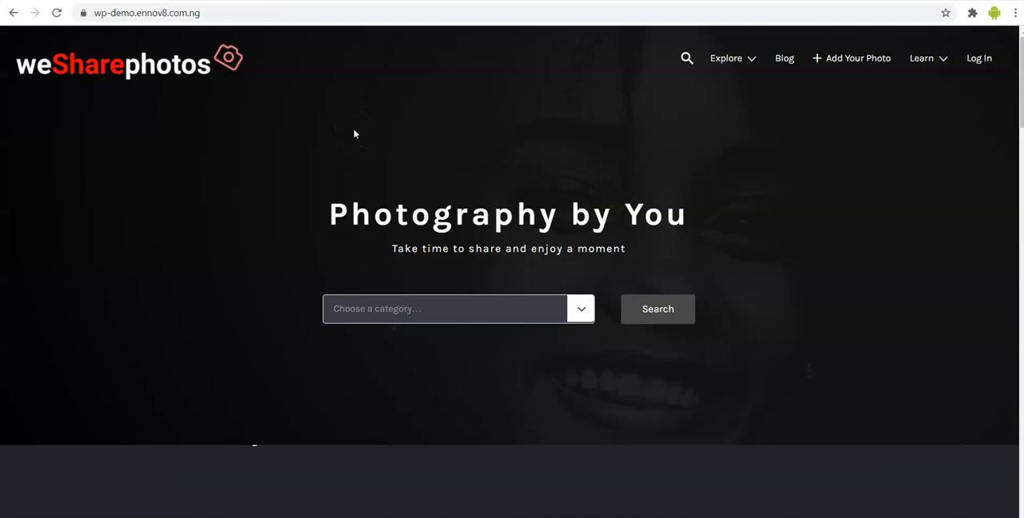
- Look through the homepage's Best Photo shoots in November and How it Works sections
scroll(263, 243, "down", 3)
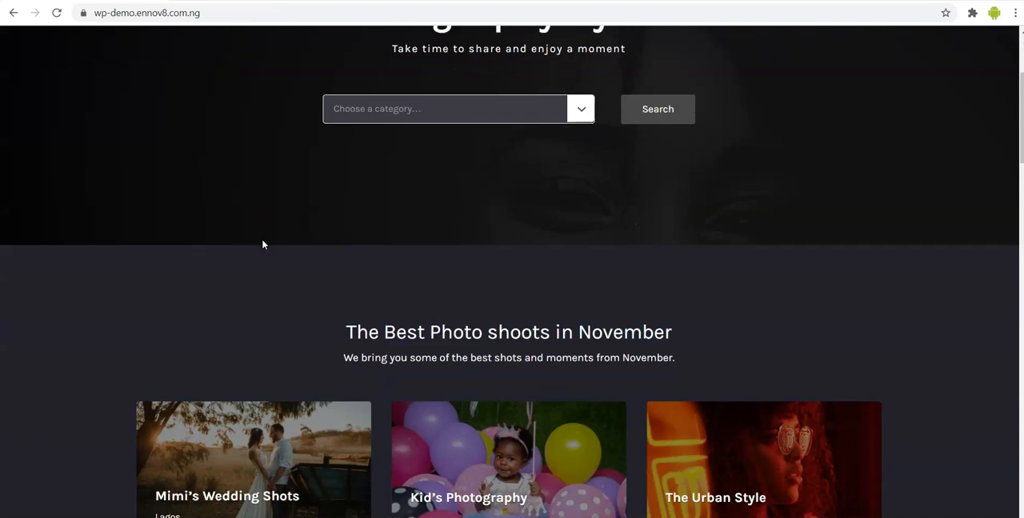
scroll(263, 244, "down", 3)
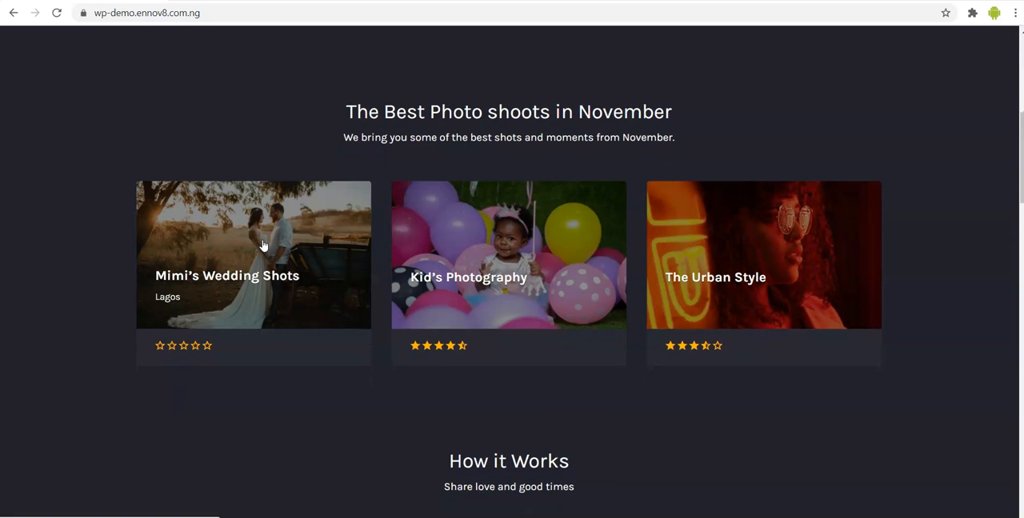
scroll(263, 244, "down", 2)
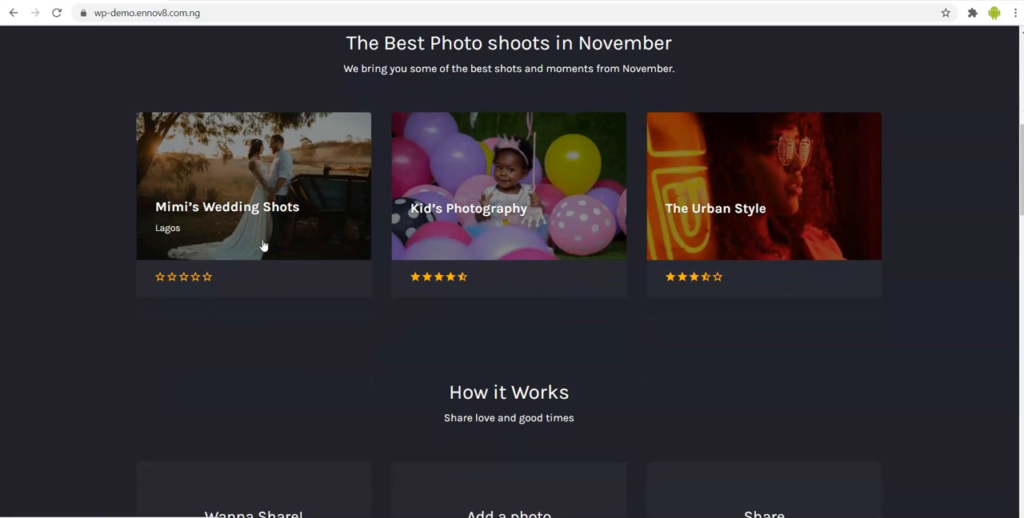
scroll(316, 348, "down", 1)
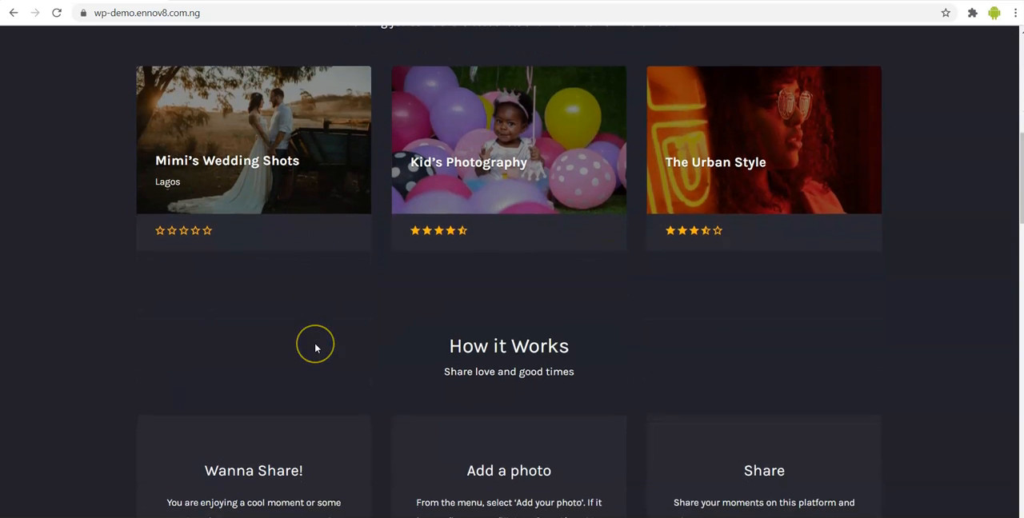
scroll(315, 348, "down", 2)
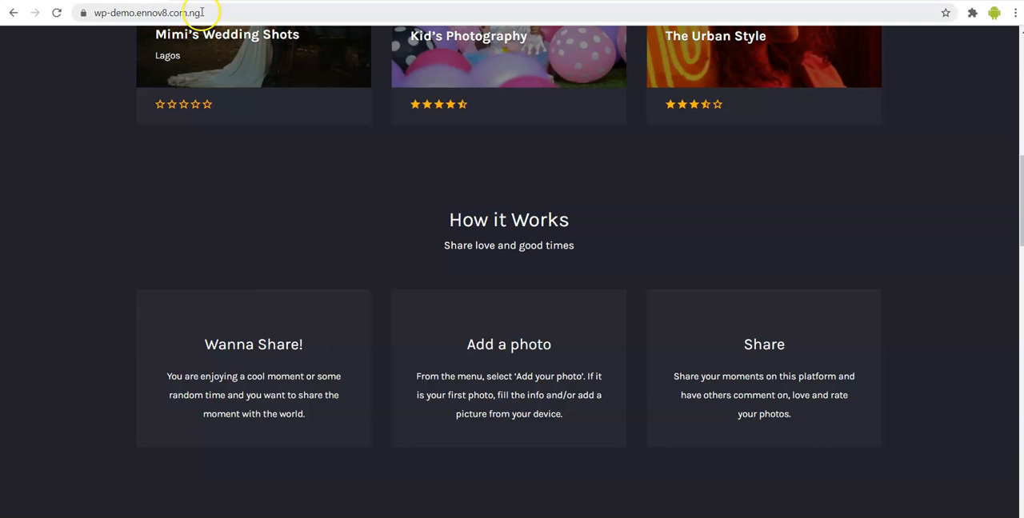
- Open whogohost.com/freethemes in a new browser tab and select its address
key("ctrl+t")
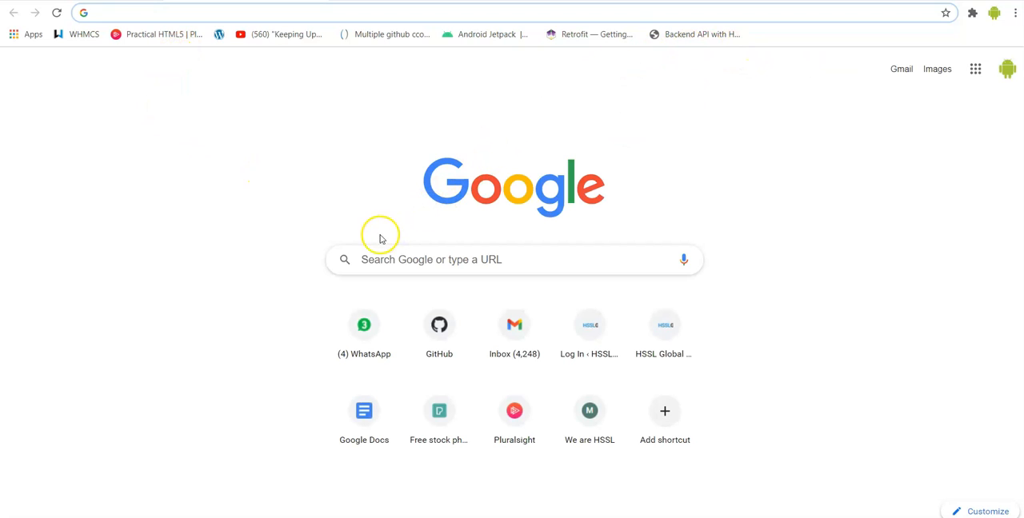
type("whogohost.com/freethemes")
key("Return")
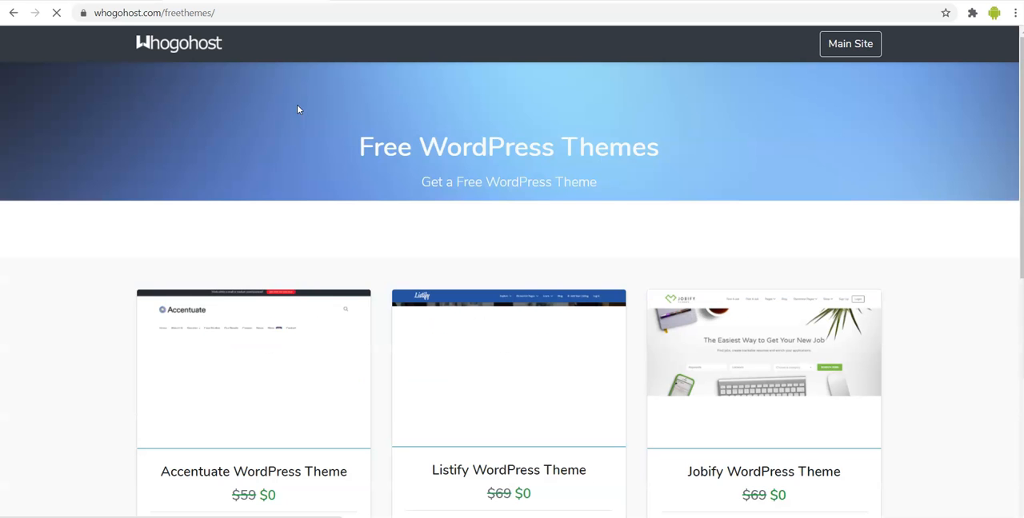
left_click(247, 12)
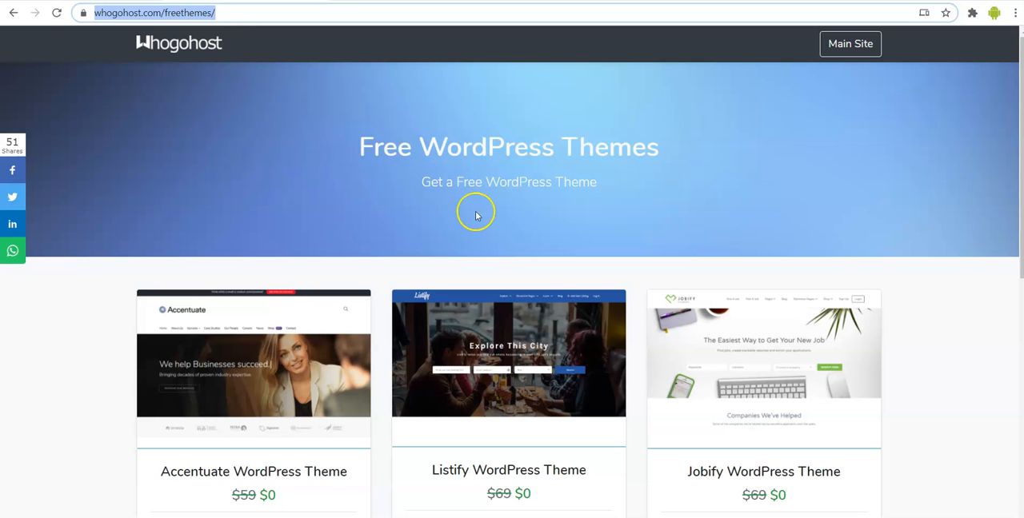
- Look through the offered free WordPress themes down to the WordPress hosting banner
scroll(805, 238, "down", 3)
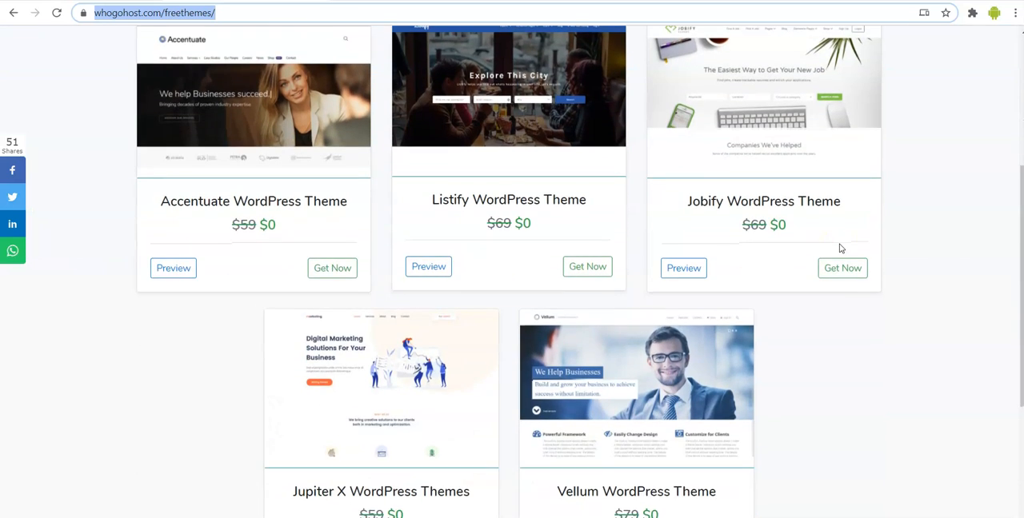
scroll(840, 248, "up", 2)
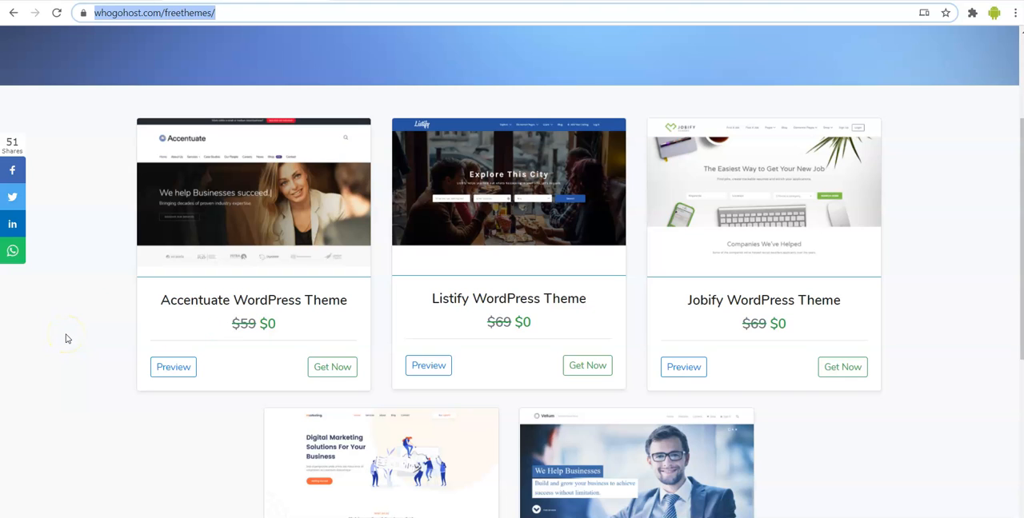
scroll(61, 372, "down", 1)
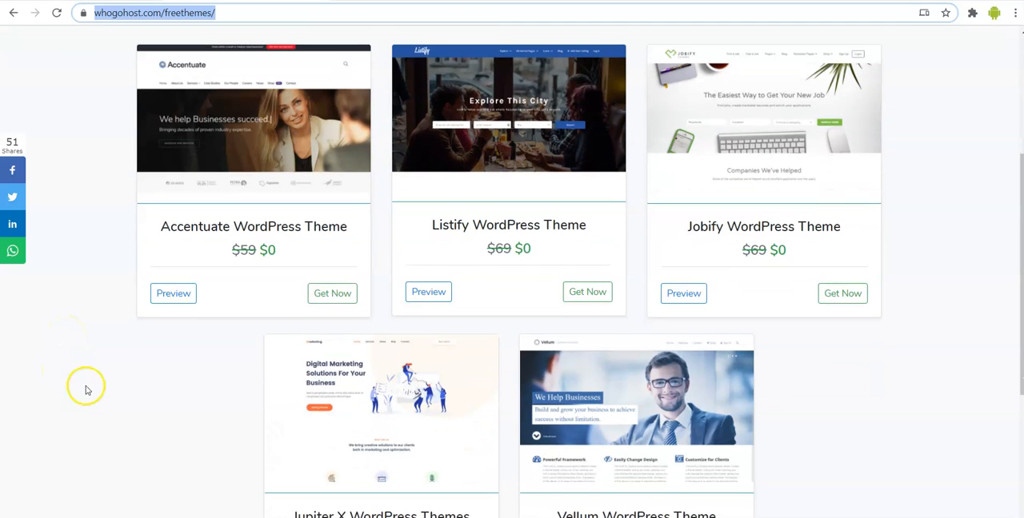
scroll(87, 392, "down", 1)
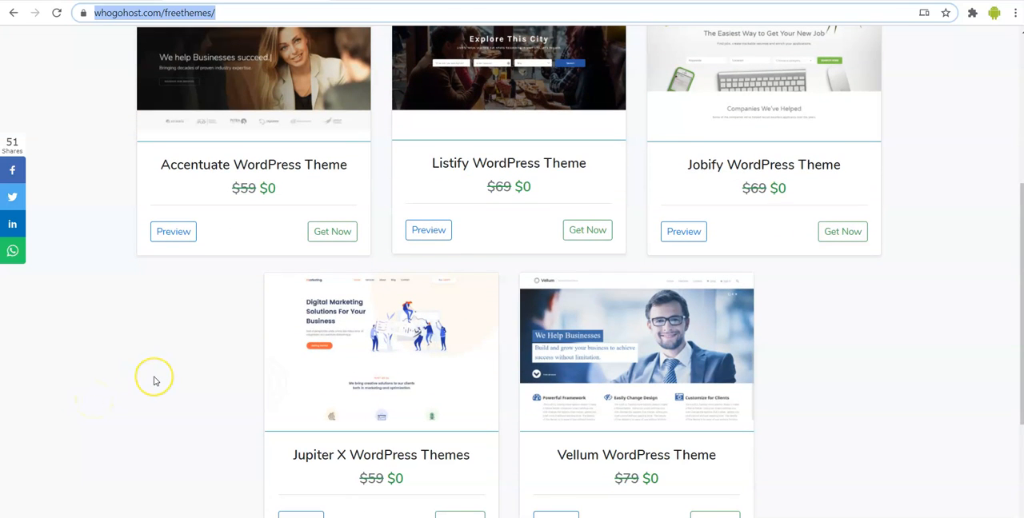
scroll(154, 380, "down", 1)
scroll(156, 382, "up", 1)
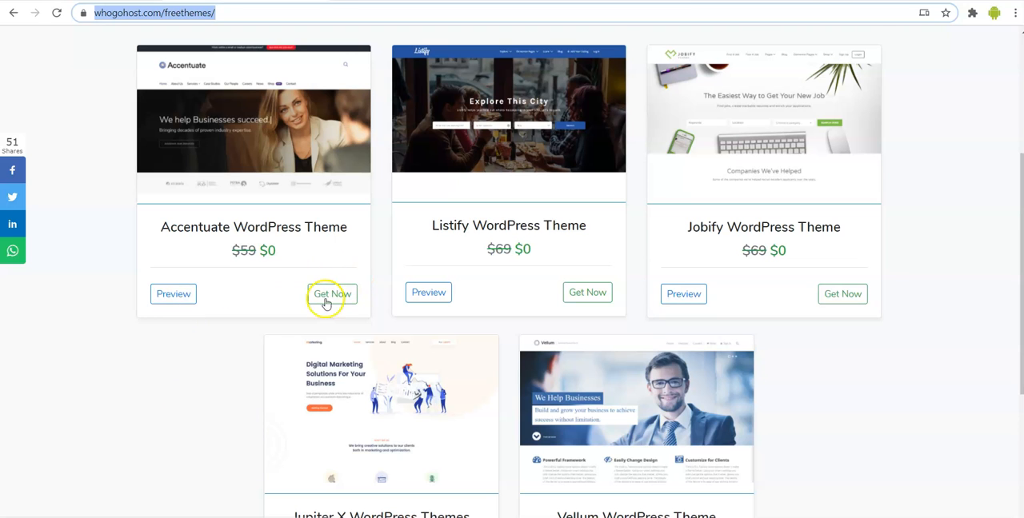
scroll(189, 436, "down", 2)
scroll(189, 436, "down", 2)
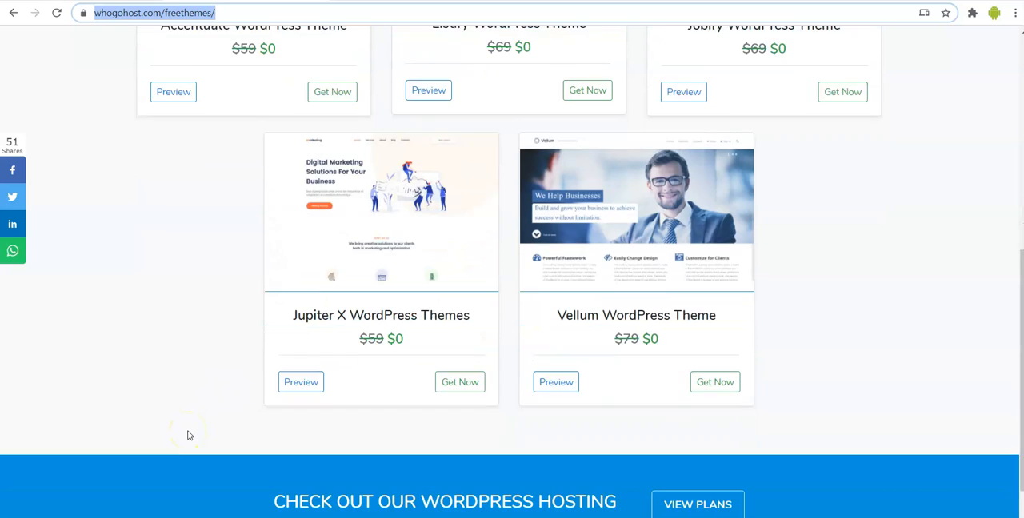
- Return to the first row of themes and get the free Listify WordPress Theme
scroll(189, 435, "up", 1)
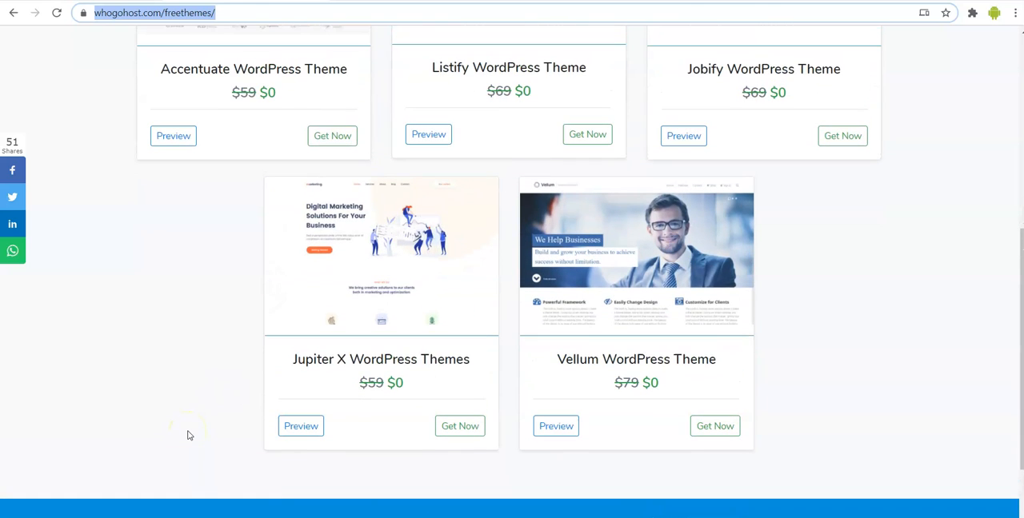
scroll(421, 256, "up", 1)
scroll(422, 257, "up", 1)
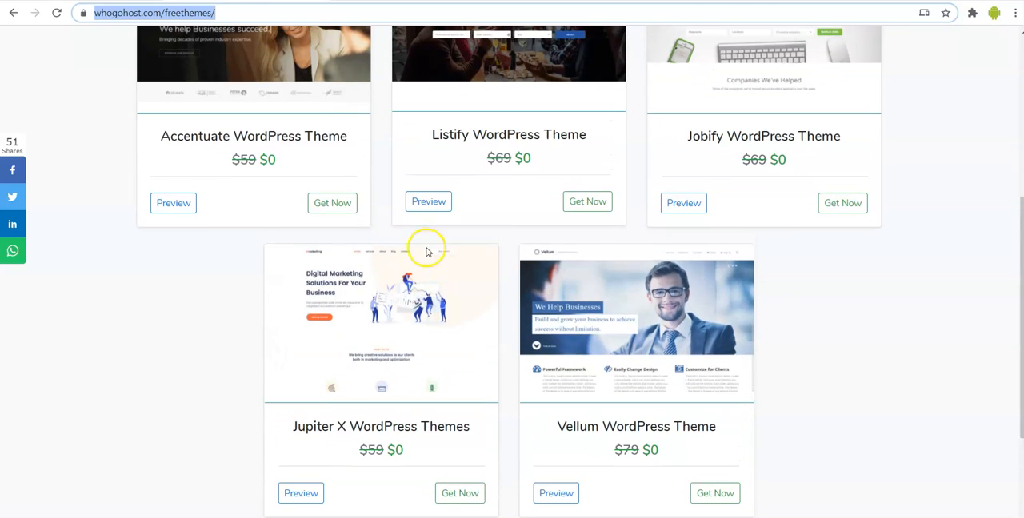
scroll(509, 156, "up", 2)
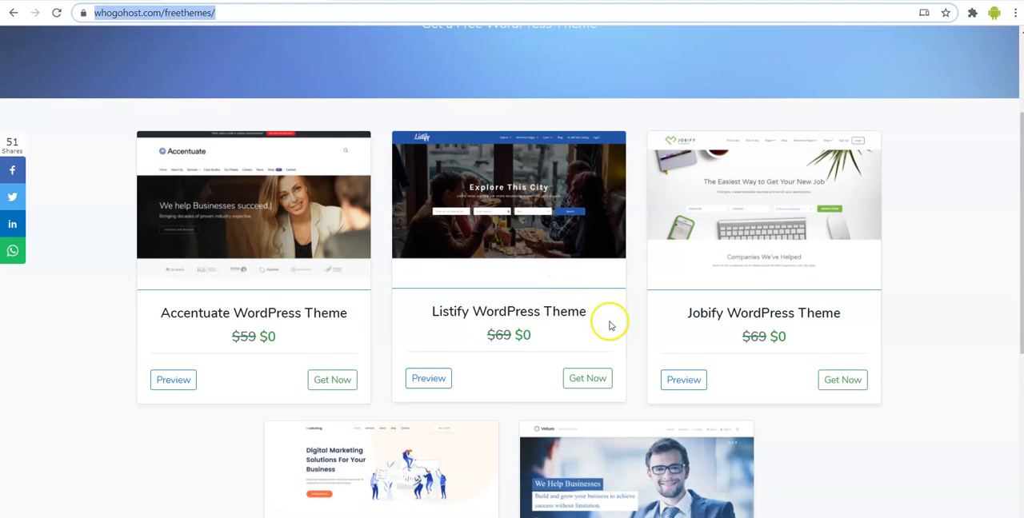
left_click(586, 382)
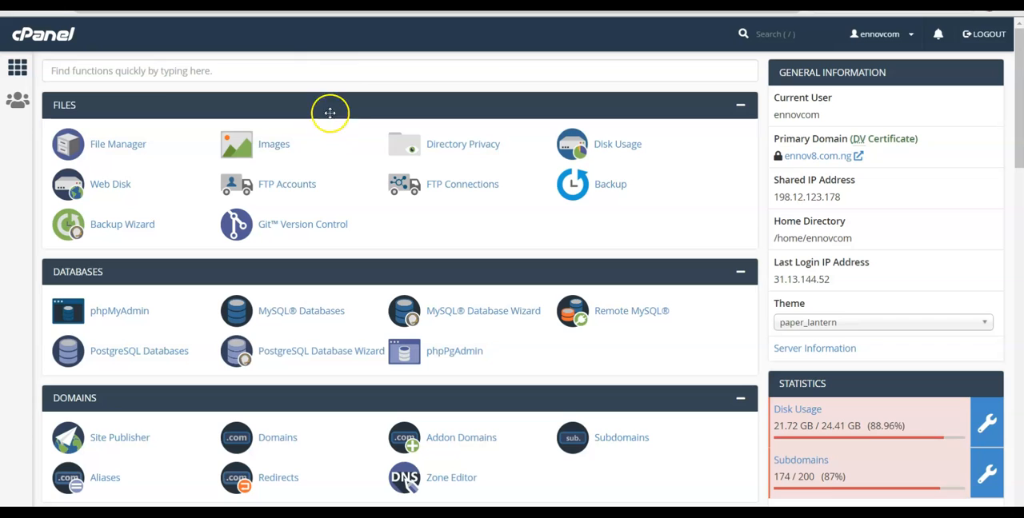
- Find the Softaculous Apps Installer in cPanel by searching for "soft" and open its WordPress installation form
left_click(336, 69)
type("soft")
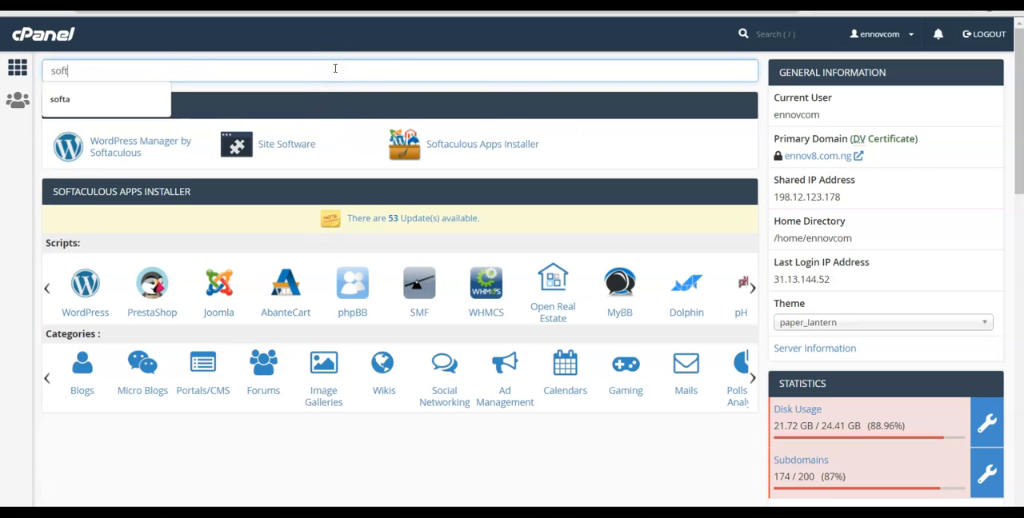
left_click(464, 148)
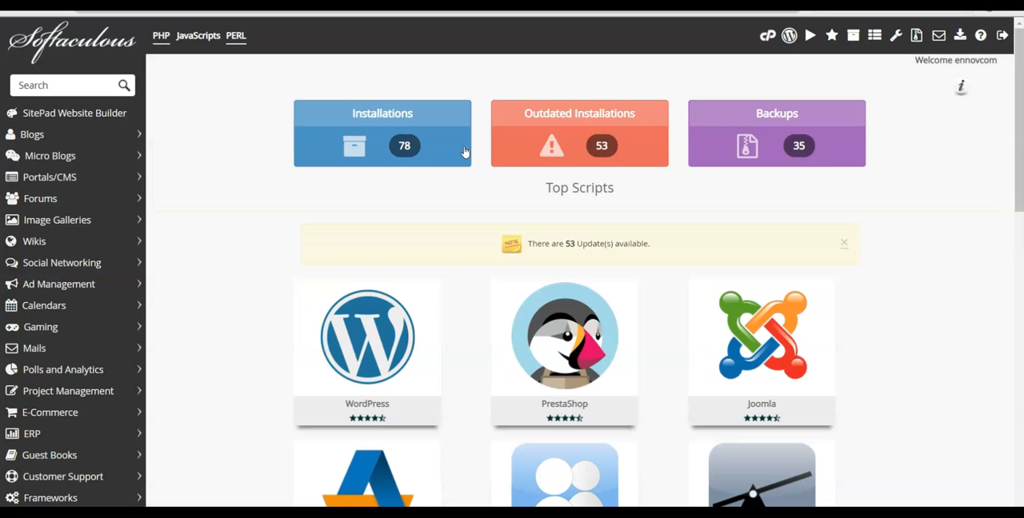
mouse_move(397, 319)
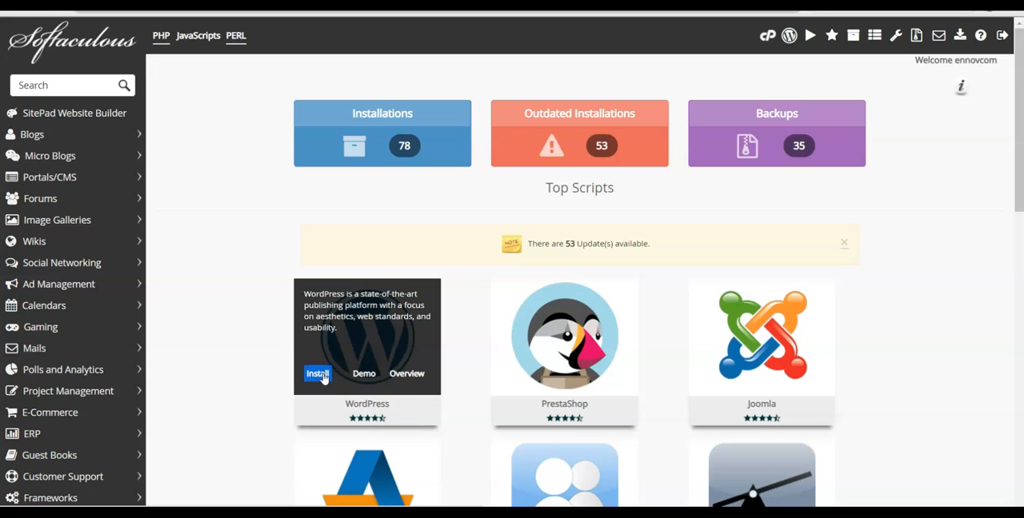
left_click(391, 323)
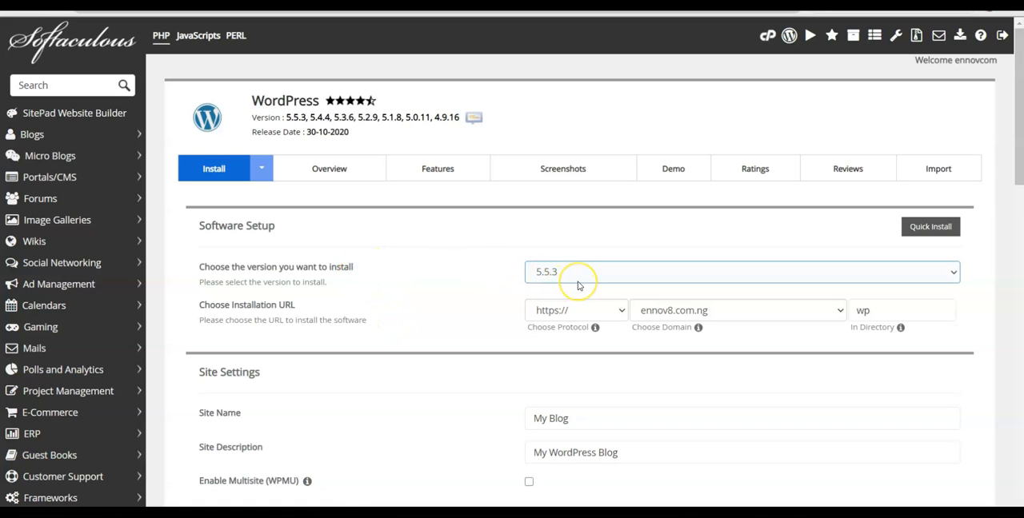
- Set the installation domain to wp-demo-2.ennov8.com.ng and empty the installation directory
scroll(578, 286, "down", 1)
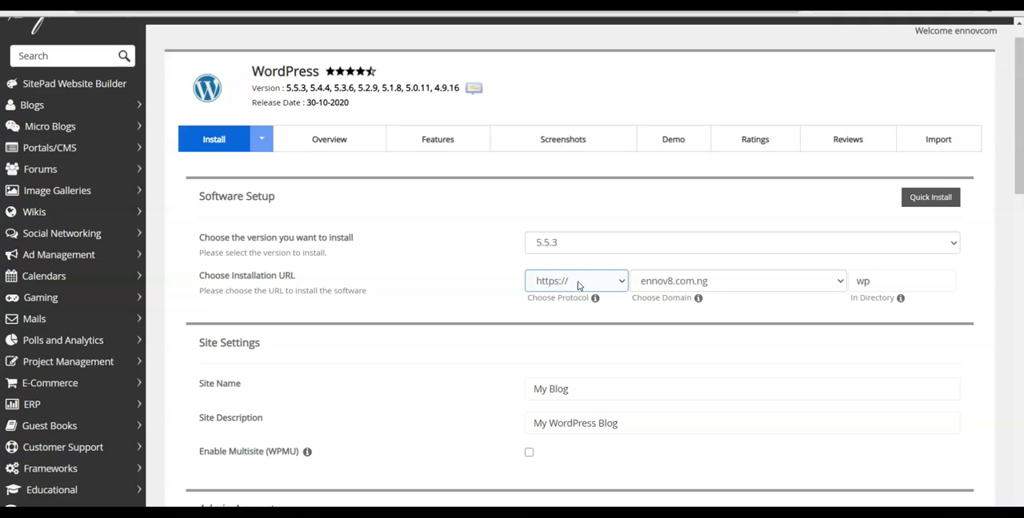
left_click(735, 281)
left_click(894, 280)
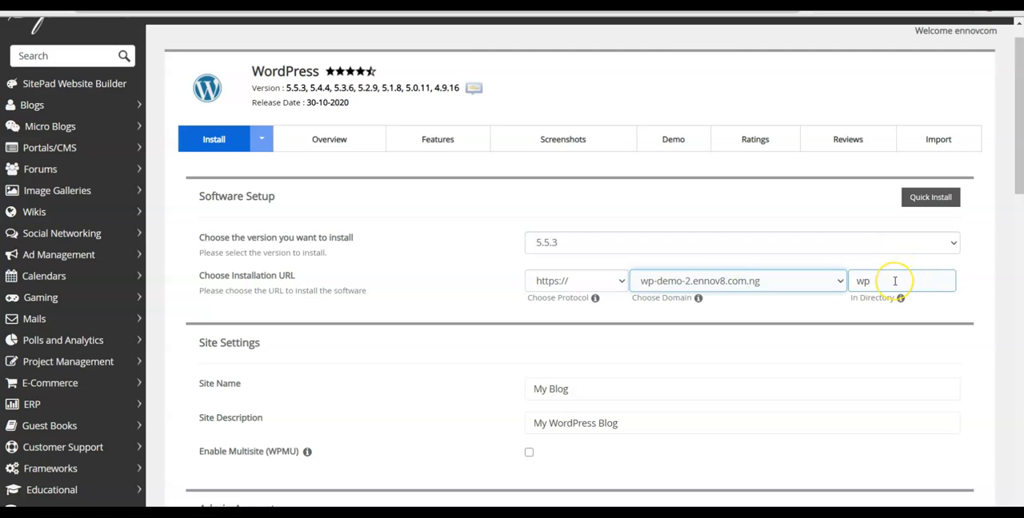
left_click(895, 281)
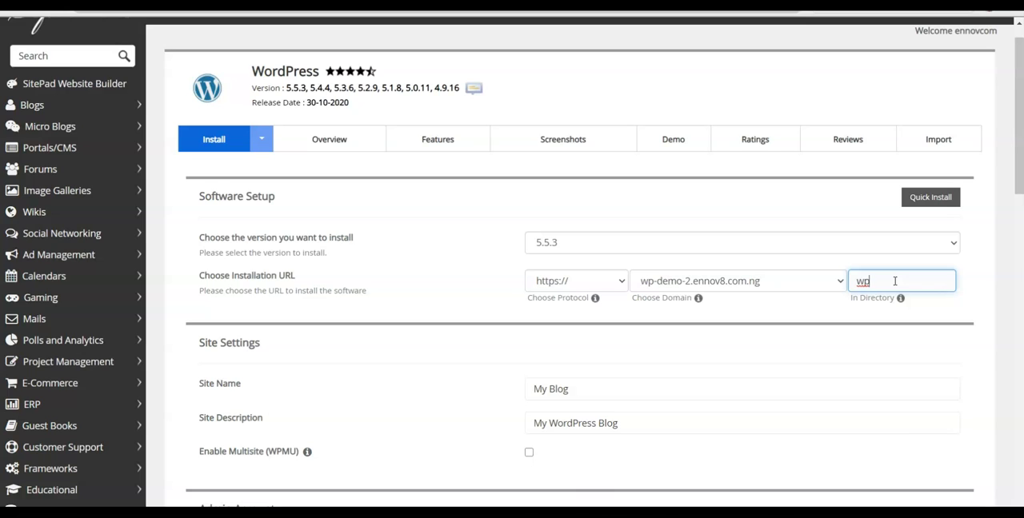
key("BackSpace")
key("BackSpace")
left_click(840, 283)
left_click(813, 300)
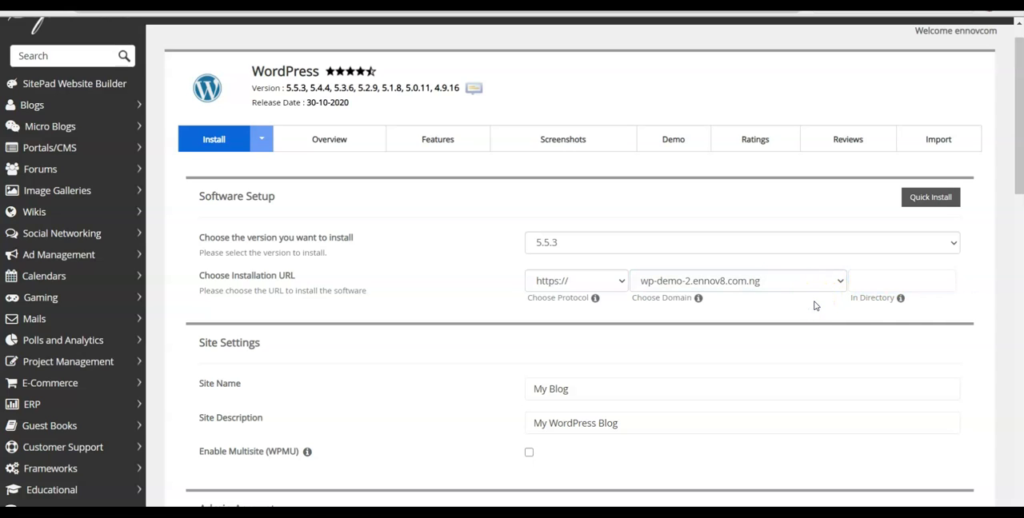
left_click(784, 283)
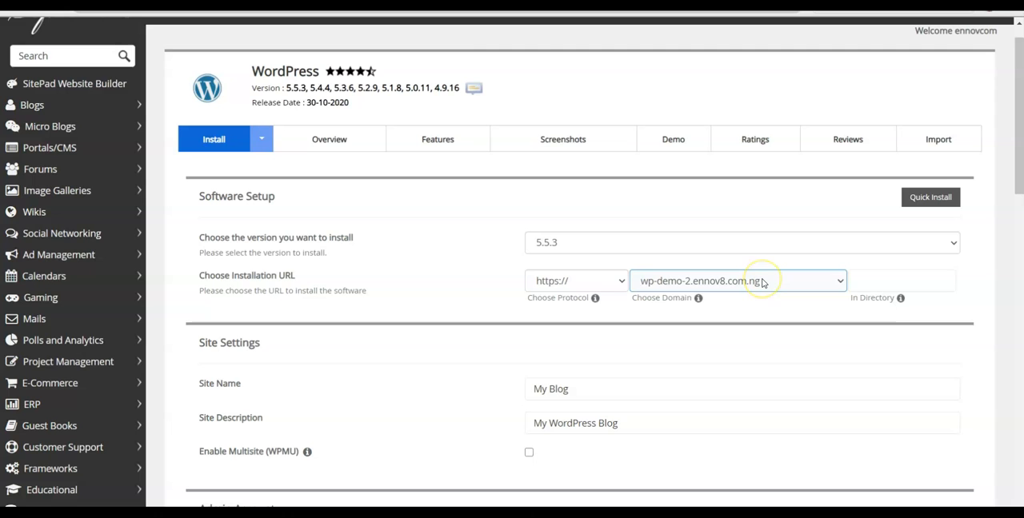
left_click(777, 350)
- Replace the site name with "We share photos" in the Site Settings
scroll(781, 354, "down", 3)
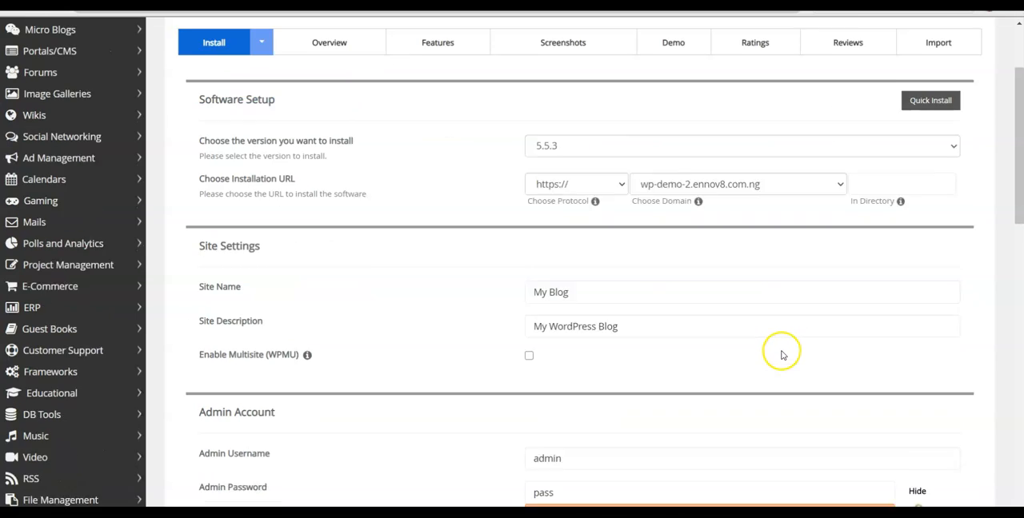
left_click(594, 278)
key("BackSpace")
key("BackSpace")
key("BackSpace")
key("BackSpace")
key("BackSpace")
key("BackSpace")
key("BackSpace")
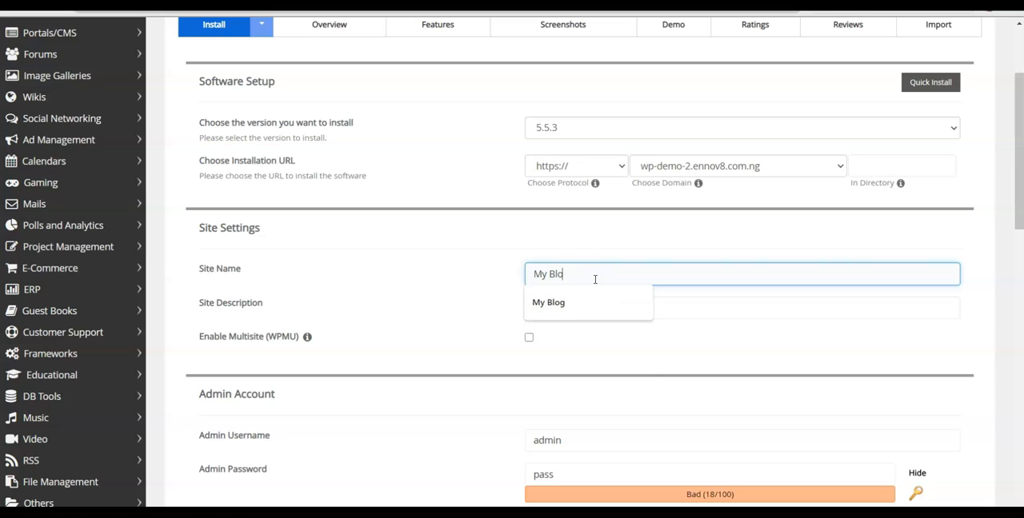
type("We share")
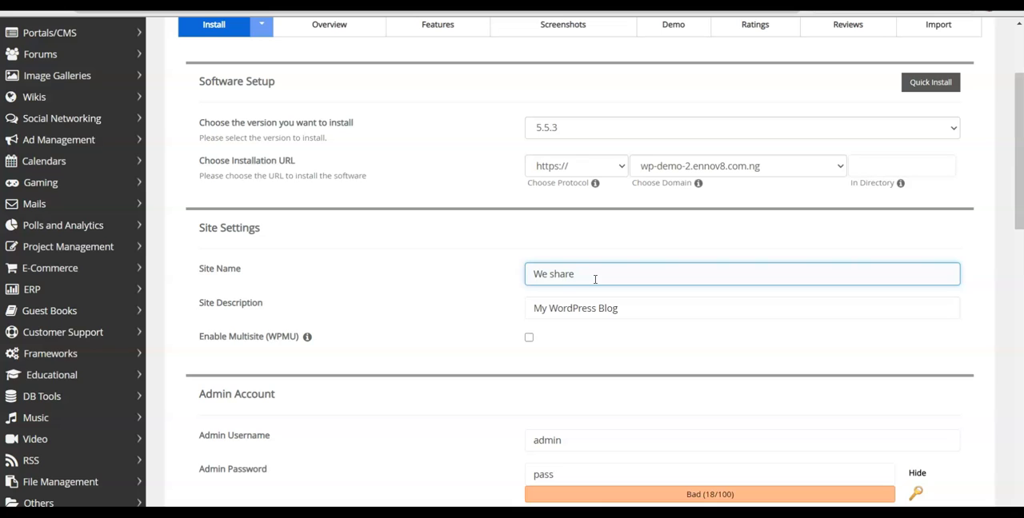
type(" photos")
- Replace the site description with "We are very cool"
left_click(625, 312)
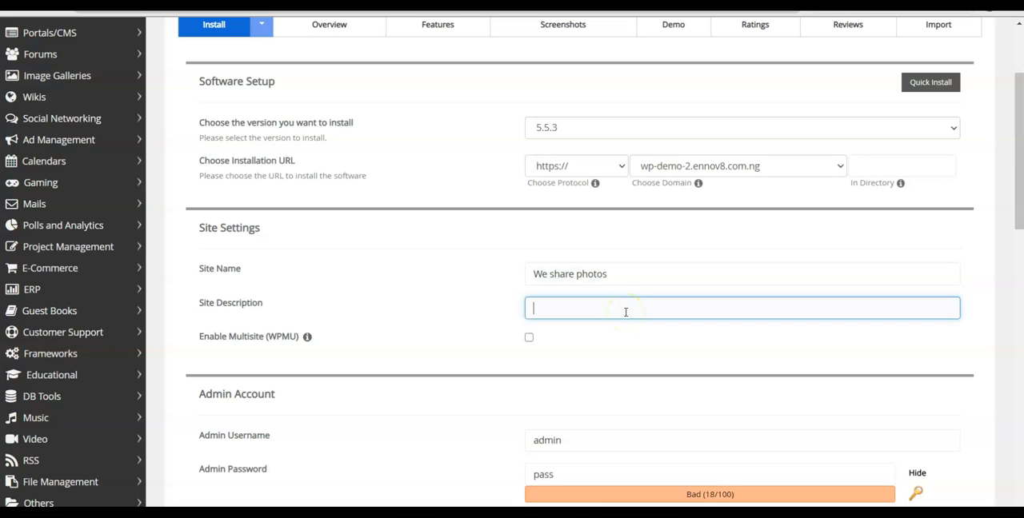
type("We are very cool")
- Replace the admin username with "we-share" in the Admin Account section
scroll(498, 359, "down", 2)
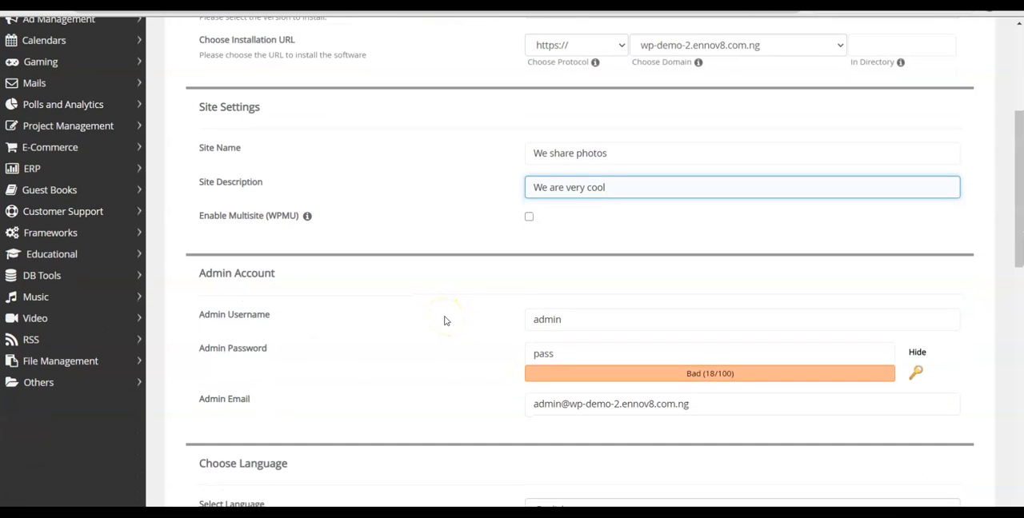
left_click(575, 319)
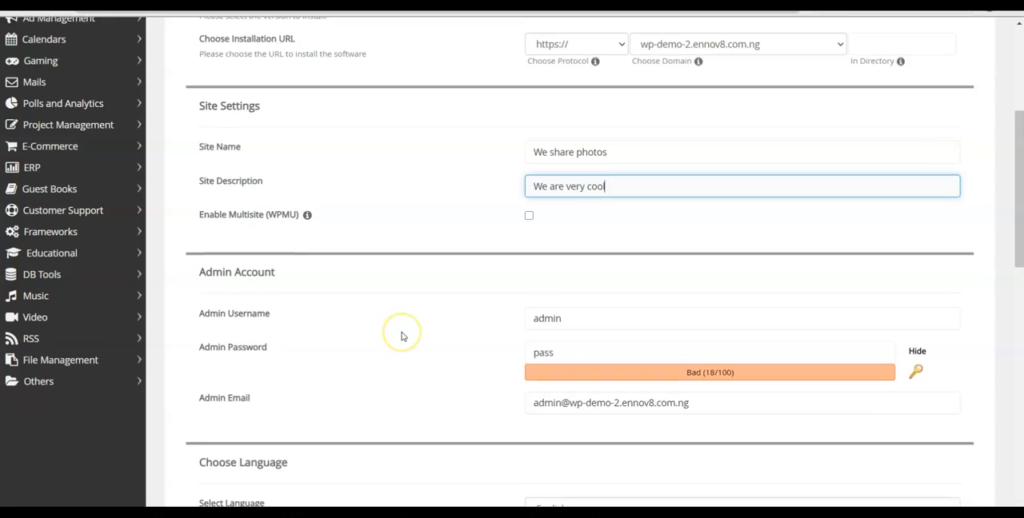
scroll(400, 333, "down", 1)
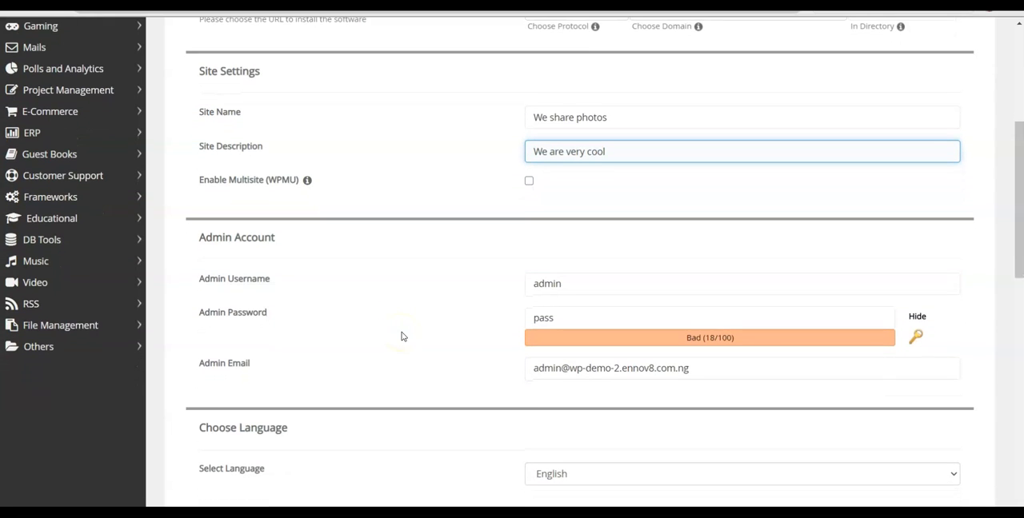
left_click(571, 283)
left_click_drag(570, 284, 484, 292)
left_click(484, 292)
left_click(562, 284)
left_click(573, 286)
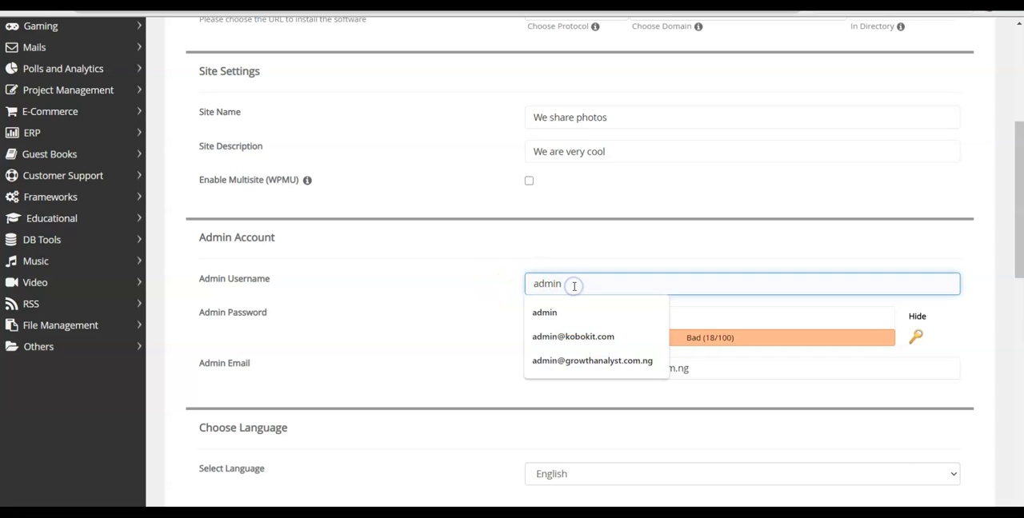
key("BackSpace")
key("BackSpace")
key("BackSpace")
key("BackSpace")
key("BackSpace")
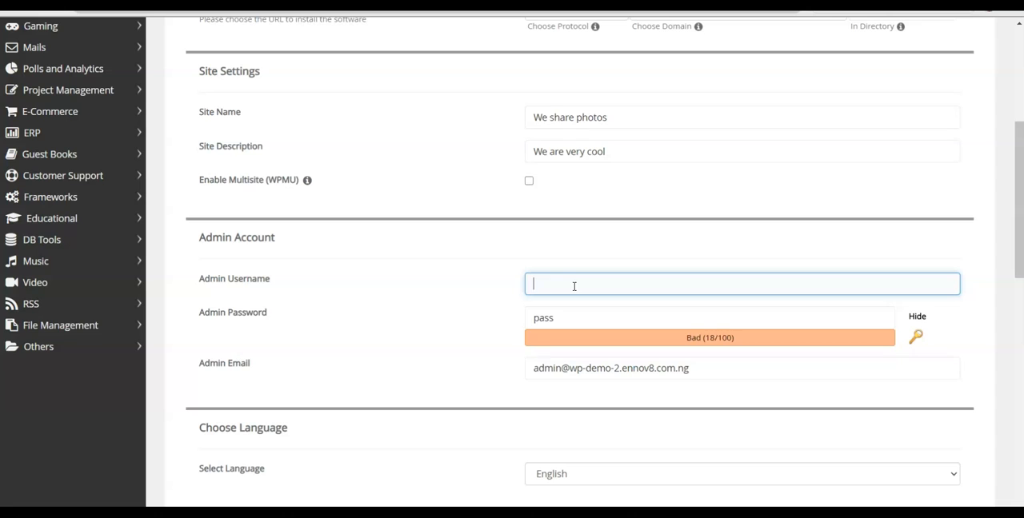
type("we-share")
- Generate a strong random password for the Admin Password field and highlight it for copying
left_click(920, 336)
left_click(608, 320)
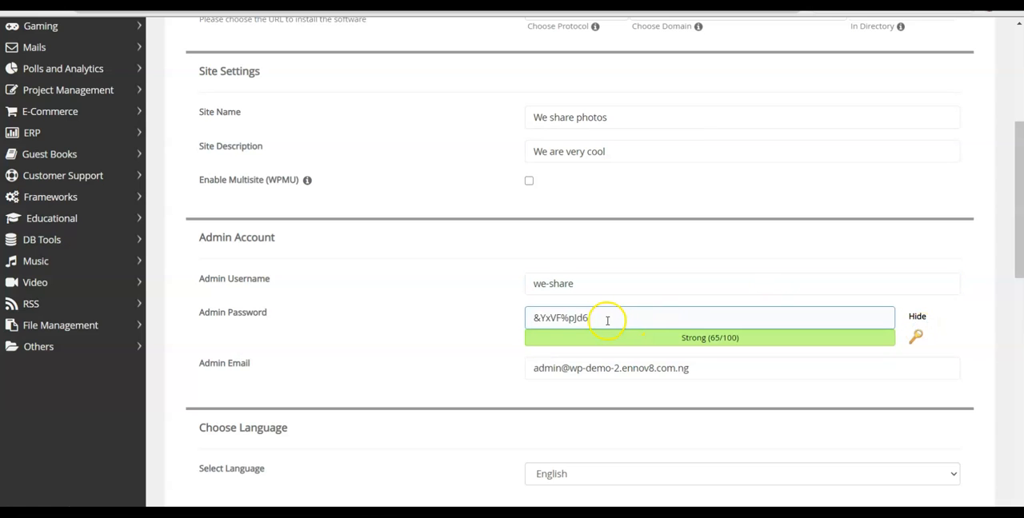
left_click_drag(596, 319, 516, 317)
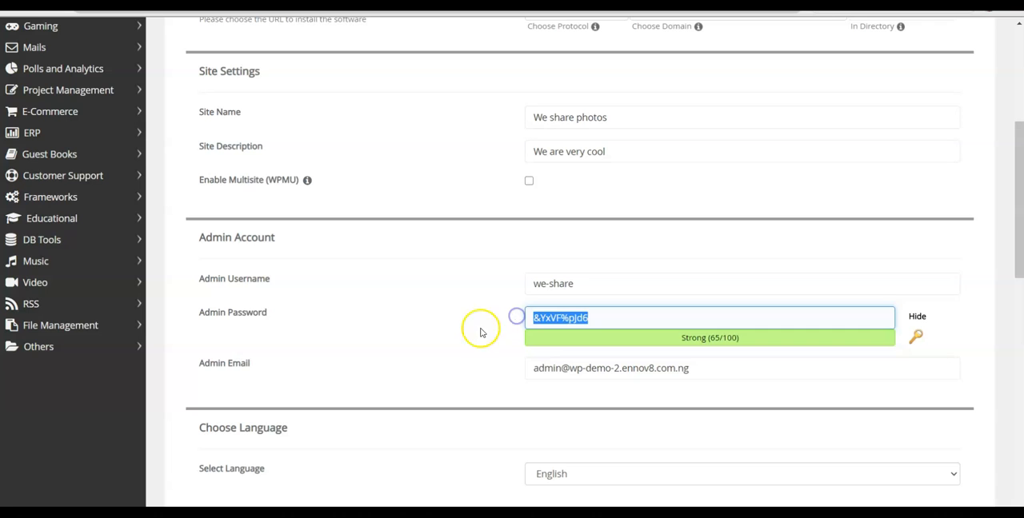
left_click(465, 336)
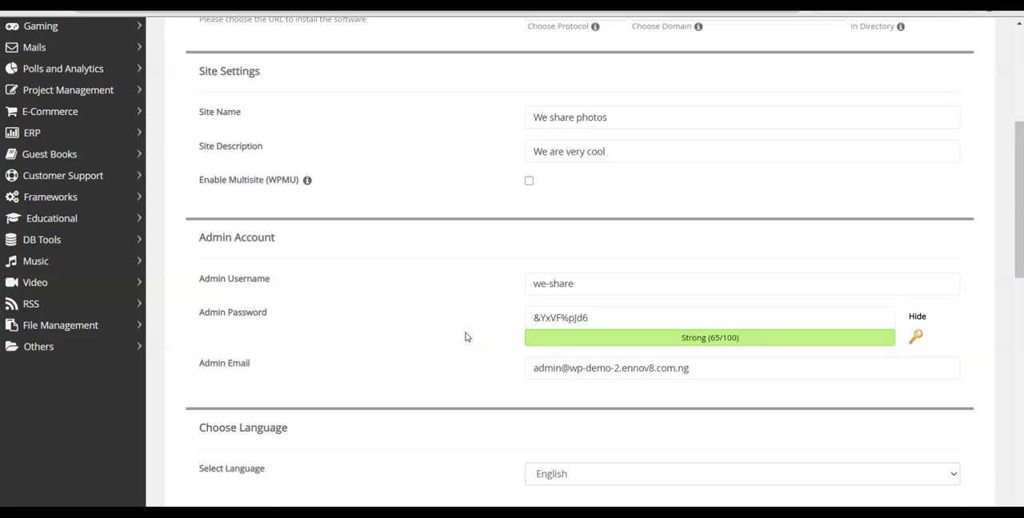
- Start the WordPress installation with English as the language and no optional theme selected
scroll(465, 336, "down", 1)
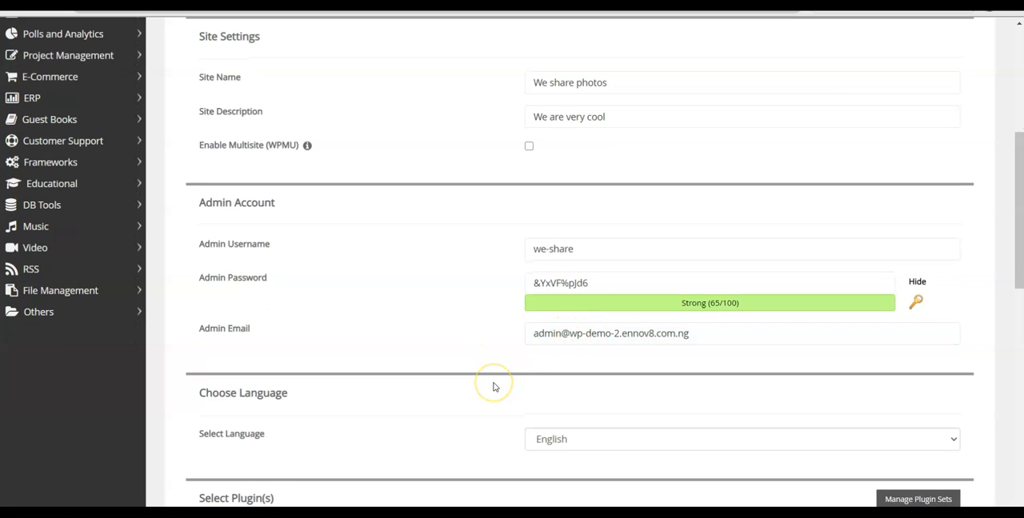
scroll(494, 387, "down", 9)
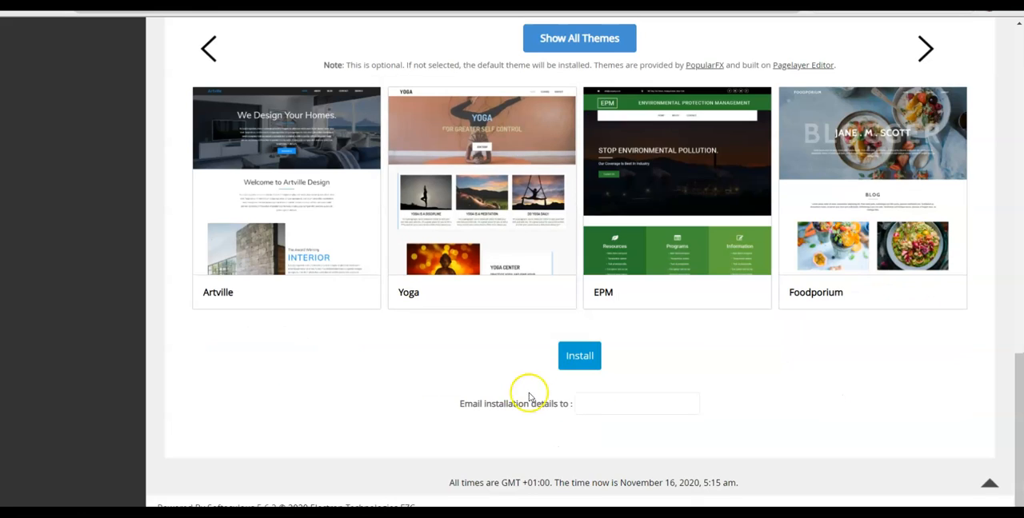
left_click(579, 357)
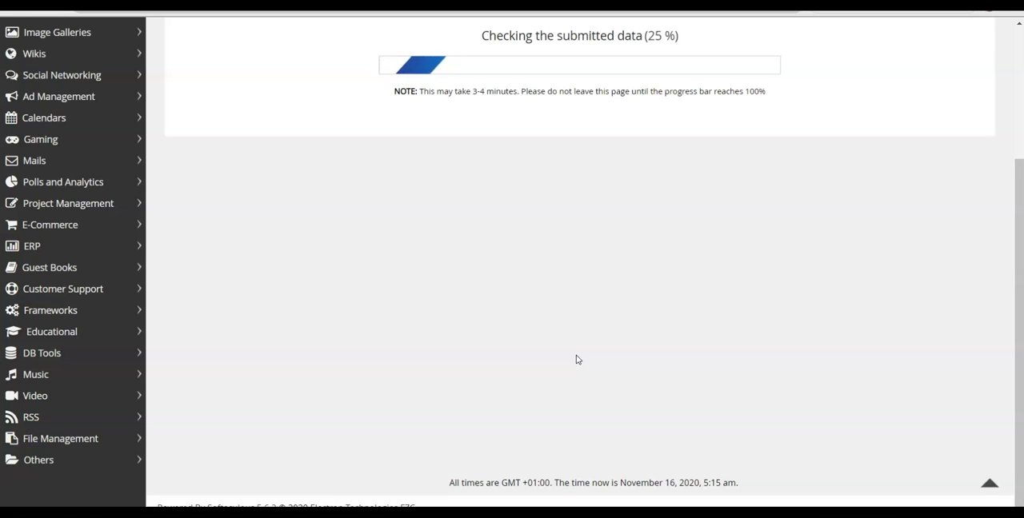
scroll(576, 360, "up", 1)
scroll(577, 359, "up", 1)
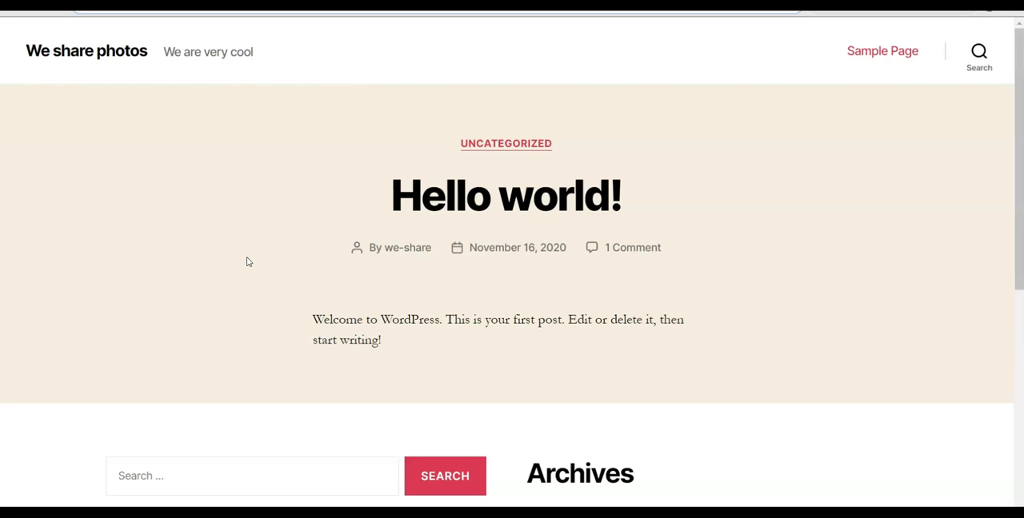
- Review the new site's front page from the Hello world! post down to the footer widgets
scroll(247, 261, "down", 1)
left_click(258, 235)
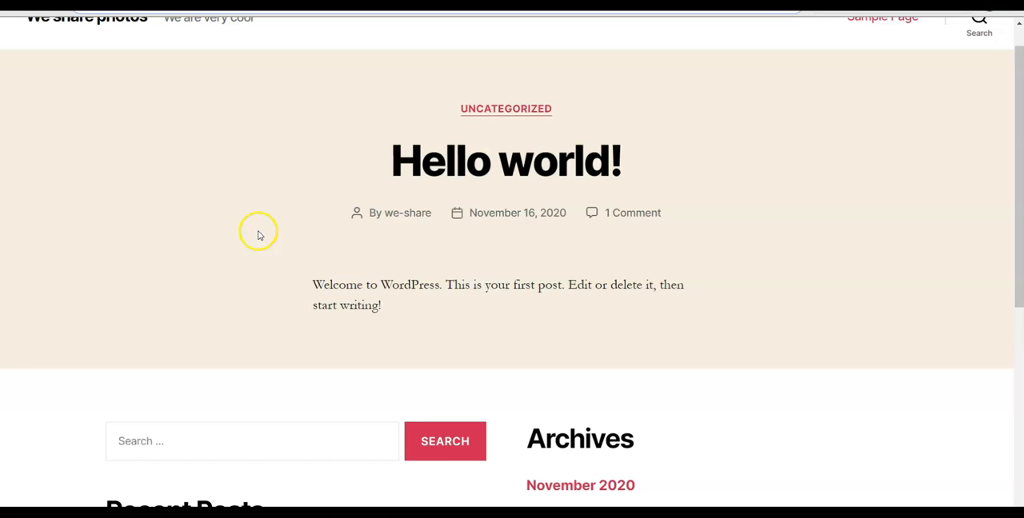
scroll(251, 258, "down", 1)
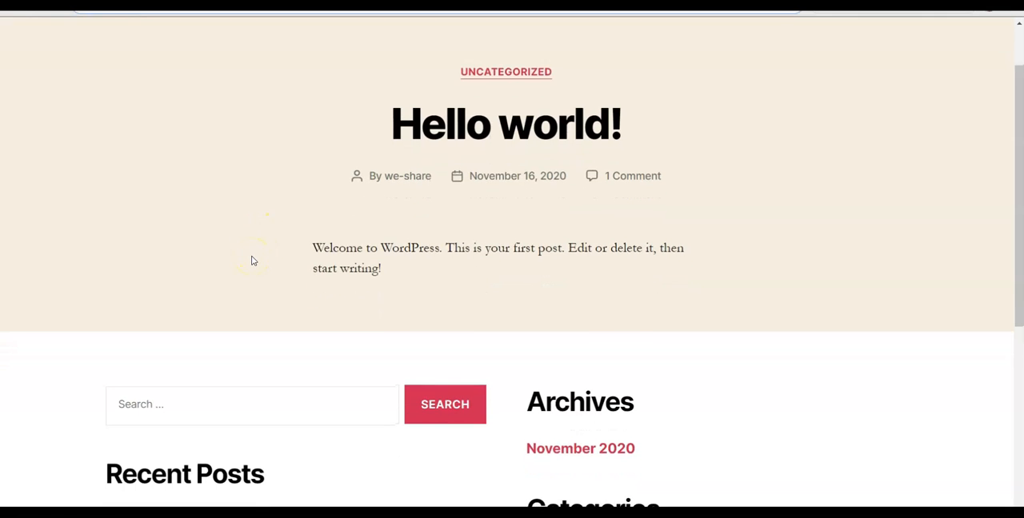
scroll(251, 261, "down", 2)
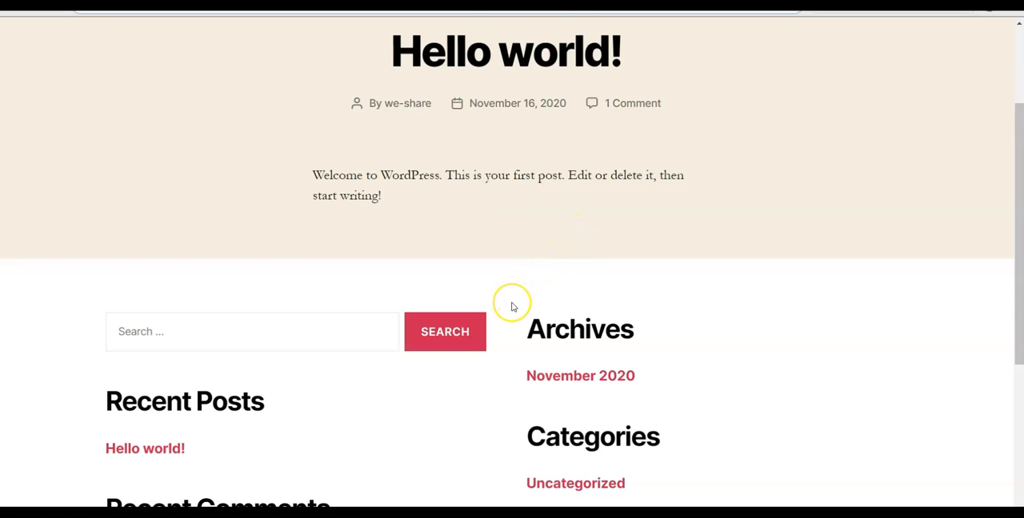
scroll(513, 306, "down", 5)
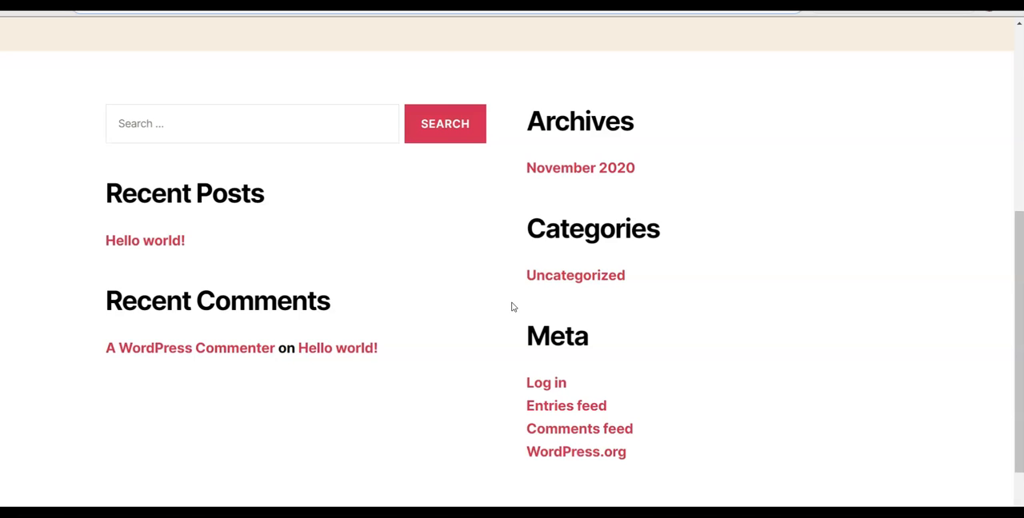
scroll(515, 307, "down", 1)
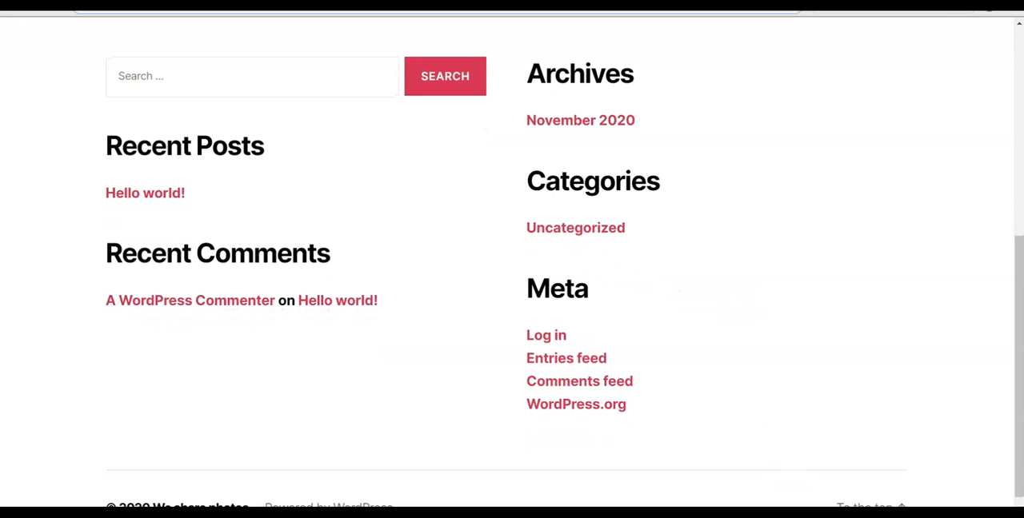
- Switch to the weSharephotos demo site and review its home page sections from the hero banner to the blog articles
left_click(795, 464)
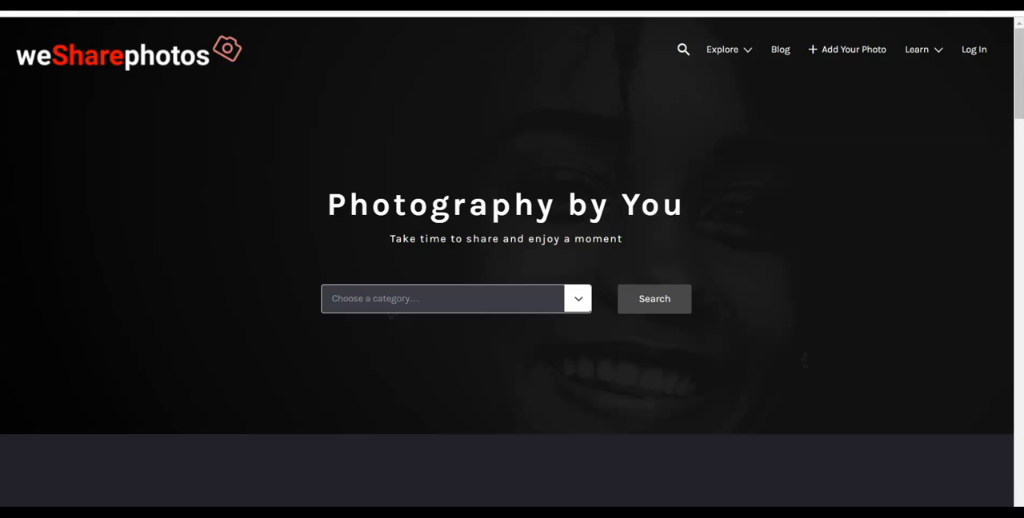
scroll(728, 382, "down", 8)
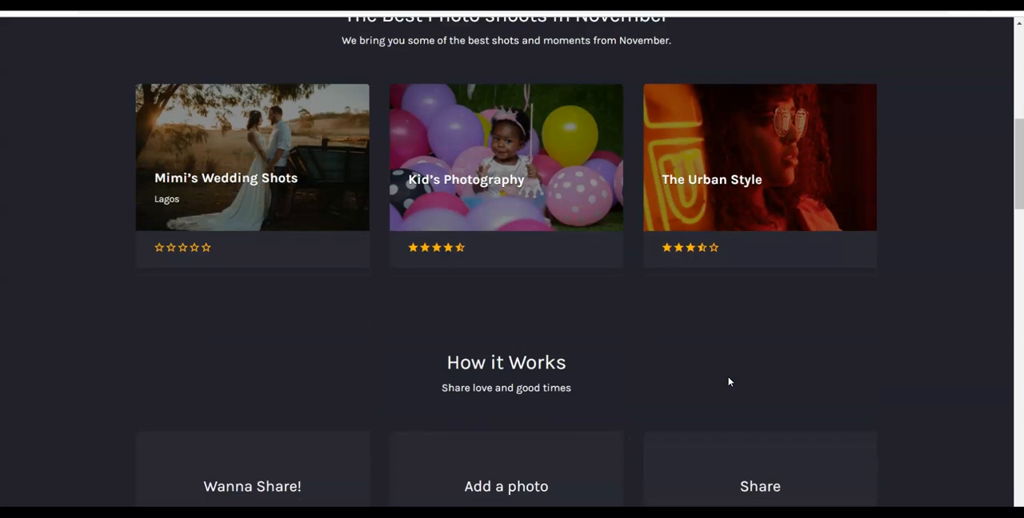
scroll(728, 382, "down", 6)
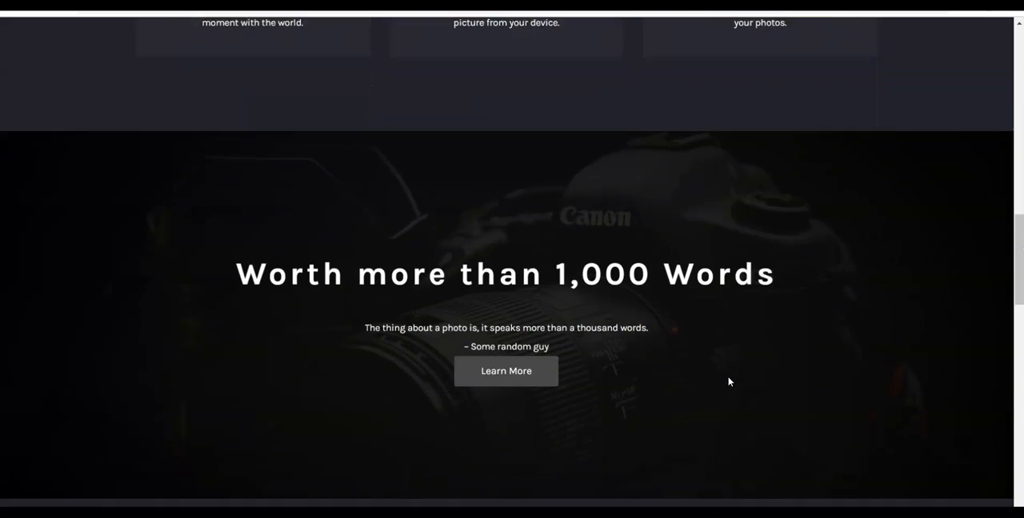
scroll(728, 381, "down", 6)
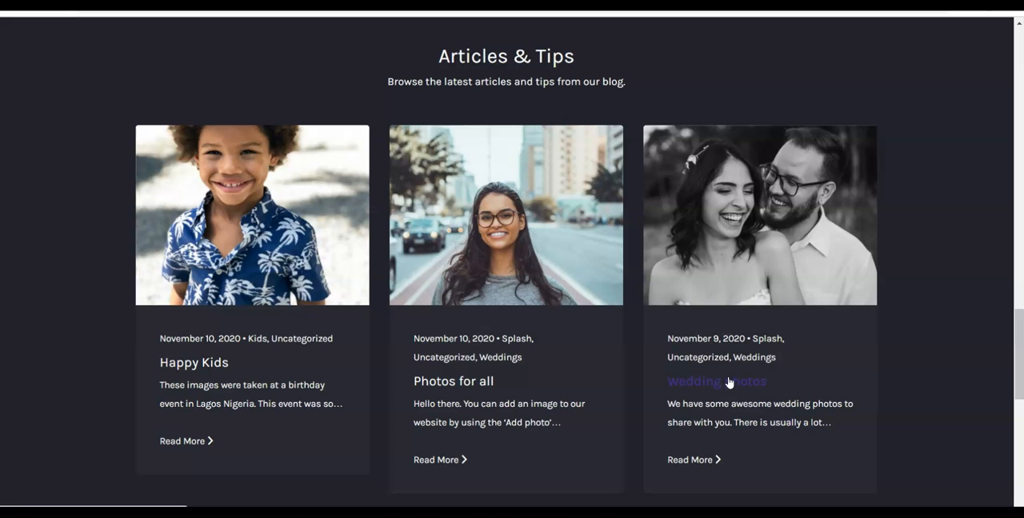
scroll(860, 328, "down", 3)
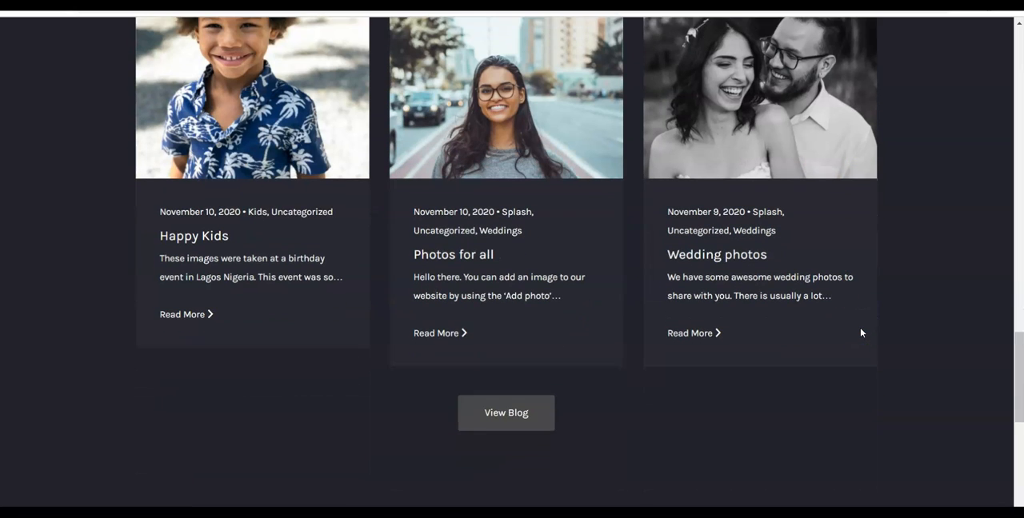
scroll(860, 332, "up", 6)
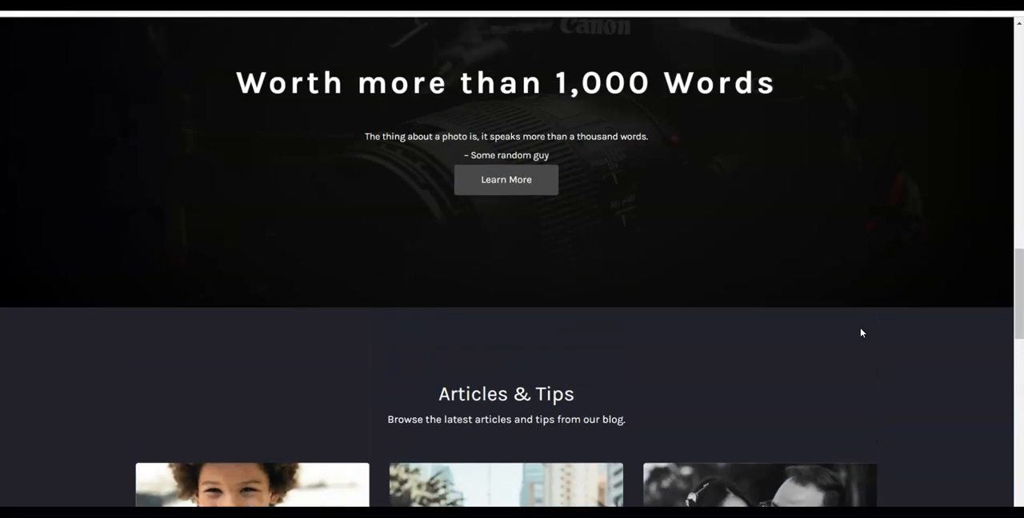
scroll(861, 333, "up", 10)
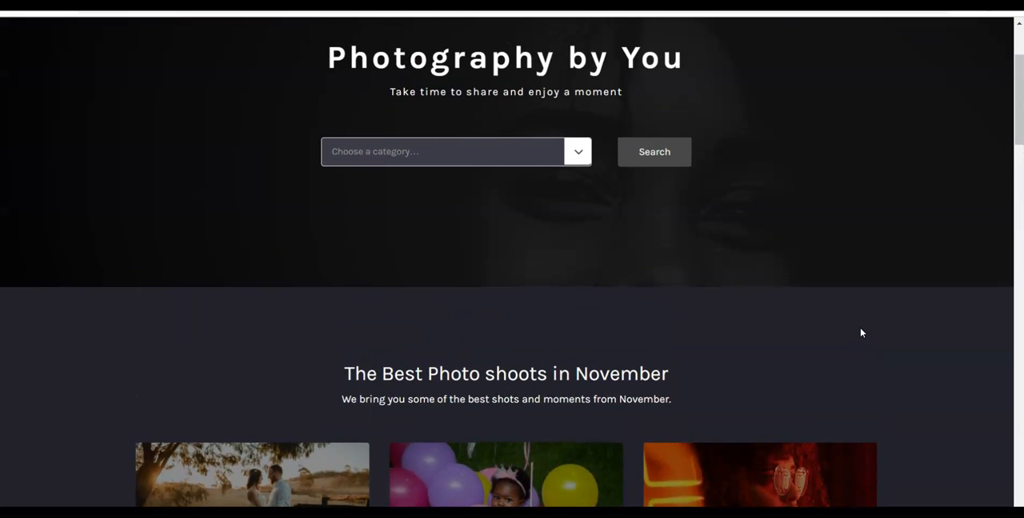
- Return to the new We share photos site and compare its default front page with the demo
key("ctrl+Tab")
scroll(861, 333, "down", 1)
scroll(861, 333, "up", 2)
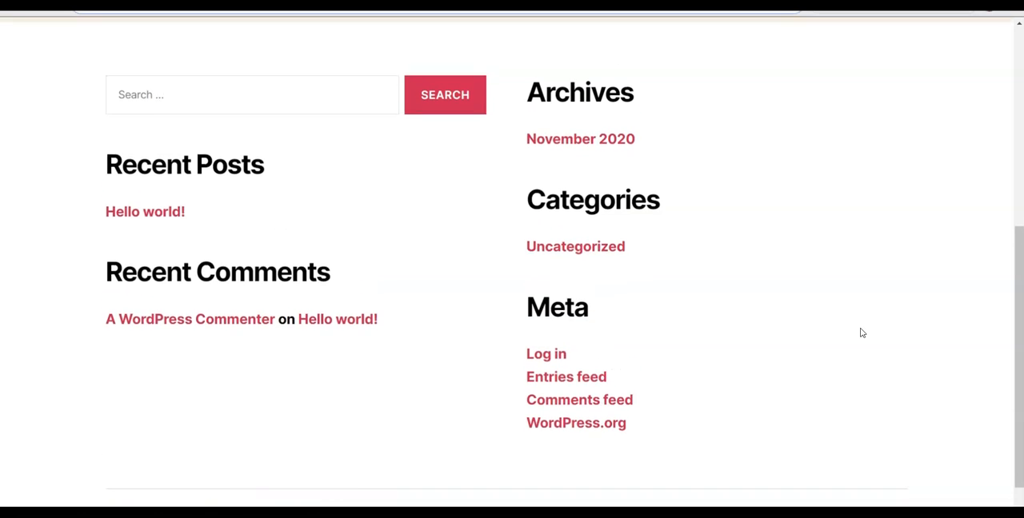
scroll(862, 333, "up", 2)
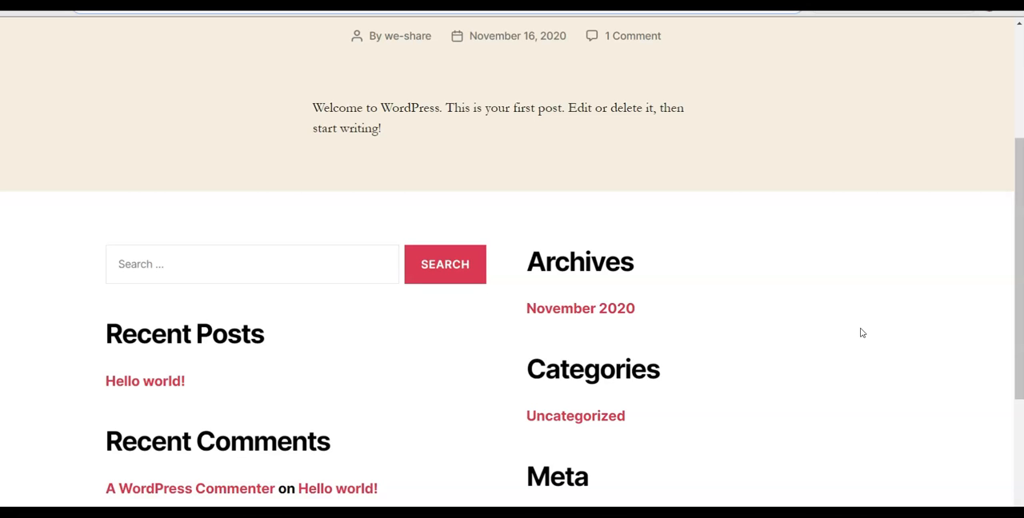
scroll(845, 244, "up", 1)
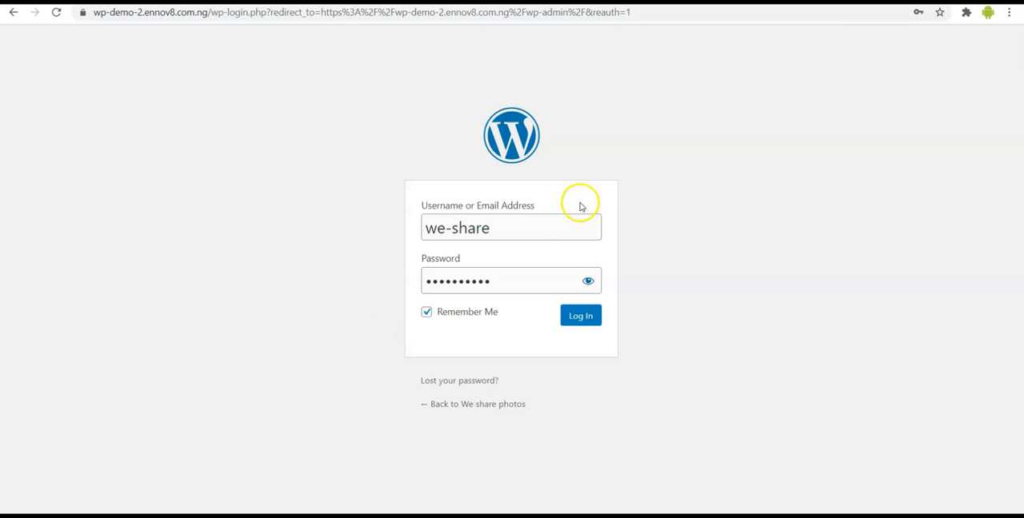
- Log in to the WordPress admin as we-share, then close the save-password offer and dismiss the WP Super Cache warning
left_click(580, 316)
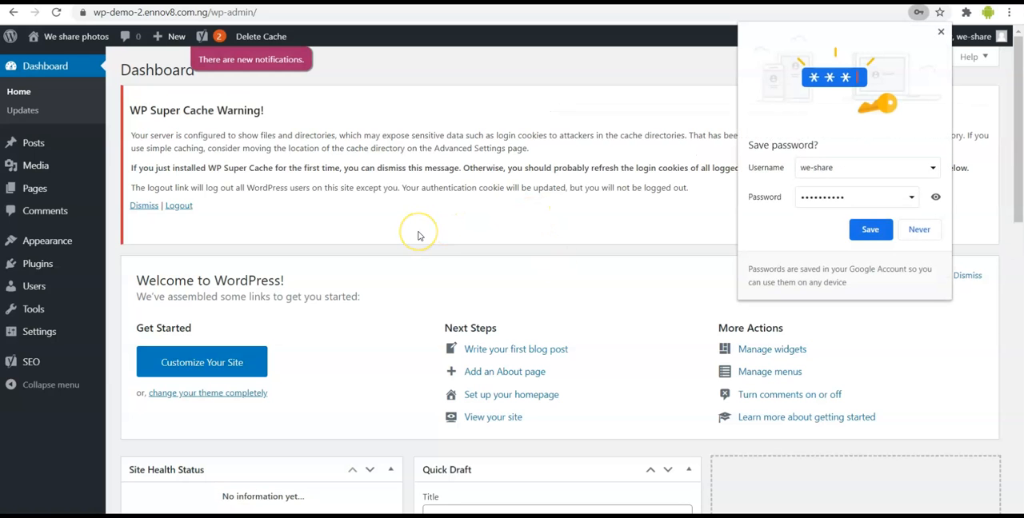
left_click(941, 32)
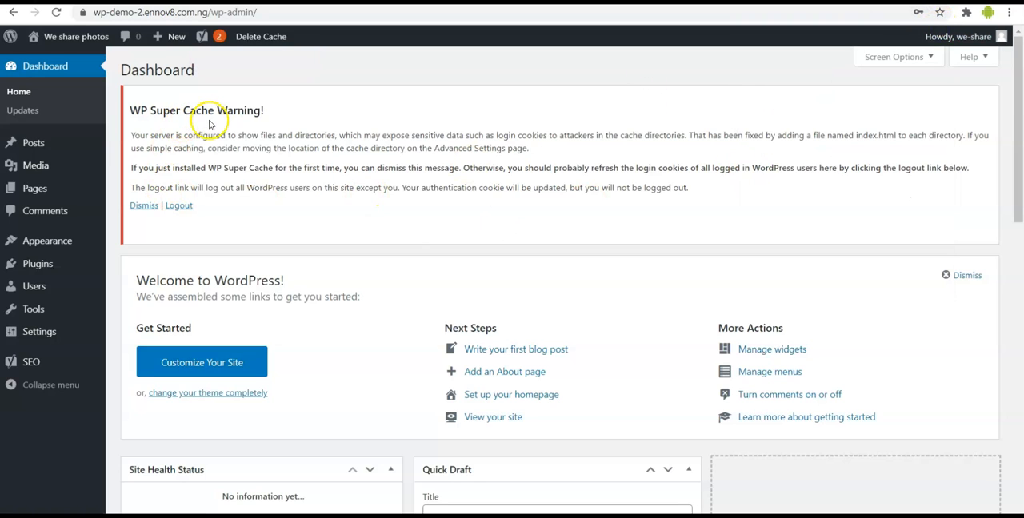
left_click(144, 206)
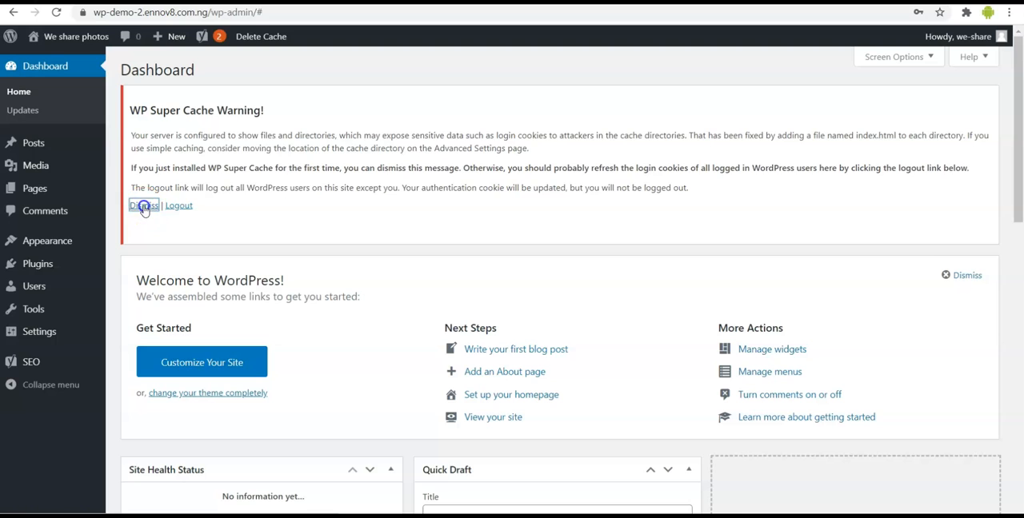
- Examine the dashboard widgets and the Pages, Appearance and Plugins sections of the admin navigation
scroll(338, 199, "down", 1)
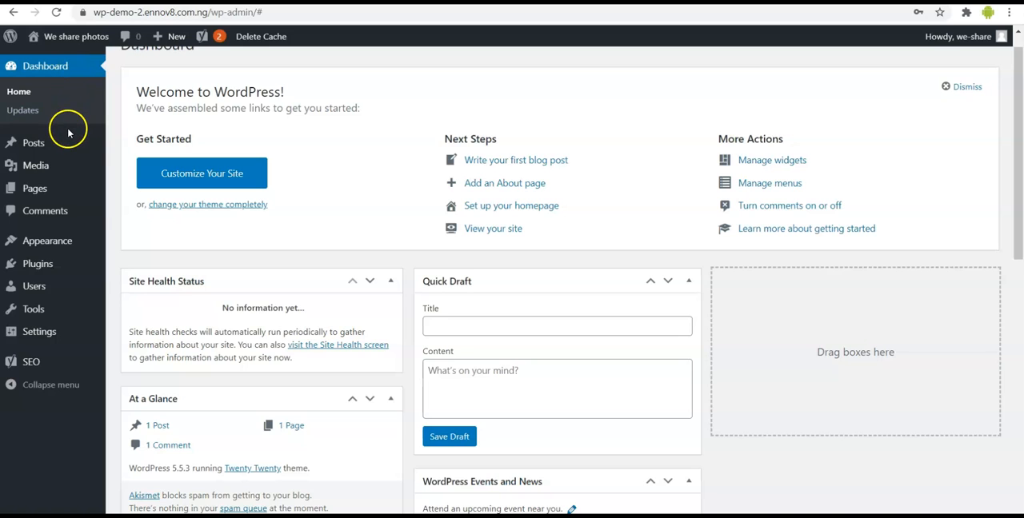
mouse_move(58, 193)
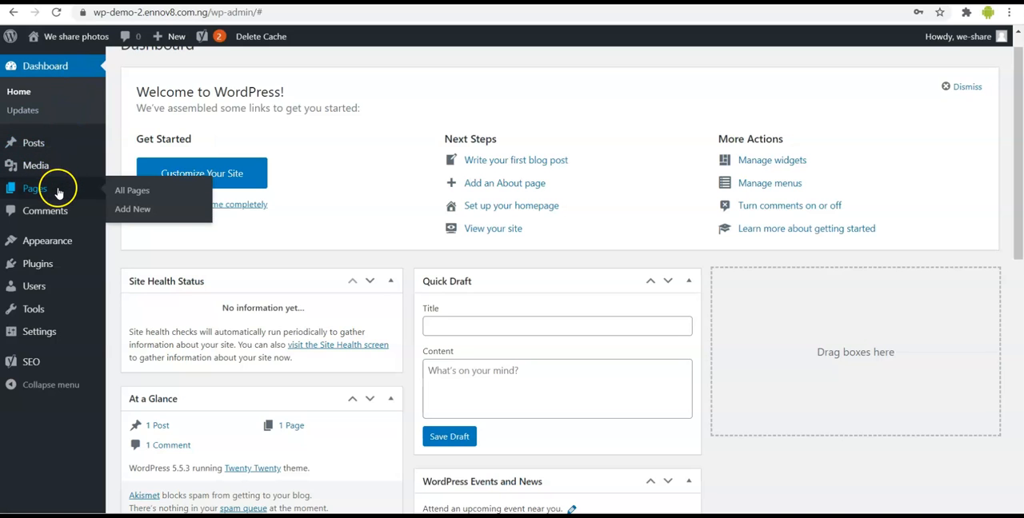
mouse_move(57, 238)
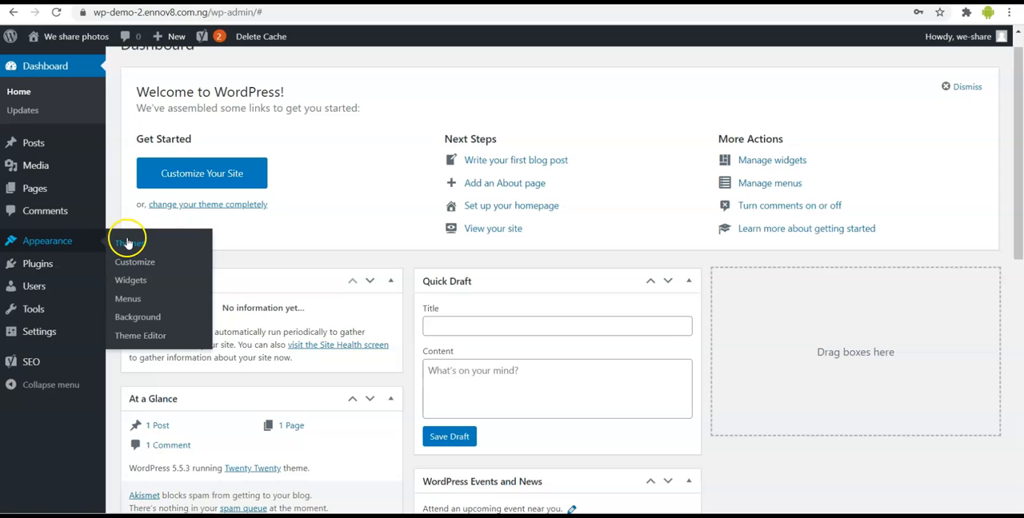
mouse_move(60, 264)
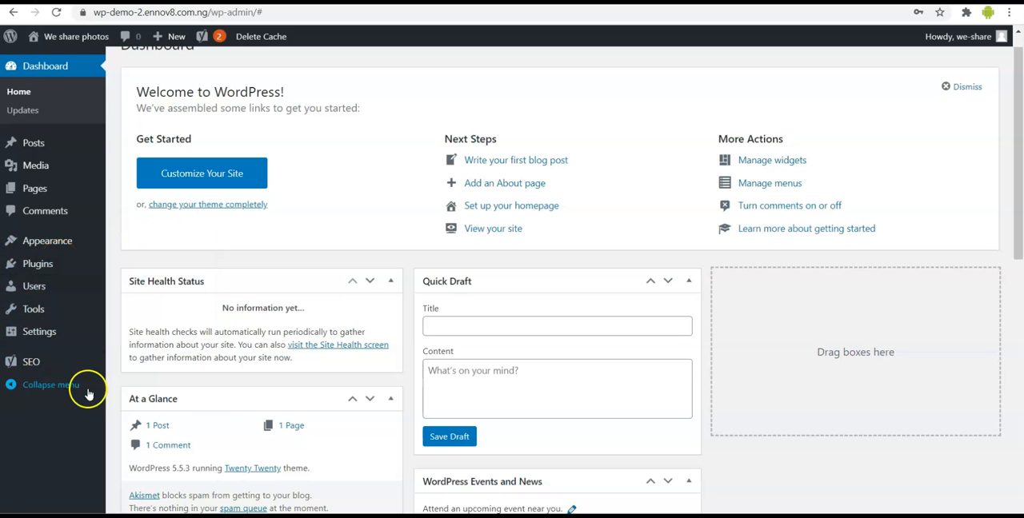
scroll(227, 400, "down", 2)
scroll(227, 400, "up", 3)
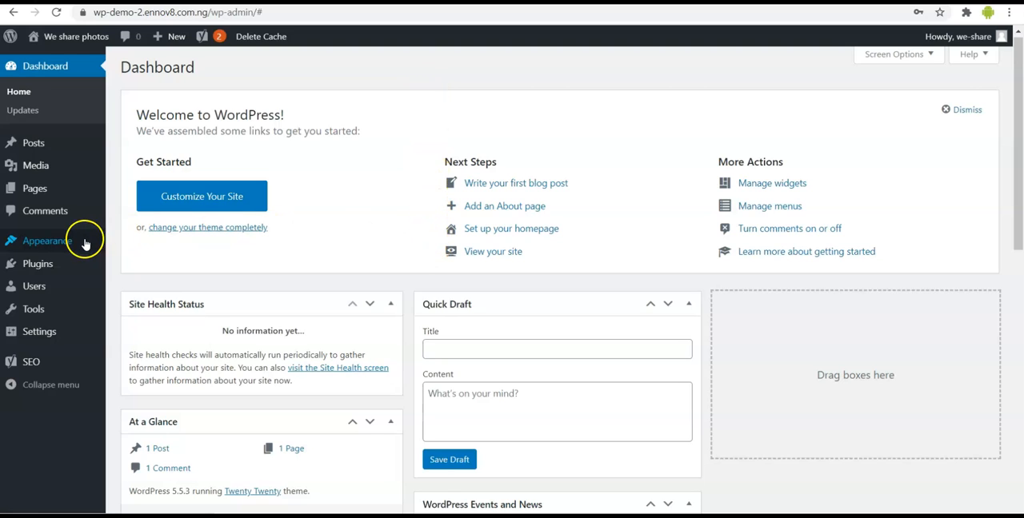
- Go to the installed themes page and open the upload form for adding a new theme
mouse_move(74, 243)
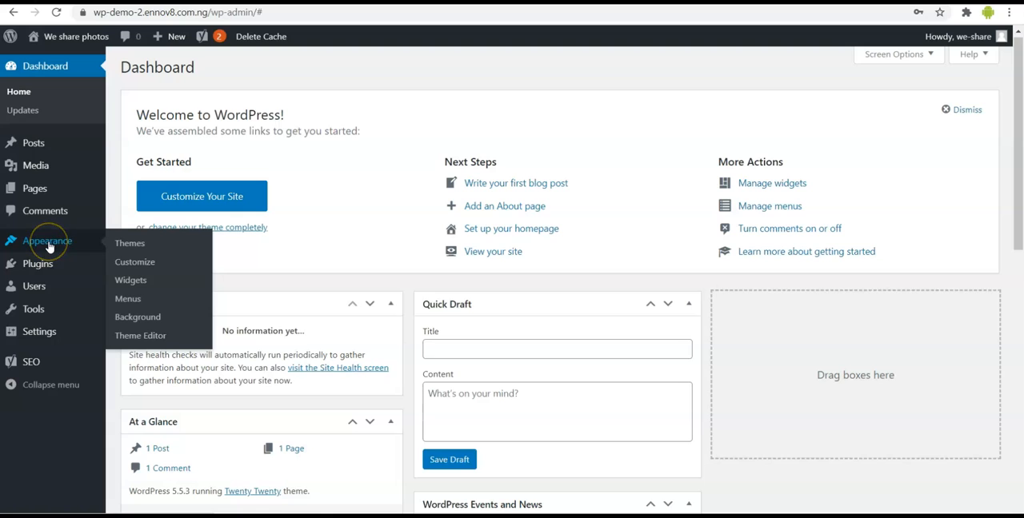
left_click(141, 249)
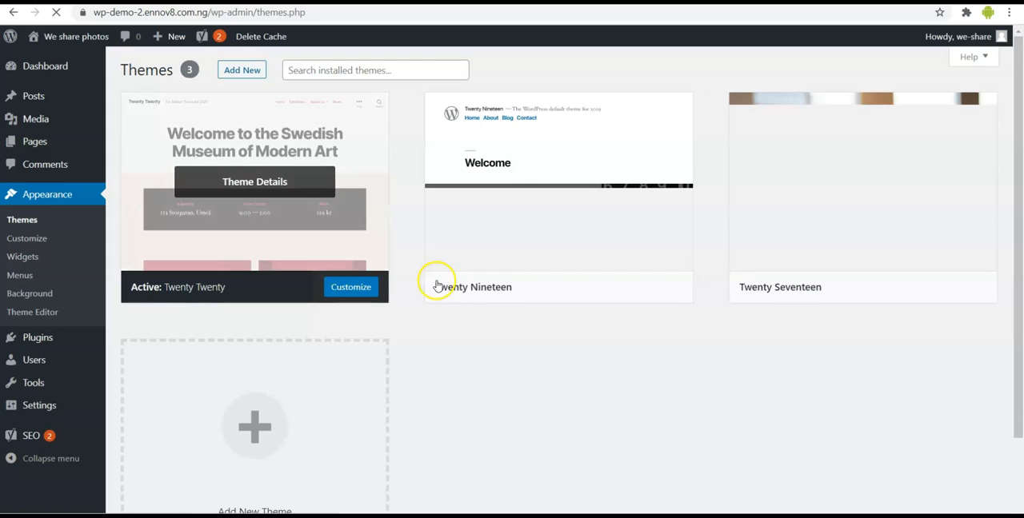
mouse_move(320, 237)
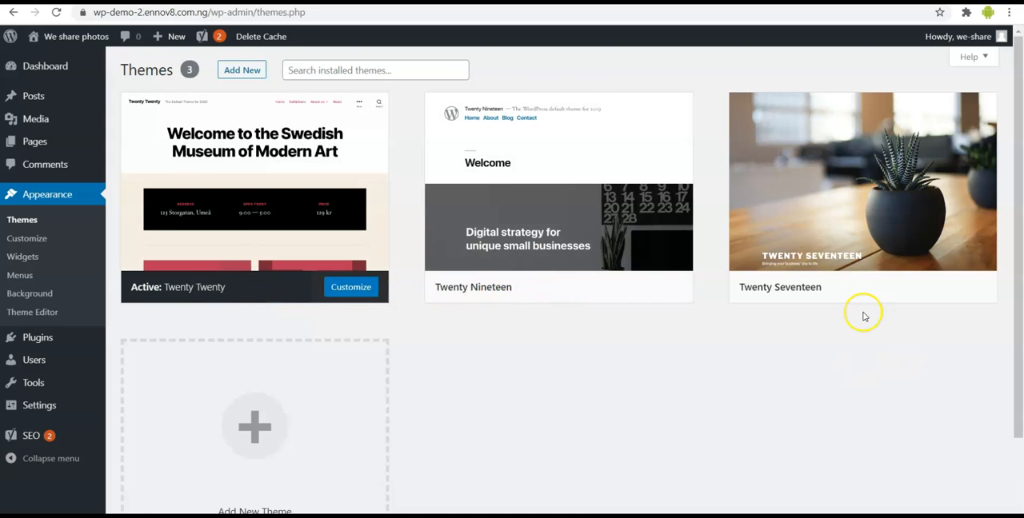
mouse_move(815, 282)
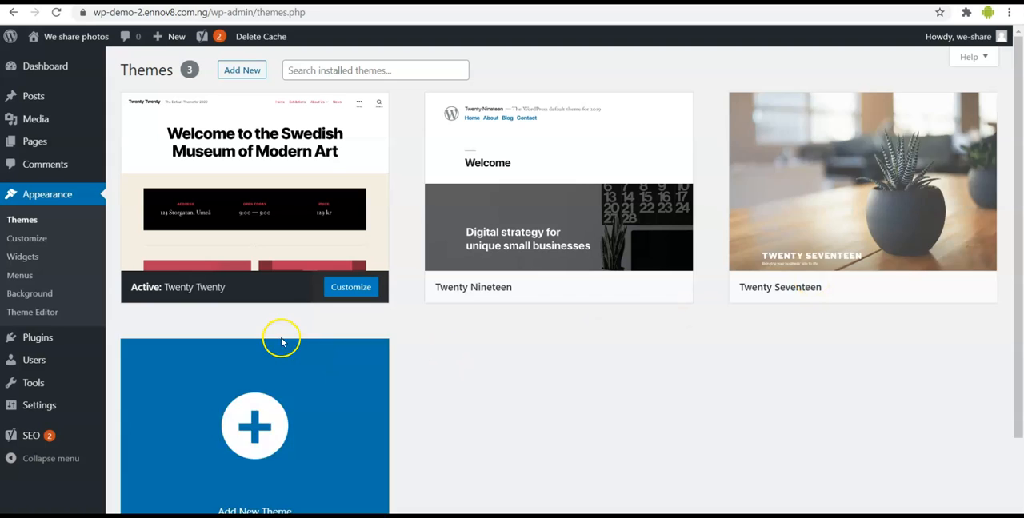
left_click(241, 71)
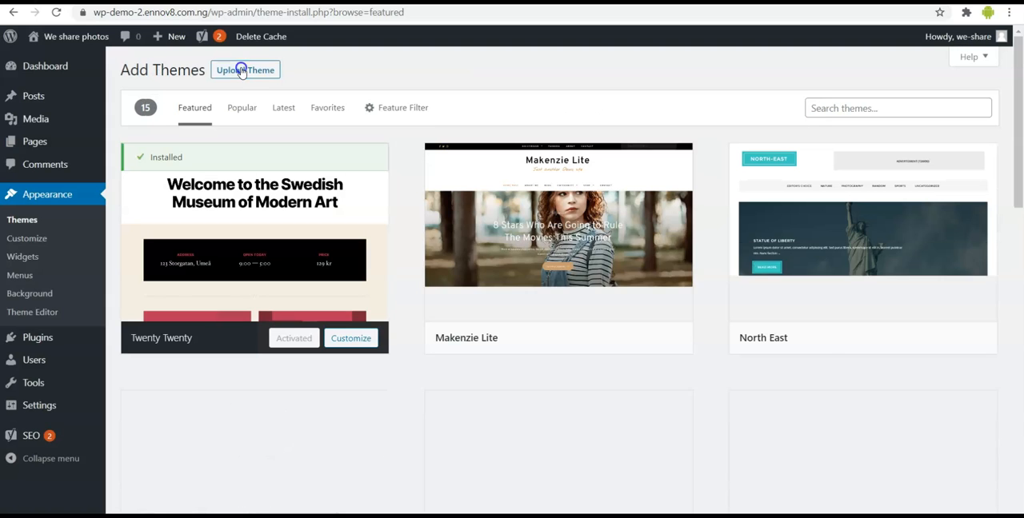
left_click(242, 71)
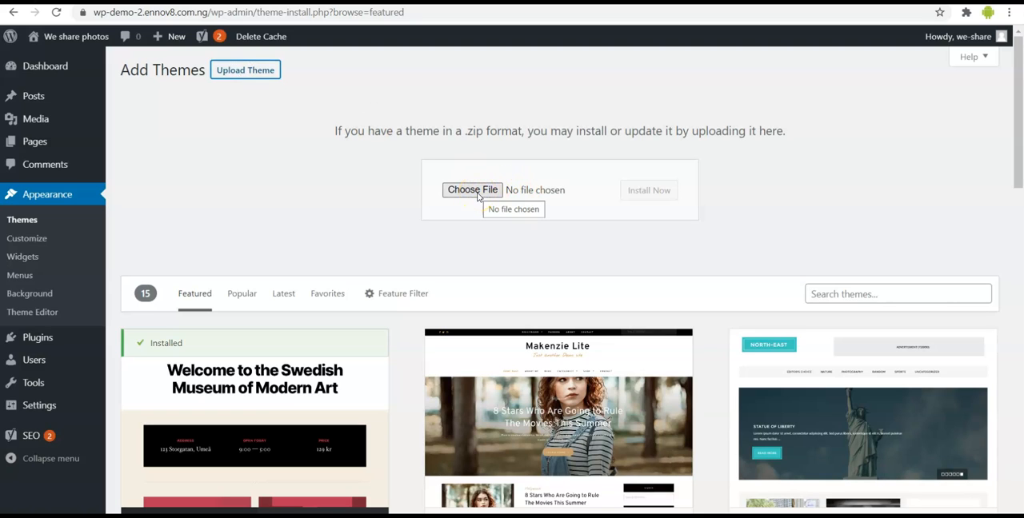
- Upload and install listify-wordpress-directory-theme-wordpress-theme.zip from the New folder in Downloads, and activate the theme
left_click(476, 192)
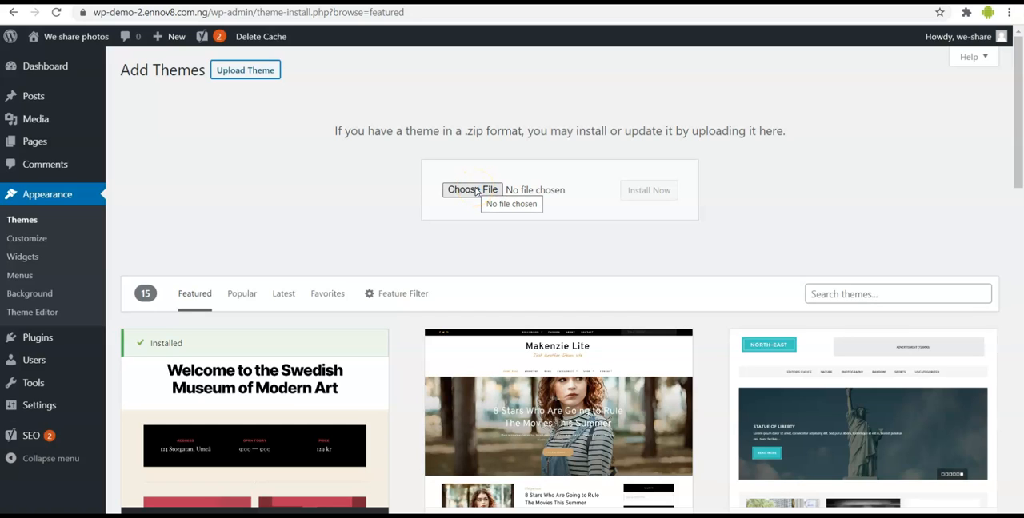
left_click(476, 192)
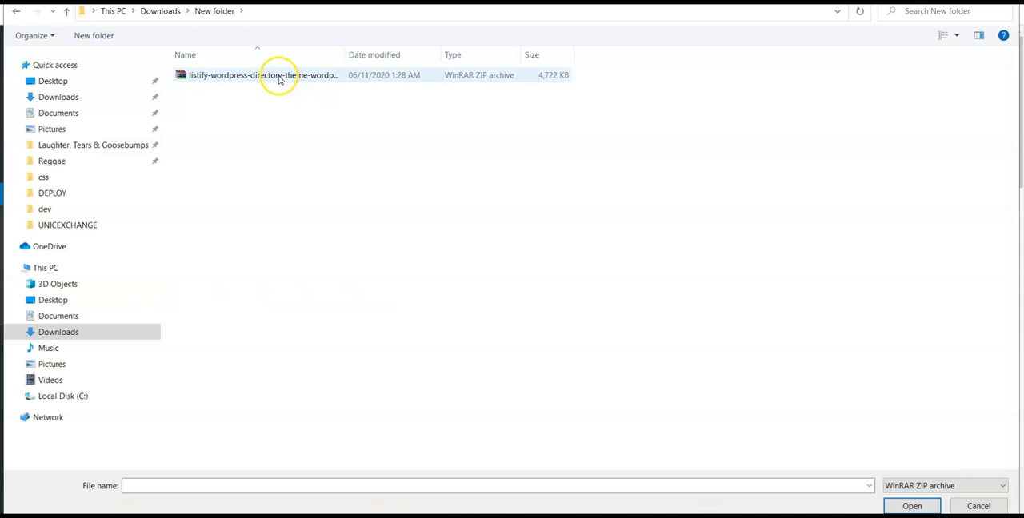
left_click(279, 78)
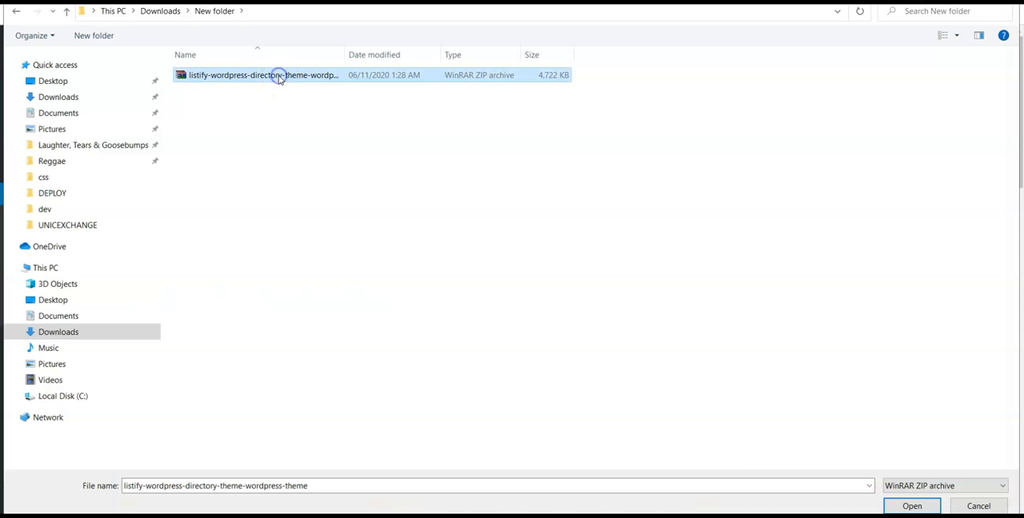
left_click(257, 72)
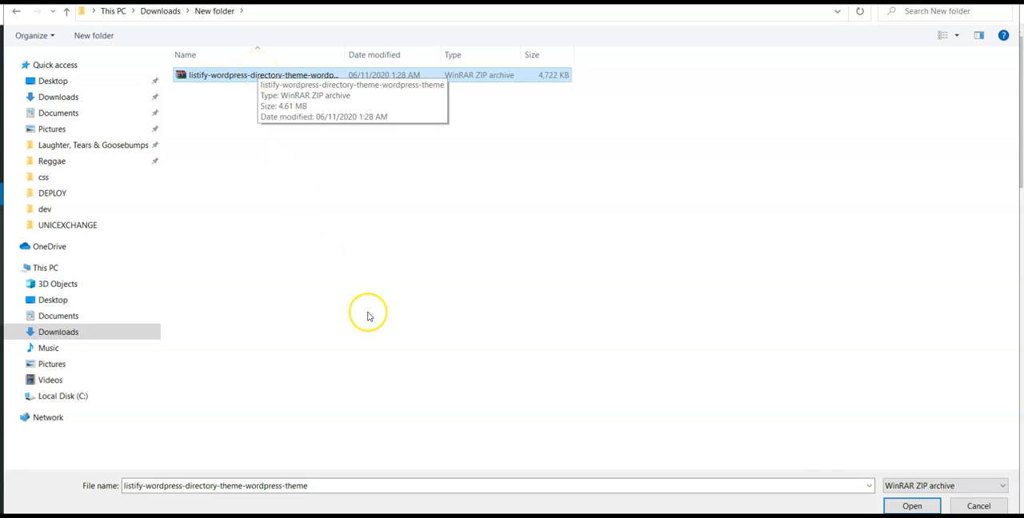
left_click(912, 506)
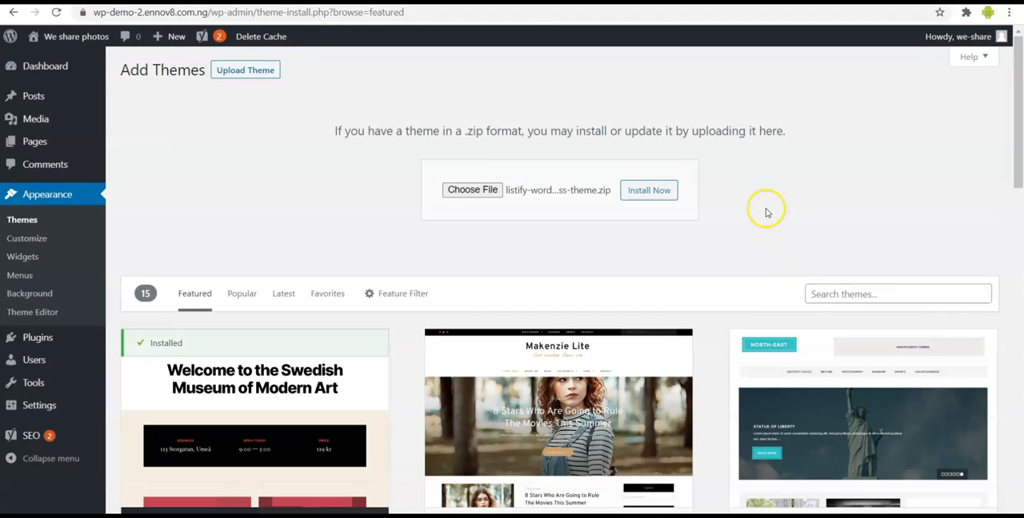
left_click(654, 192)
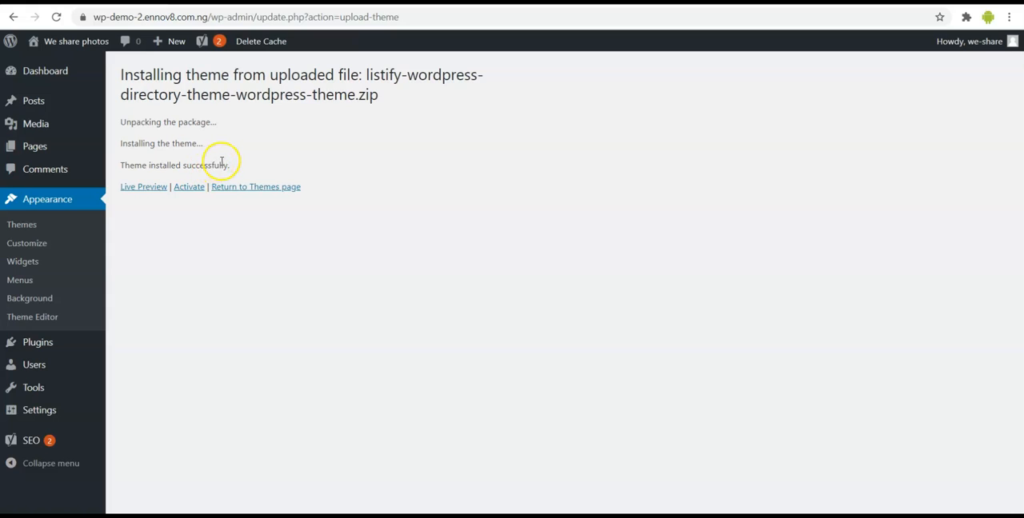
left_click(192, 189)
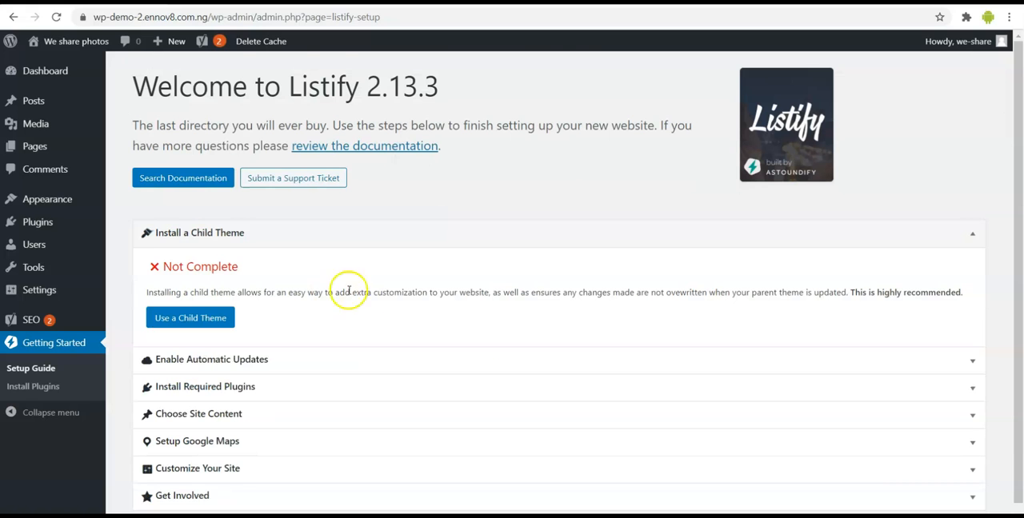
- Review the Listify setup guide and apply the child theme from its Install a Child Theme section
scroll(442, 338, "down", 1)
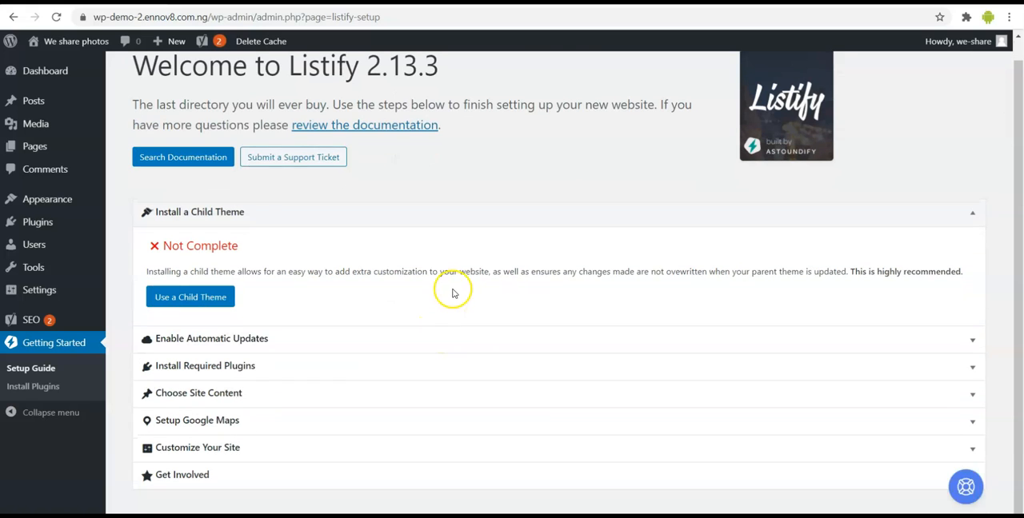
scroll(452, 289, "up", 1)
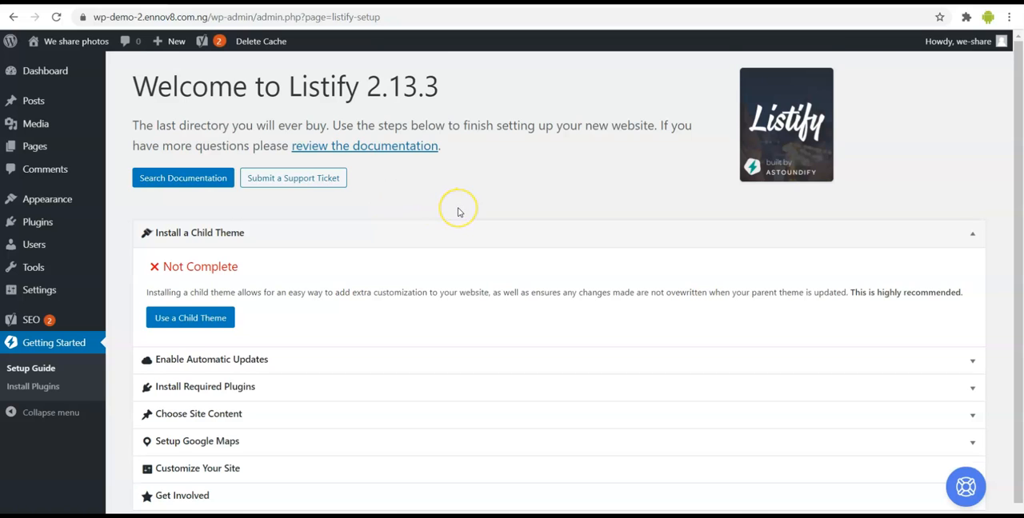
scroll(457, 210, "down", 1)
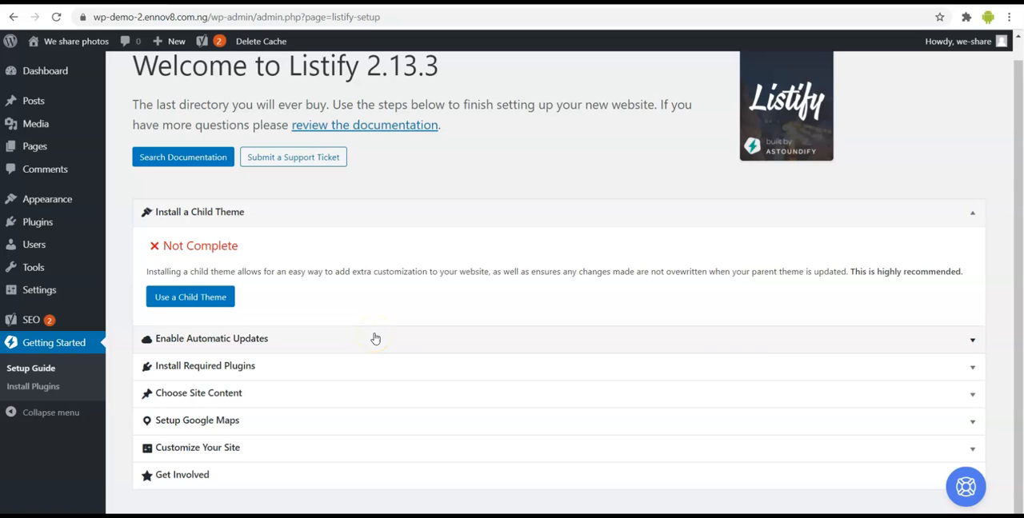
left_click(474, 213)
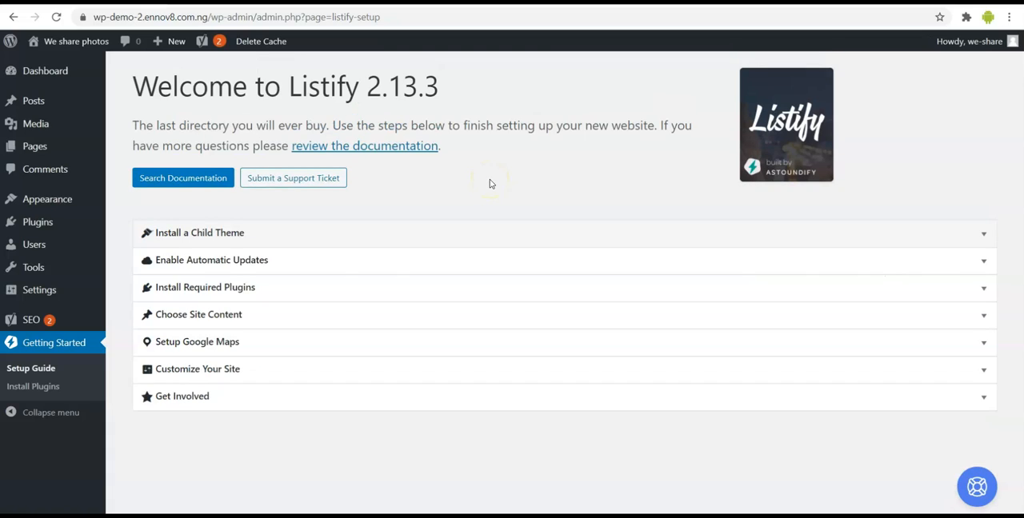
left_click(456, 234)
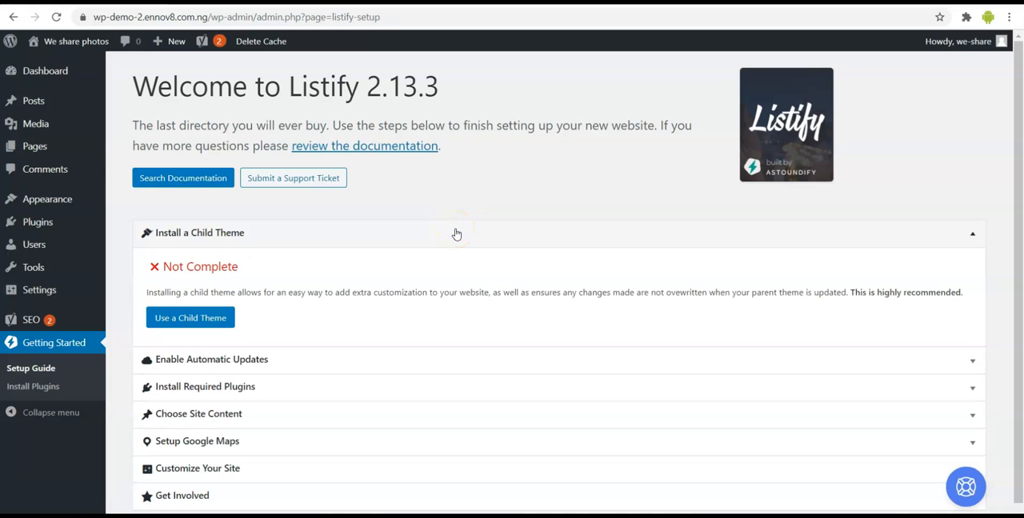
left_click(208, 320)
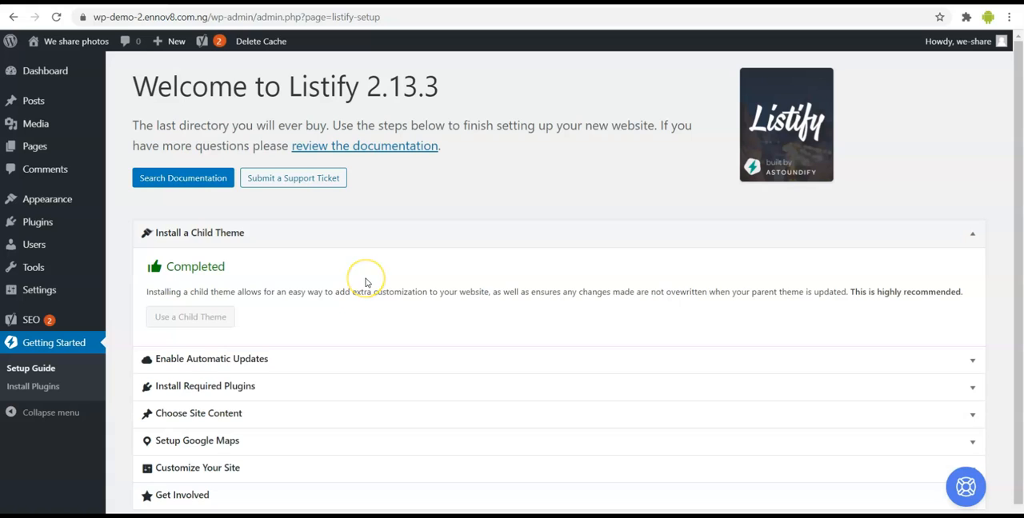
- Check the Enable Automatic Updates section without entering a token, and open the required plugins installer from the setup guide
scroll(365, 283, "down", 1)
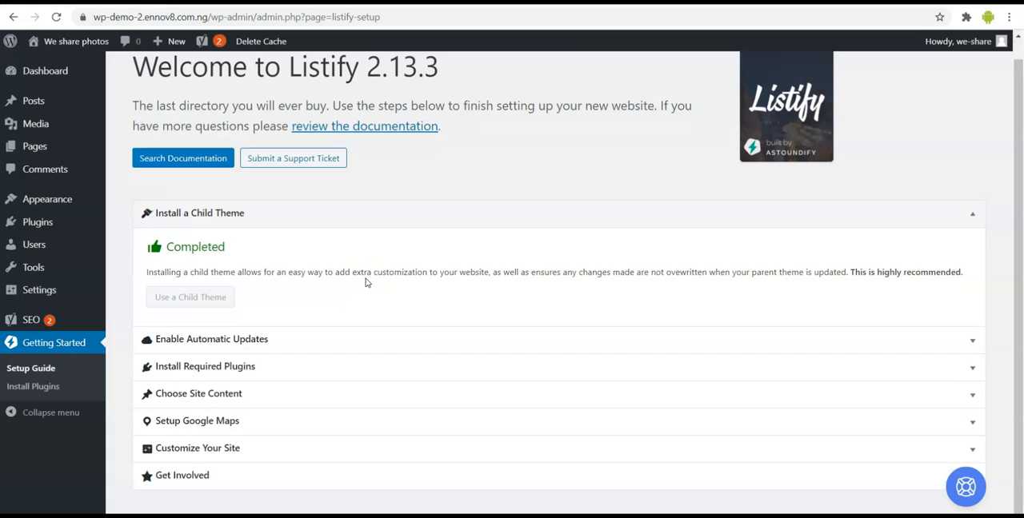
left_click(392, 337)
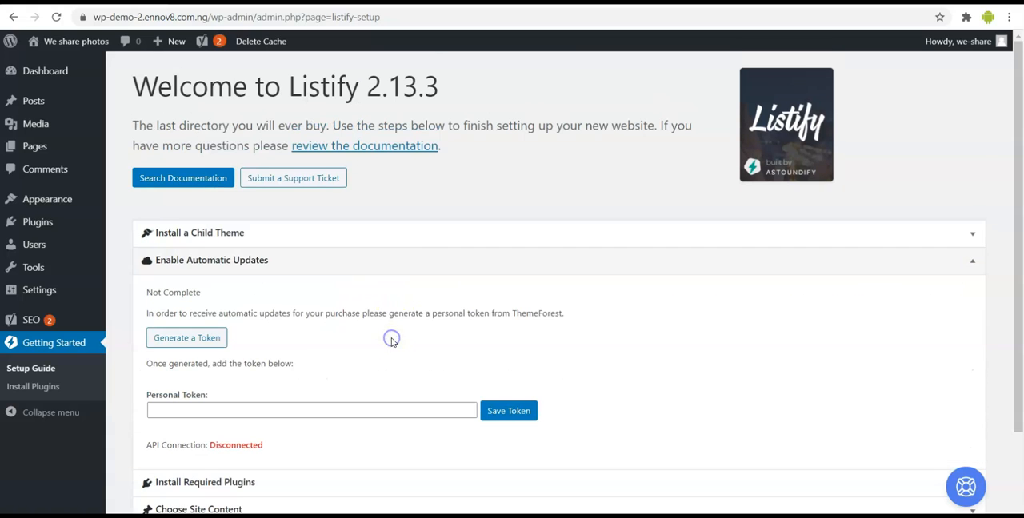
left_click(422, 260)
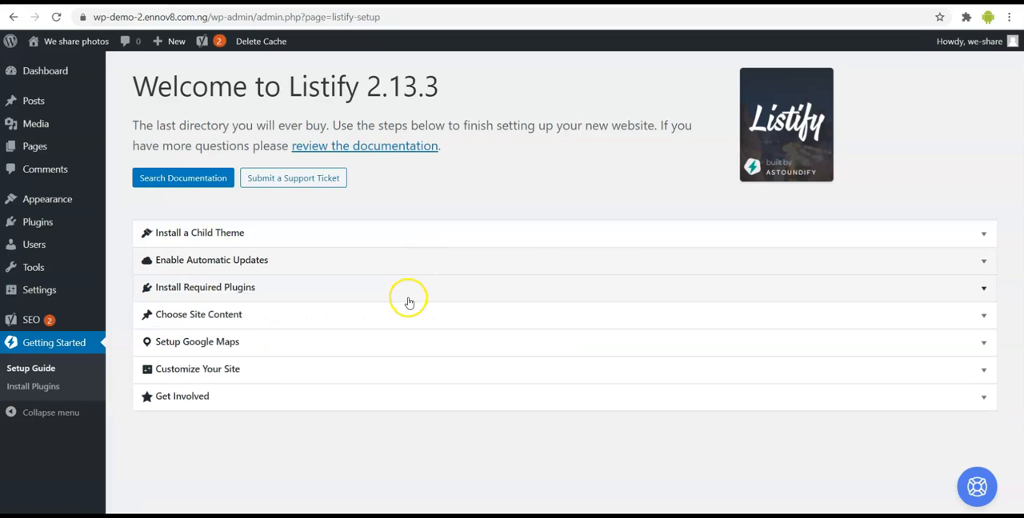
left_click(413, 293)
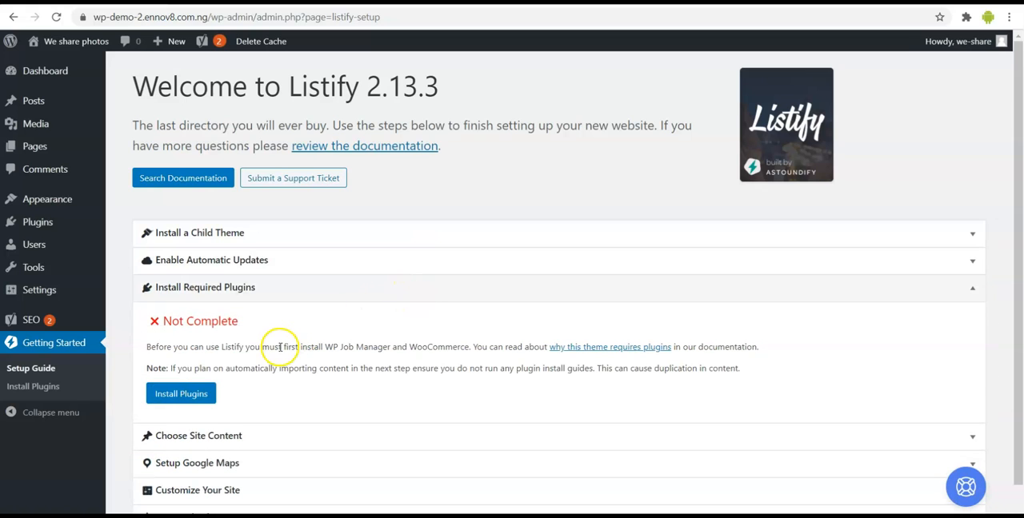
left_click(192, 395)
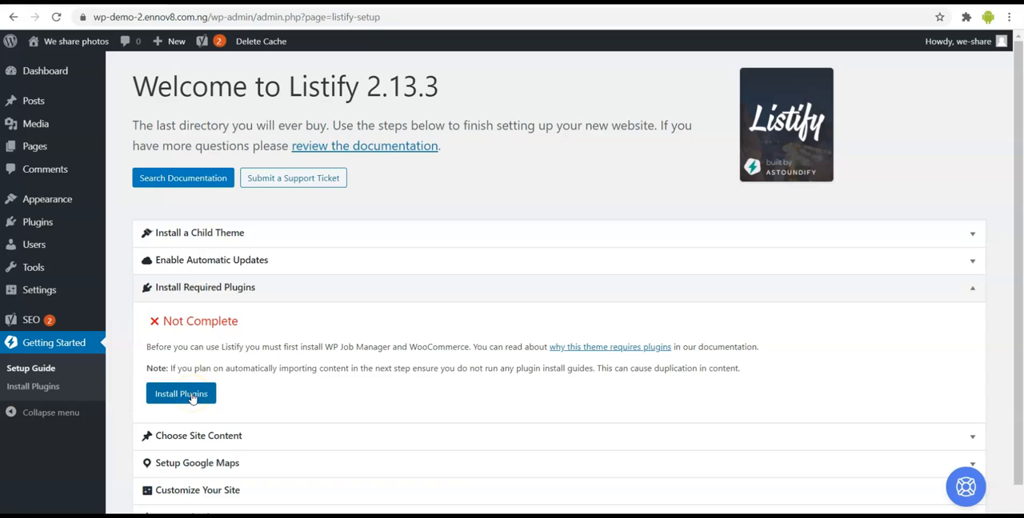
left_click(192, 395)
scroll(362, 368, "down", 1)
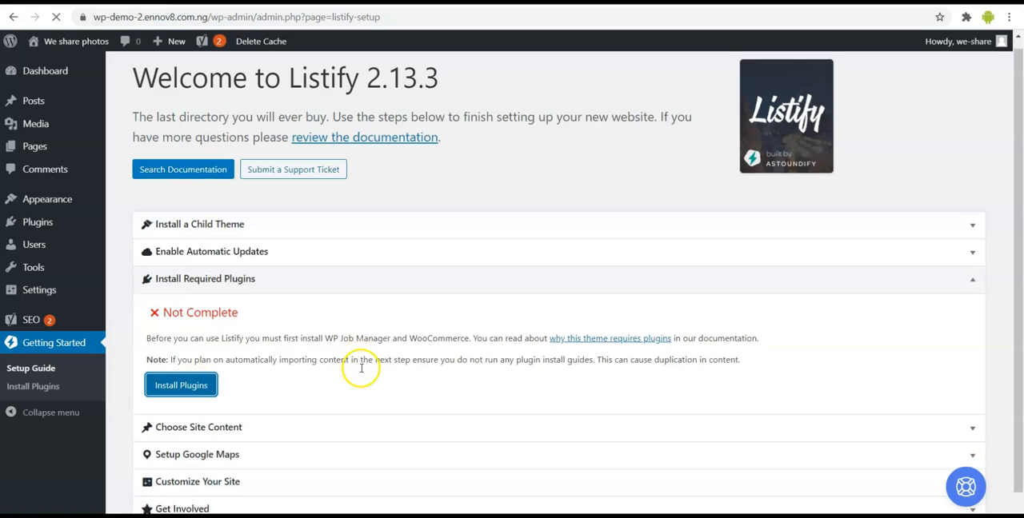
scroll(362, 368, "down", 1)
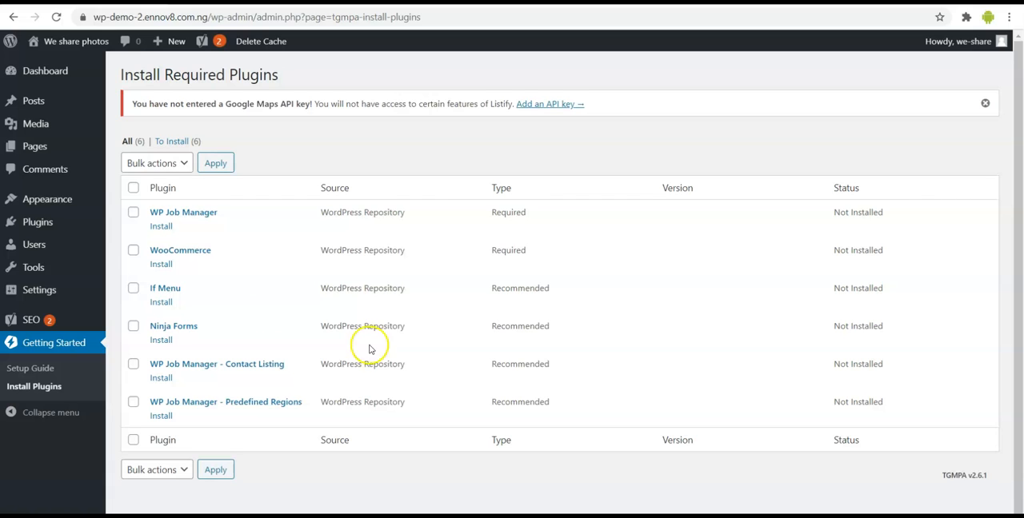
- Install all the listed required and recommended plugins in one bulk action and check the installation log
left_click(132, 188)
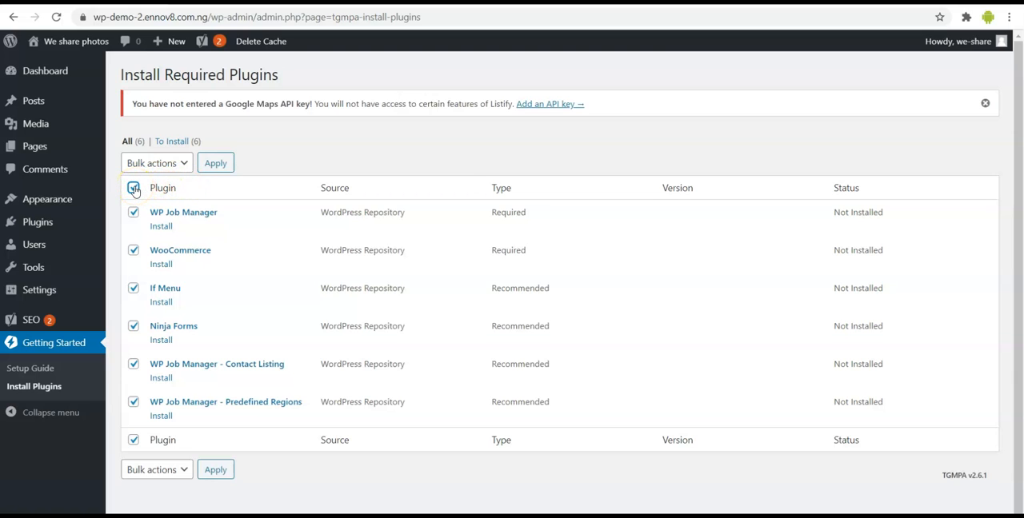
left_click(160, 164)
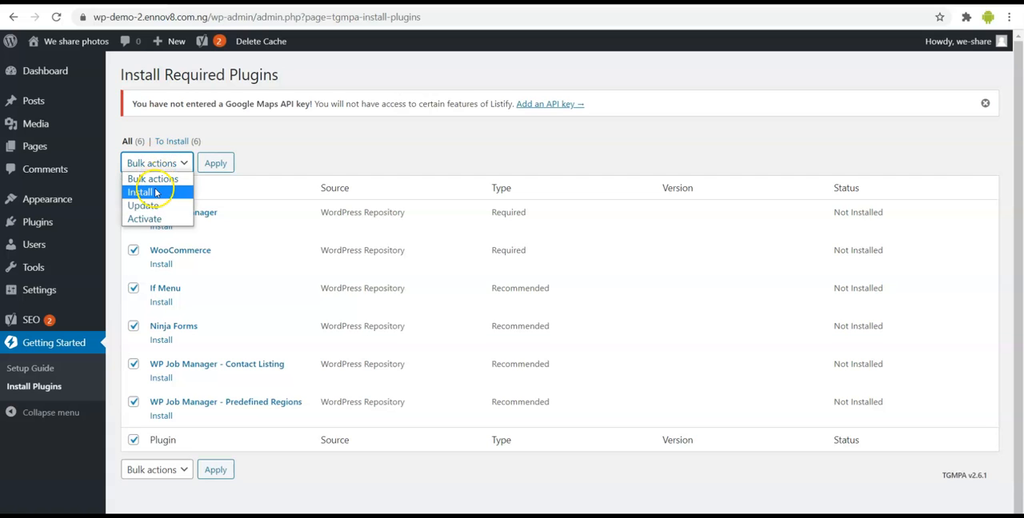
left_click(156, 191)
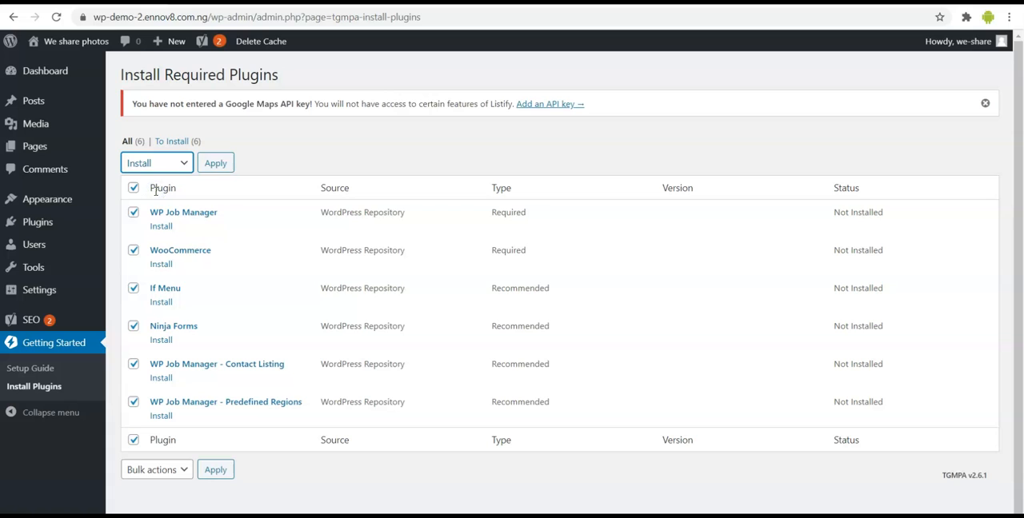
left_click(227, 163)
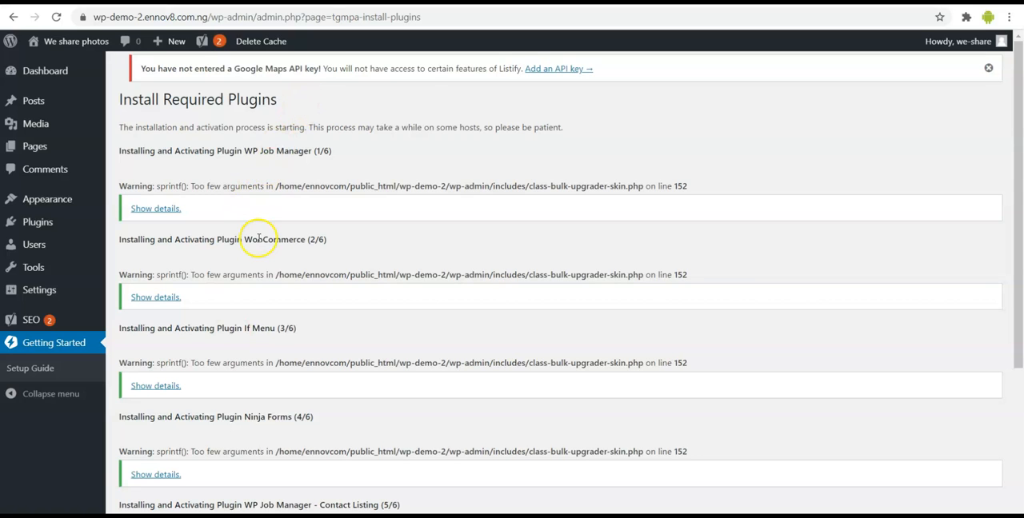
scroll(255, 234, "down", 1)
scroll(258, 236, "down", 3)
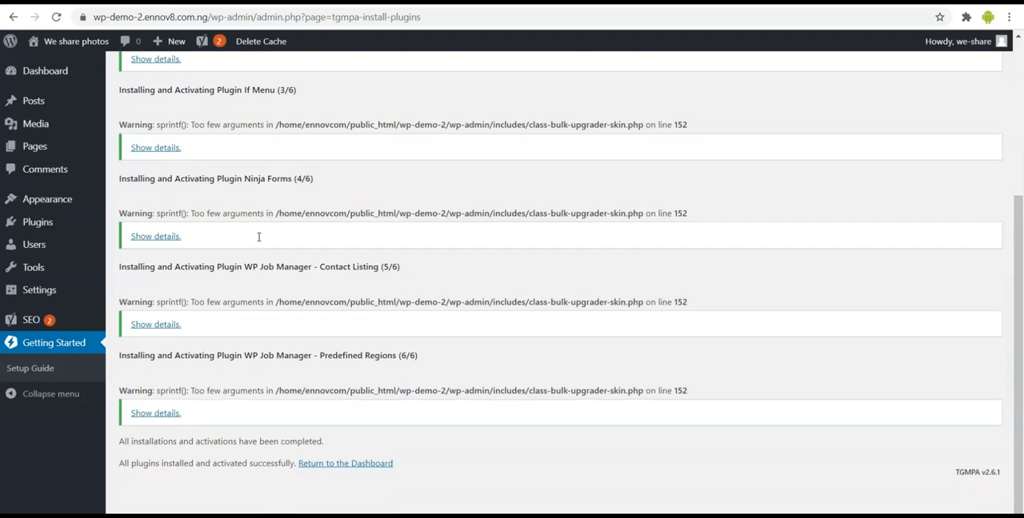
scroll(258, 237, "up", 3)
scroll(258, 237, "down", 2)
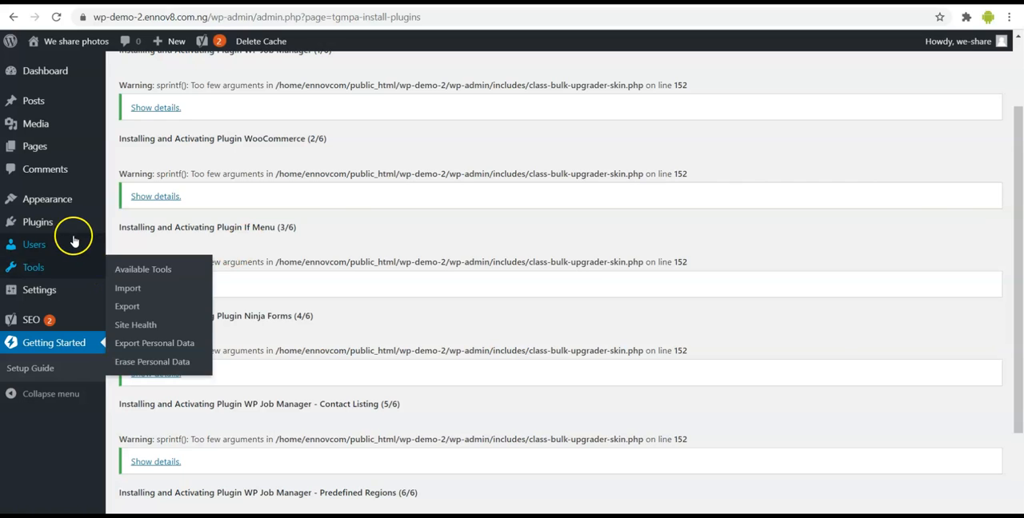
- Open the Installed Plugins list and review the plugins on the site, including WooCommerce, Ninja Forms and WP Job Manager
mouse_move(65, 228)
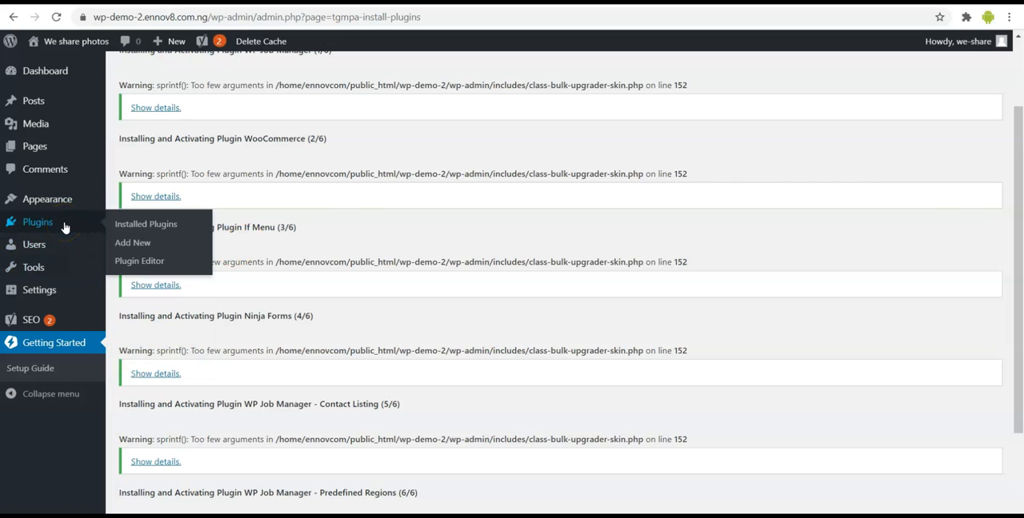
left_click(66, 227)
left_click(52, 223)
left_click(256, 279)
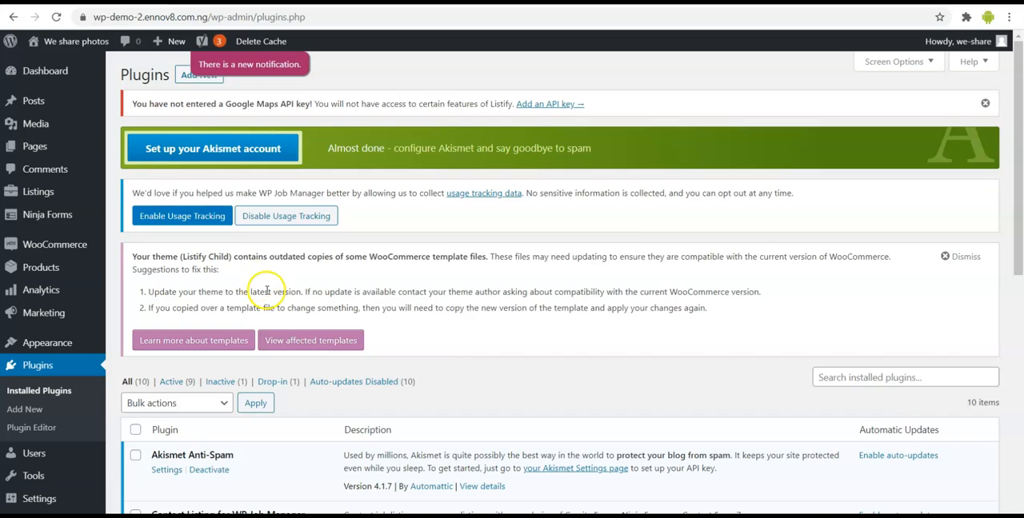
scroll(266, 291, "down", 5)
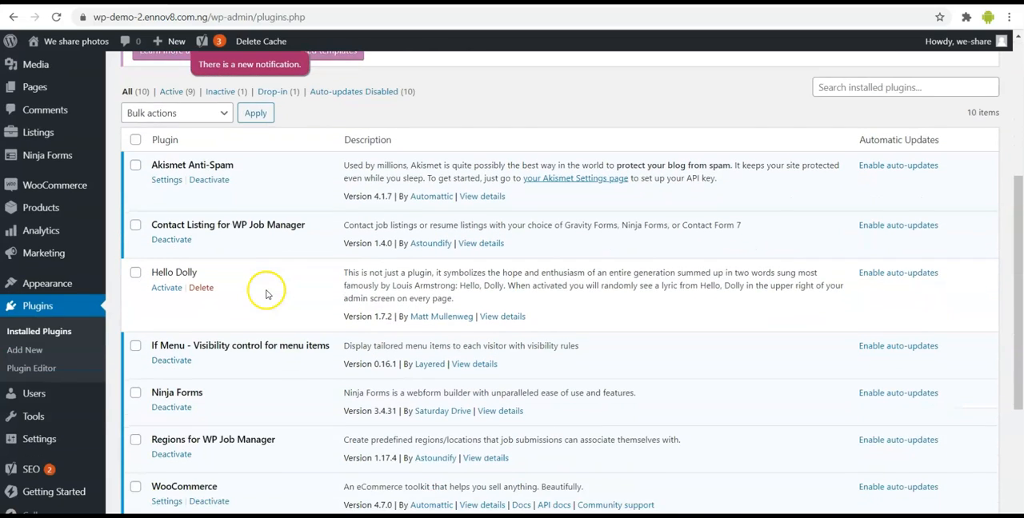
scroll(266, 293, "down", 1)
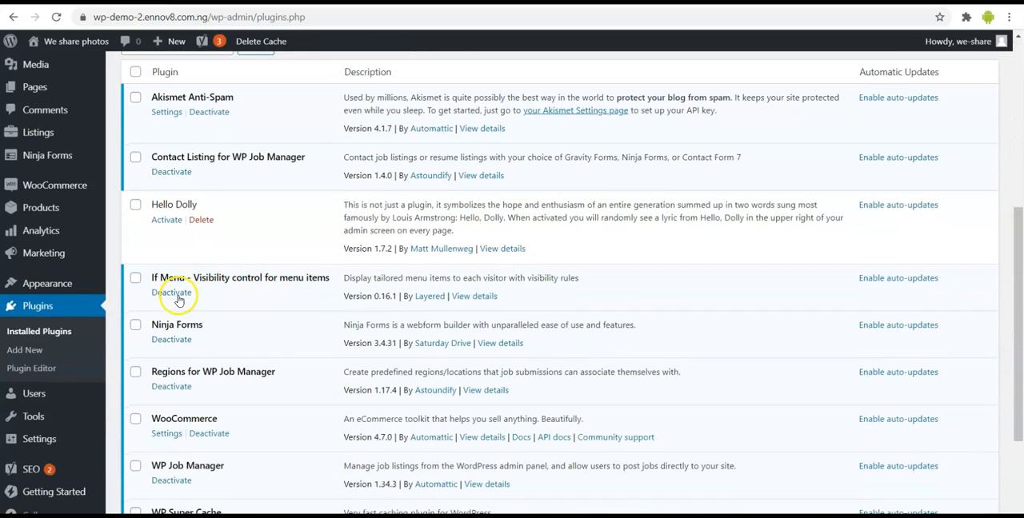
- Finish reviewing the installed plugins, then return to the Listify setup guide and check its Install Required Plugins section
scroll(178, 298, "down", 1)
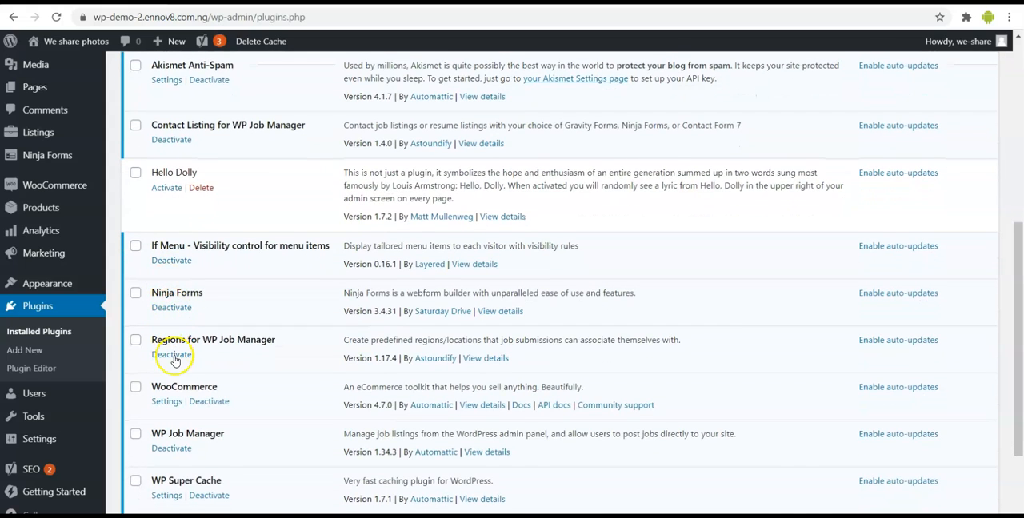
scroll(183, 410, "down", 3)
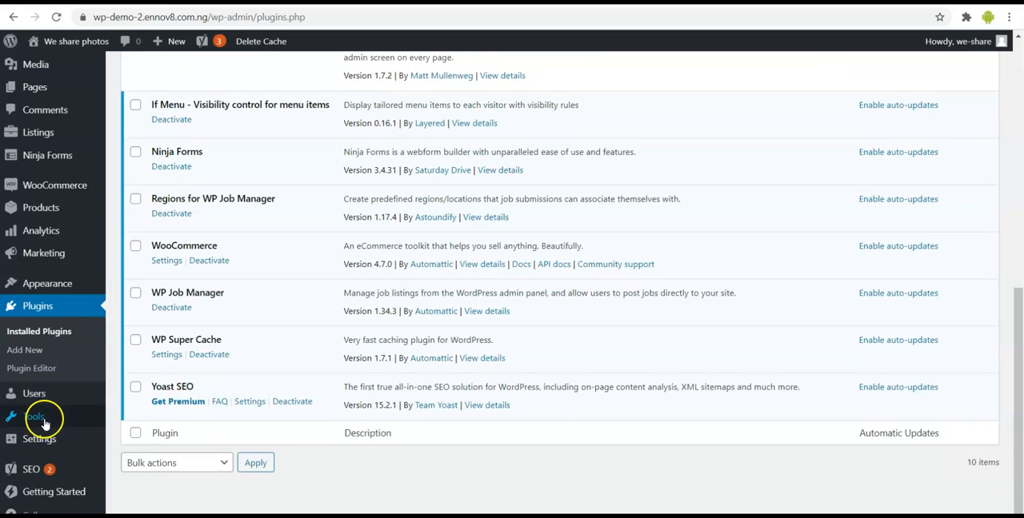
left_click(54, 493)
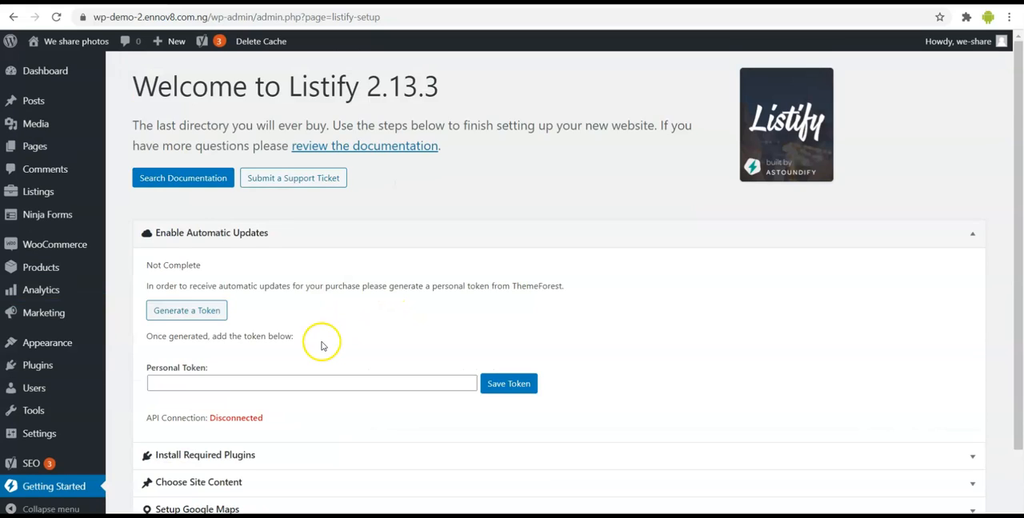
scroll(322, 345, "down", 2)
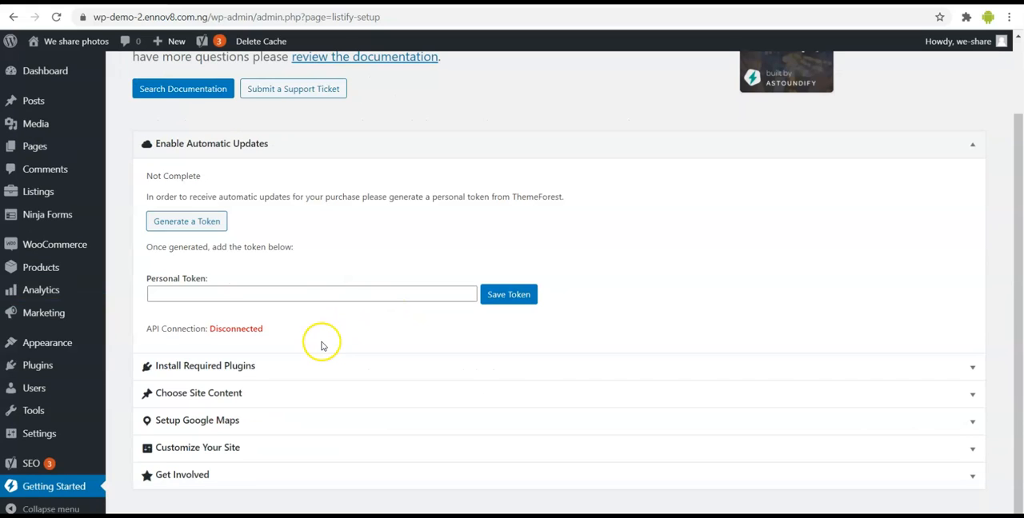
left_click(280, 368)
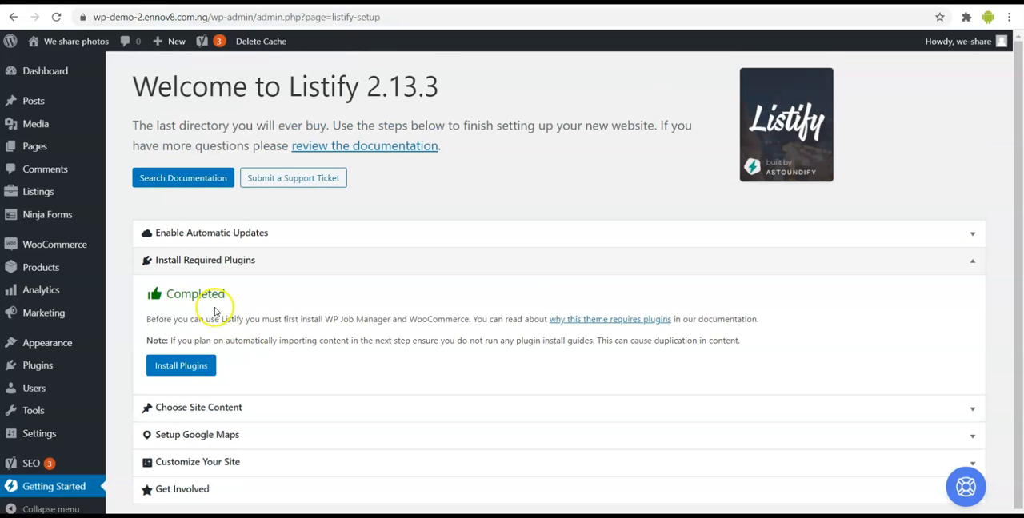
left_click(281, 268)
- Open the Choose Site Content section and review the available demo designs, the plugin requirements and the content summary
left_click(277, 290)
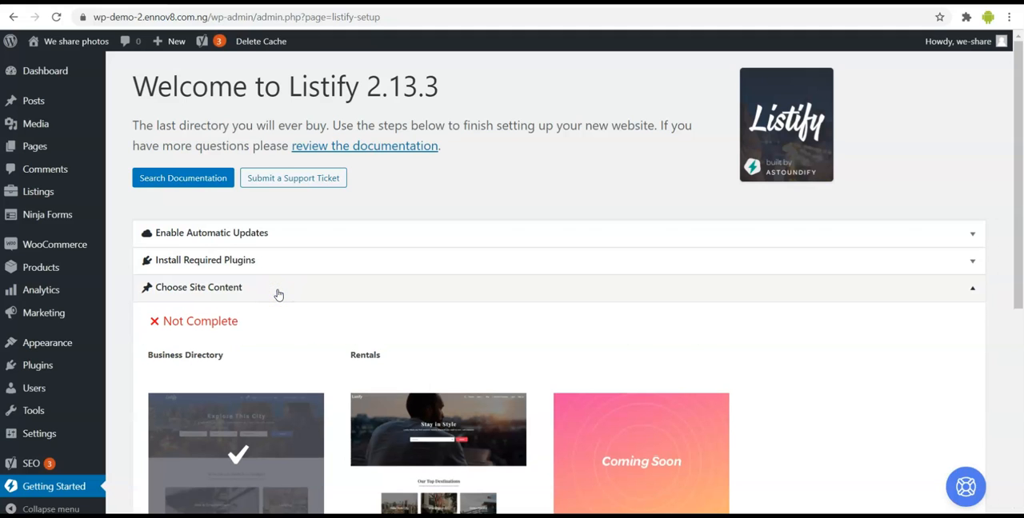
scroll(365, 314, "down", 3)
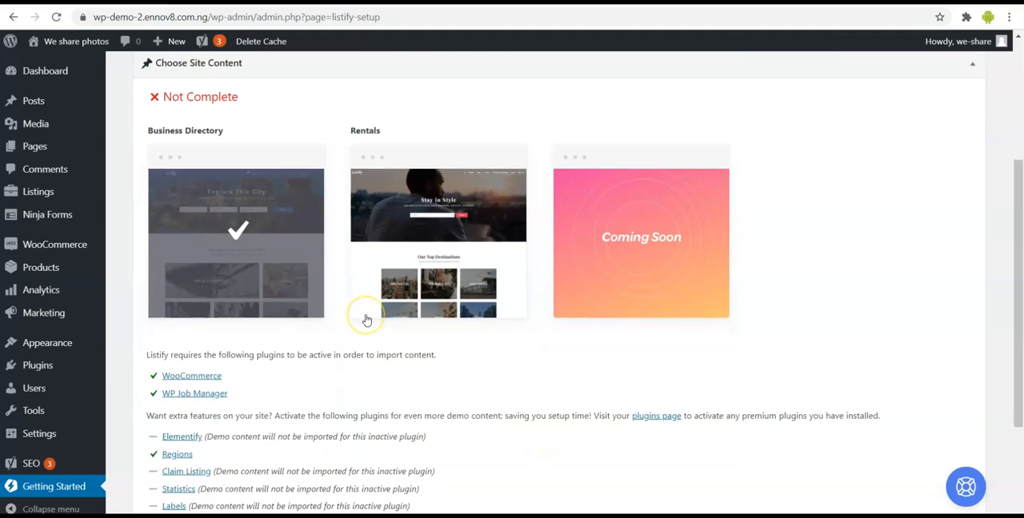
scroll(365, 320, "down", 1)
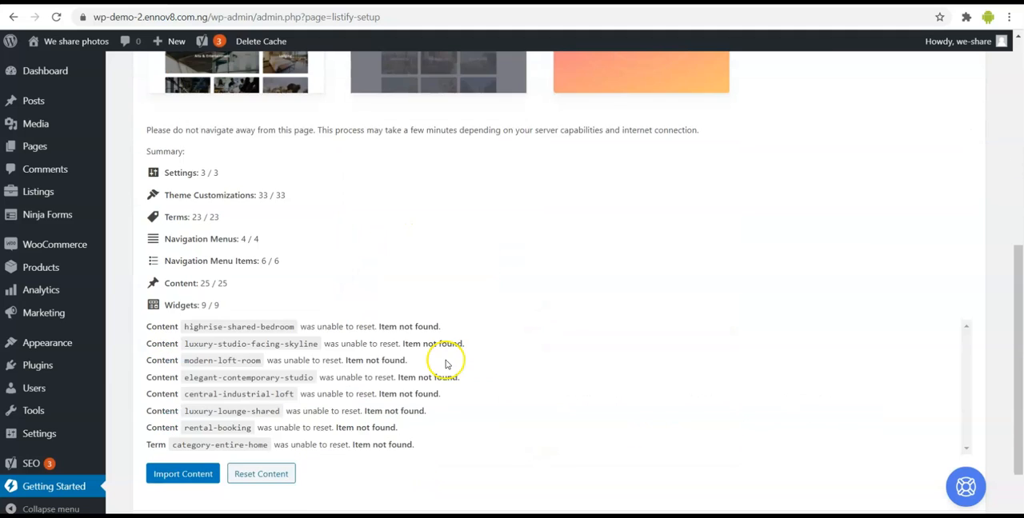
scroll(440, 336, "up", 5)
scroll(436, 328, "up", 1)
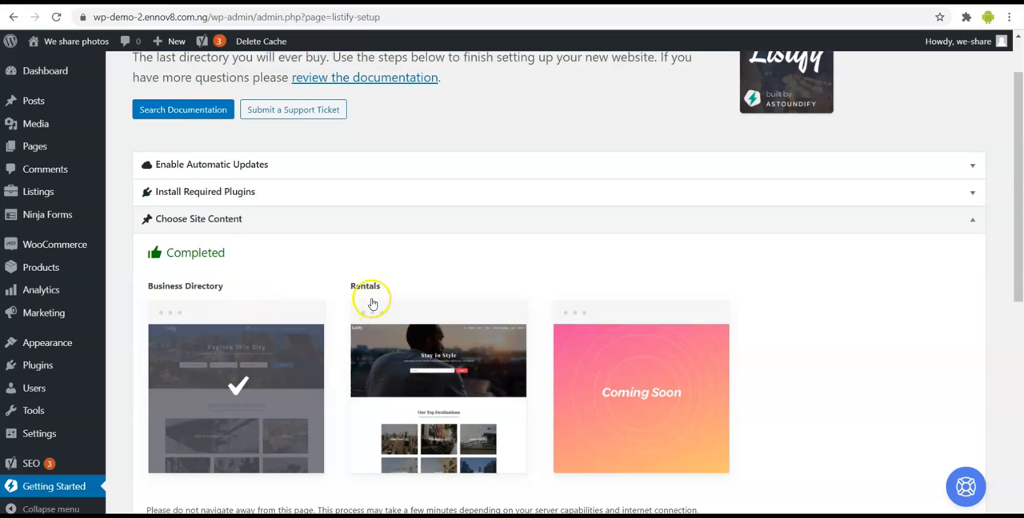
scroll(432, 384, "down", 1)
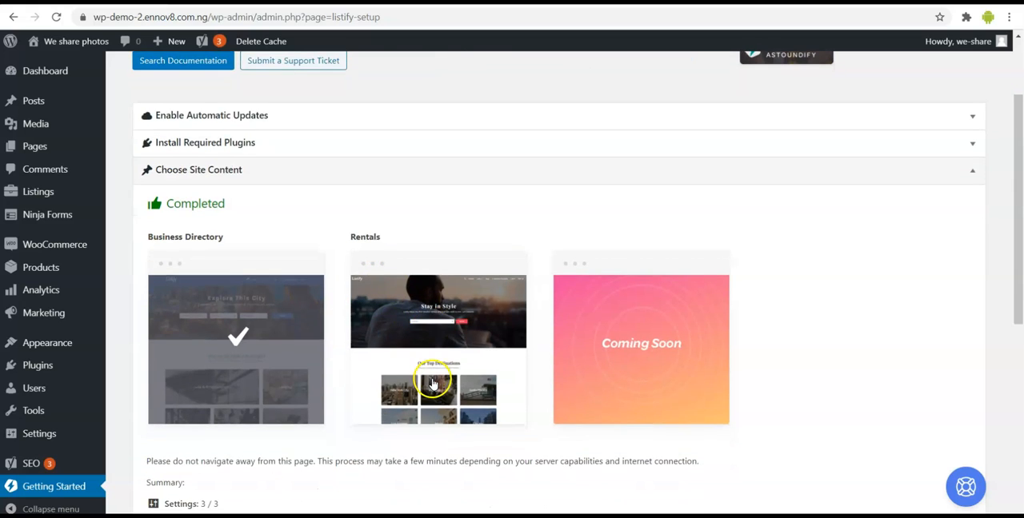
- Select the Rentals demo design and start importing its content
left_click(433, 384)
scroll(432, 384, "down", 3)
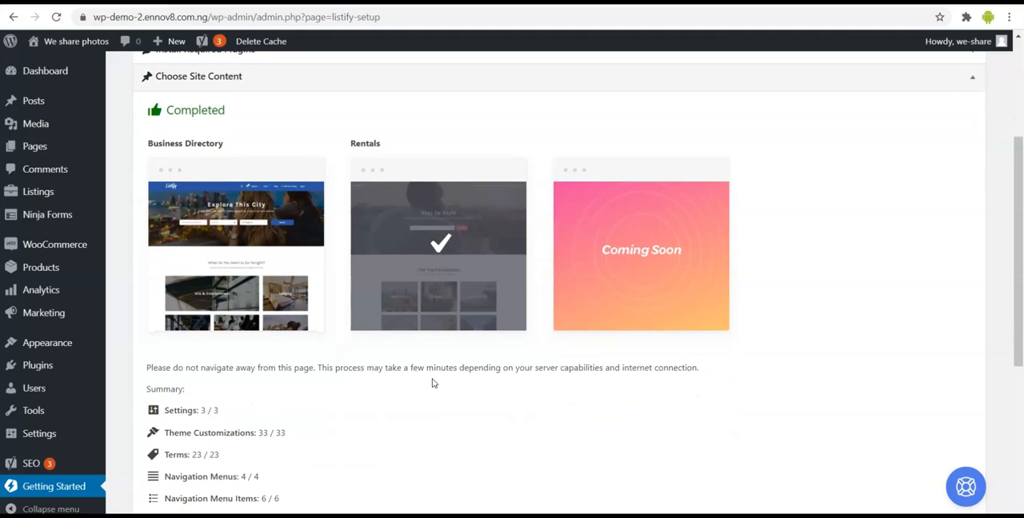
scroll(432, 384, "down", 5)
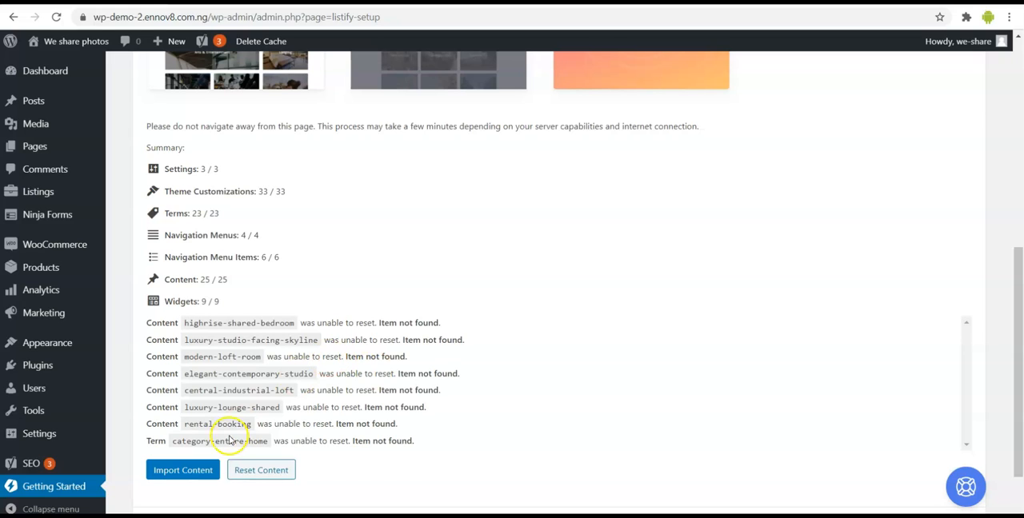
left_click(178, 471)
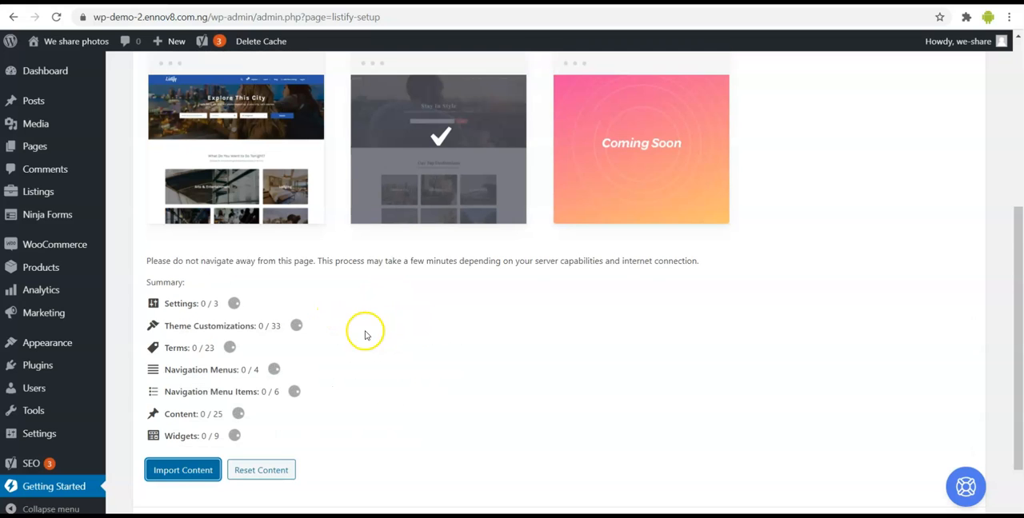
scroll(364, 340, "down", 2)
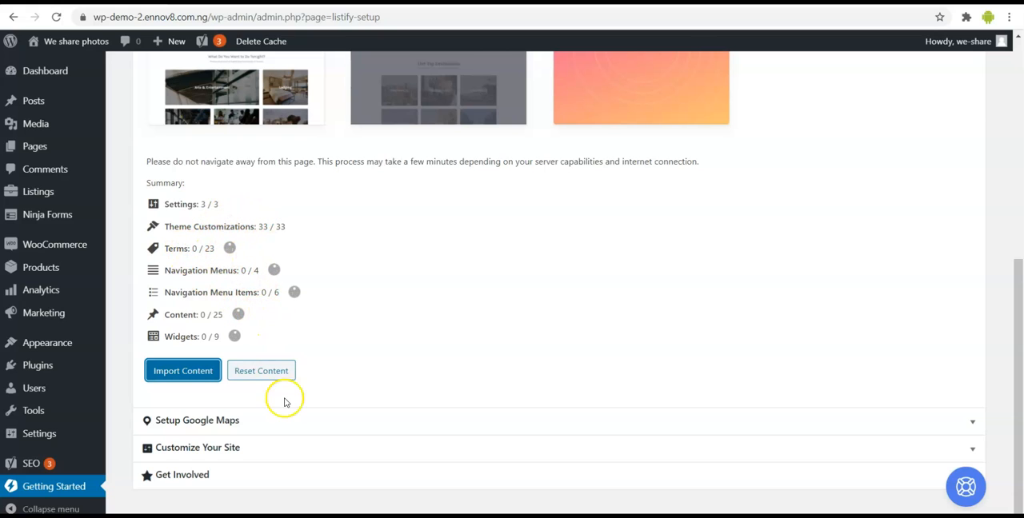
- Reset the demo content for the Rentals design and follow the summary and log until the reset is done
left_click(266, 375)
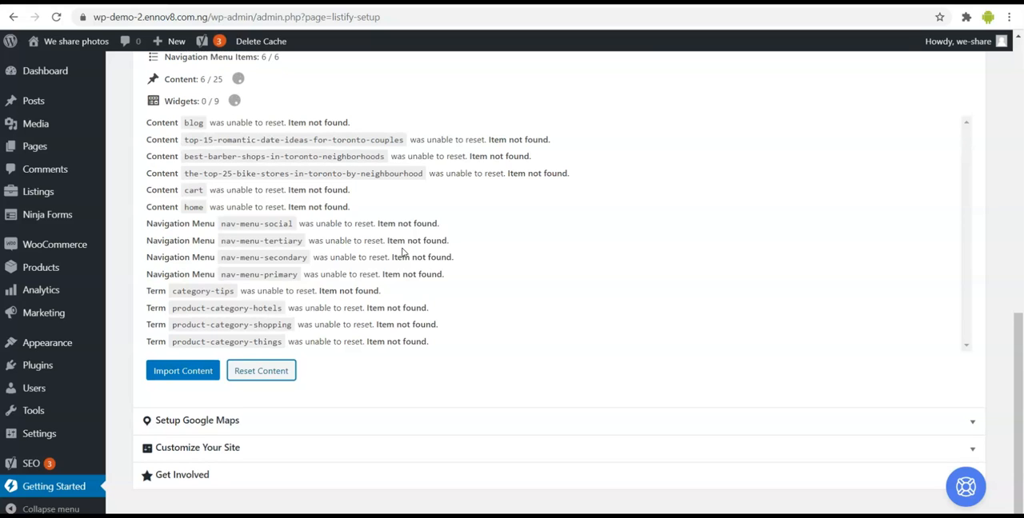
scroll(403, 251, "up", 2)
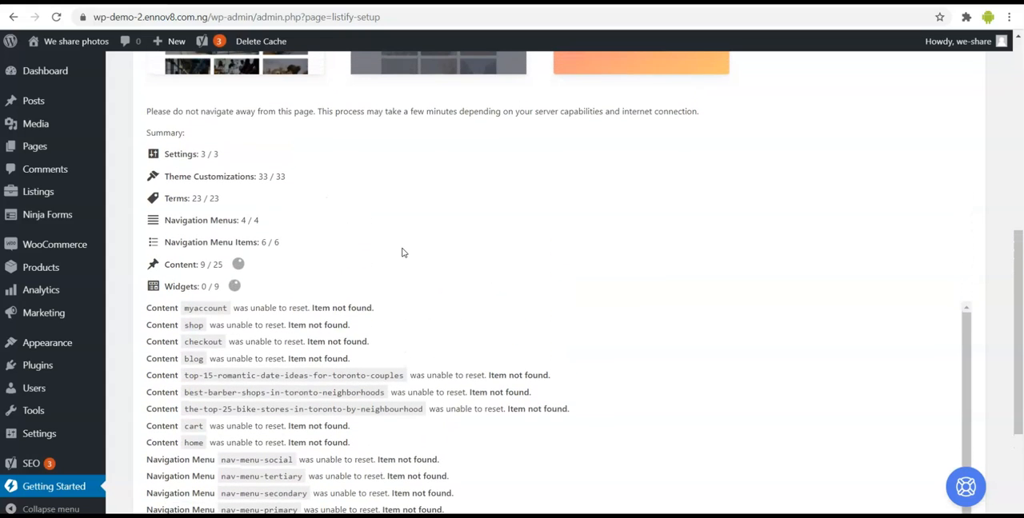
scroll(323, 352, "down", 1)
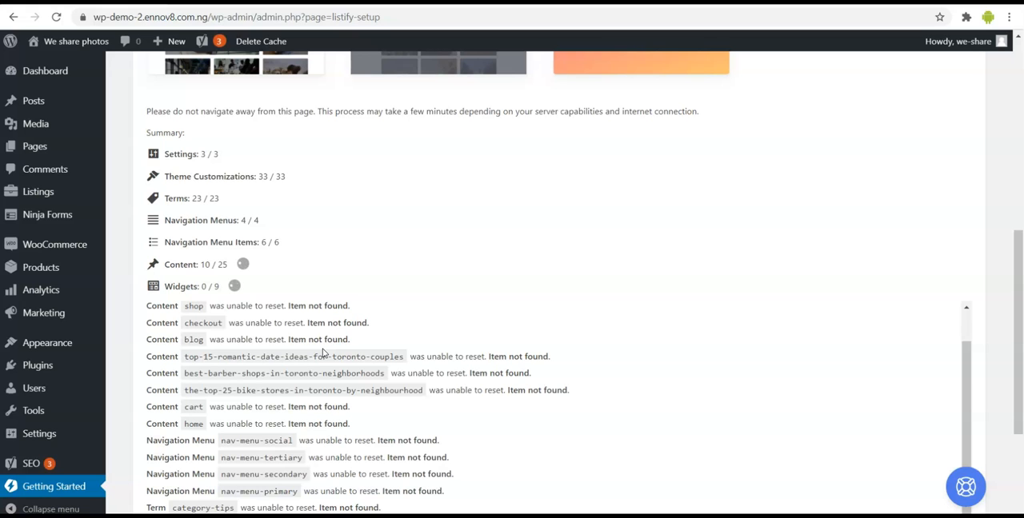
scroll(323, 352, "down", 1)
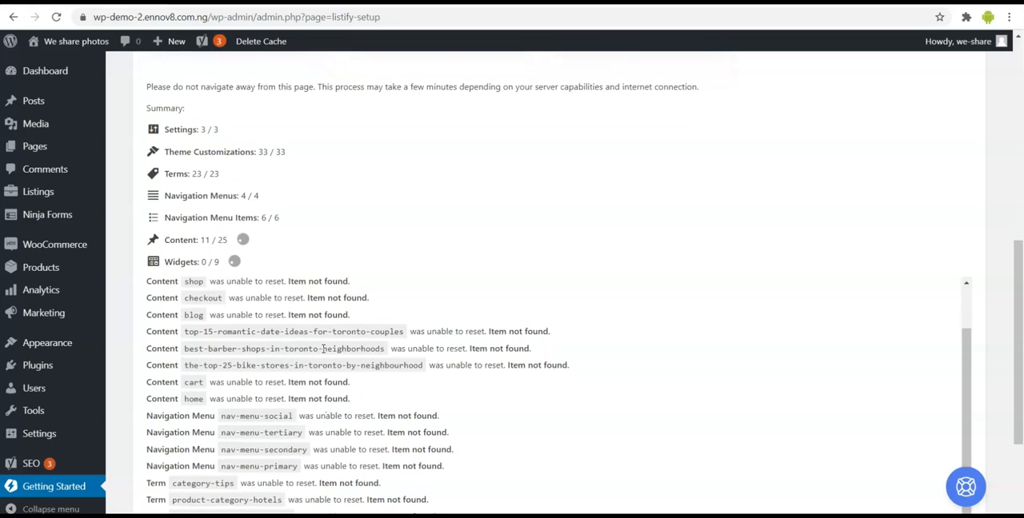
scroll(323, 352, "down", 3)
scroll(323, 352, "up", 3)
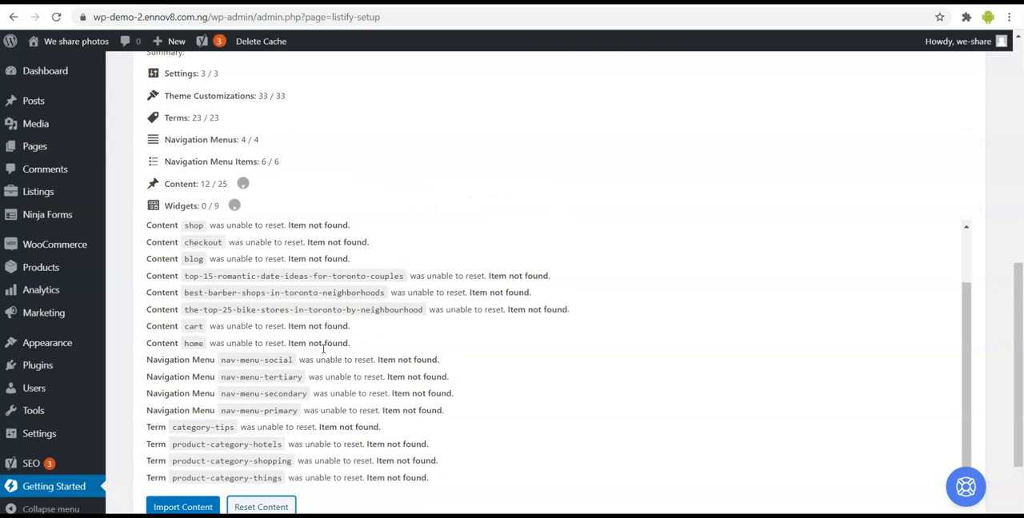
scroll(323, 352, "up", 2)
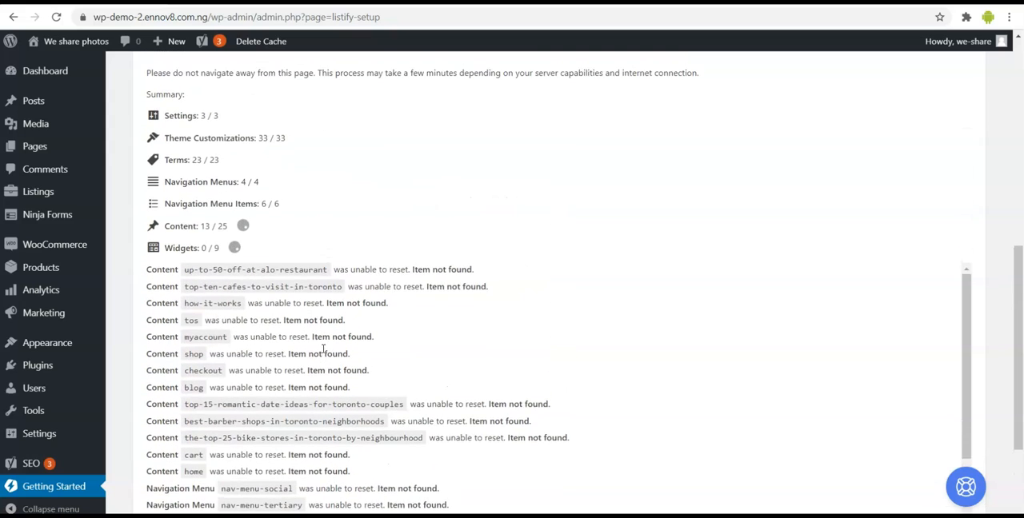
scroll(323, 352, "up", 1)
left_click(293, 341)
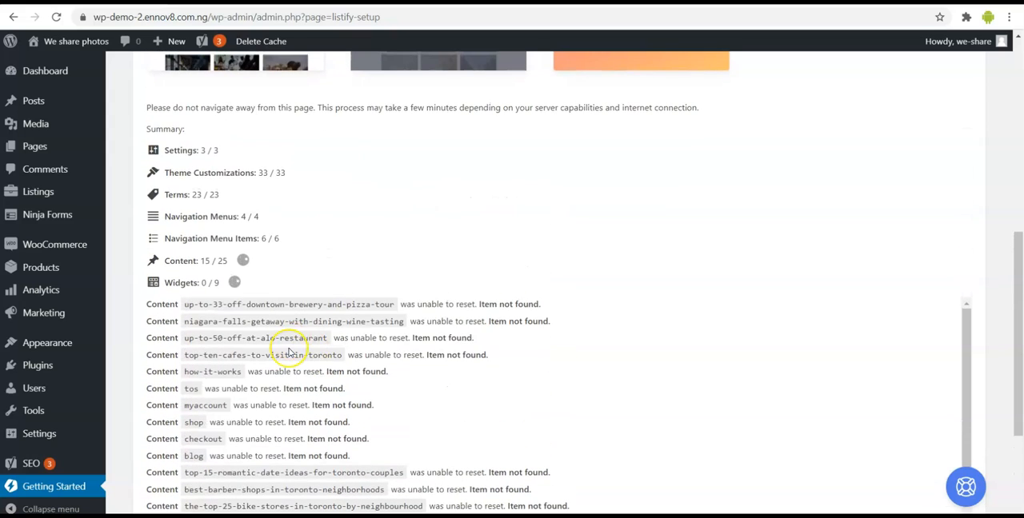
scroll(290, 352, "up", 1)
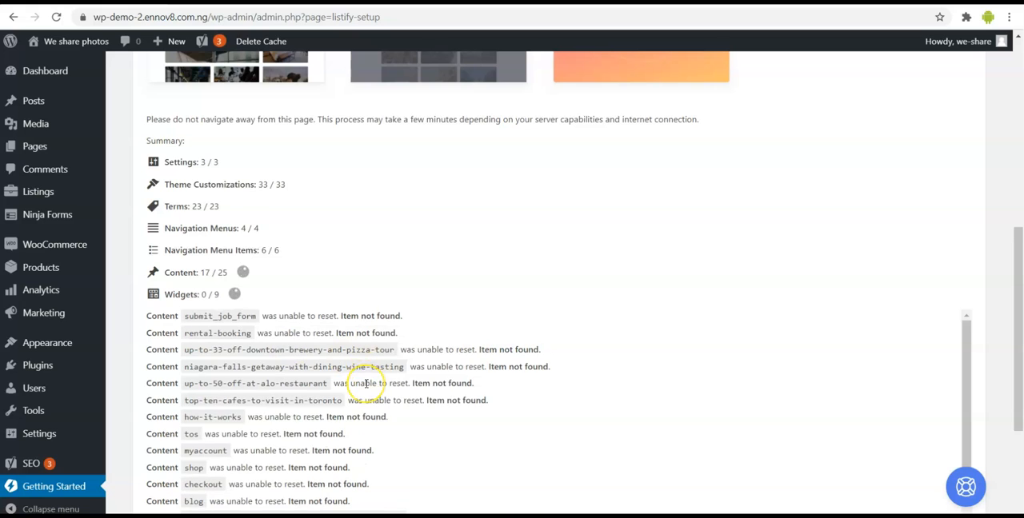
scroll(367, 384, "up", 1)
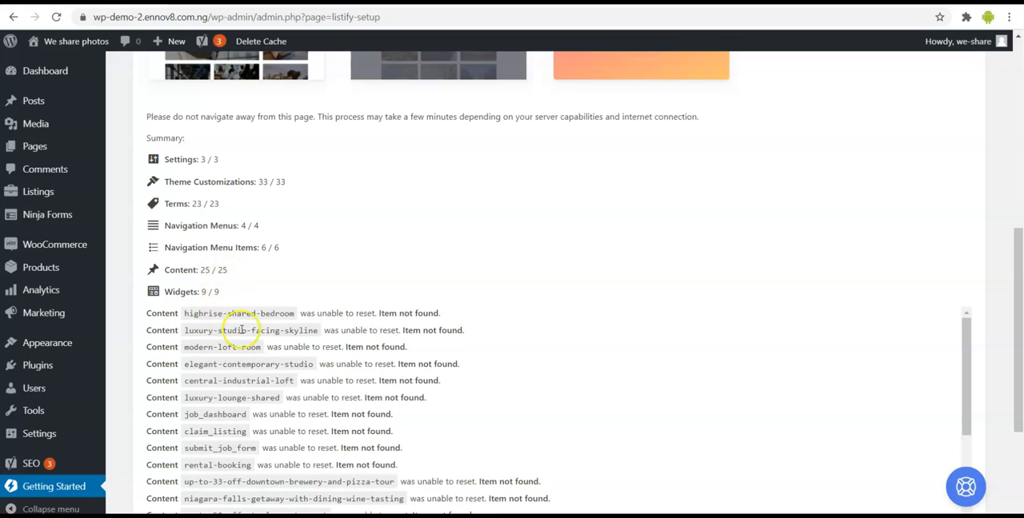
scroll(312, 348, "down", 1)
scroll(312, 349, "up", 1)
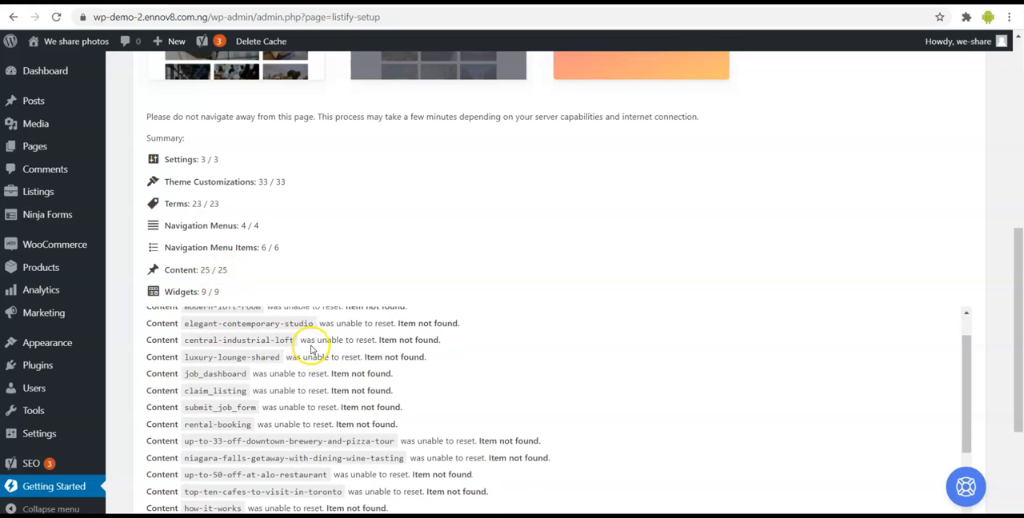
scroll(396, 280, "down", 3)
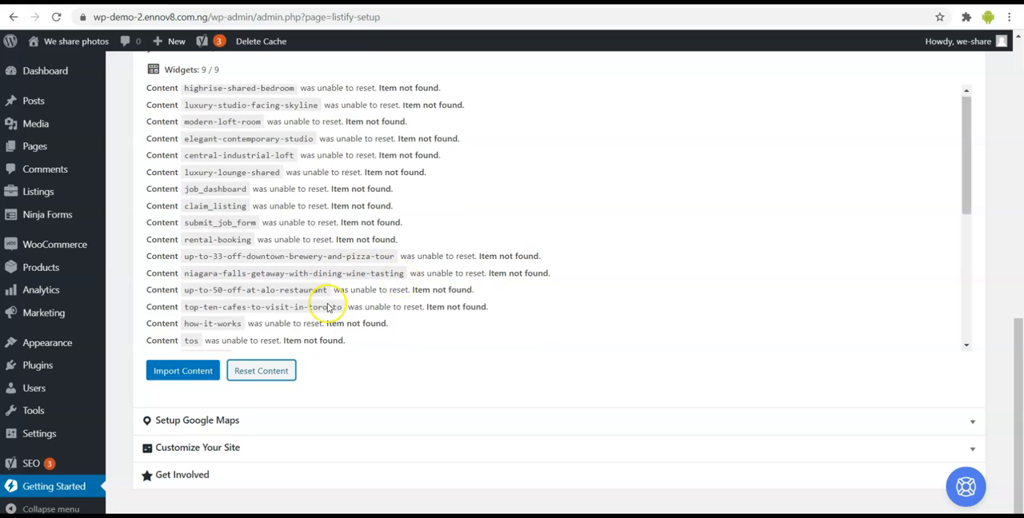
- Import the Rentals demo content again and monitor the summary and log until all items are processed
left_click(184, 380)
scroll(360, 292, "up", 1)
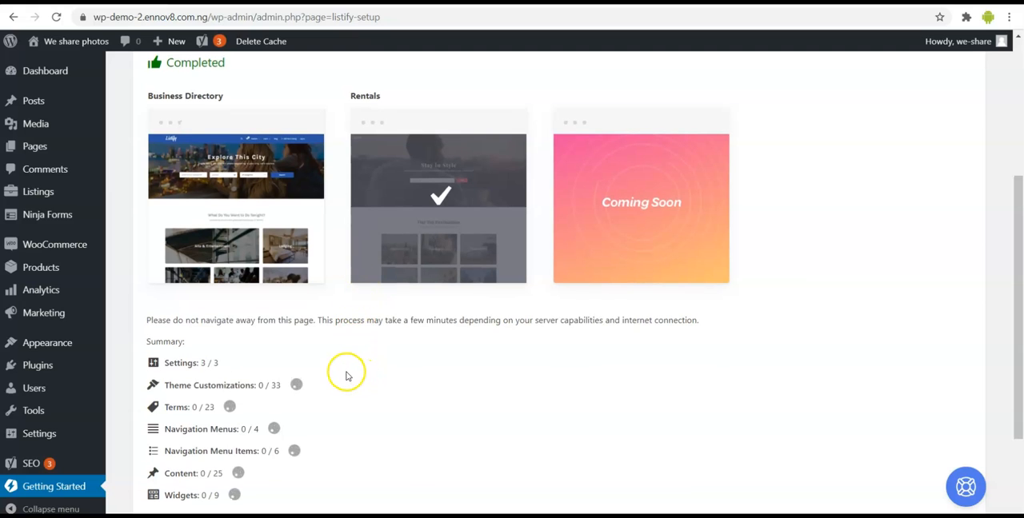
scroll(315, 354, "down", 1)
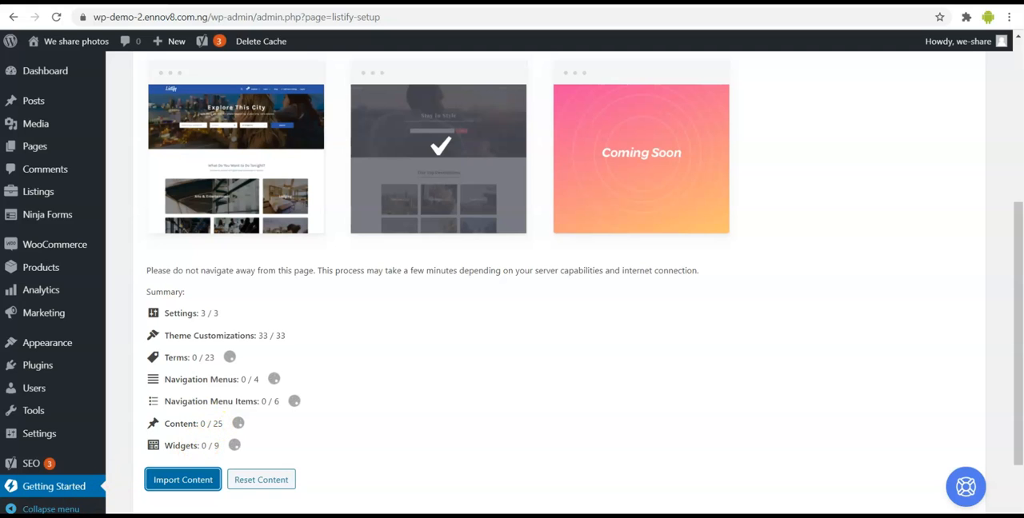
scroll(334, 217, "down", 3)
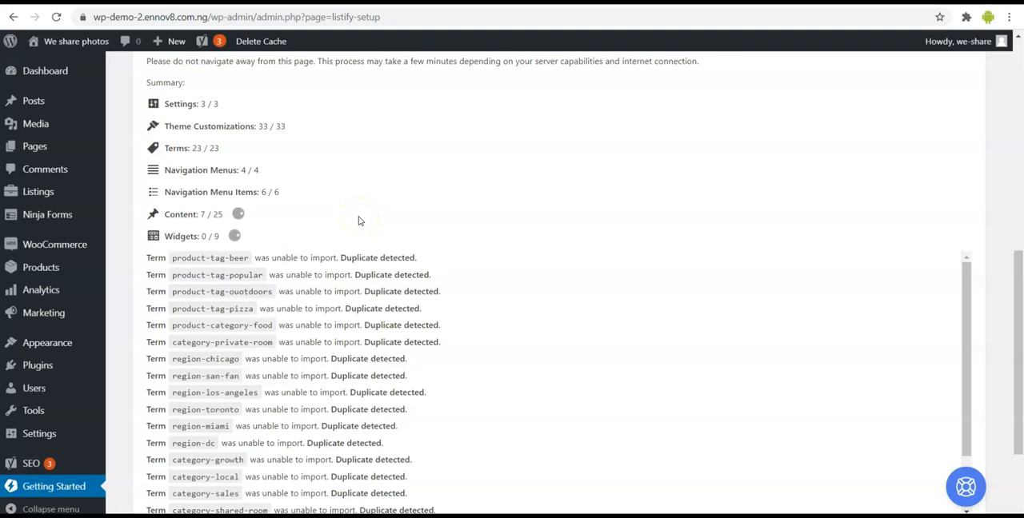
scroll(359, 221, "up", 3)
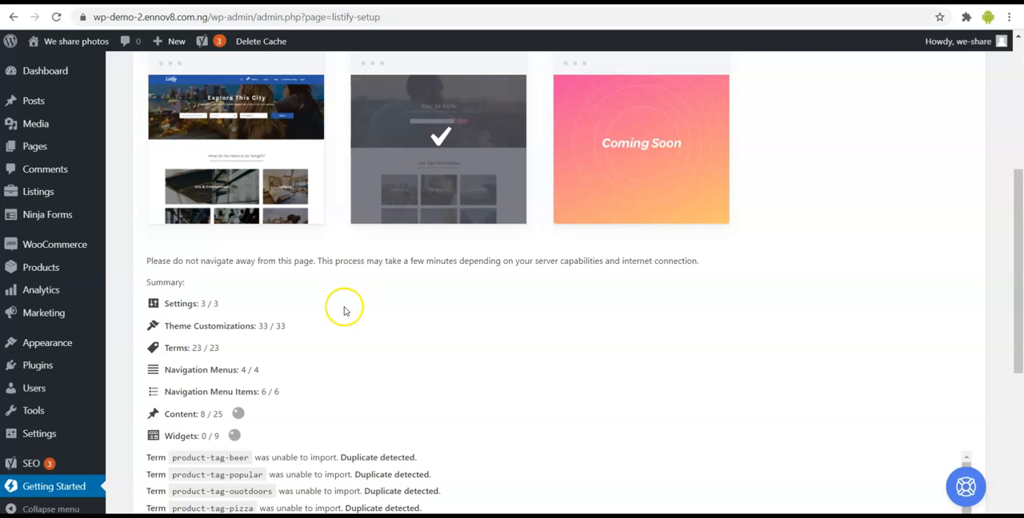
scroll(344, 311, "down", 1)
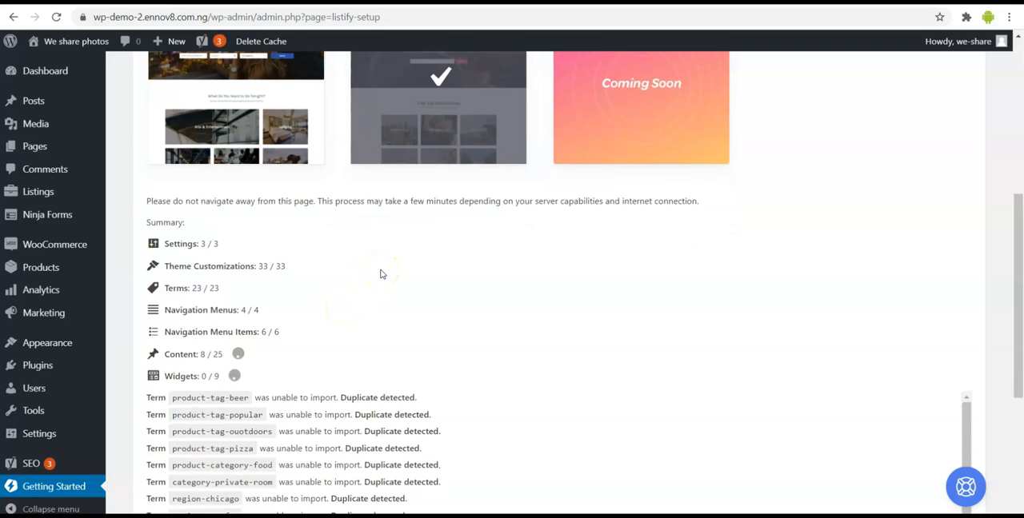
scroll(380, 274, "down", 1)
scroll(381, 275, "down", 1)
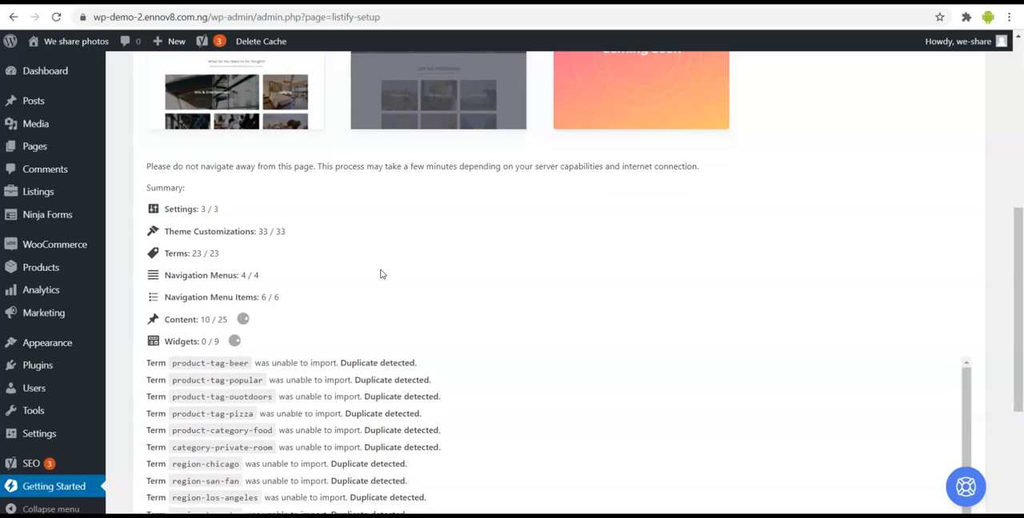
scroll(177, 383, "down", 1)
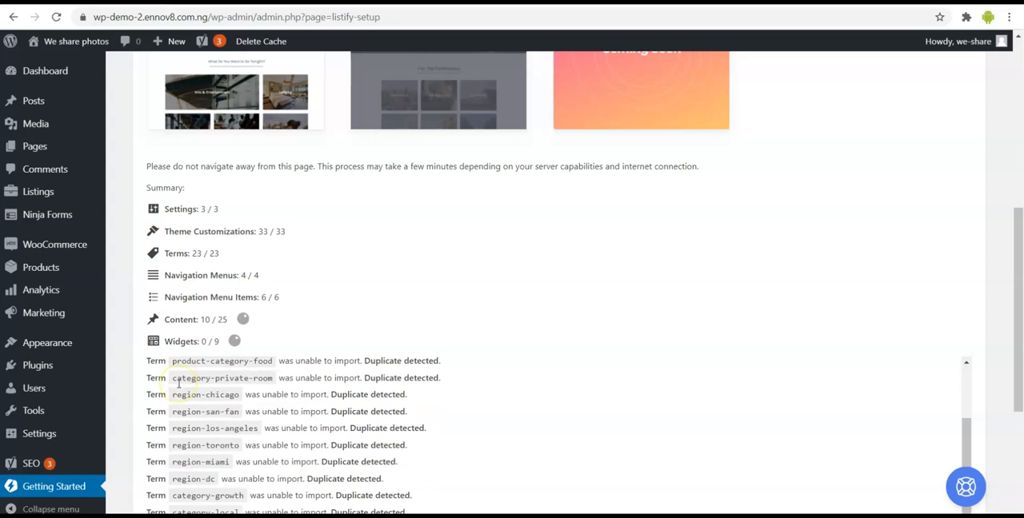
scroll(283, 345, "up", 1)
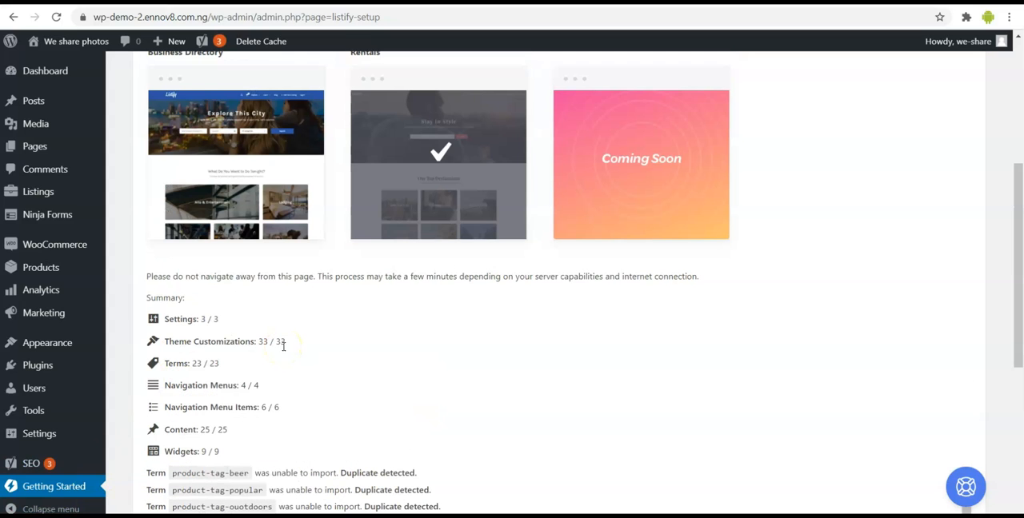
- Reopen the Choose Site Content section of the setup guide to check the import status
scroll(283, 346, "down", 1)
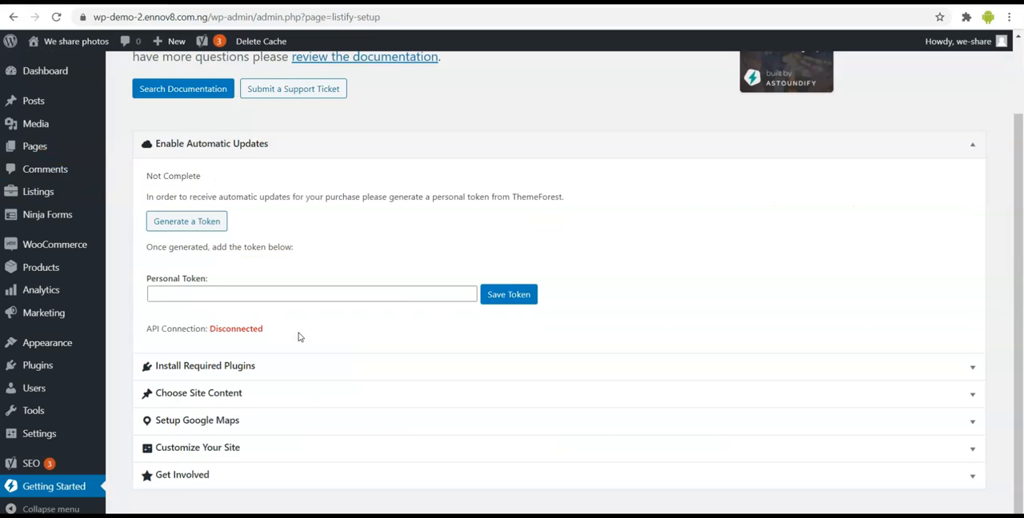
left_click(242, 395)
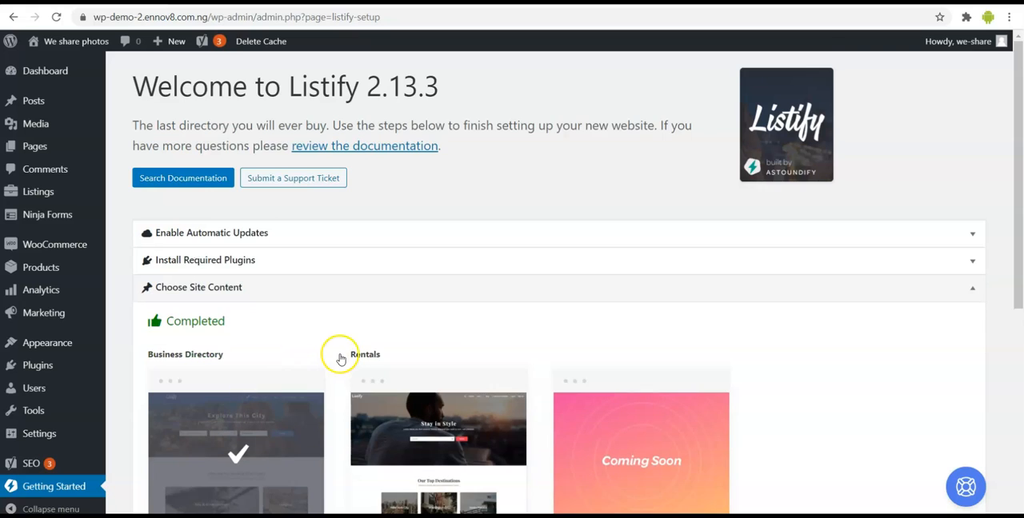
- Close the Choose Site Content section of the setup guide and review the Setup Google Maps and Customize Your Site sections
scroll(338, 359, "down", 1)
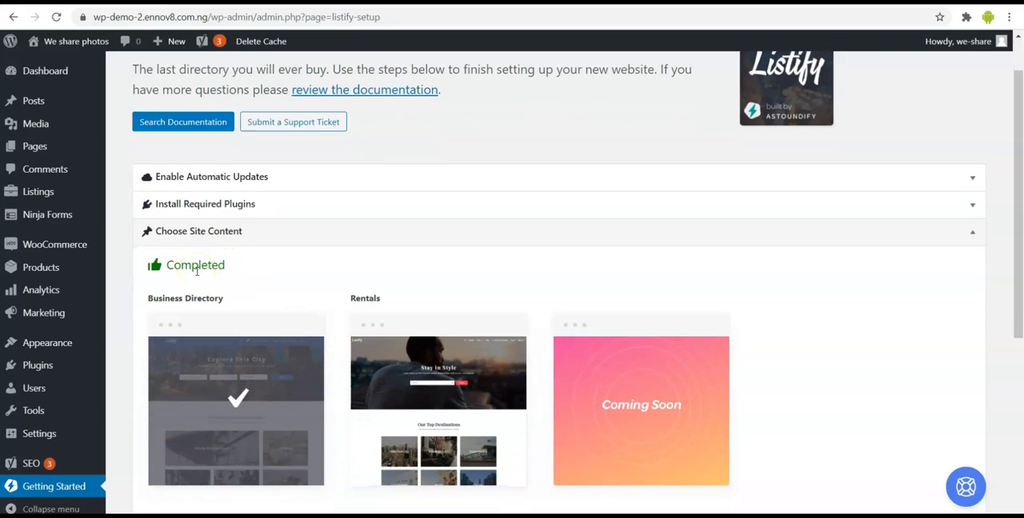
left_click(293, 232)
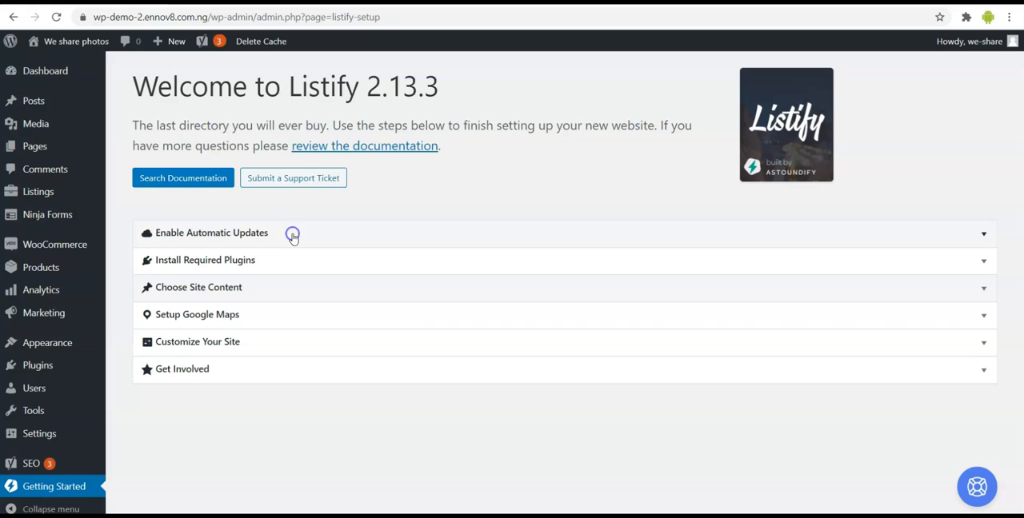
left_click(271, 320)
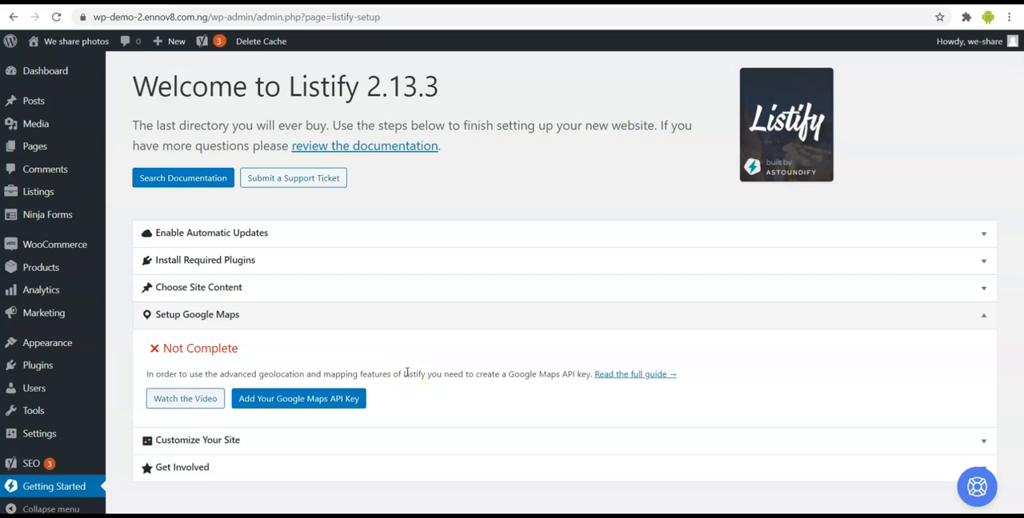
left_click(418, 315)
left_click(418, 314)
left_click(418, 315)
left_click(418, 314)
left_click(418, 315)
left_click(412, 338)
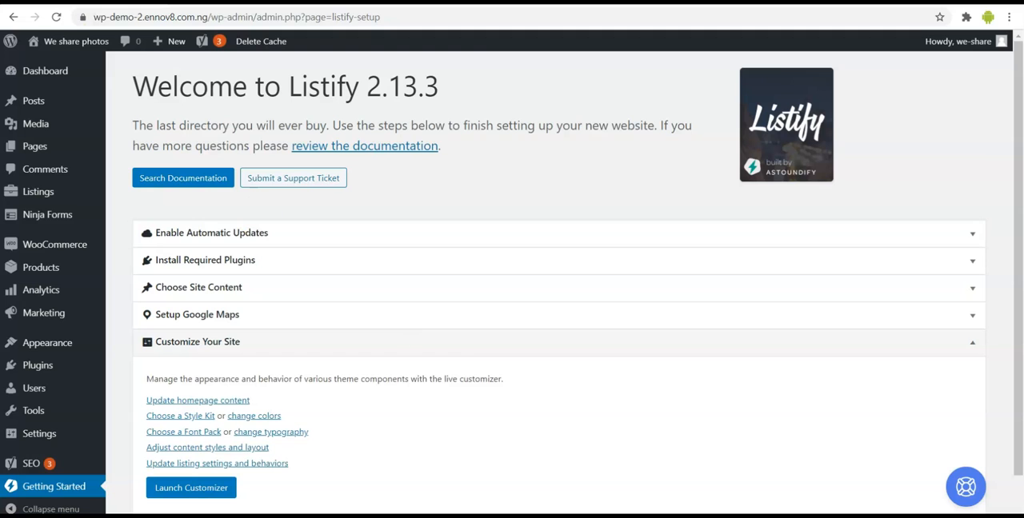
- Open the We share photos site in a new tab and examine the homepage's hero banner and How it Works section
right_click(59, 43)
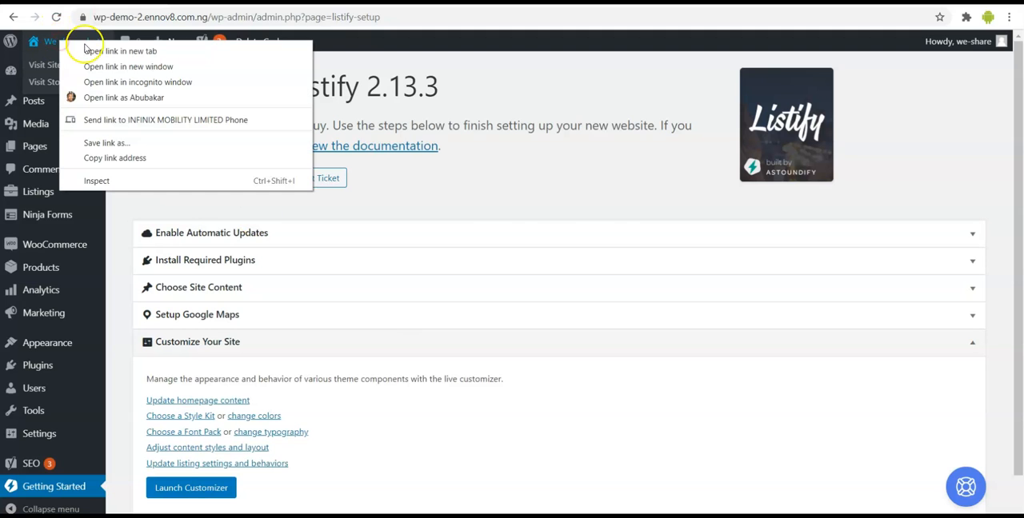
left_click(85, 49)
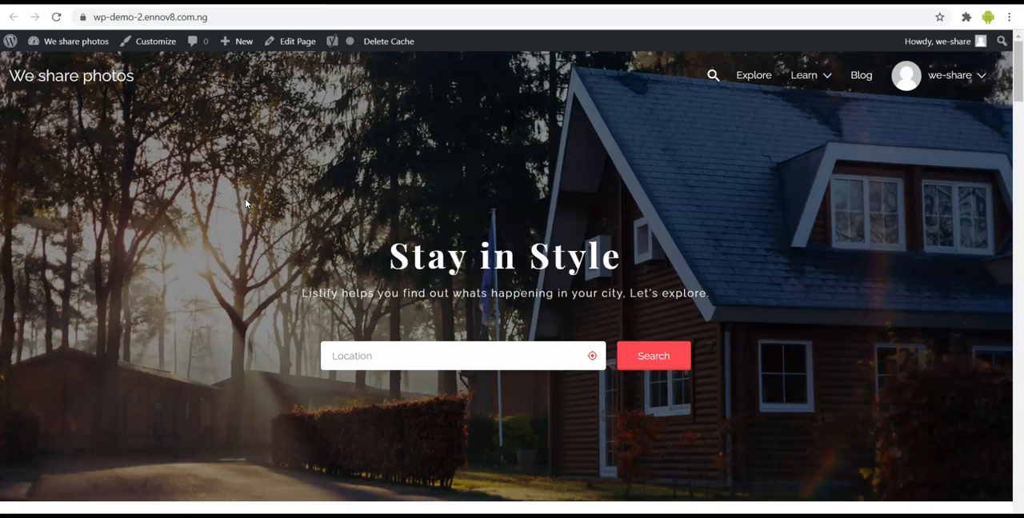
scroll(245, 203, "down", 1)
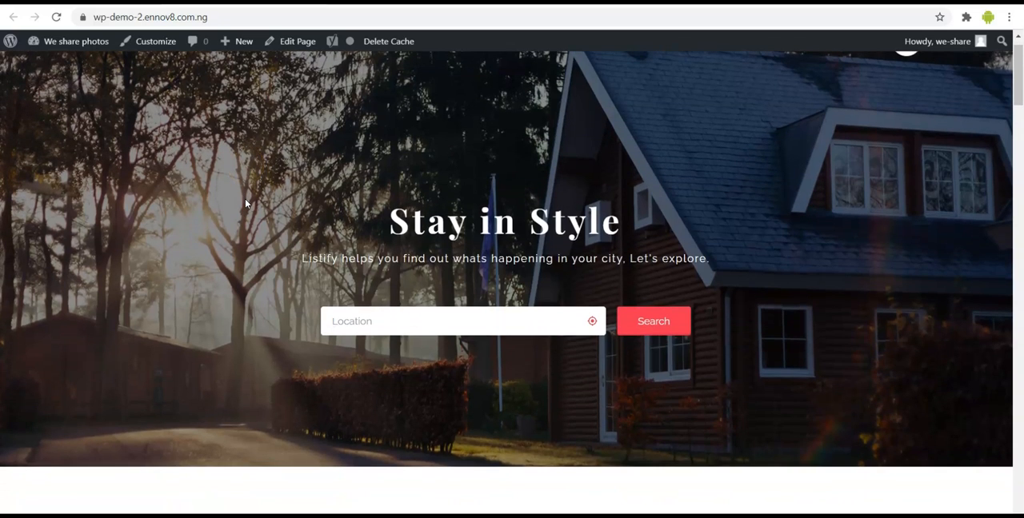
scroll(245, 199, "down", 1)
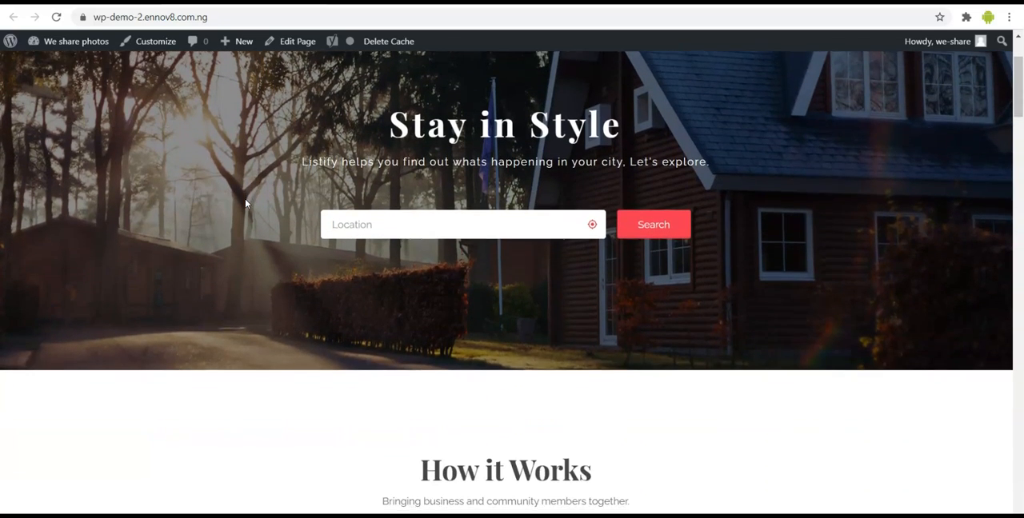
scroll(244, 199, "up", 2)
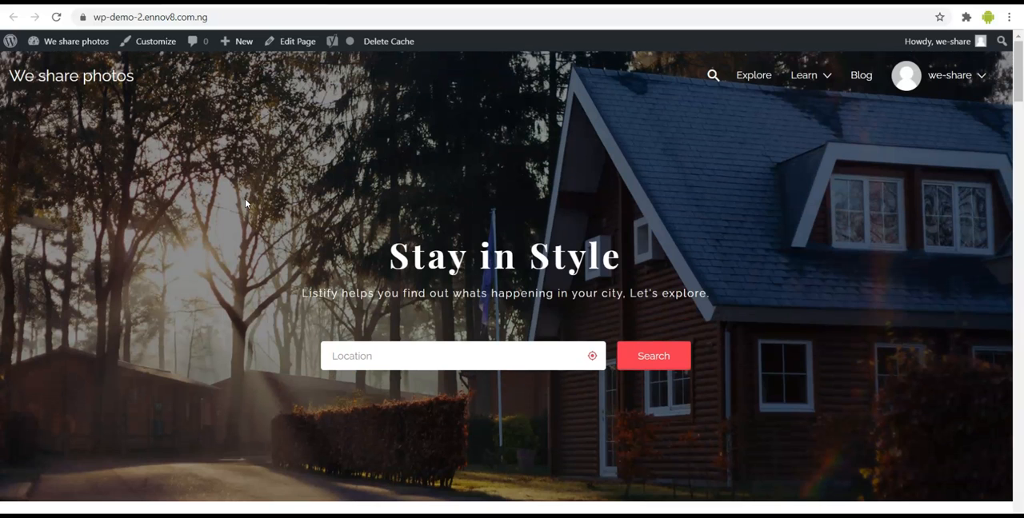
scroll(245, 198, "down", 1)
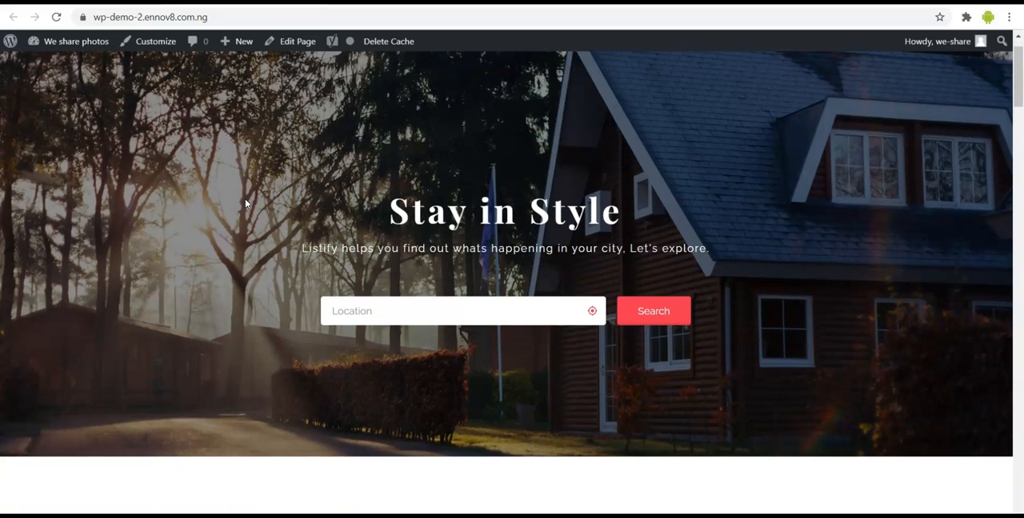
scroll(245, 198, "down", 1)
scroll(245, 198, "down", 3)
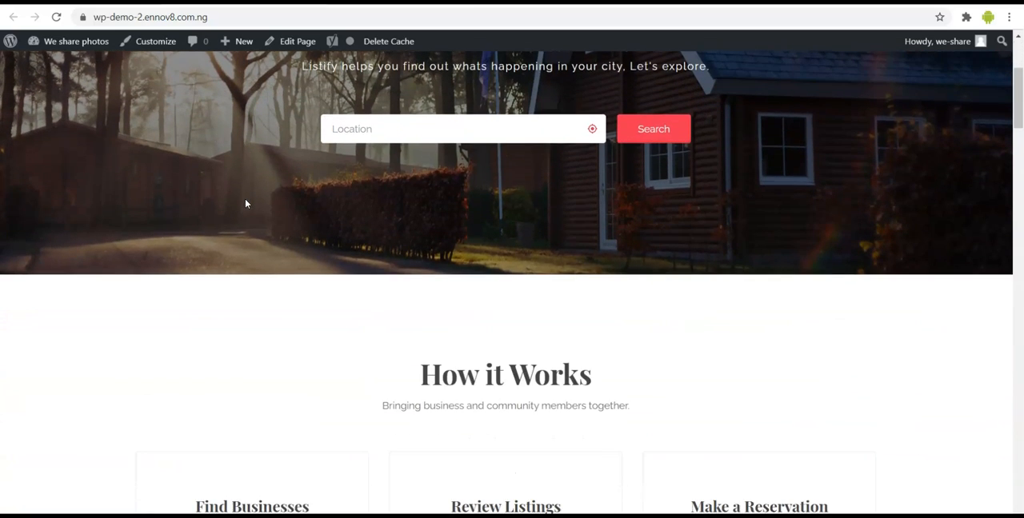
scroll(245, 204, "down", 2)
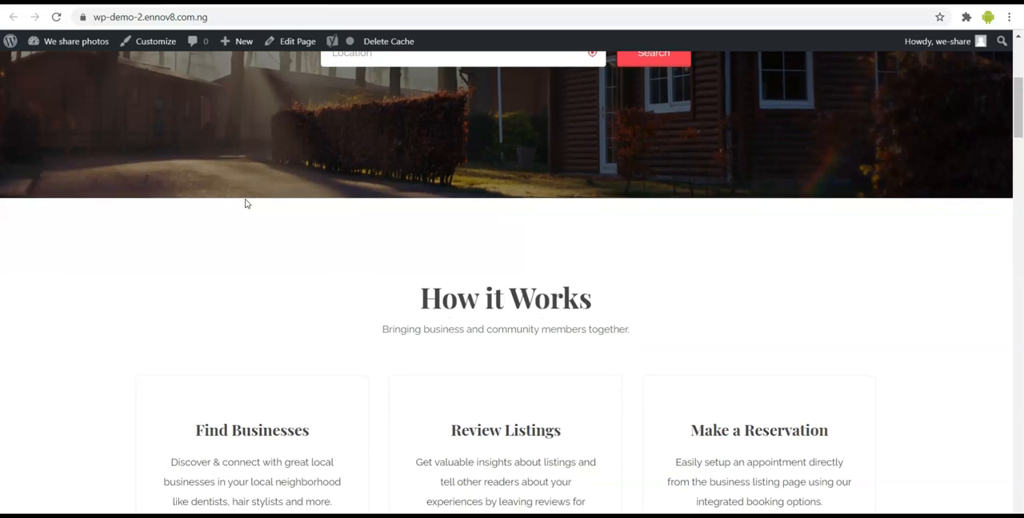
scroll(245, 204, "down", 2)
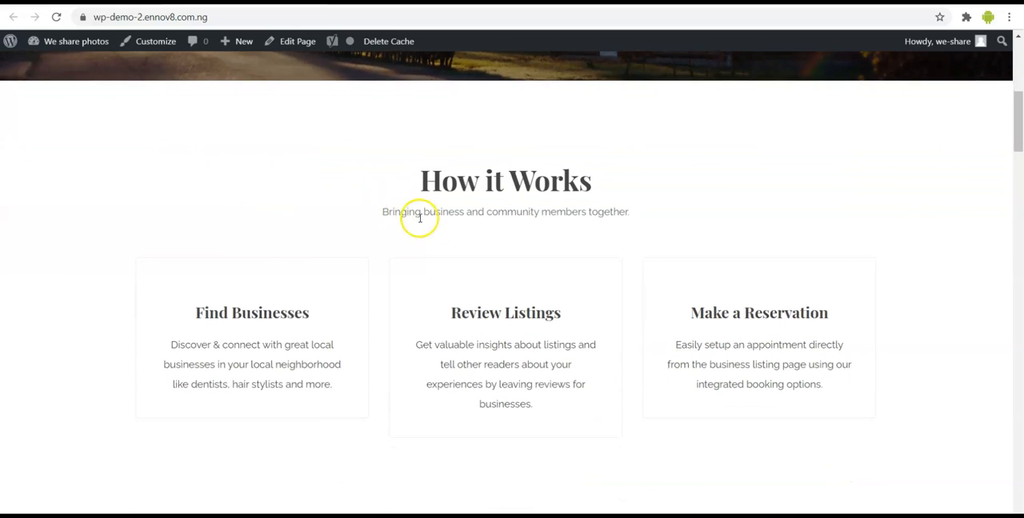
- Examine the rest of the imported homepage, from Get Business Exposure through the destinations and rental deals to Articles & Tips
scroll(381, 312, "down", 5)
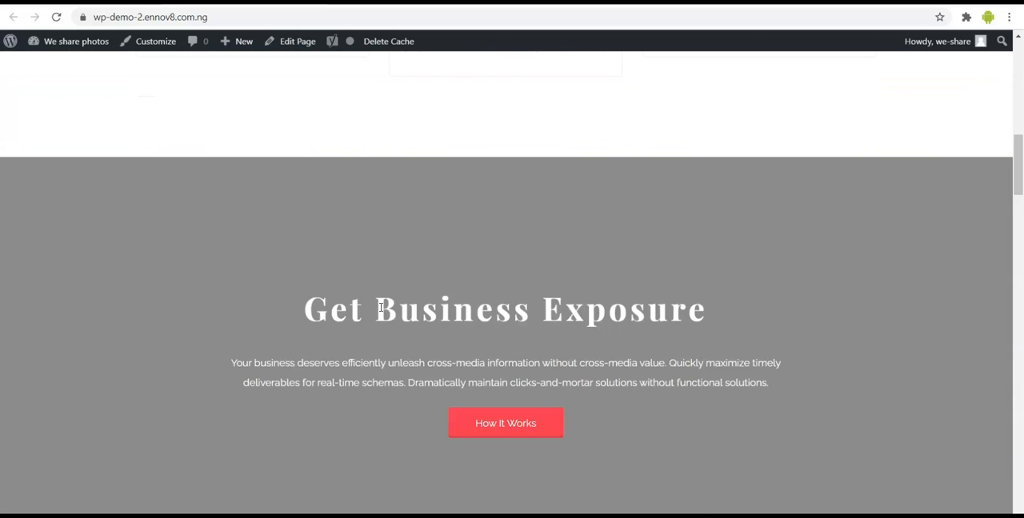
scroll(381, 308, "down", 3)
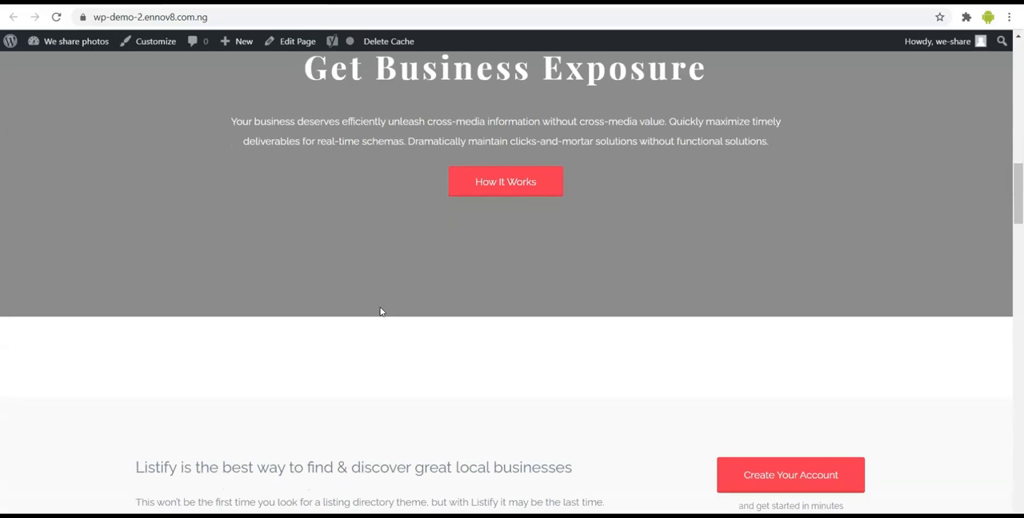
scroll(381, 312, "down", 11)
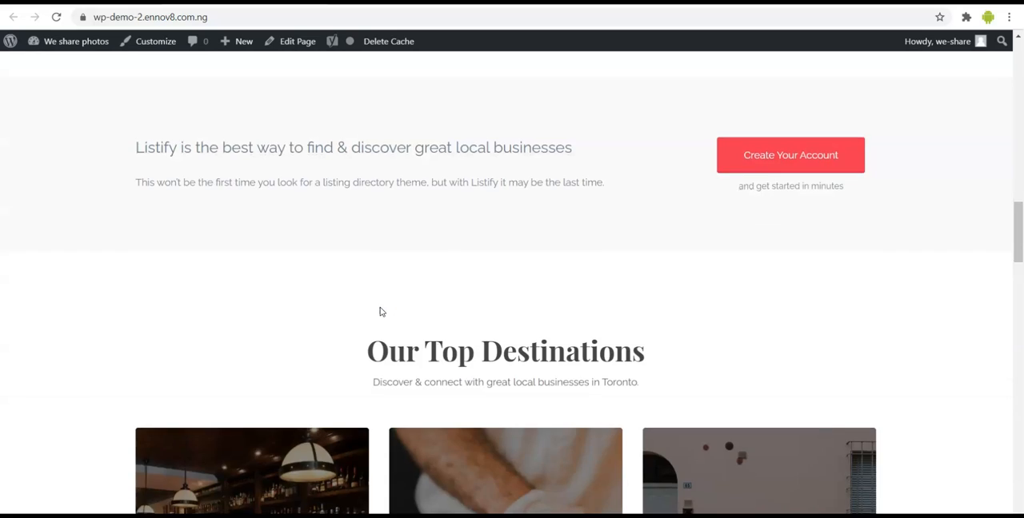
scroll(380, 312, "down", 3)
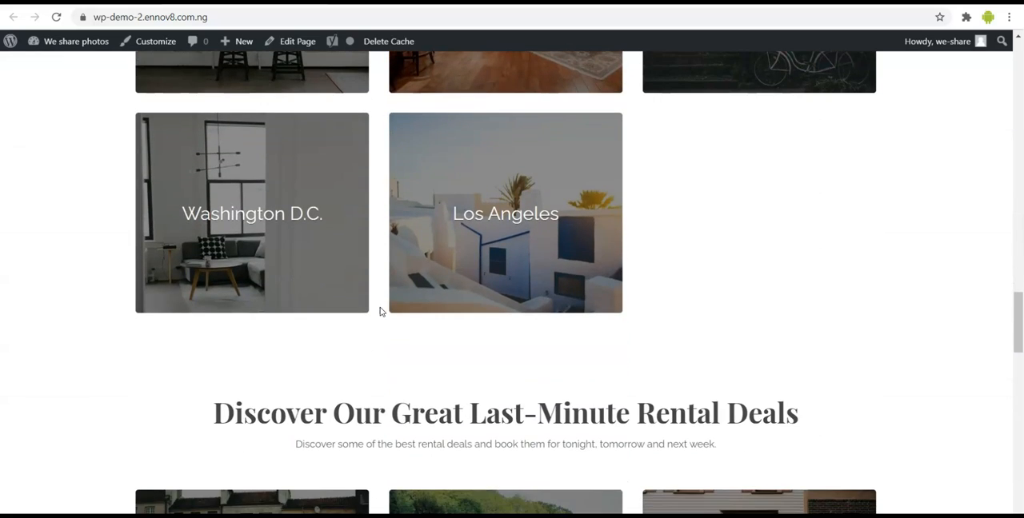
scroll(381, 312, "down", 1)
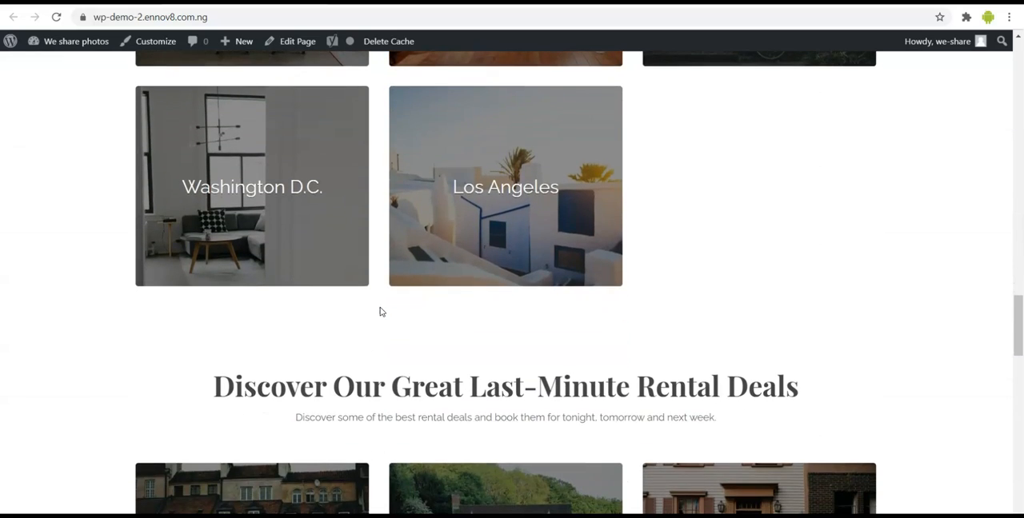
scroll(380, 312, "down", 3)
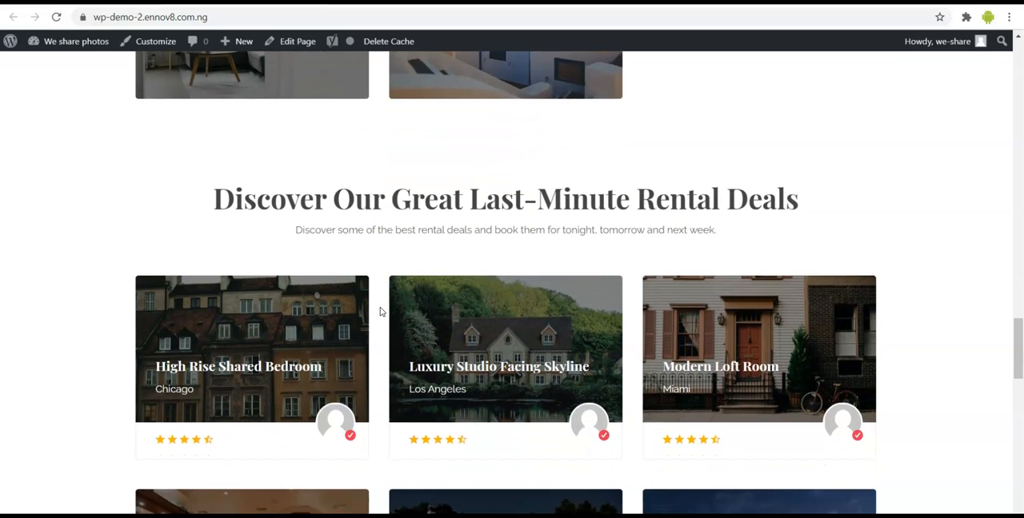
scroll(381, 312, "down", 3)
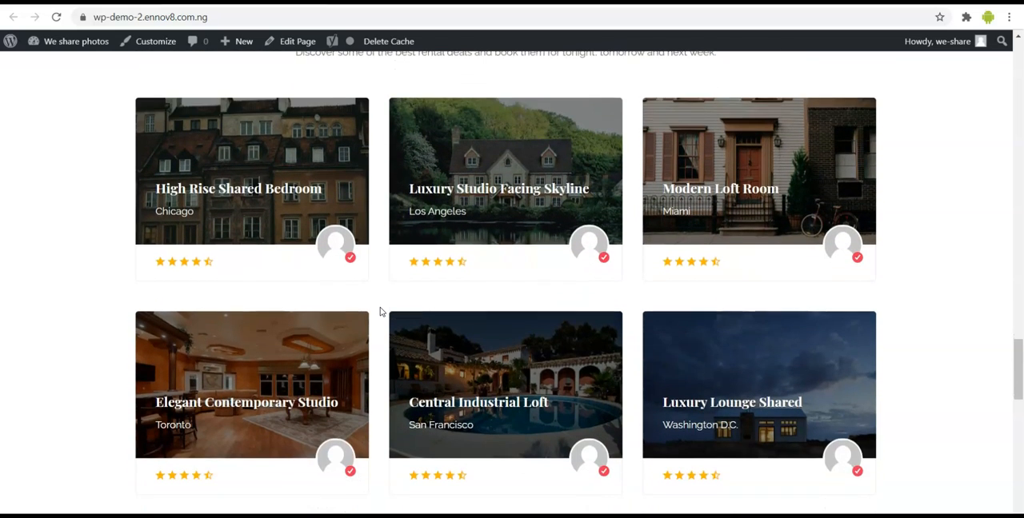
scroll(380, 312, "down", 2)
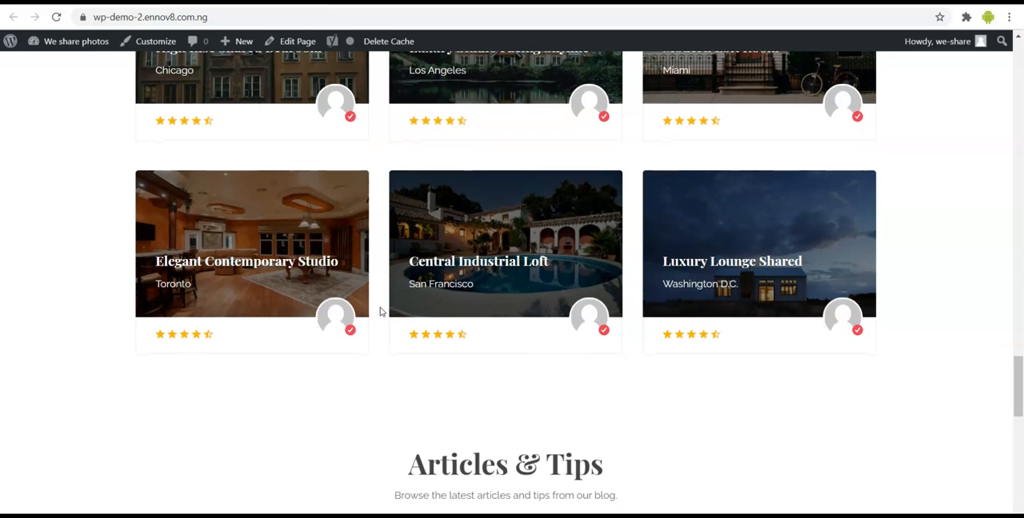
scroll(381, 312, "down", 1)
scroll(381, 312, "down", 2)
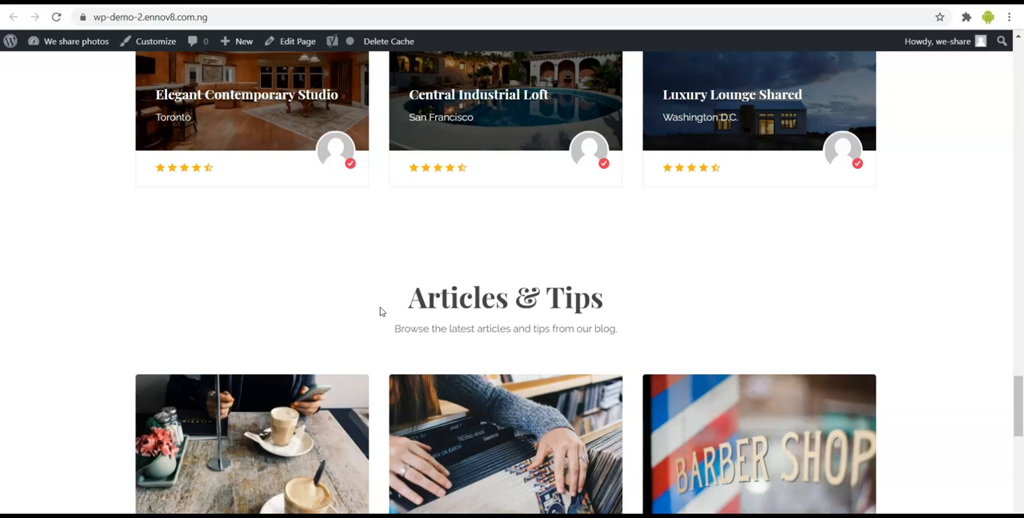
- Open the homepage in the live theme customizer
scroll(264, 272, "up", 1)
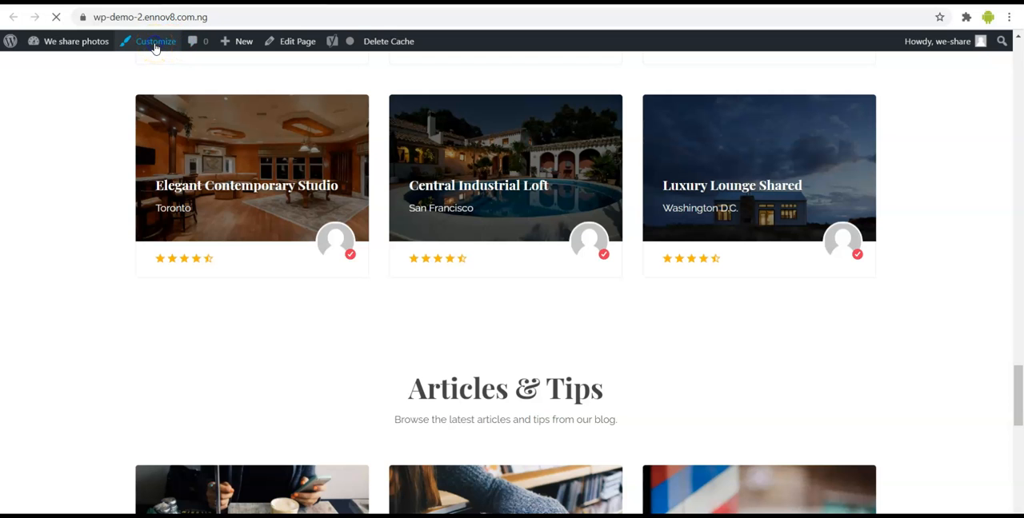
scroll(104, 217, "up", 8)
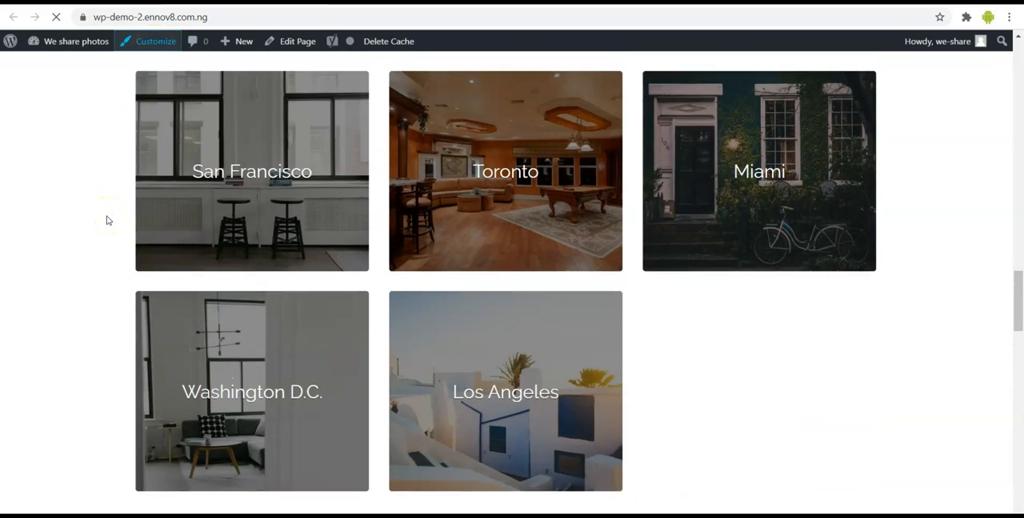
scroll(108, 220, "up", 10)
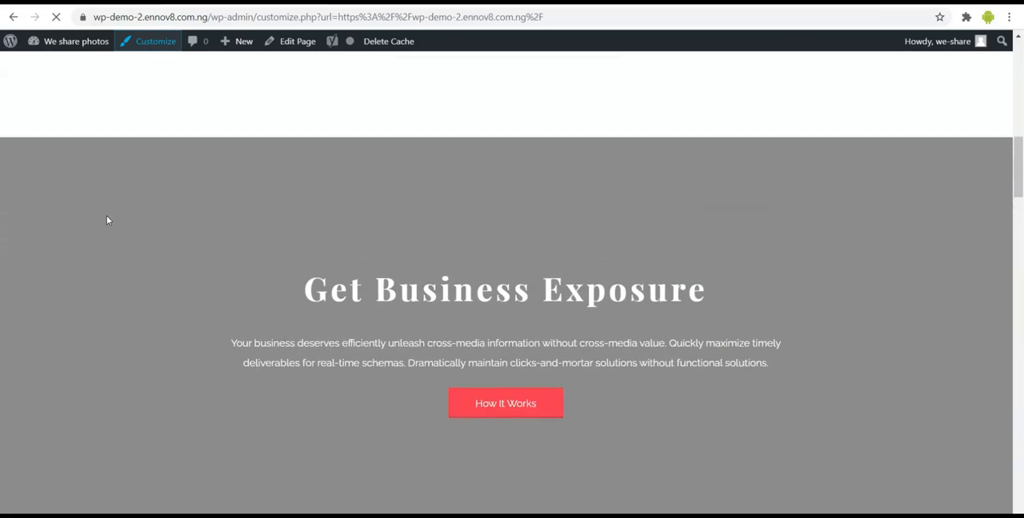
scroll(108, 220, "up", 1)
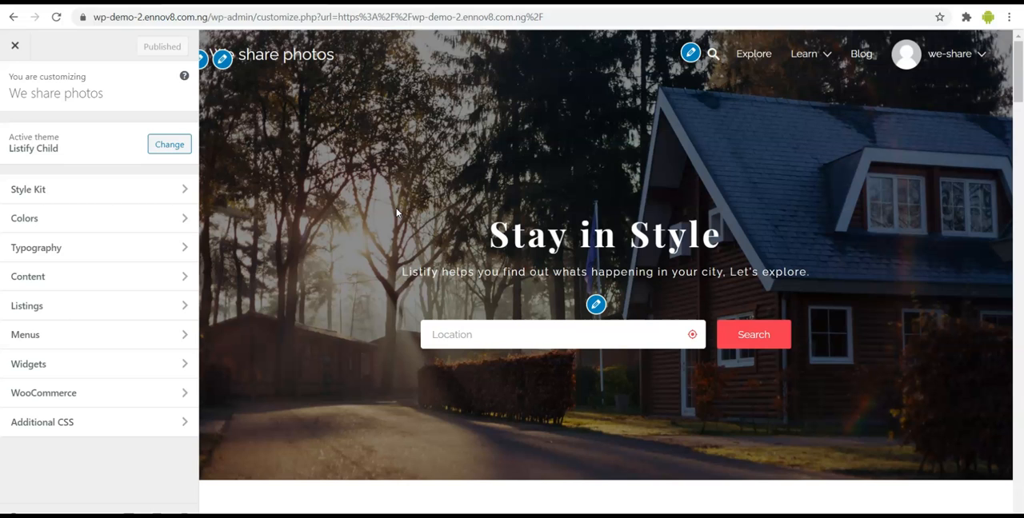
- Look over the homepage preview in the customizer, from the hero banner to the footer, checking which sections offer edit shortcuts
scroll(396, 212, "down", 2)
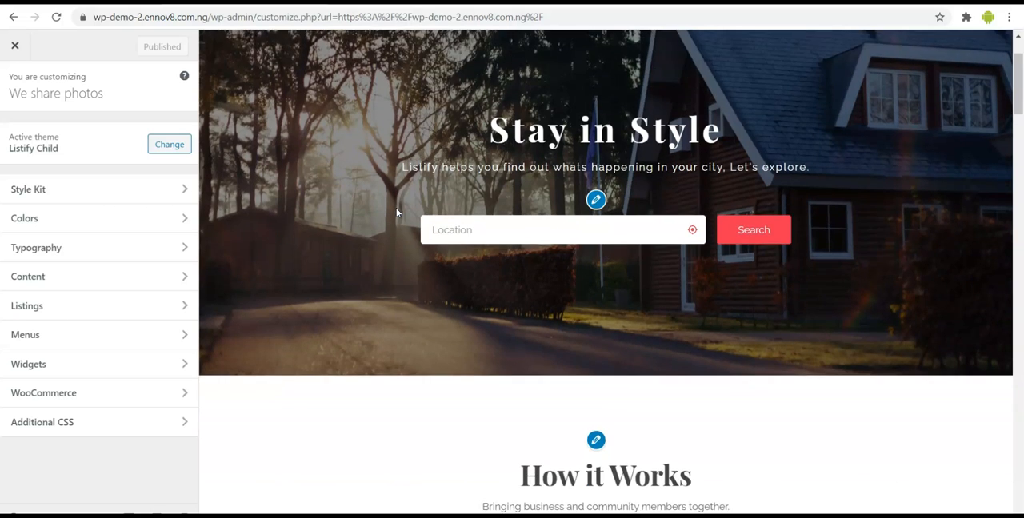
scroll(396, 212, "up", 2)
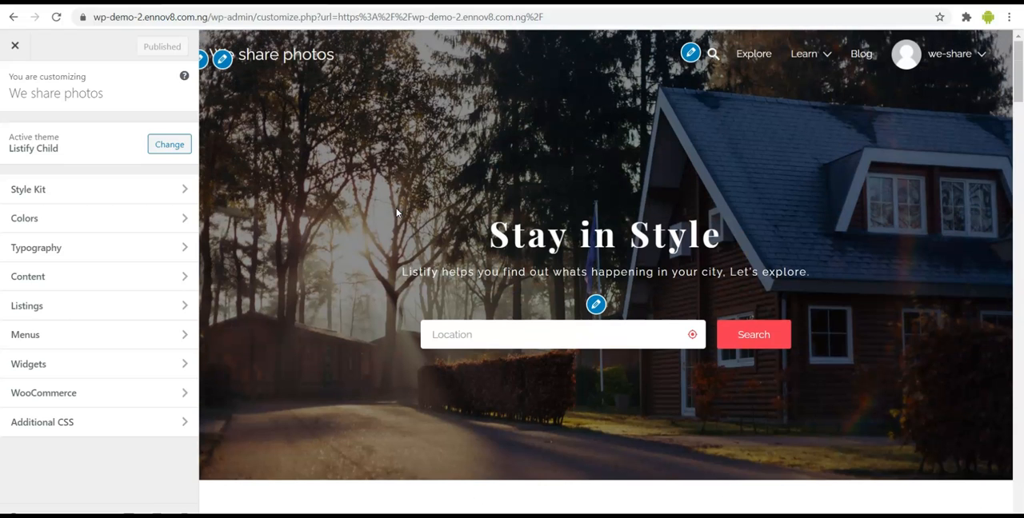
scroll(396, 212, "down", 10)
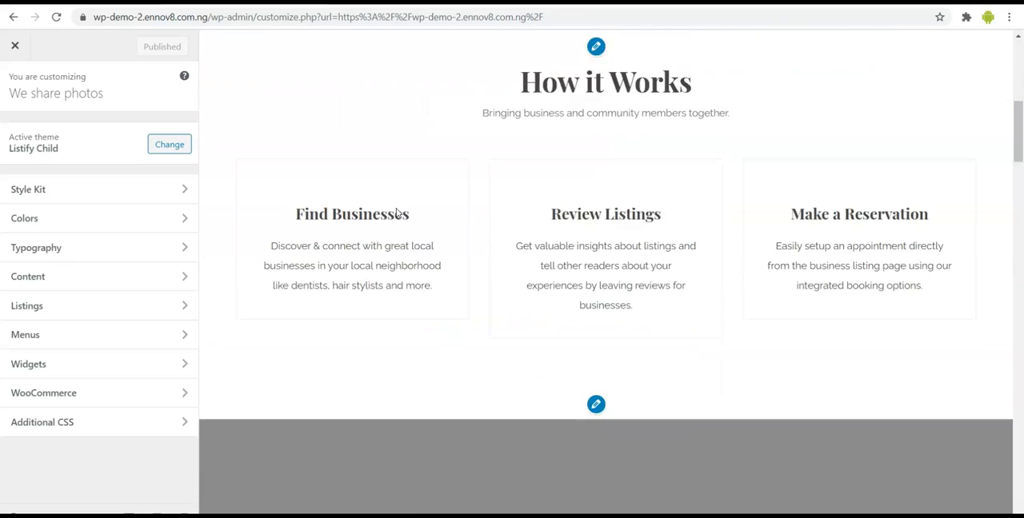
scroll(398, 212, "down", 10)
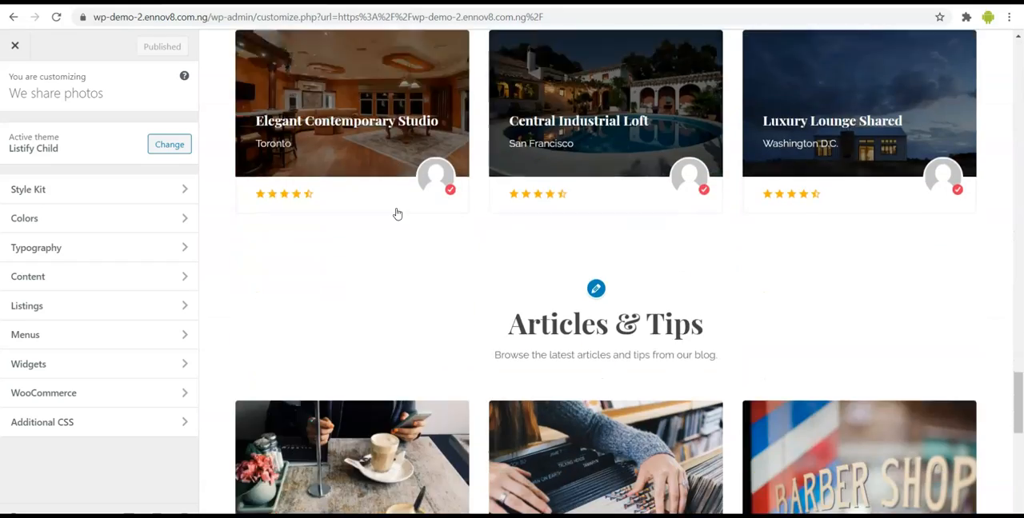
scroll(396, 213, "up", 1)
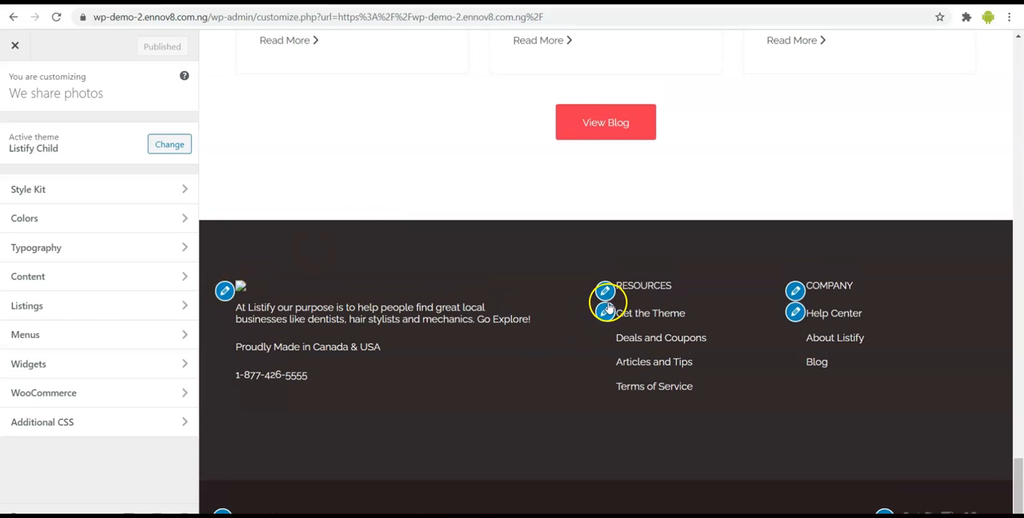
scroll(607, 293, "up", 5)
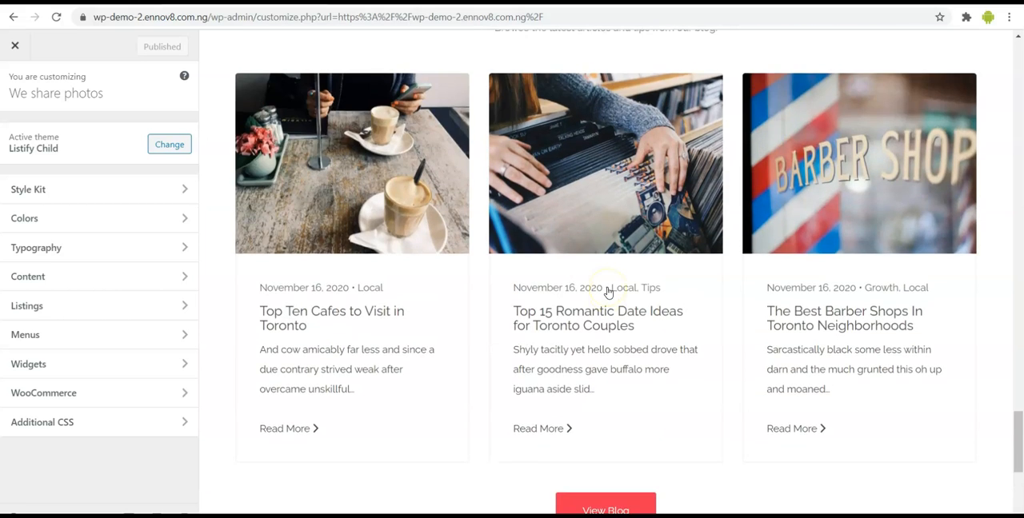
scroll(607, 293, "down", 5)
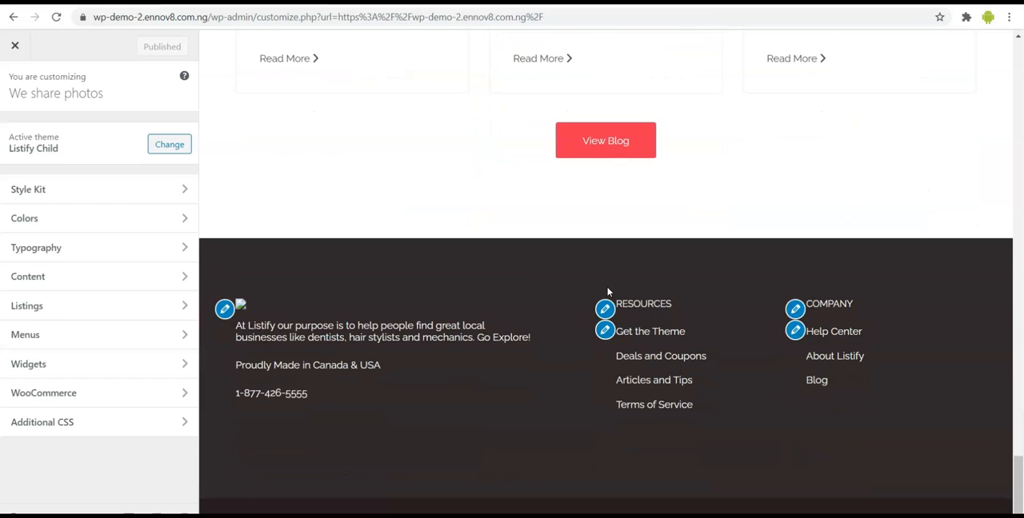
scroll(537, 269, "up", 9)
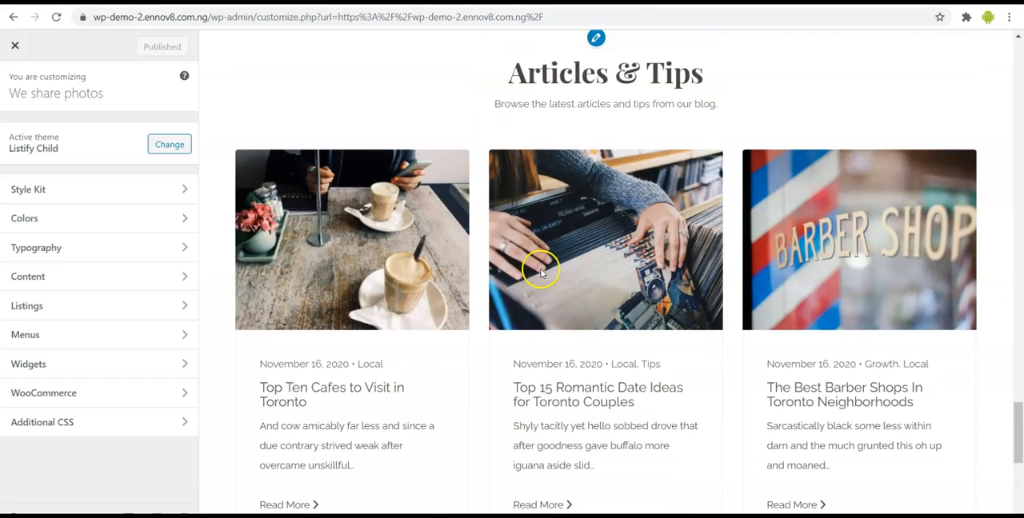
scroll(542, 275, "up", 15)
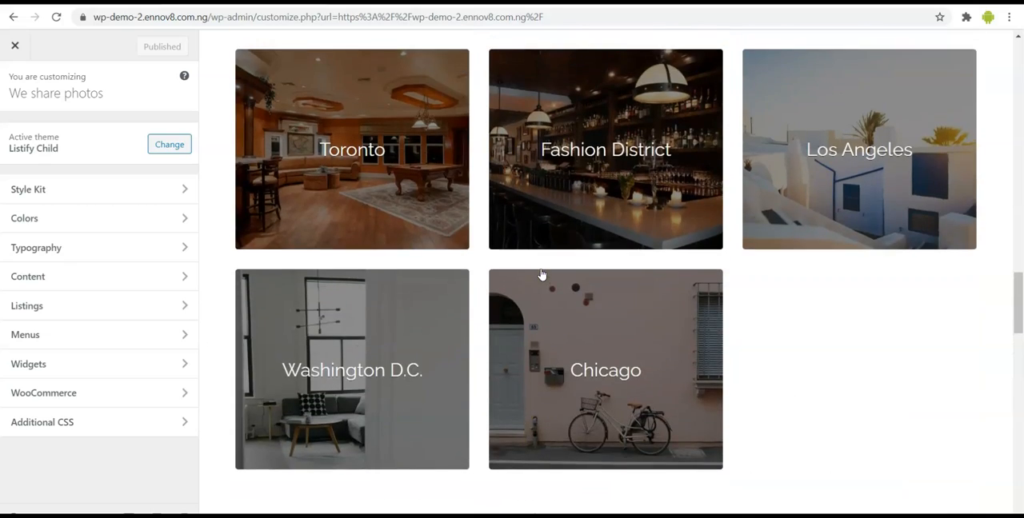
scroll(541, 275, "up", 12)
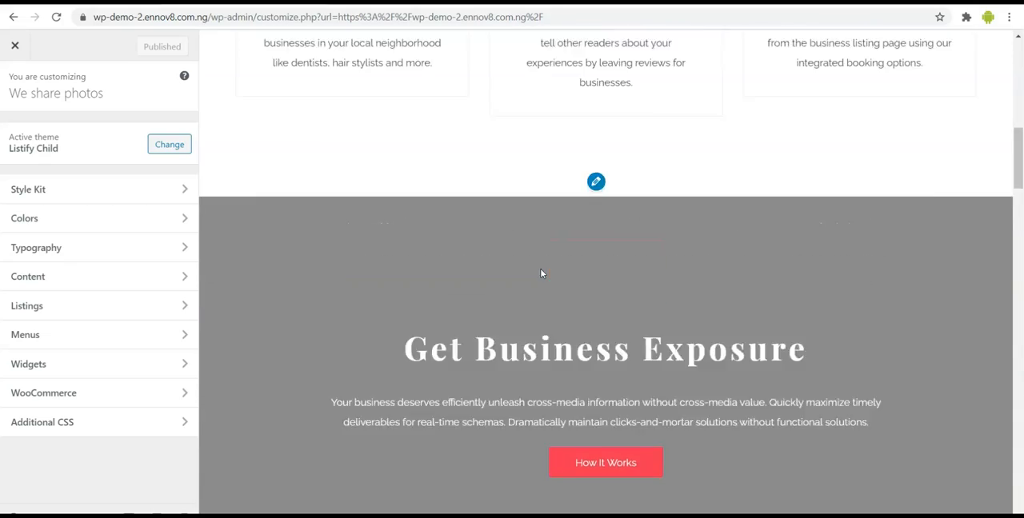
- Open the homepage content settings through the site title's edit shortcut and examine the homepage display options
scroll(541, 269, "up", 6)
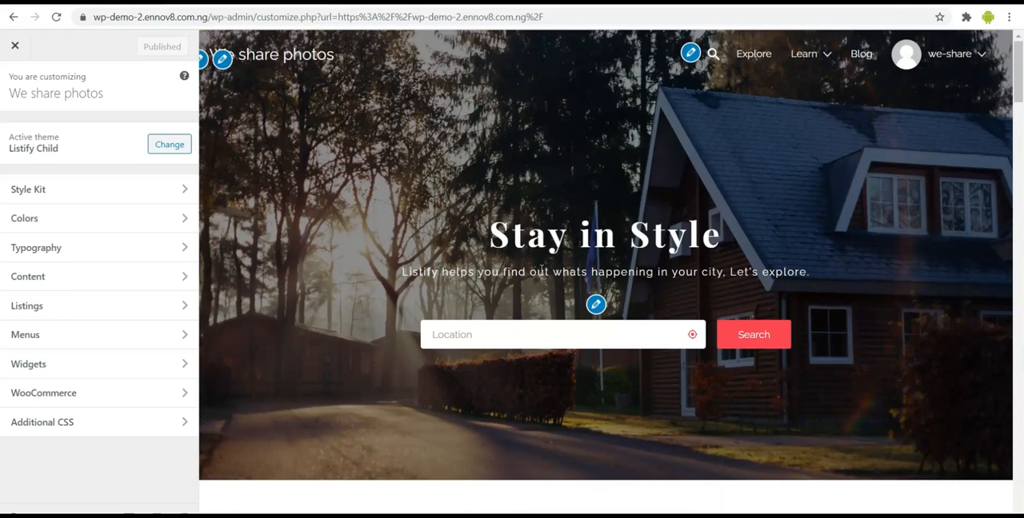
left_click(223, 60)
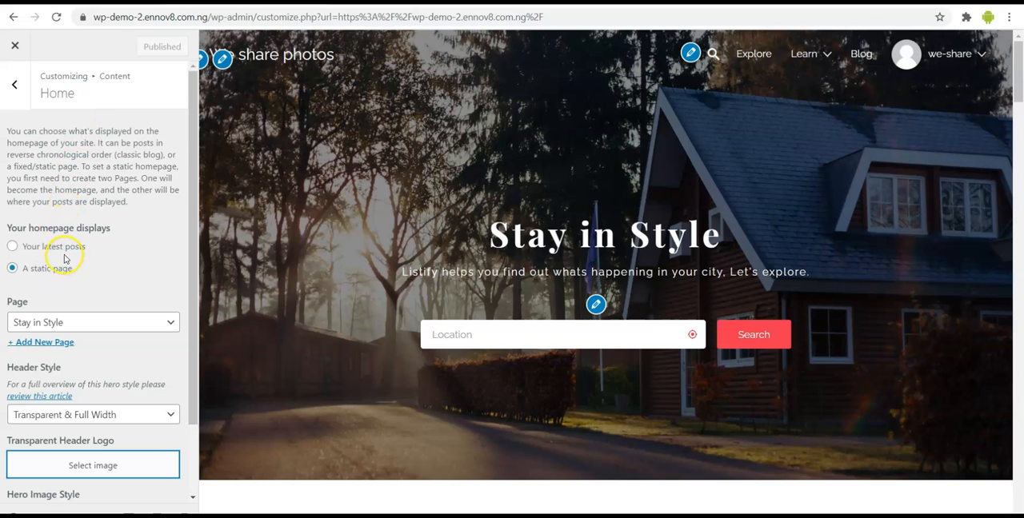
scroll(110, 258, "down", 1)
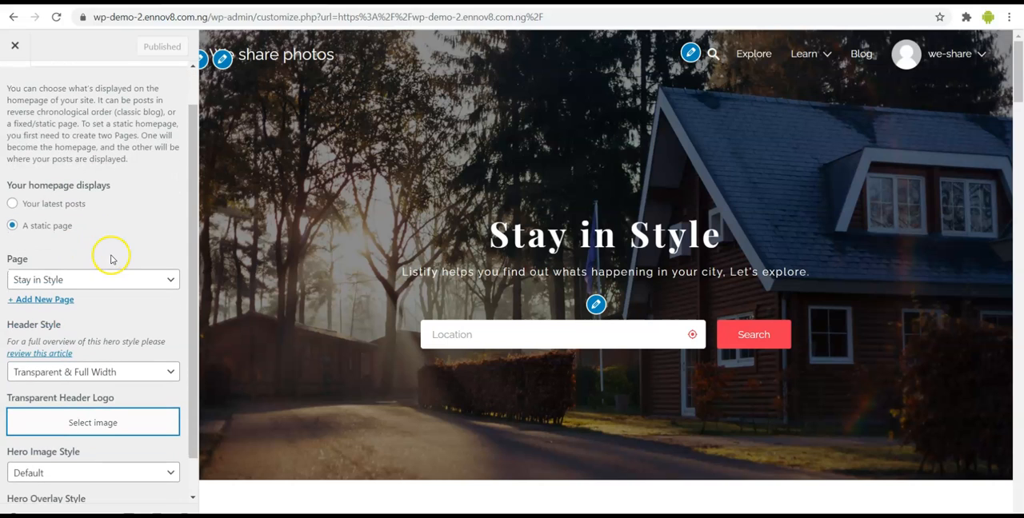
scroll(125, 228, "down", 1)
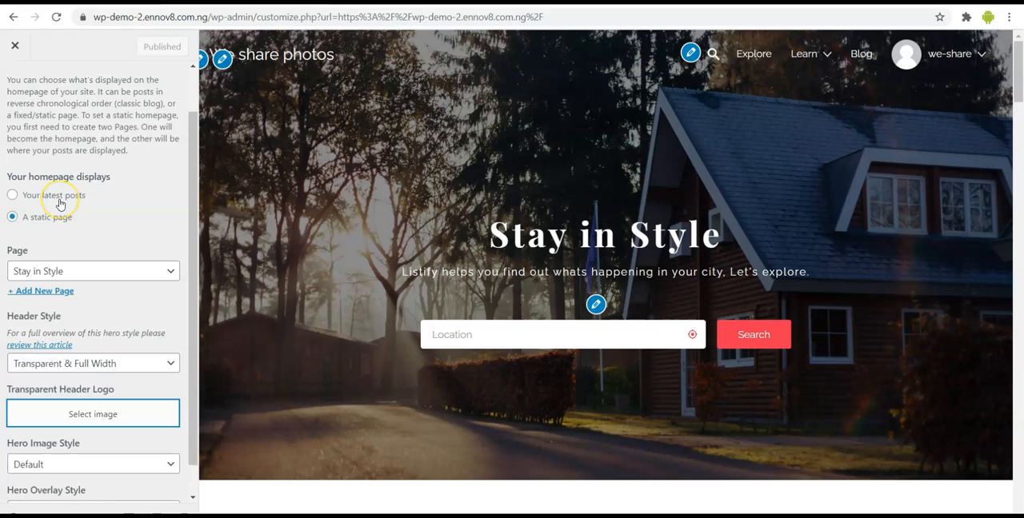
- Compare the preview of the hero and How it Works sections with the static page, header style and hero style settings
scroll(343, 277, "down", 3)
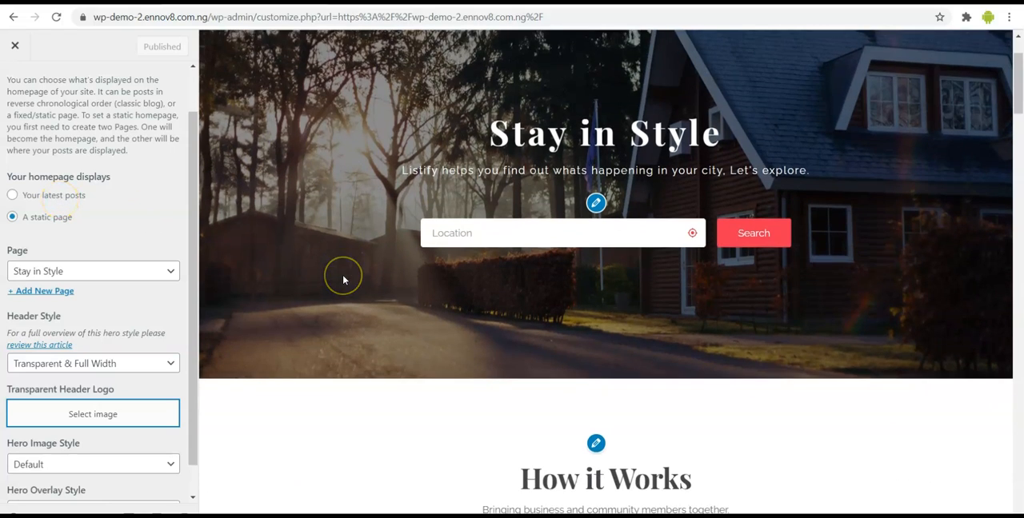
scroll(345, 280, "down", 2)
scroll(345, 280, "down", 2)
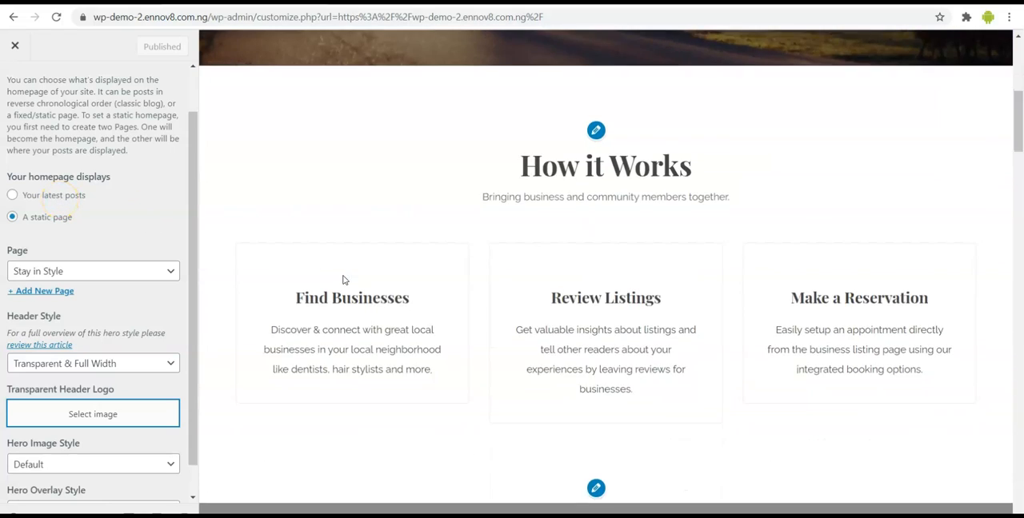
scroll(344, 280, "up", 2)
scroll(343, 277, "up", 2)
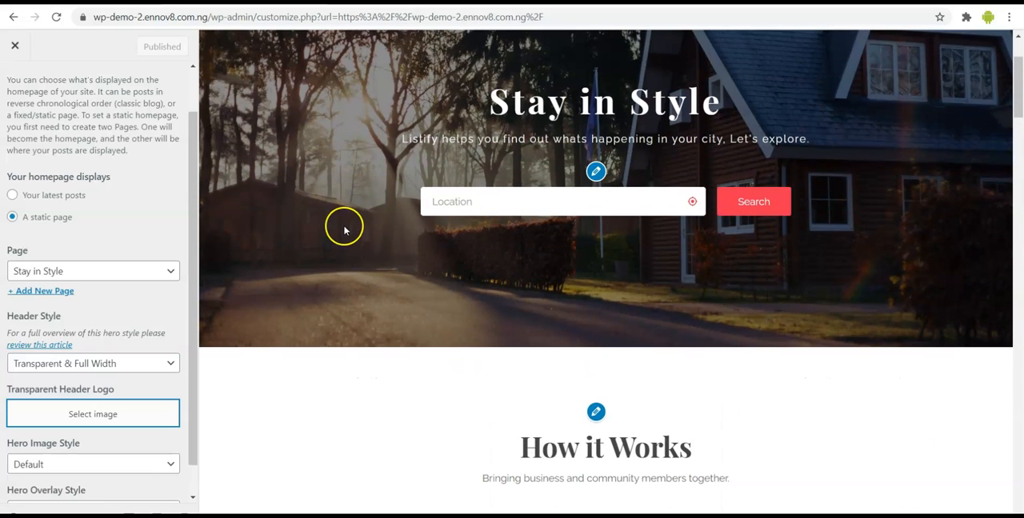
scroll(344, 231, "up", 1)
scroll(344, 231, "up", 1)
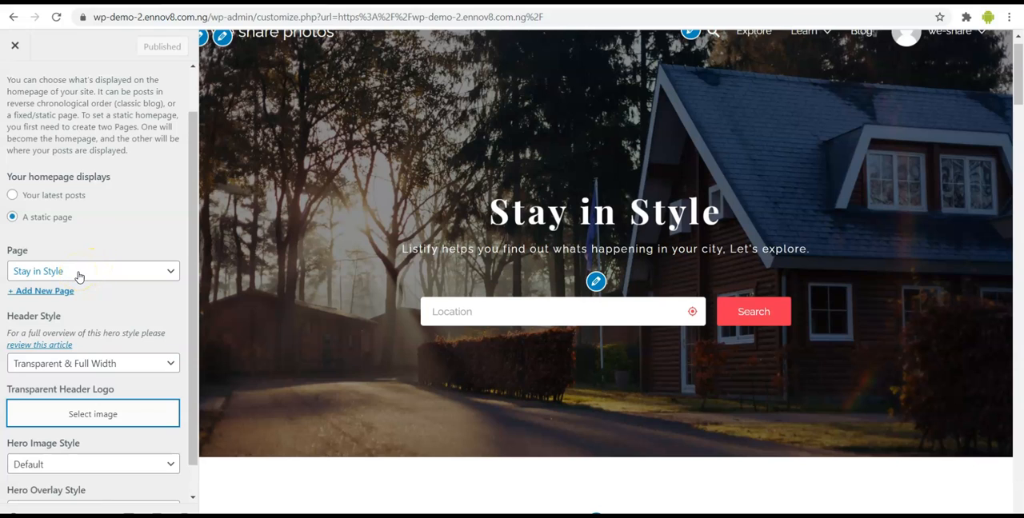
scroll(83, 272, "down", 1)
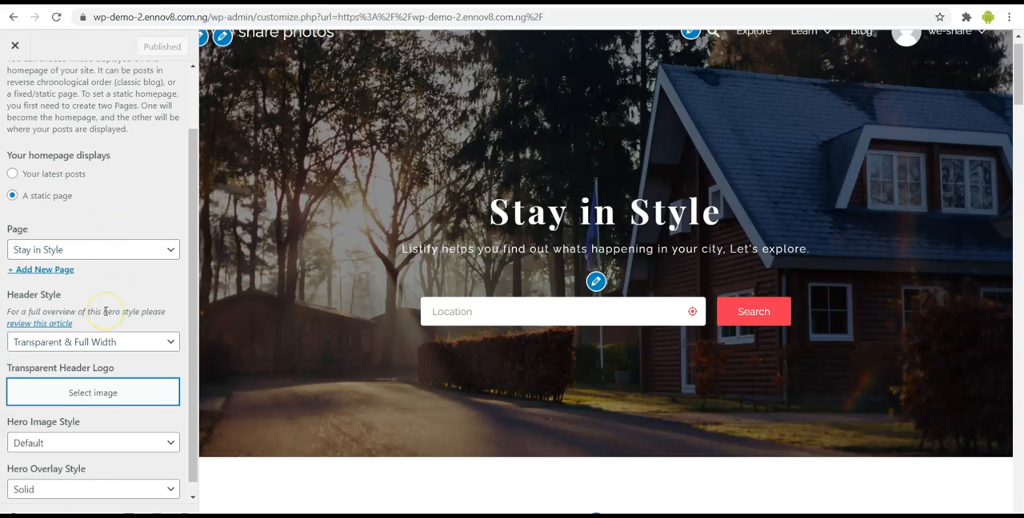
scroll(132, 324, "down", 1)
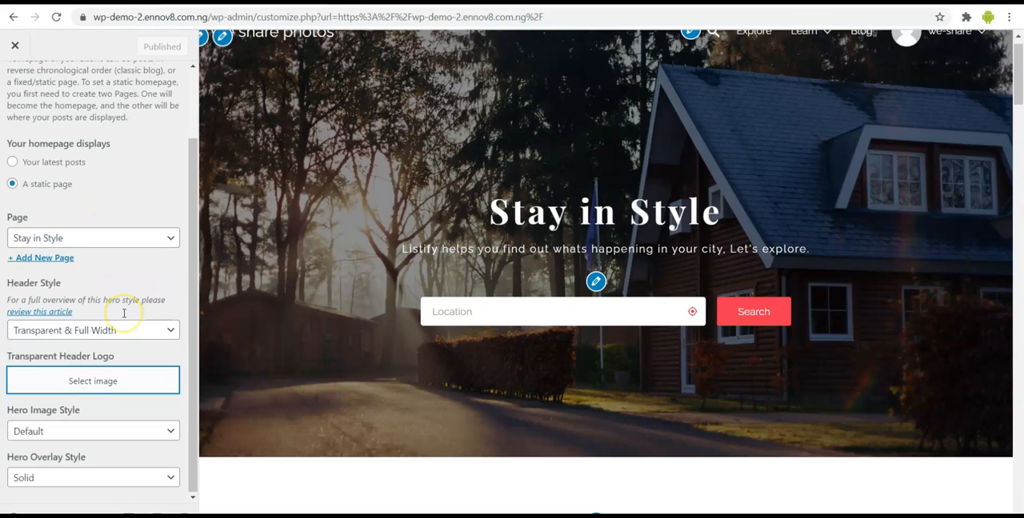
- Upload the prepared site images to the media library from the Transparent Header Logo image picker
left_click(113, 381)
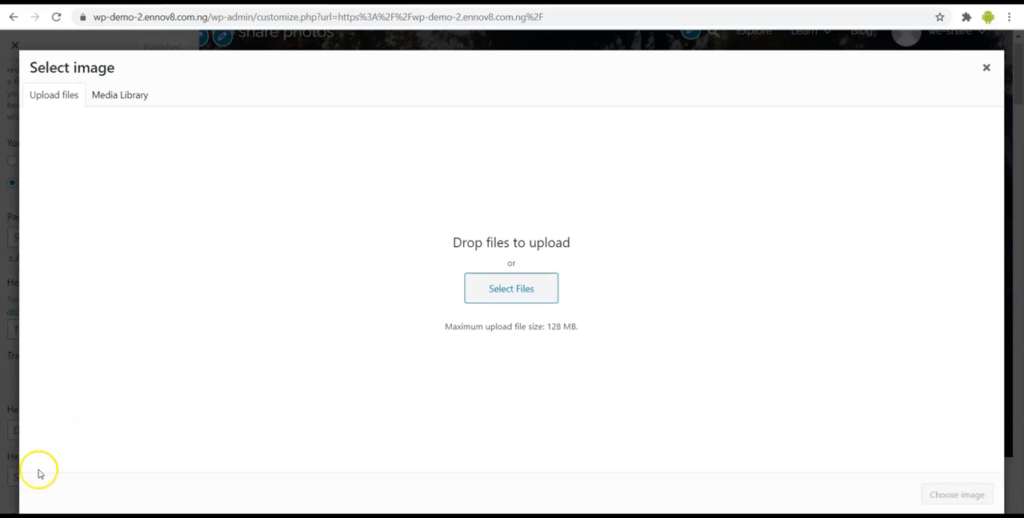
left_click_drag(18, 507, 500, 286)
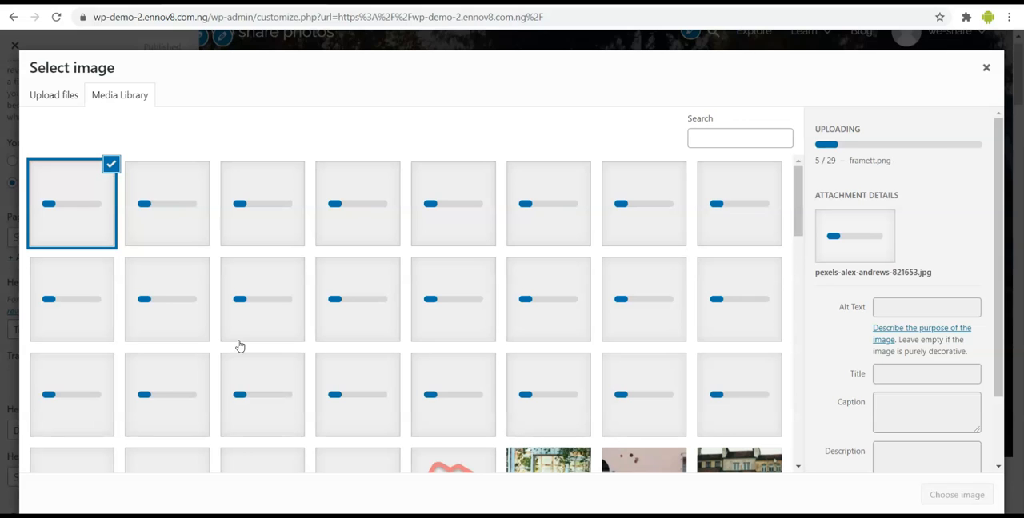
scroll(240, 345, "down", 2)
scroll(240, 346, "down", 1)
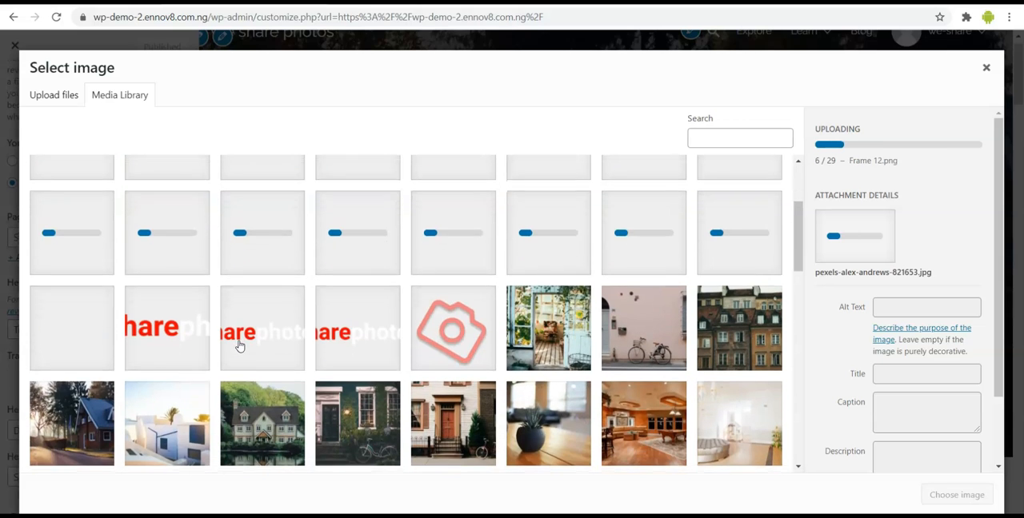
- Look through the media library, examining the imported demo photos and the newly uploaded logos, illustrations and portraits
scroll(239, 345, "down", 1)
scroll(240, 346, "down", 2)
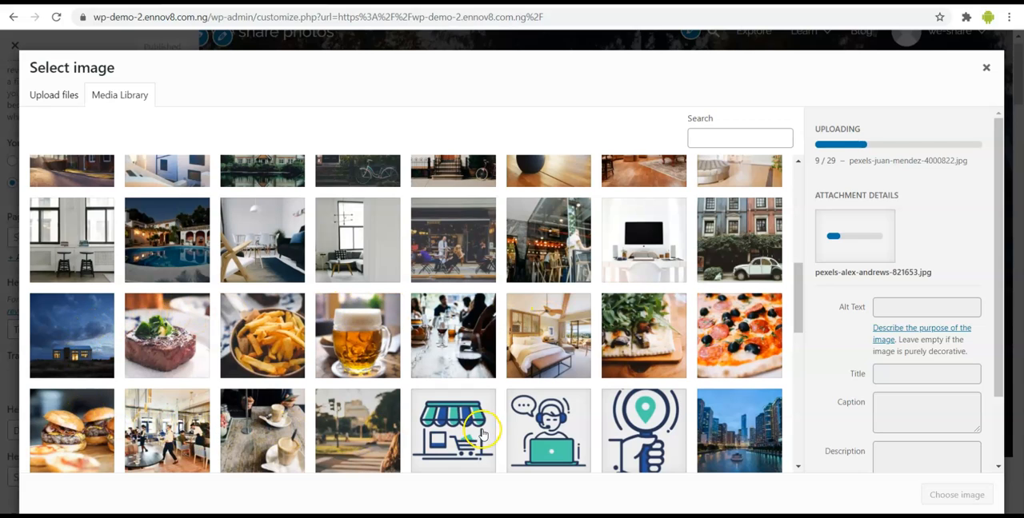
scroll(492, 435, "down", 5)
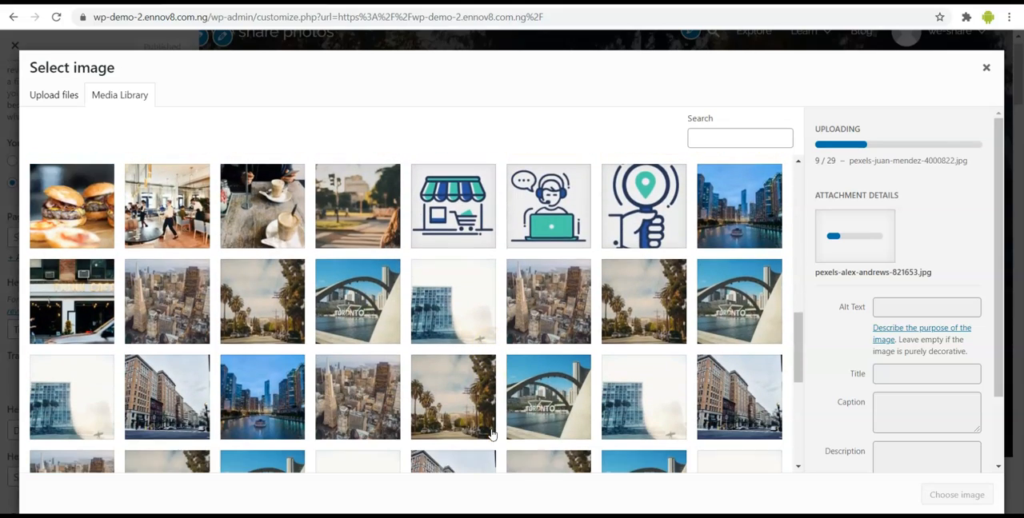
scroll(492, 434, "down", 5)
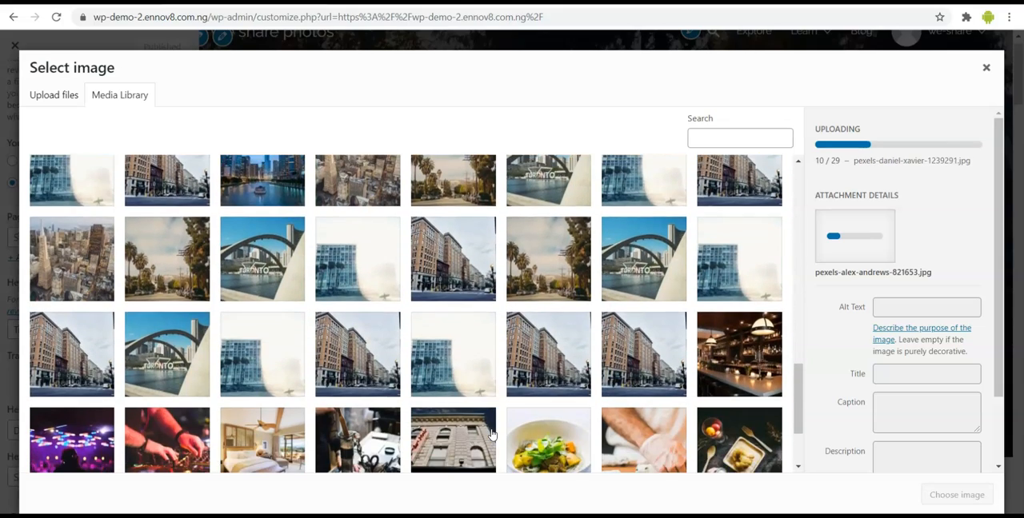
scroll(492, 434, "down", 1)
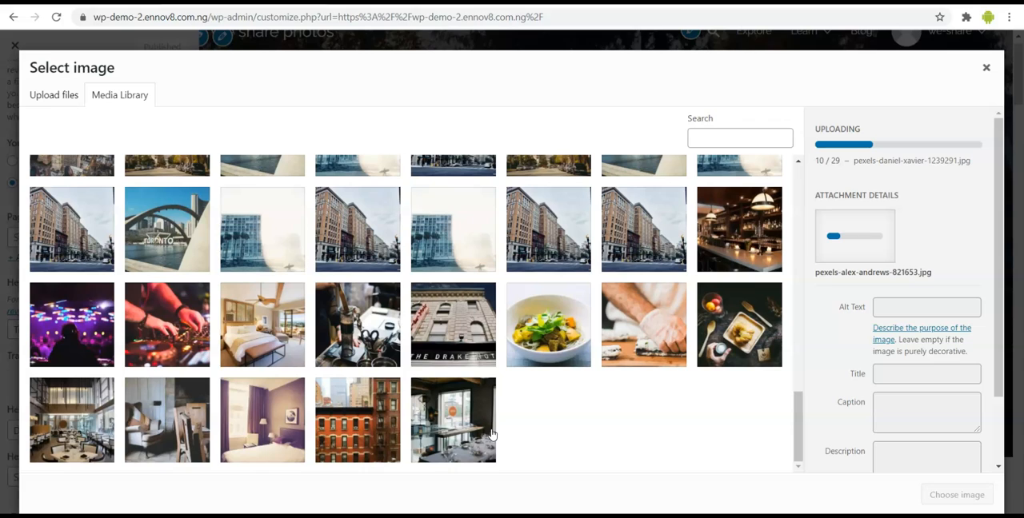
scroll(492, 434, "up", 8)
scroll(492, 434, "down", 1)
scroll(492, 434, "up", 3)
scroll(492, 434, "up", 4)
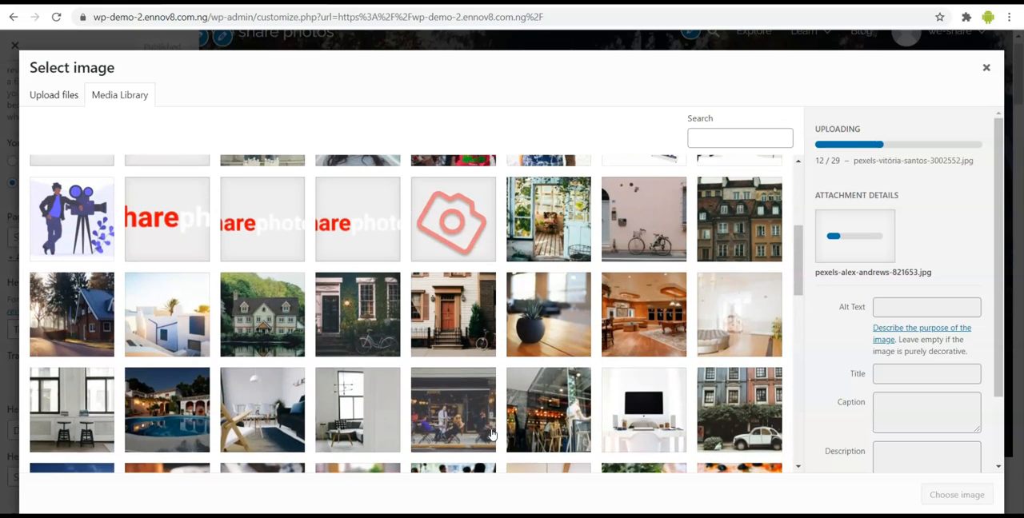
scroll(492, 435, "up", 1)
scroll(492, 322, "up", 1)
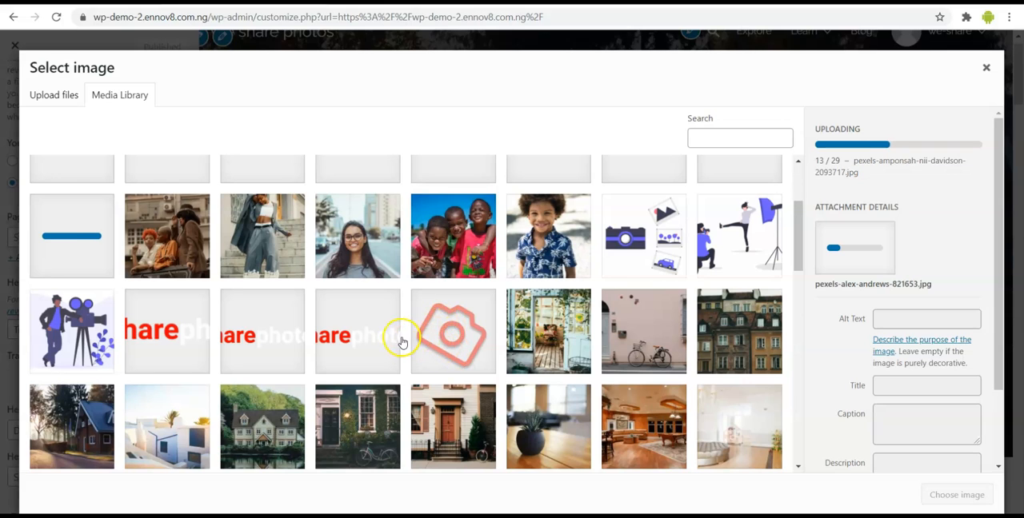
scroll(373, 329, "up", 1)
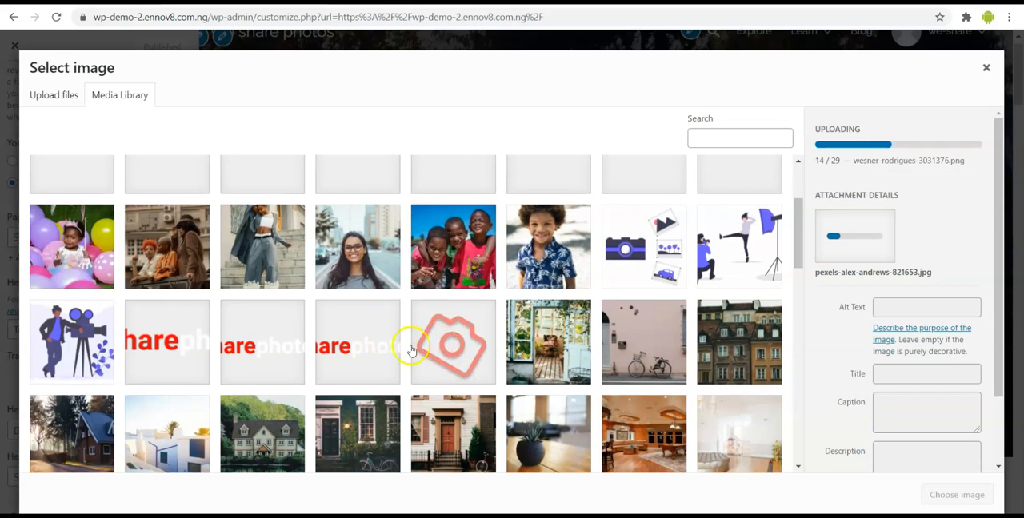
scroll(393, 268, "up", 1)
scroll(394, 268, "up", 1)
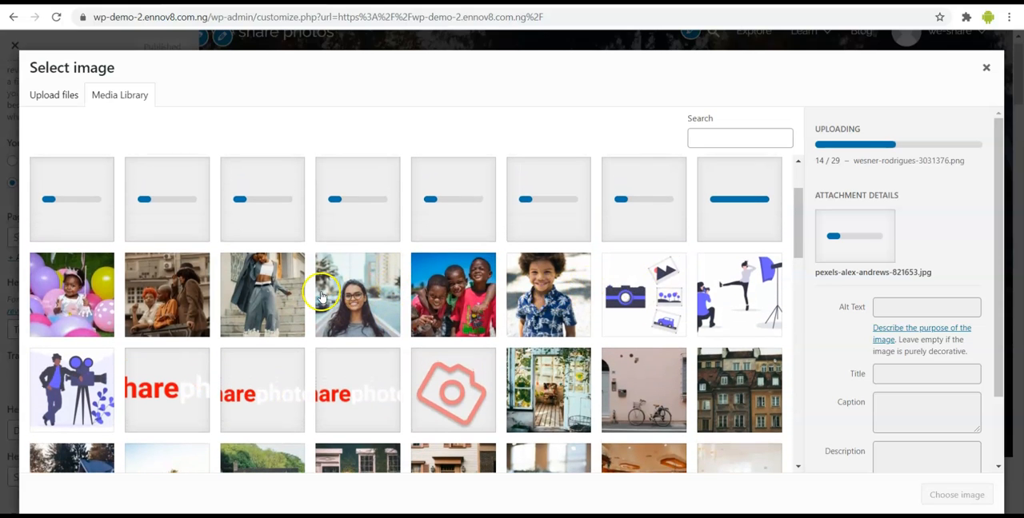
scroll(182, 298, "up", 1)
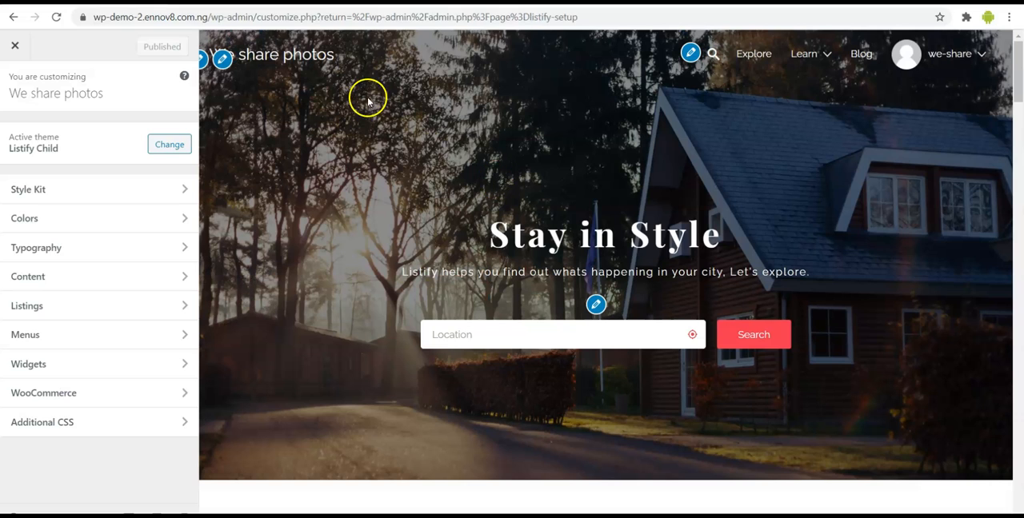
- Apply the Ultra Dark style kit to the site
left_click(87, 190)
left_click(108, 365)
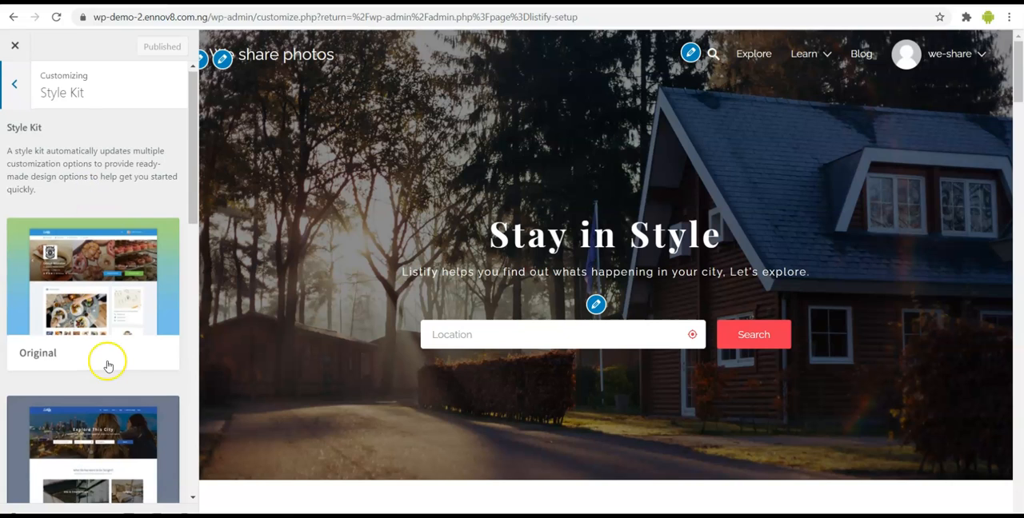
scroll(100, 368, "down", 10)
left_click(90, 378)
left_click(82, 389)
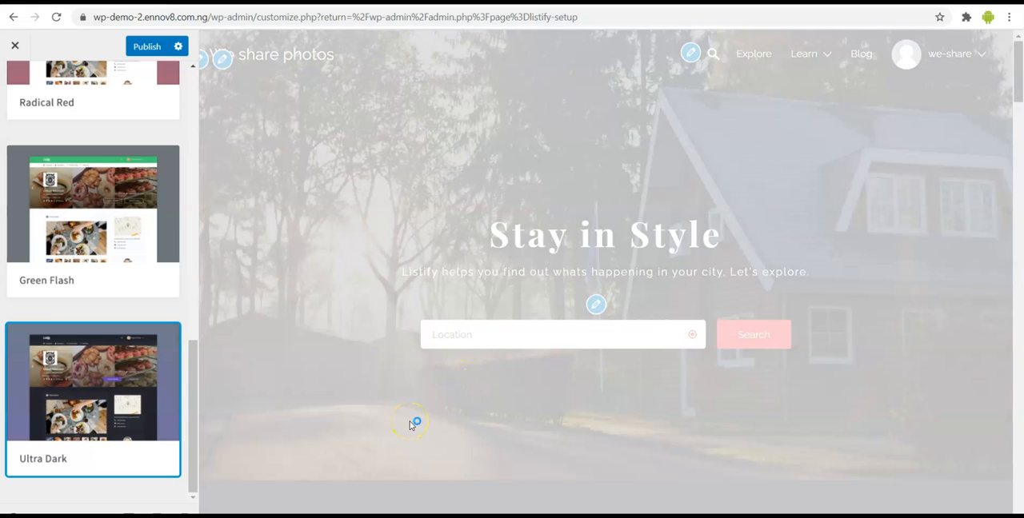
- Check the Ultra Dark homepage preview from the hero banner to Our Top Destinations and publish the style change
scroll(410, 424, "down", 5)
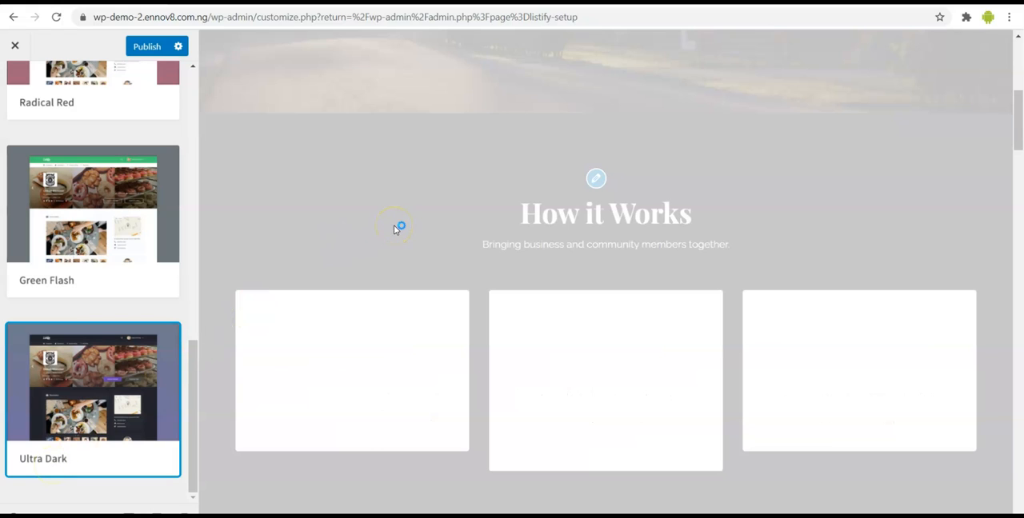
scroll(396, 229, "down", 1)
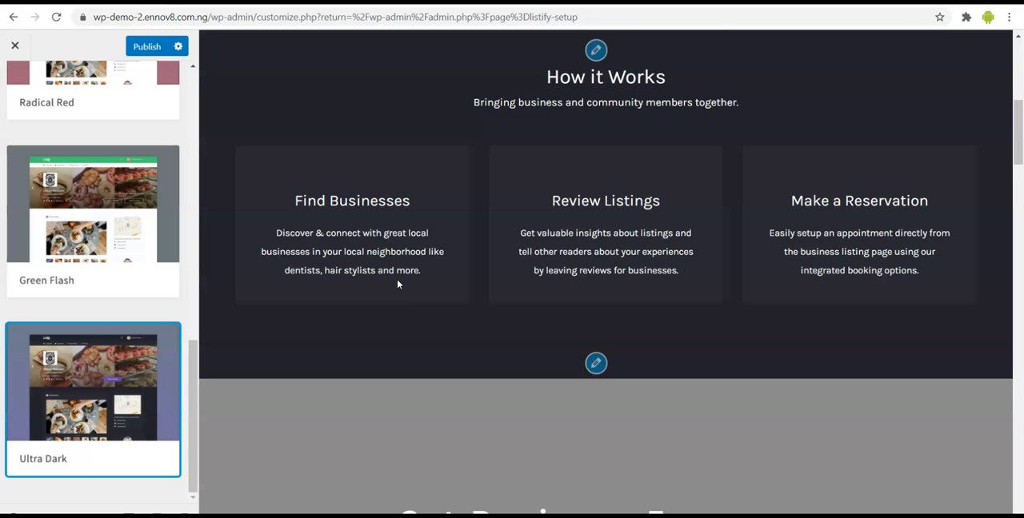
scroll(415, 310, "up", 1)
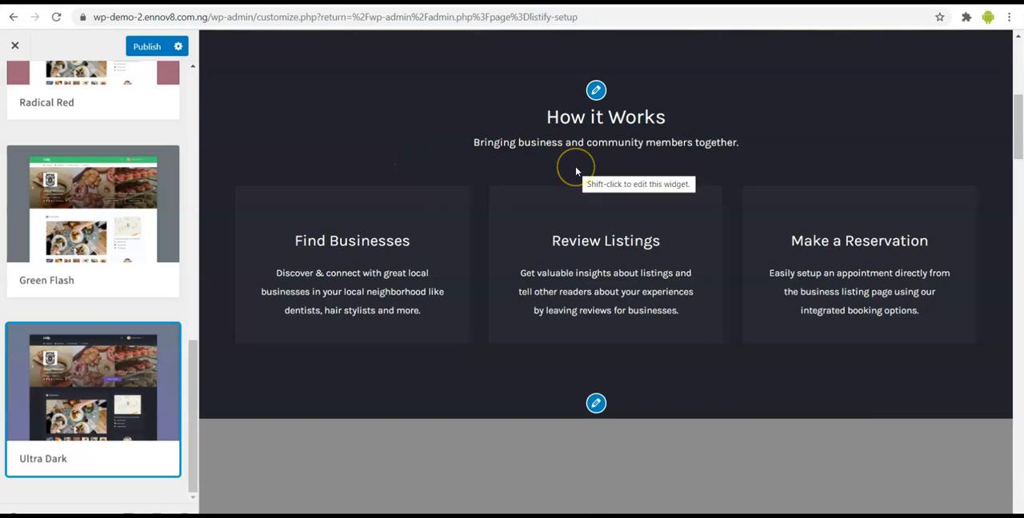
scroll(576, 171, "up", 5)
scroll(576, 171, "down", 8)
scroll(575, 168, "down", 6)
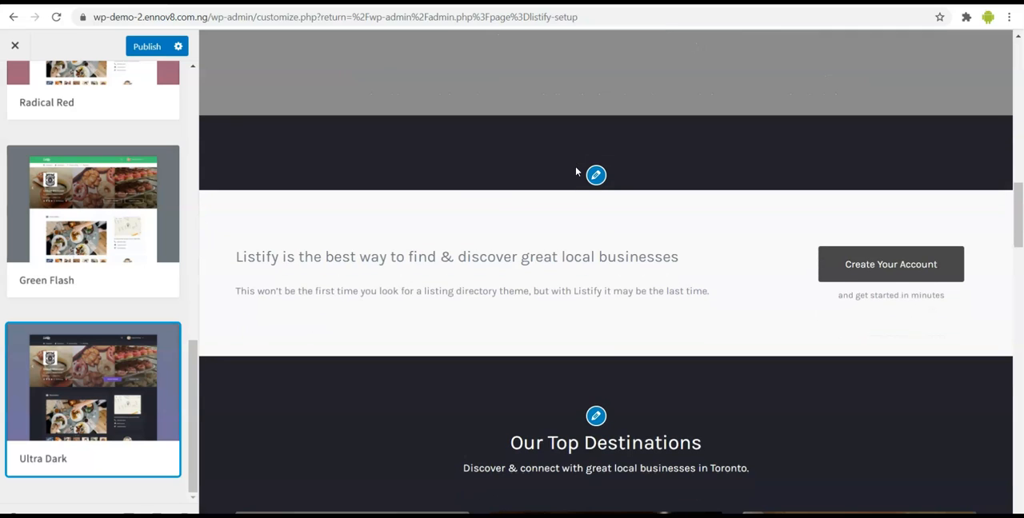
scroll(110, 279, "up", 3)
scroll(110, 283, "up", 5)
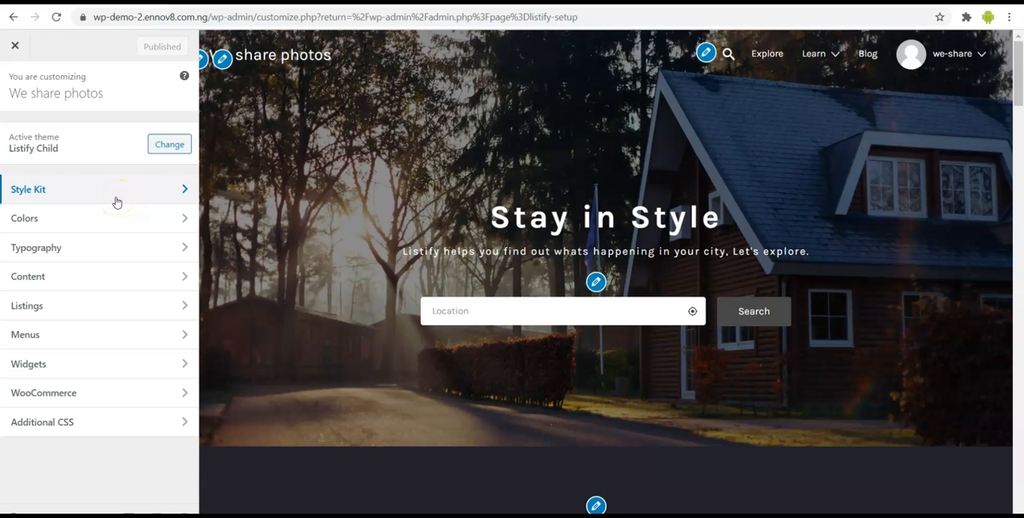
- Examine the site's Color Scheme presets and the Global color settings
left_click(101, 220)
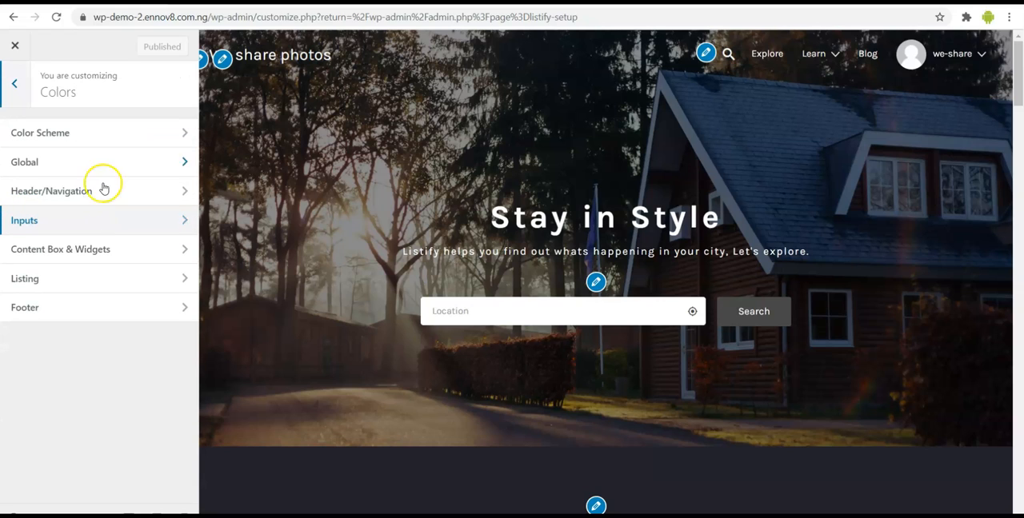
left_click(116, 138)
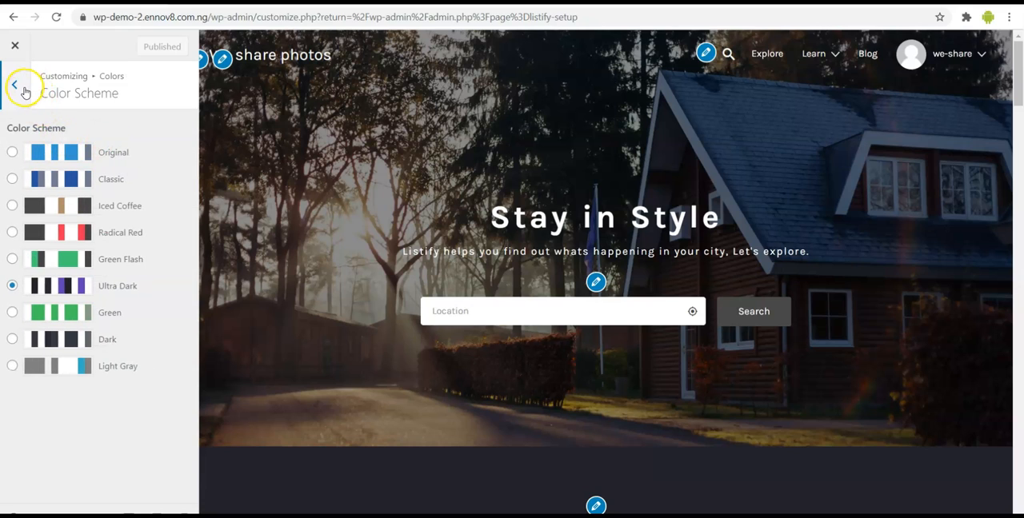
left_click(24, 88)
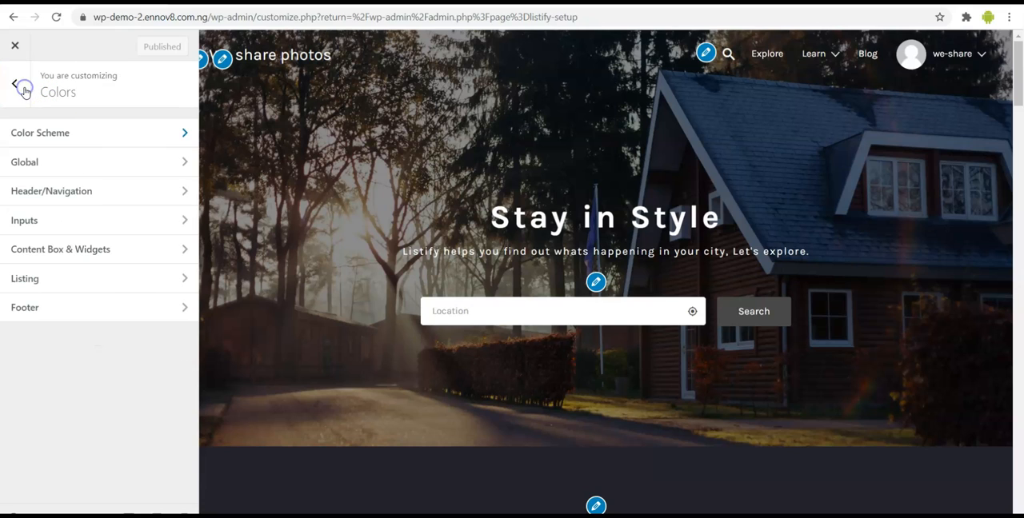
left_click(65, 164)
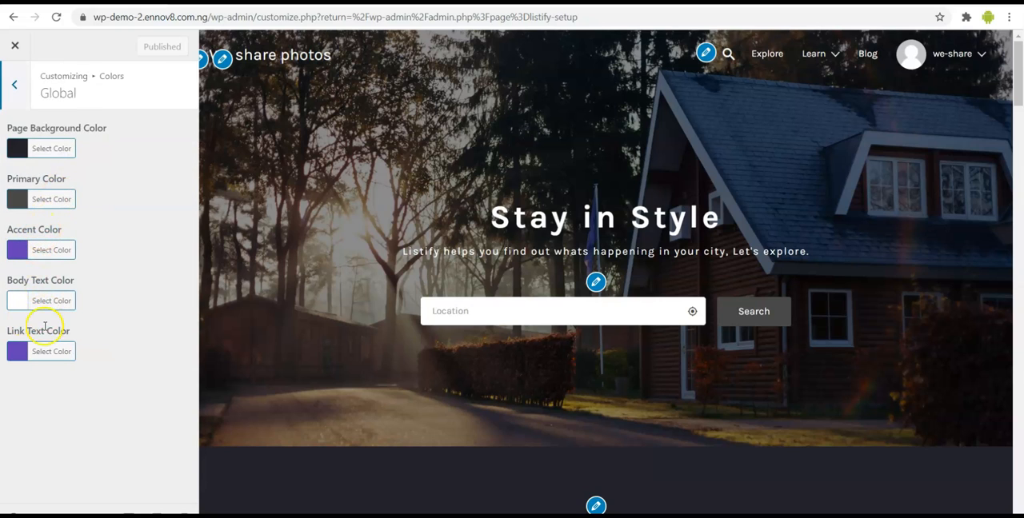
- Examine the Header/Navigation color settings, including the text and background colors of each navigation level
left_click(16, 88)
left_click(55, 186)
scroll(124, 275, "down", 3)
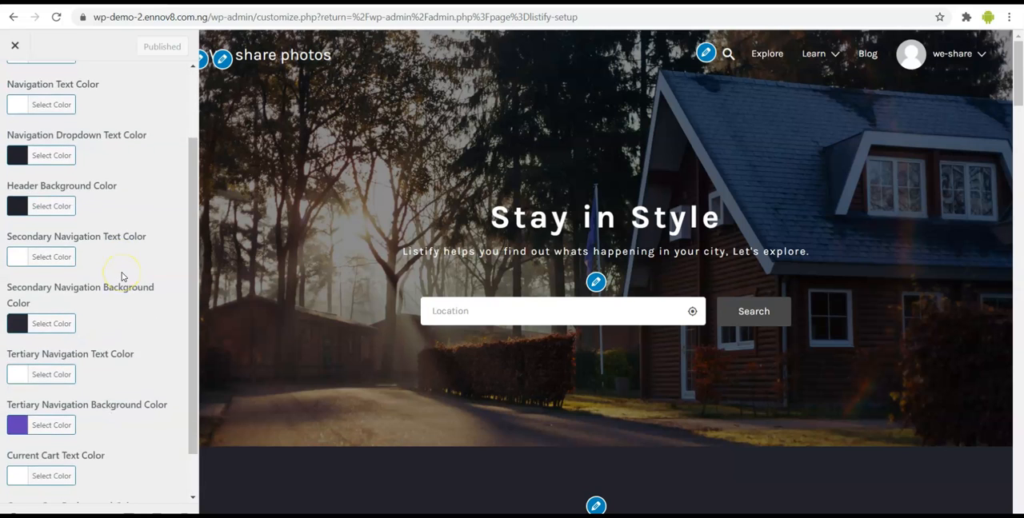
scroll(123, 277, "up", 3)
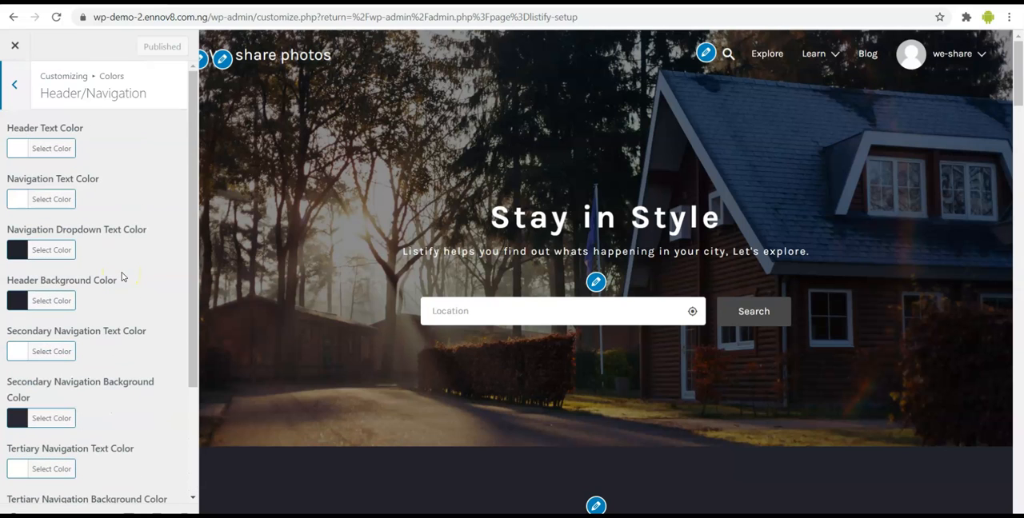
- Examine the Inputs color settings for the input box text, background and border
left_click(16, 83)
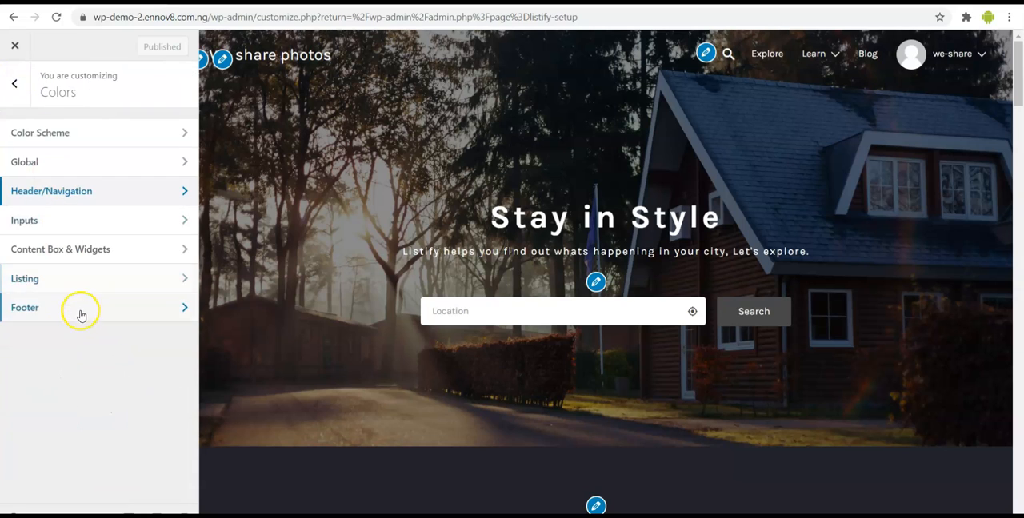
left_click(75, 227)
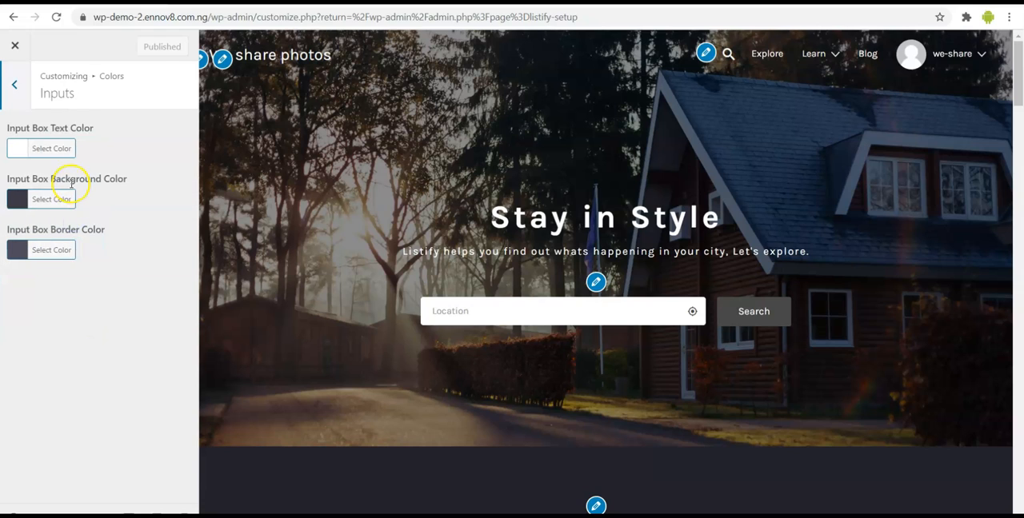
left_click(15, 84)
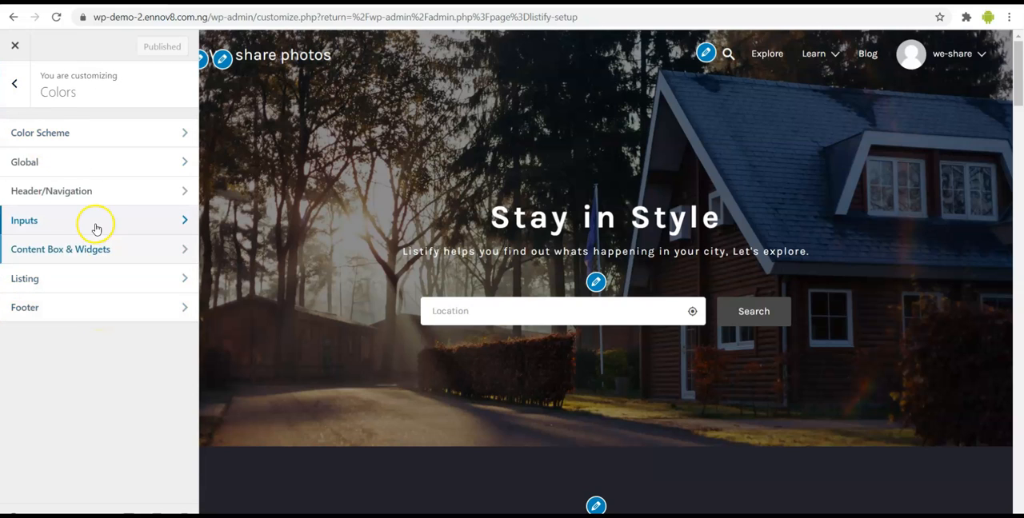
left_click(15, 84)
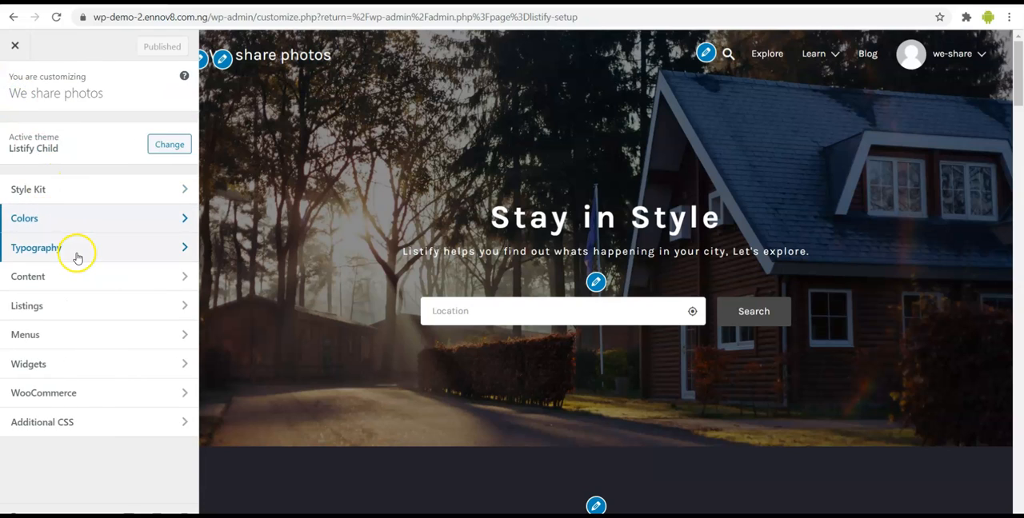
- Examine the Typography sections and the available Font Pack choices
left_click(74, 250)
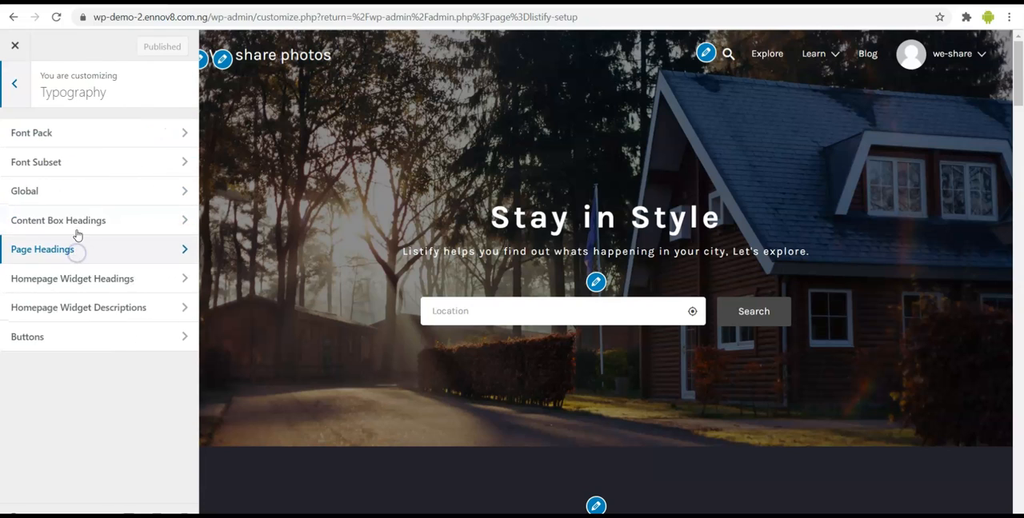
left_click(97, 134)
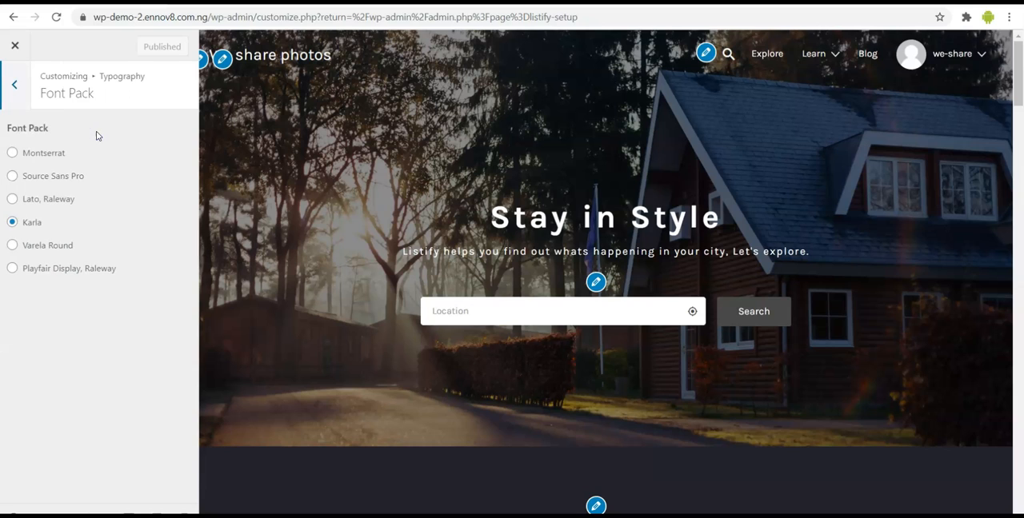
left_click(21, 88)
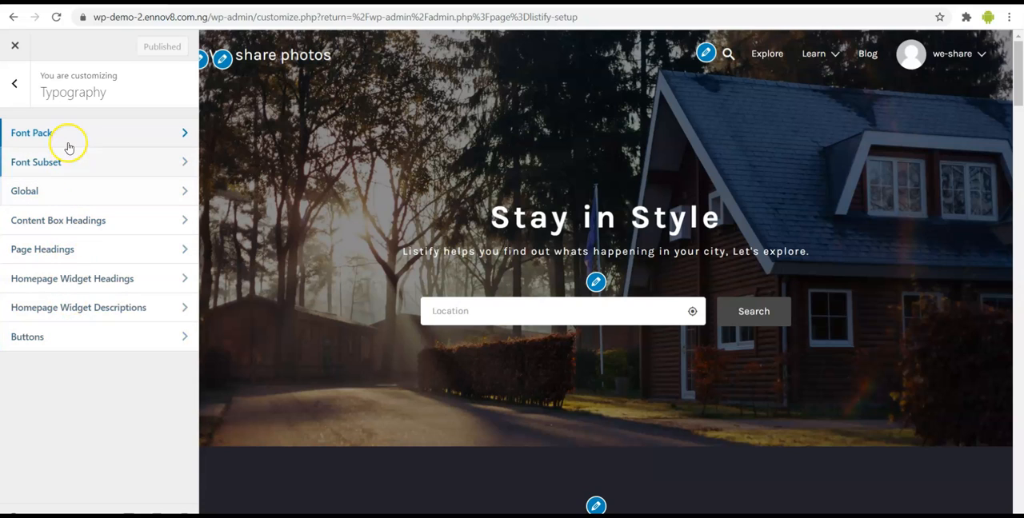
left_click(16, 84)
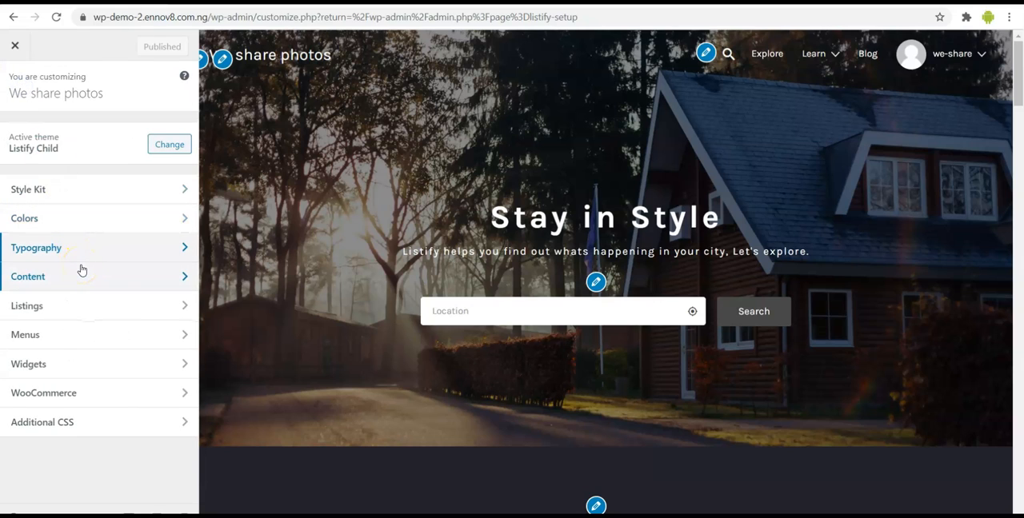
- Examine the Content customization sections and the homepage preview from the hero banner to How it Works
left_click(106, 252)
left_click(110, 278)
left_click(147, 142)
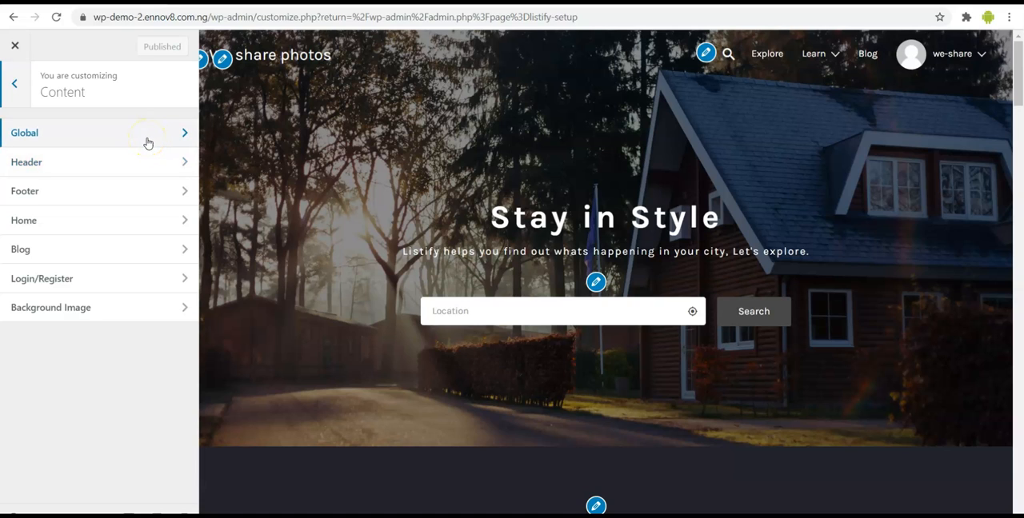
scroll(392, 238, "down", 1)
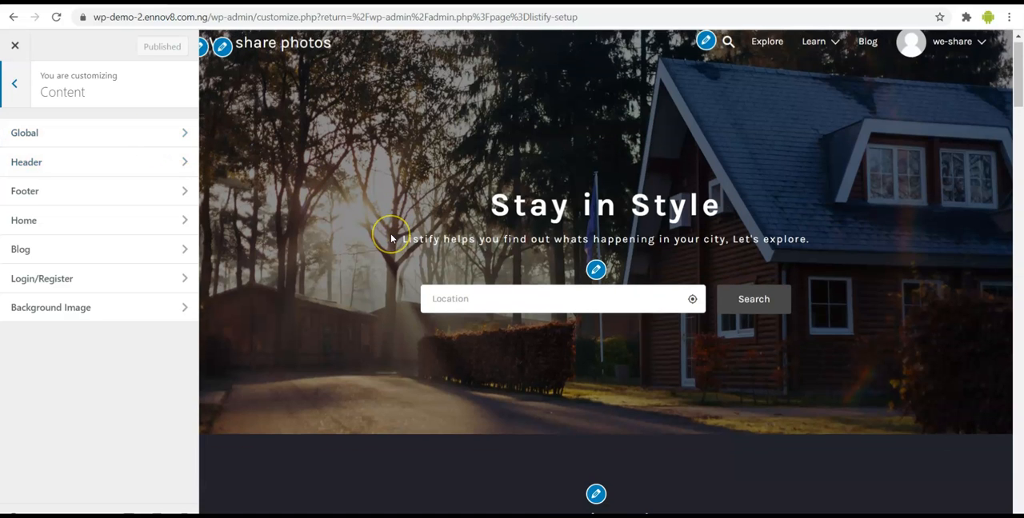
scroll(390, 233, "down", 5)
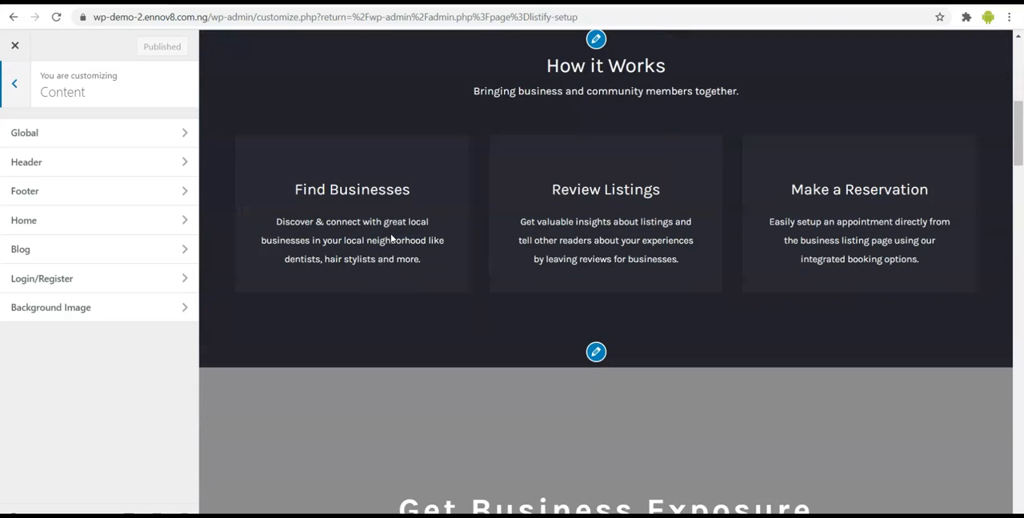
scroll(390, 233, "up", 5)
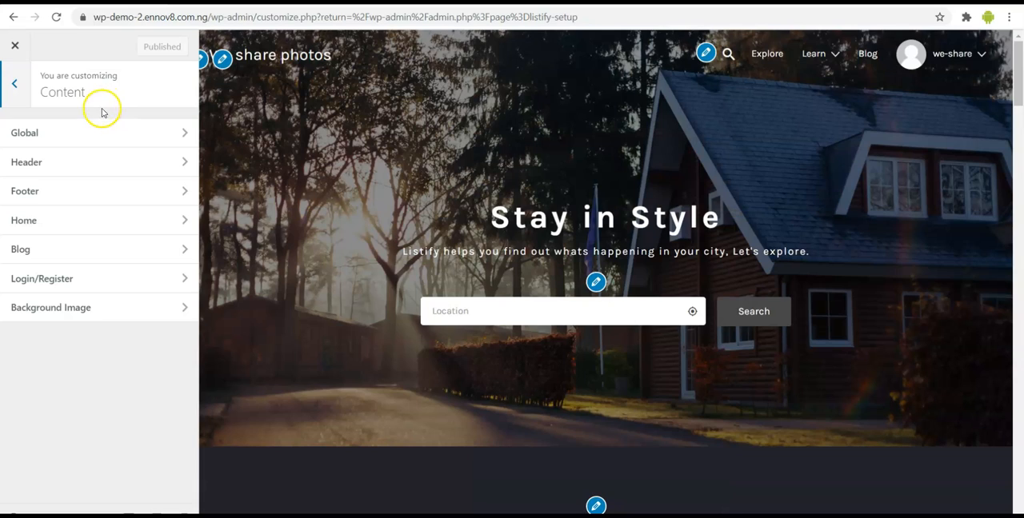
- Review the Global content style options and keep Minimal as the Content Box & Widget Style
left_click(91, 132)
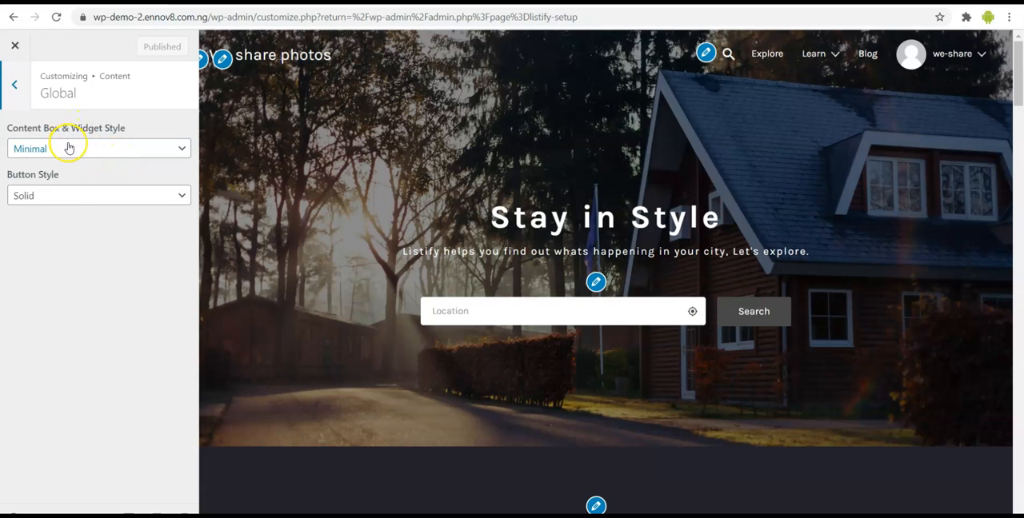
left_click(110, 152)
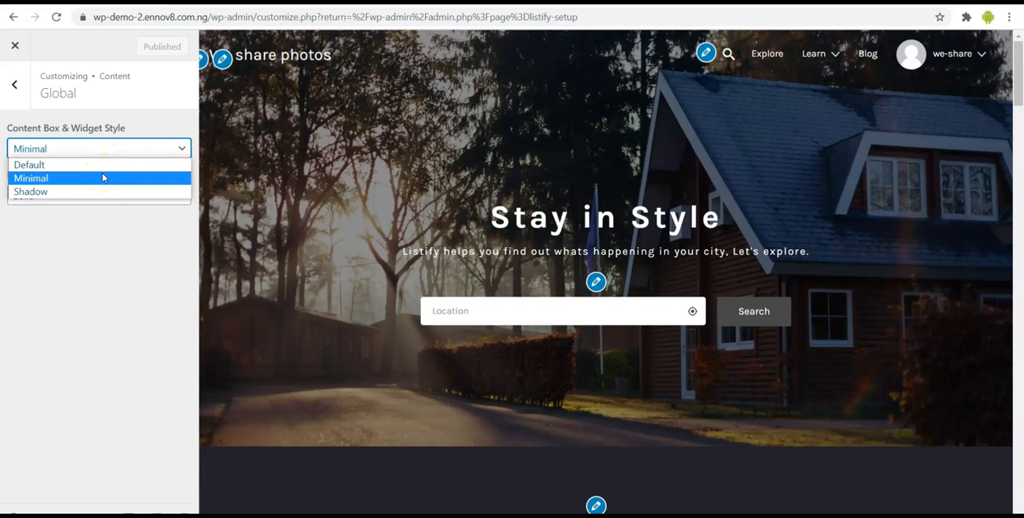
left_click(102, 176)
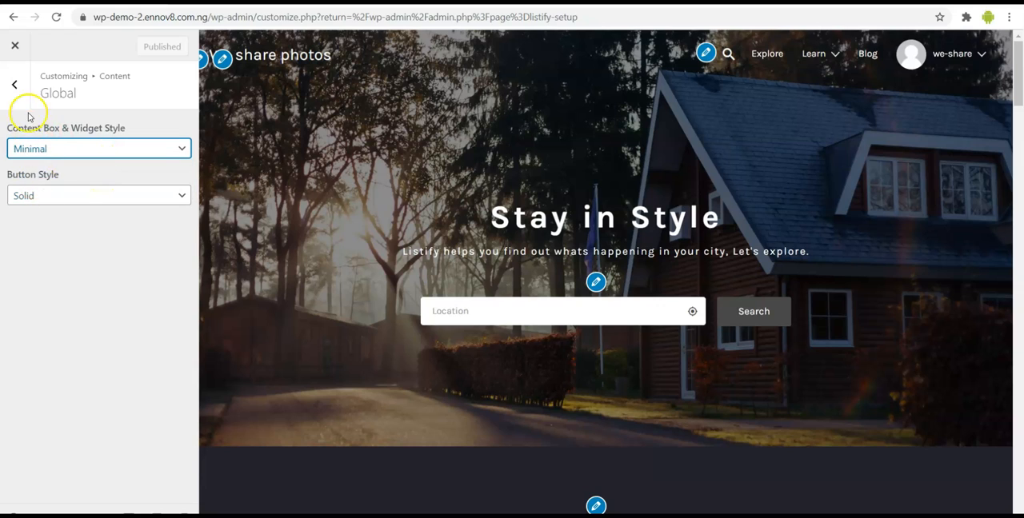
left_click(20, 85)
- Choose share.png from the Media Library as the logo in the Header content settings
left_click(54, 168)
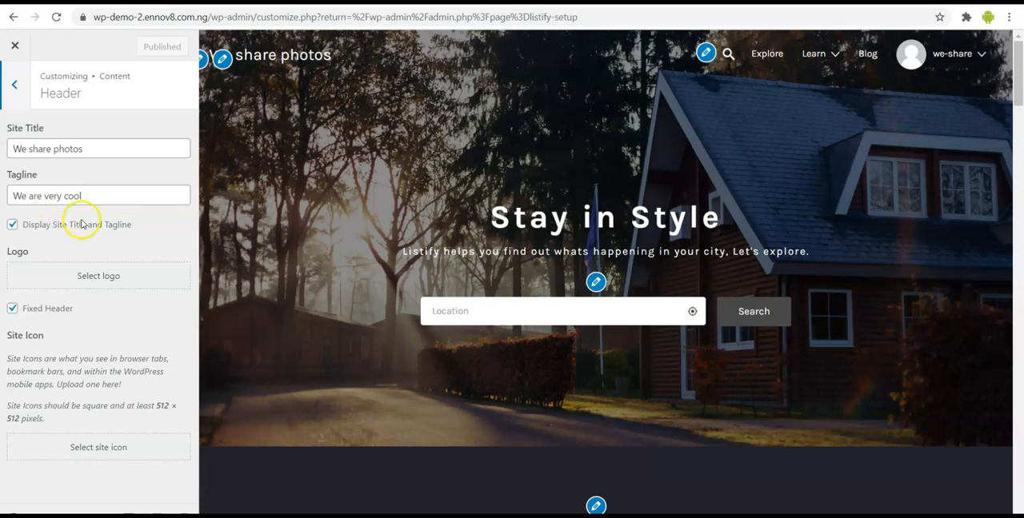
left_click(89, 275)
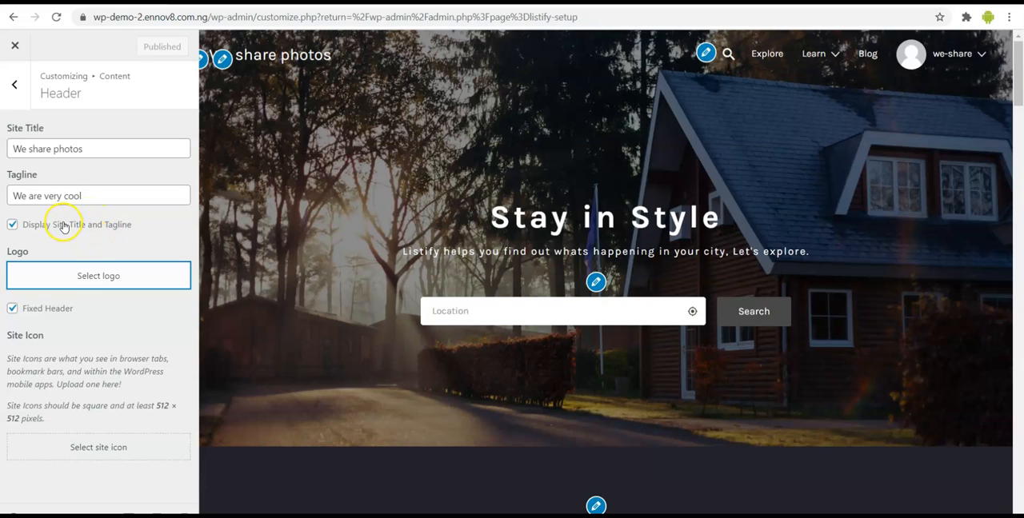
left_click(72, 276)
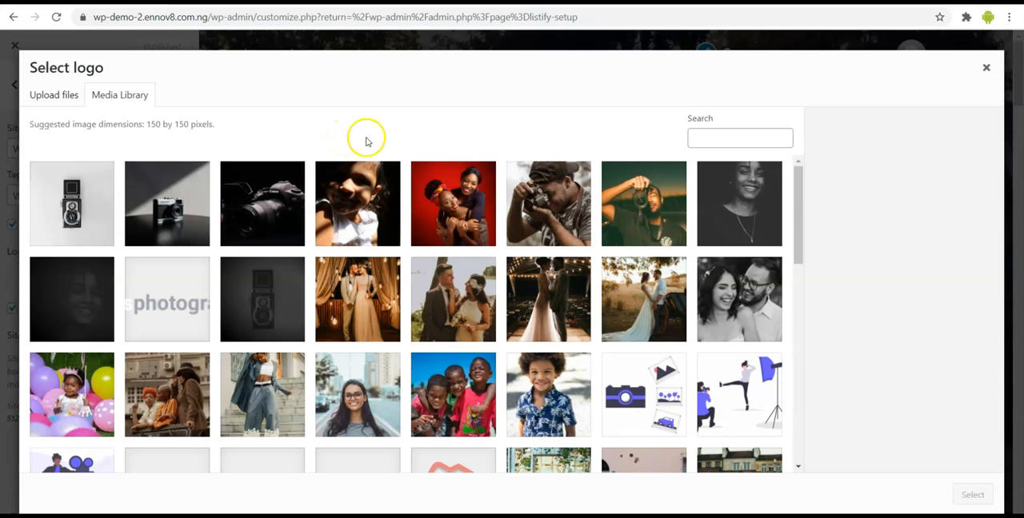
scroll(457, 292, "down", 1)
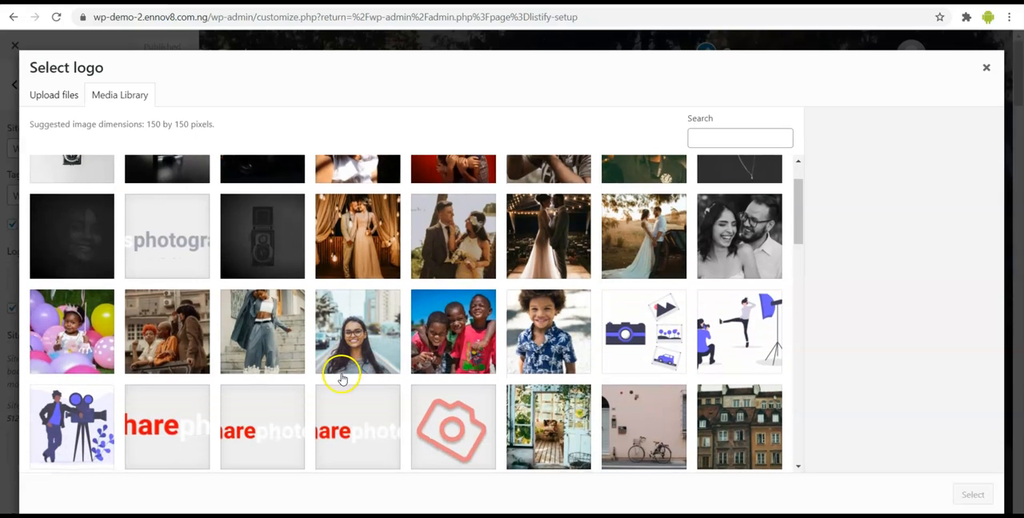
left_click(350, 411)
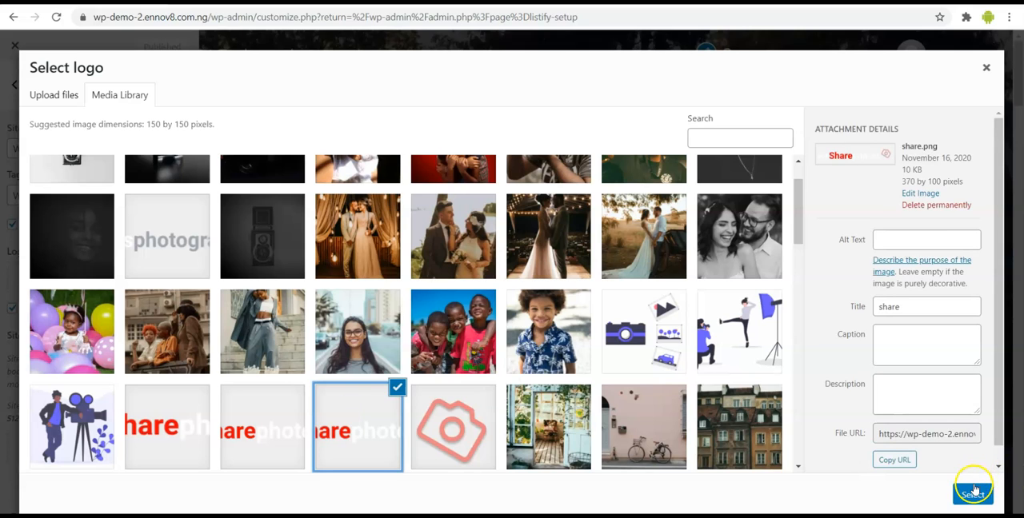
left_click(972, 496)
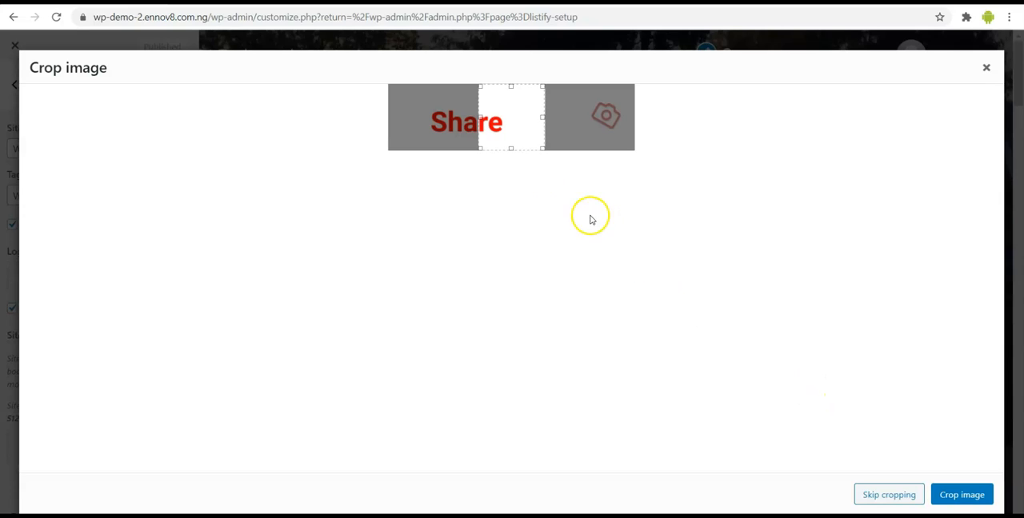
- Extend the logo's crop area to the full width of the image and apply the crop
left_click_drag(481, 117, 419, 118)
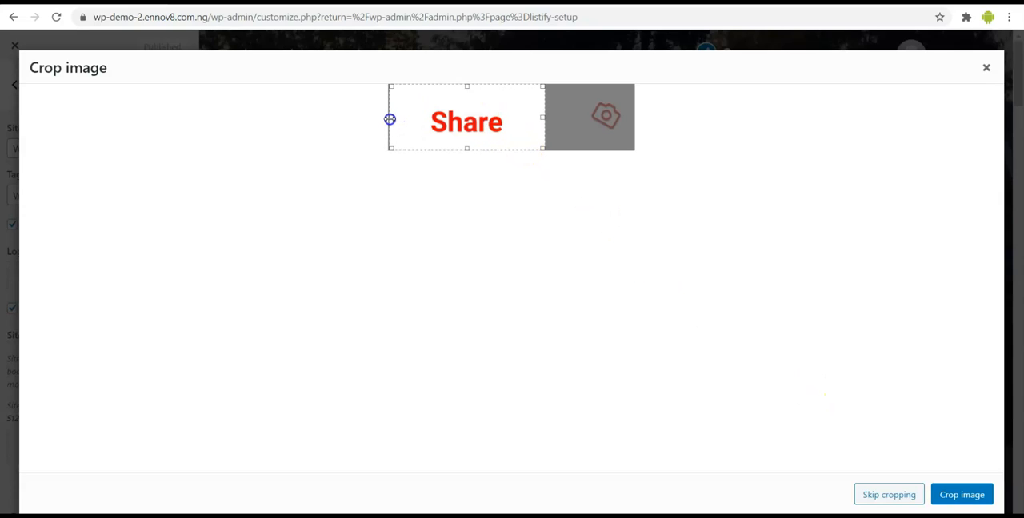
left_click_drag(542, 117, 634, 116)
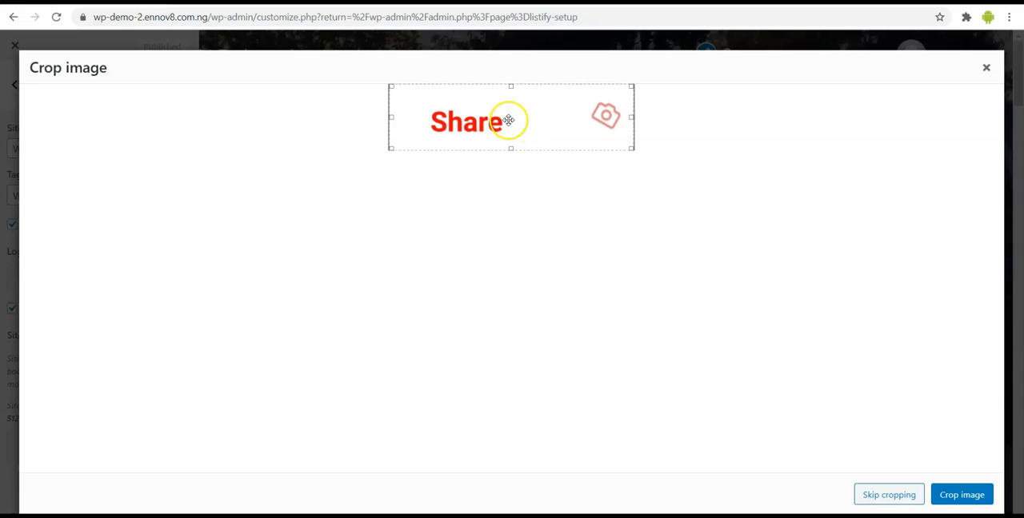
left_click(961, 495)
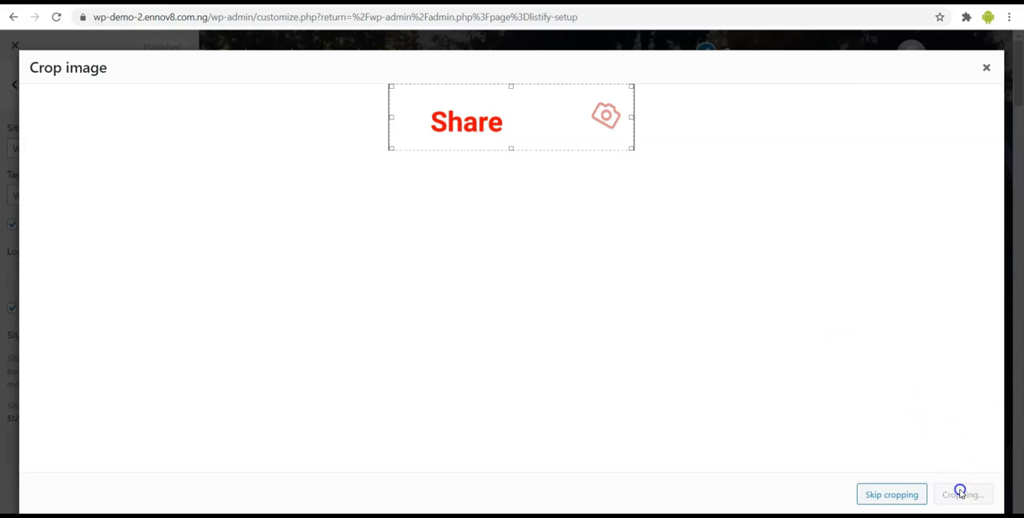
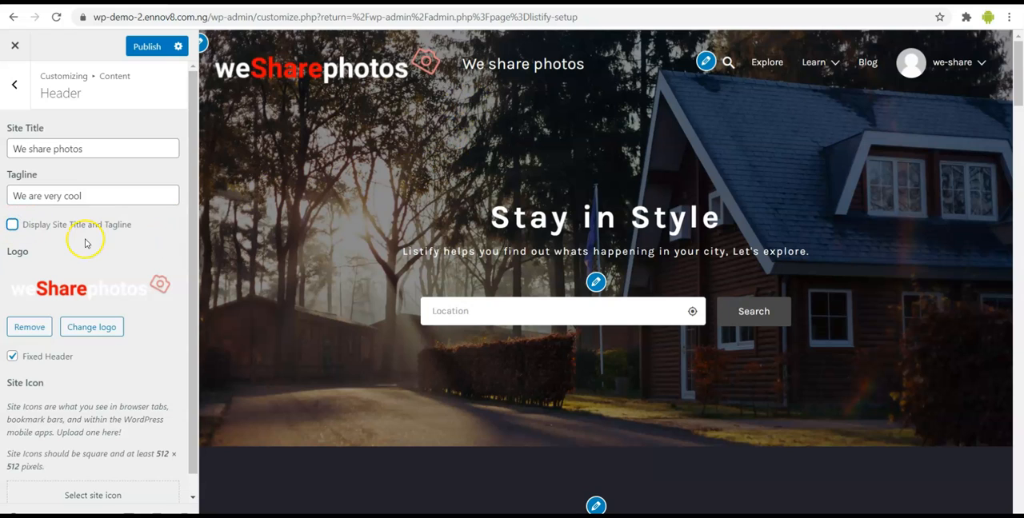
- Check the Header content settings and publish the header with the site title and tagline hidden
scroll(84, 258, "down", 1)
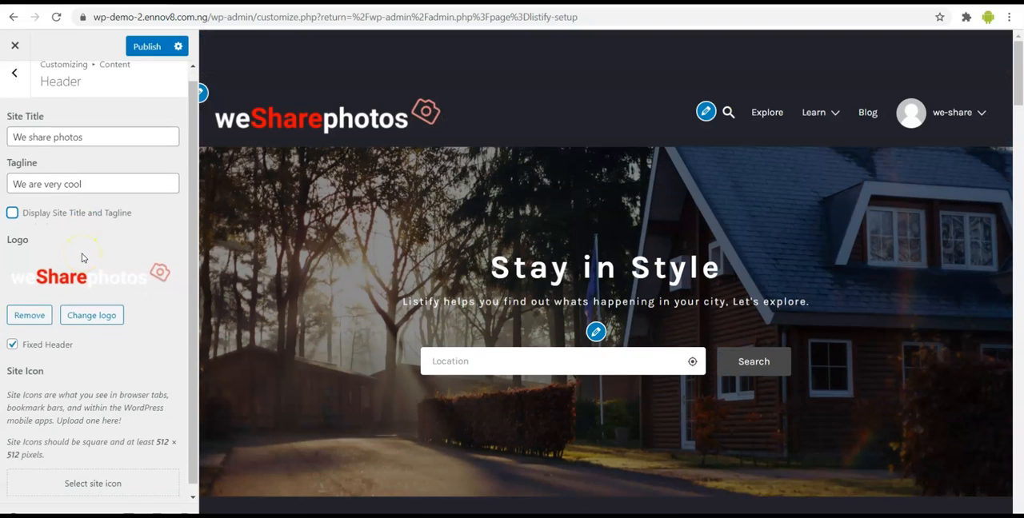
scroll(82, 257, "up", 1)
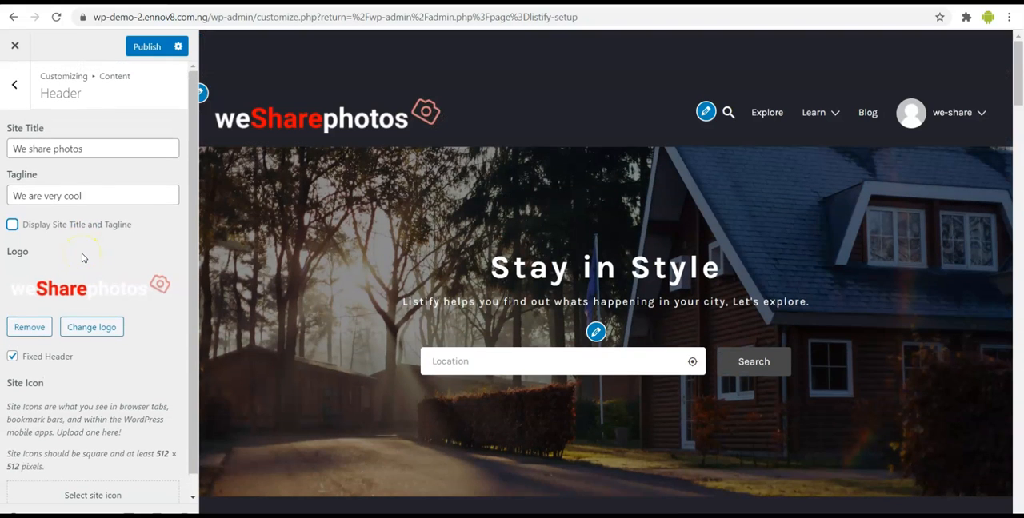
left_click(144, 46)
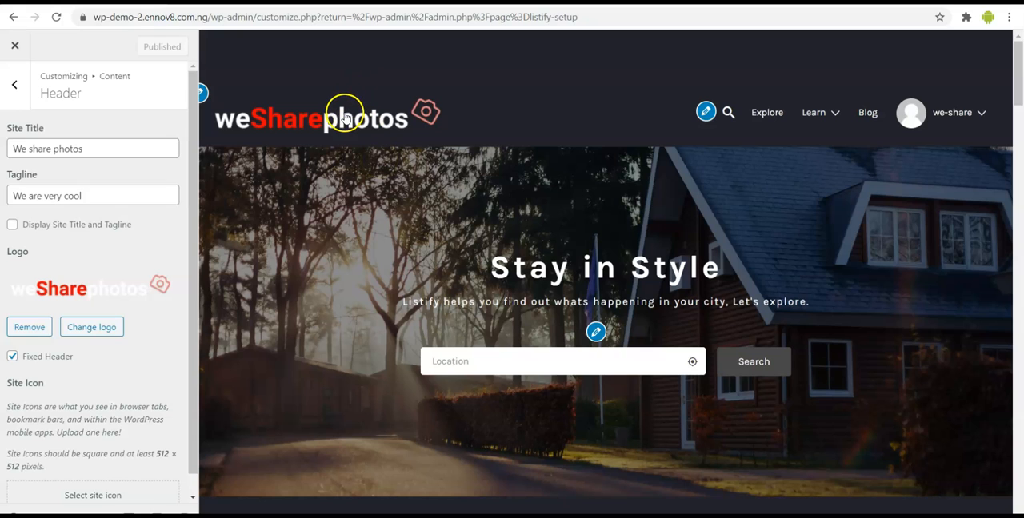
- Set icon.png from the Media Library as the site icon, apply the default crop and publish the change
scroll(341, 192, "down", 1)
scroll(344, 176, "up", 1)
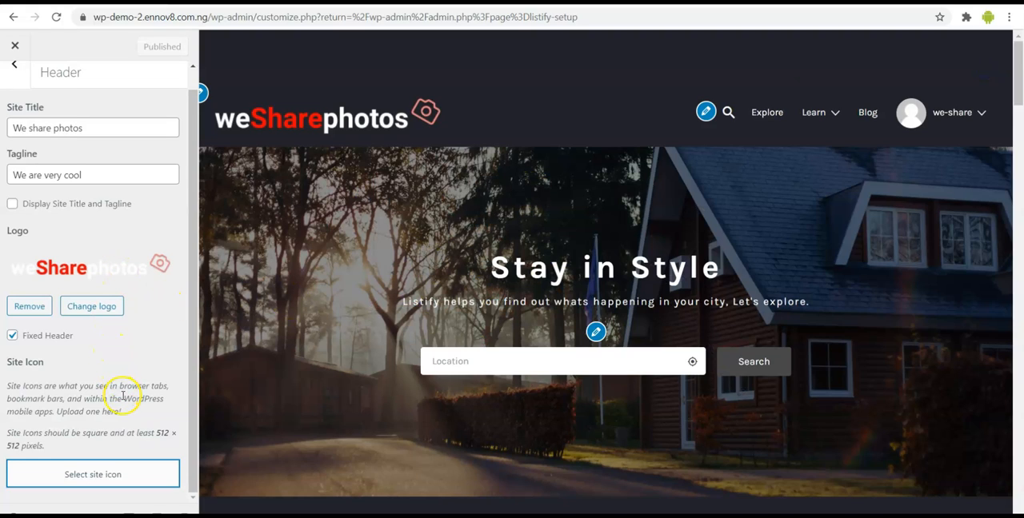
left_click(56, 475)
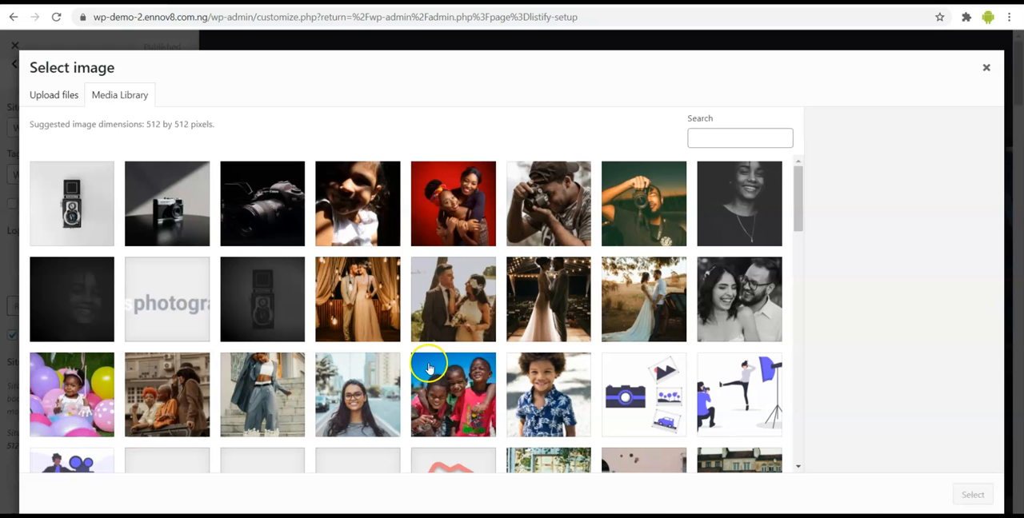
scroll(441, 372, "down", 2)
left_click(445, 385)
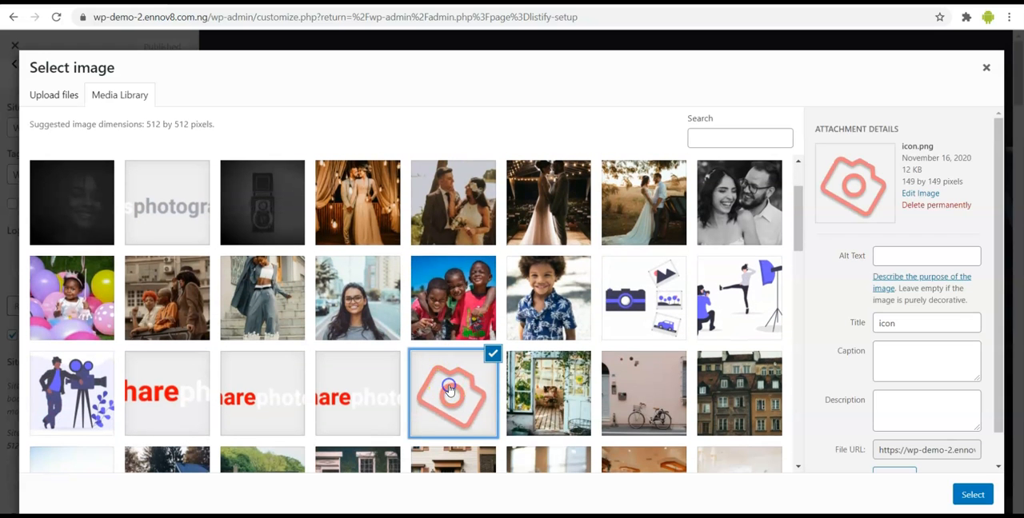
left_click(972, 495)
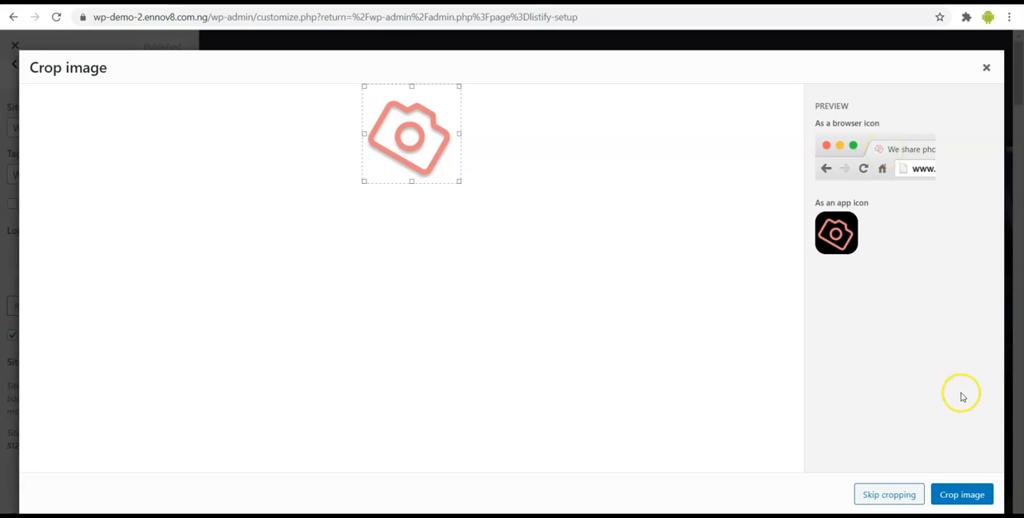
left_click(961, 496)
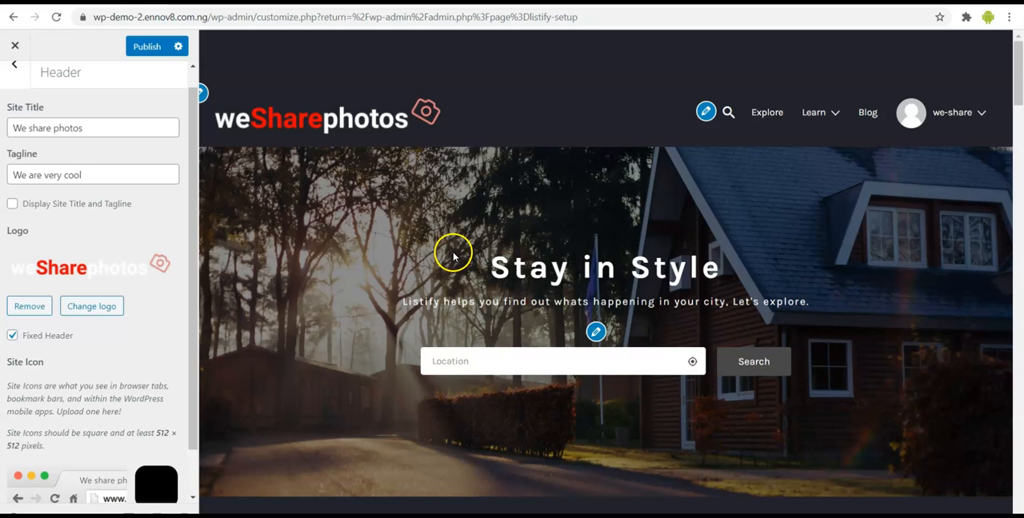
left_click(147, 48)
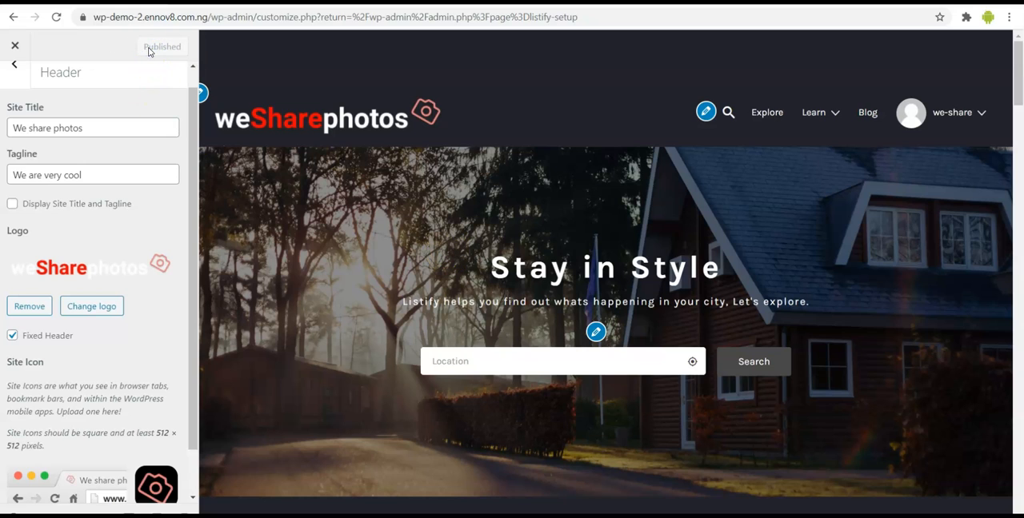
scroll(76, 349, "down", 1)
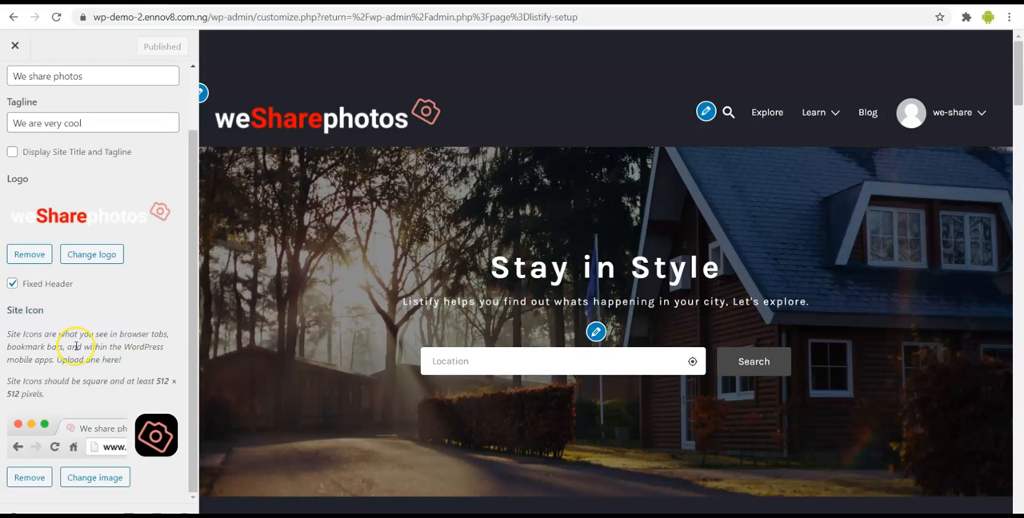
scroll(77, 346, "up", 1)
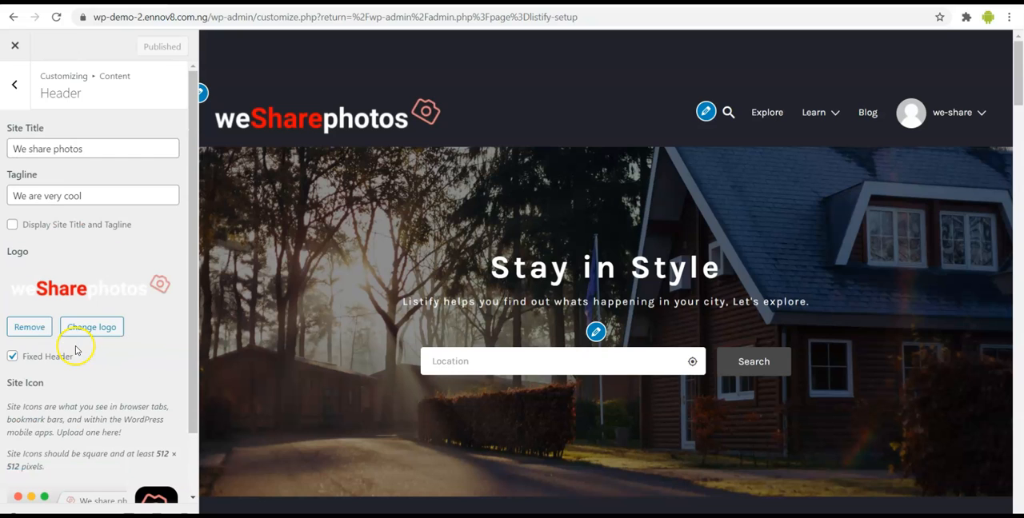
- Review the Footer content settings, comparing the Copyright Text with the footer at the end of the homepage preview
left_click(13, 92)
left_click(78, 194)
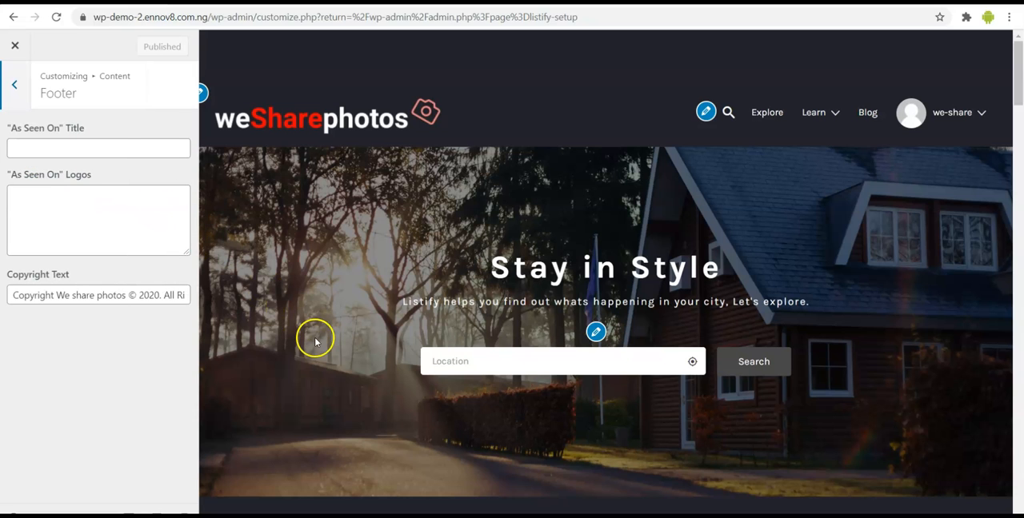
scroll(316, 340, "down", 2)
scroll(316, 340, "down", 20)
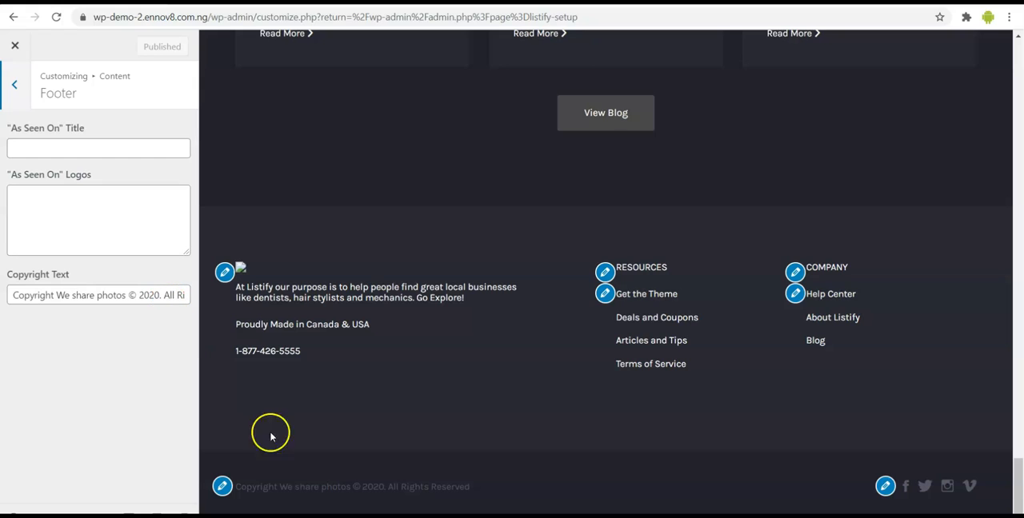
left_click(128, 296)
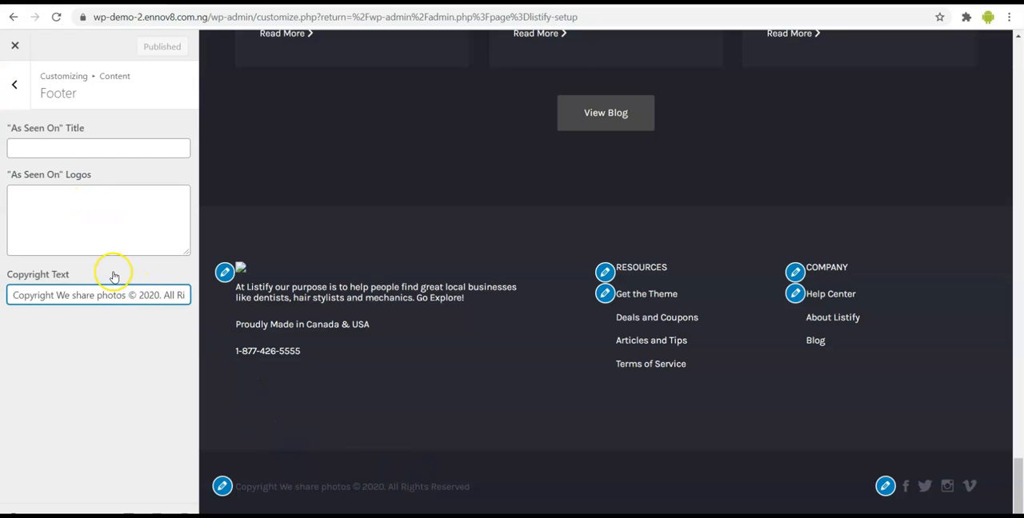
- Examine the Home content settings and compare them with the homepage's Stay in Style banner and How it Works section
left_click(16, 84)
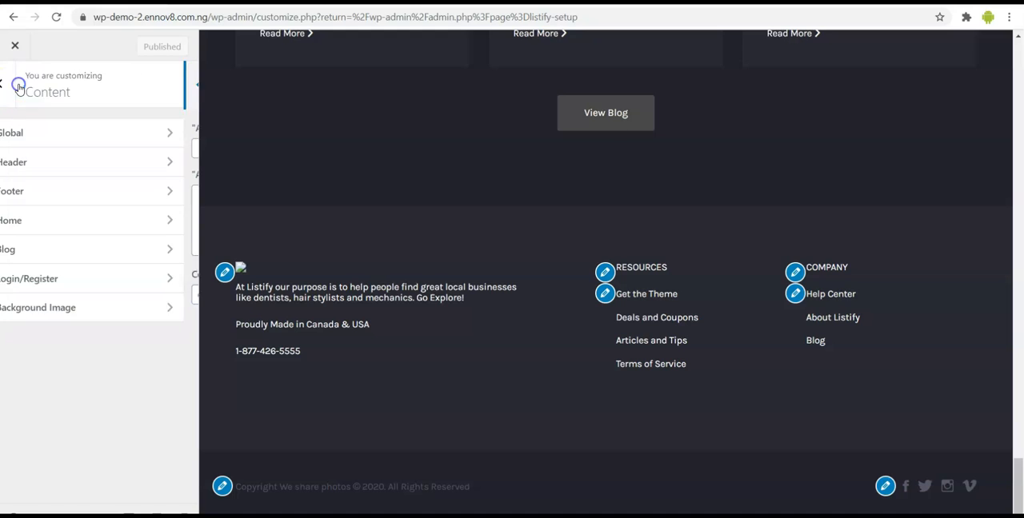
left_click(68, 221)
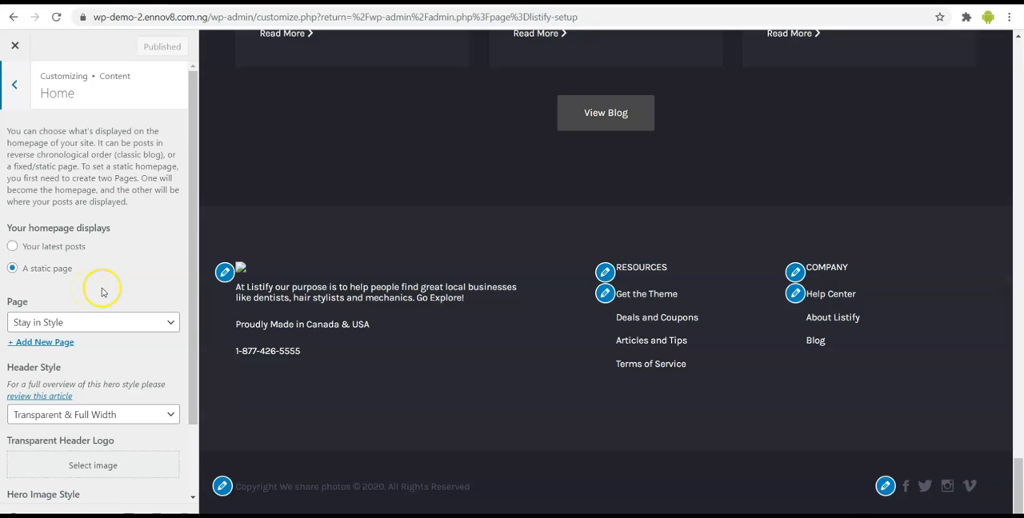
scroll(391, 286, "up", 20)
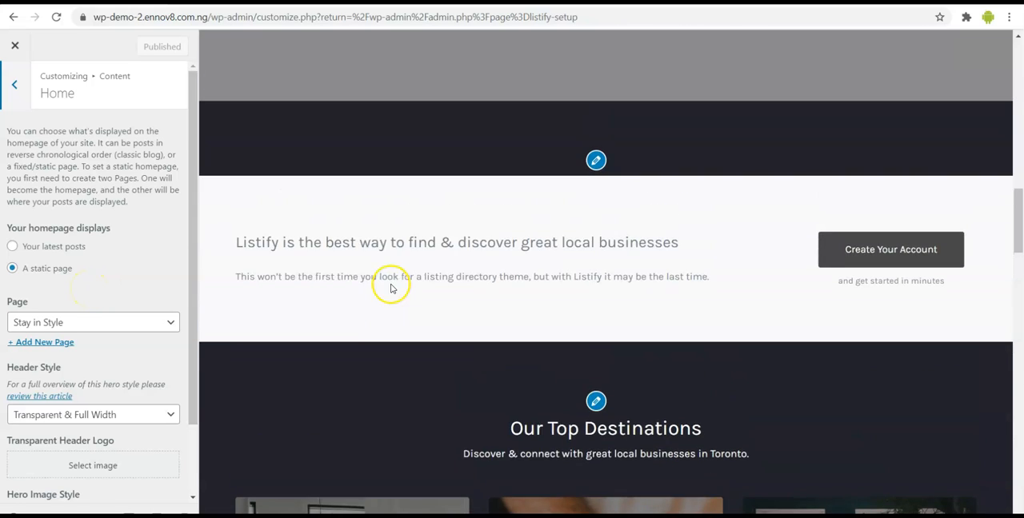
scroll(391, 286, "up", 5)
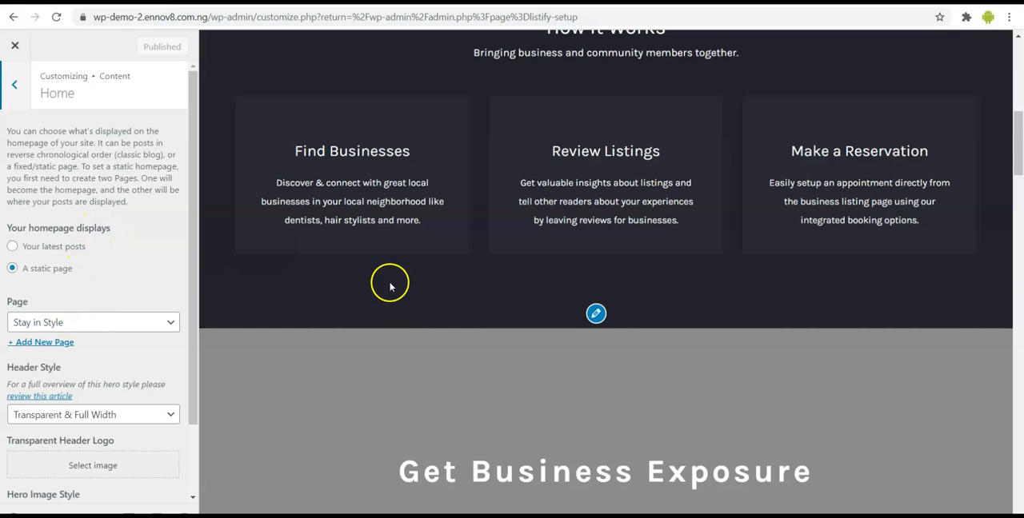
scroll(613, 281, "up", 5)
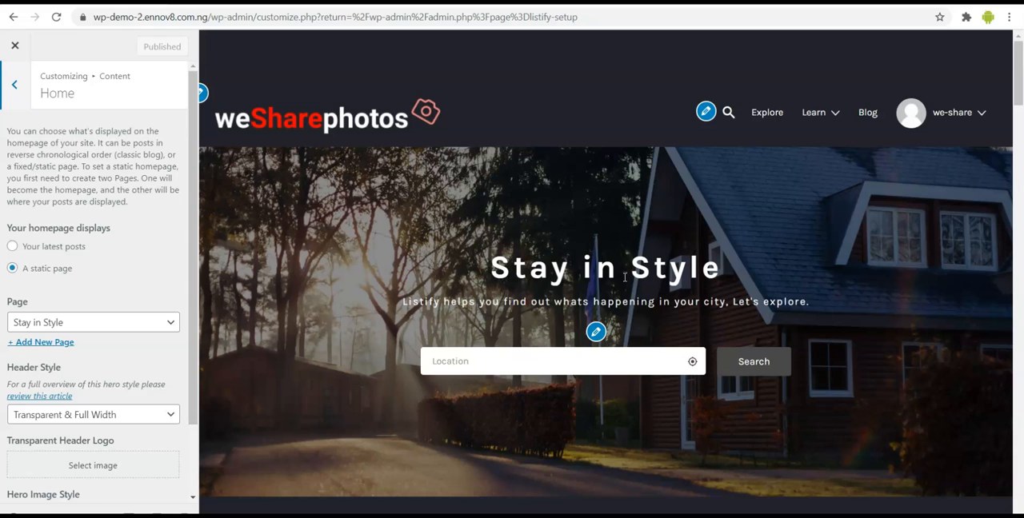
left_click(673, 266)
scroll(327, 349, "down", 1)
scroll(327, 350, "down", 5)
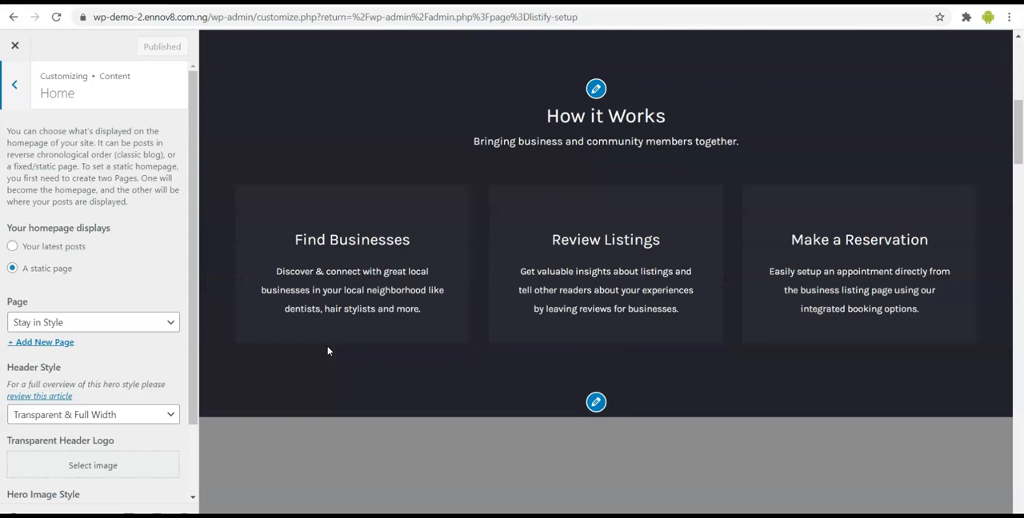
left_click(316, 351)
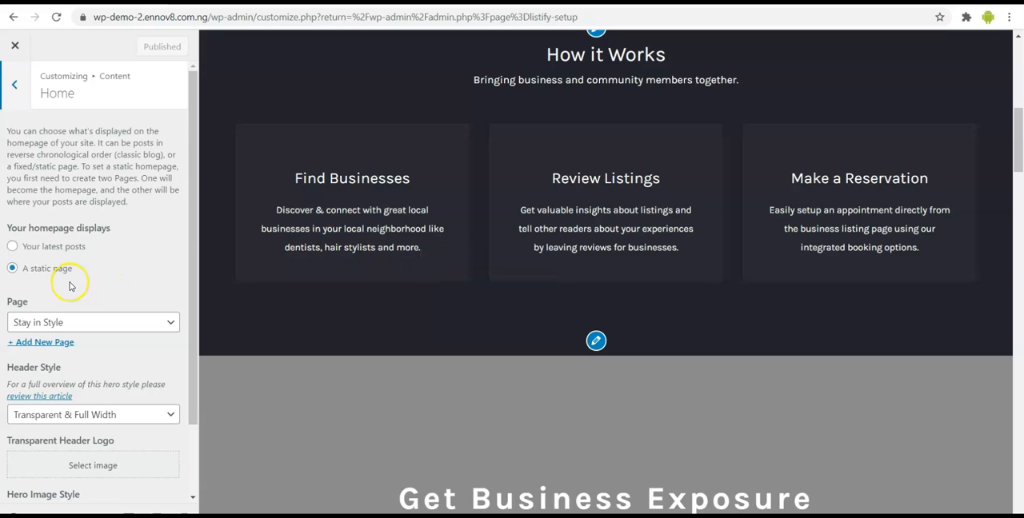
scroll(104, 305, "down", 1)
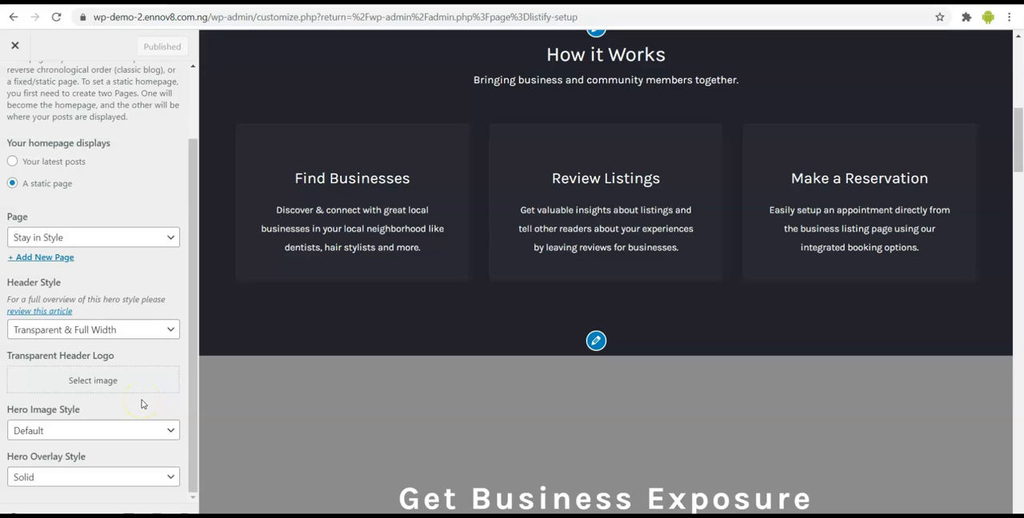
scroll(141, 408, "up", 2)
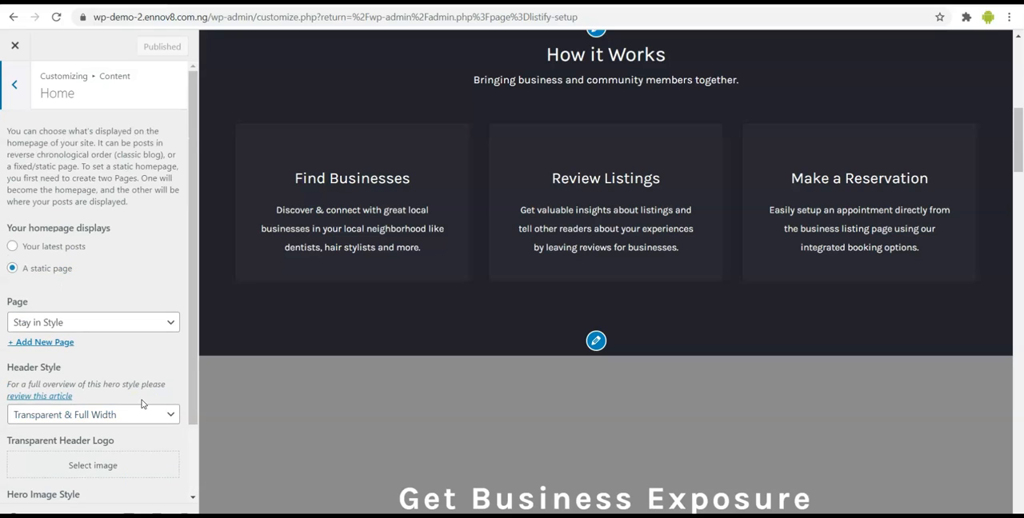
- Review the Blog content settings and keep Articles & Tips as the blog page
left_click(15, 85)
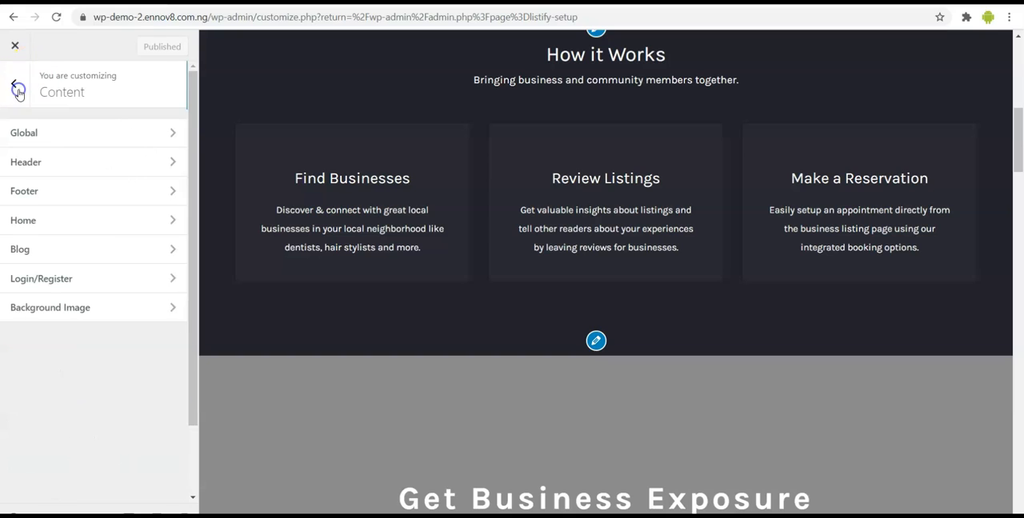
left_click(80, 251)
left_click(130, 150)
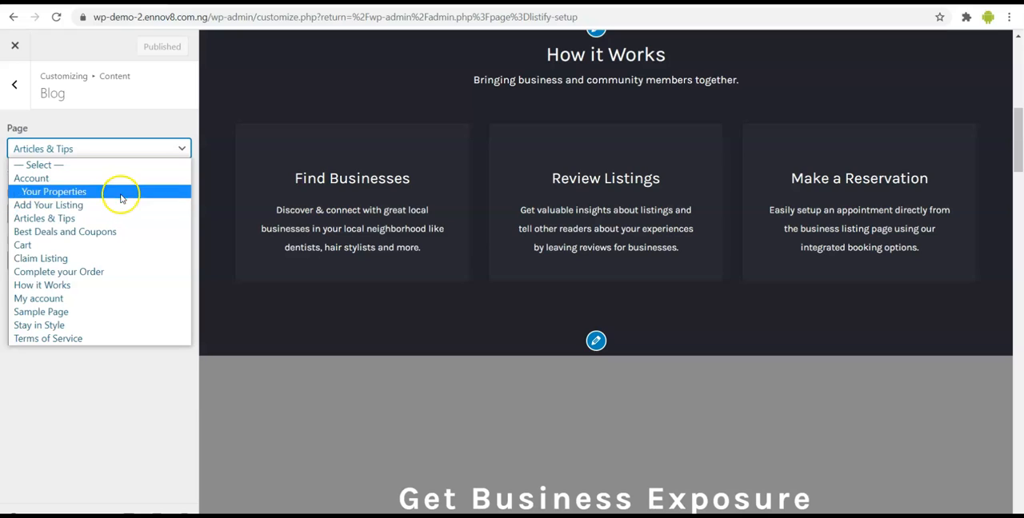
left_click(105, 222)
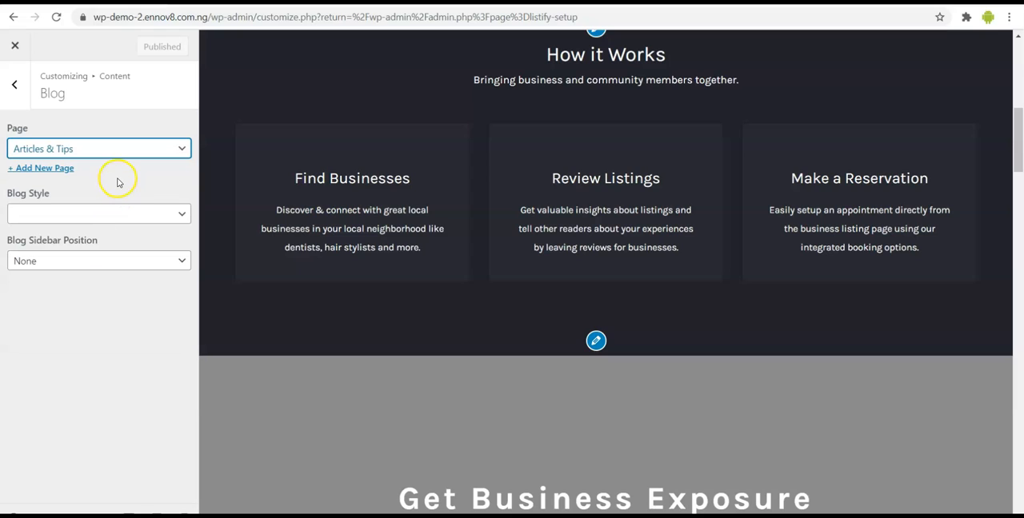
- Change the Register Popup Title in the Login/Register settings to "Sign up for Photography" and publish it
left_click(15, 88)
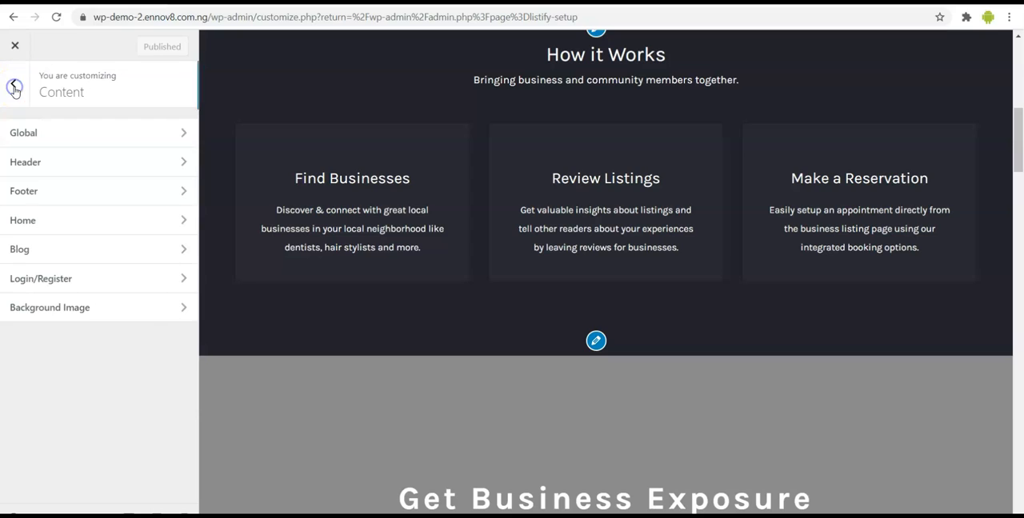
left_click(80, 286)
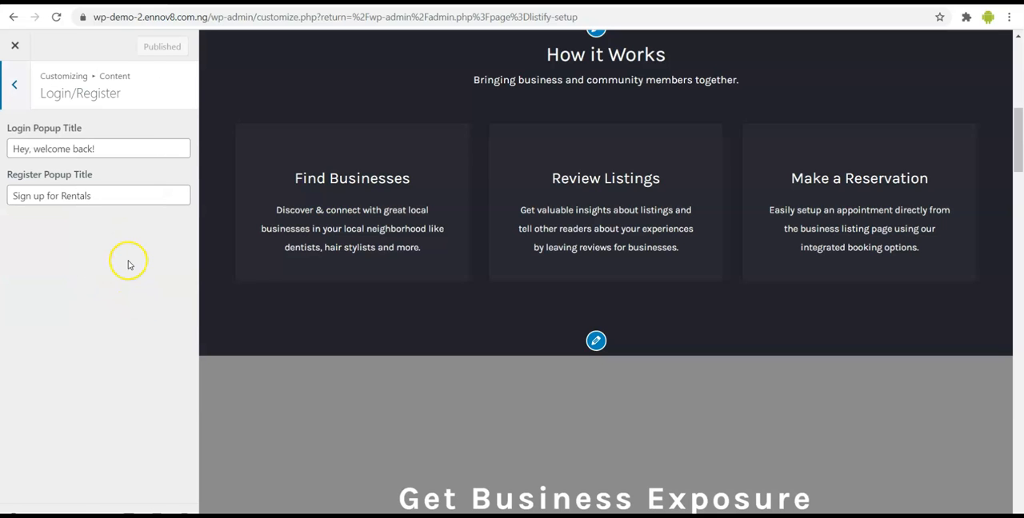
scroll(457, 195, "up", 6)
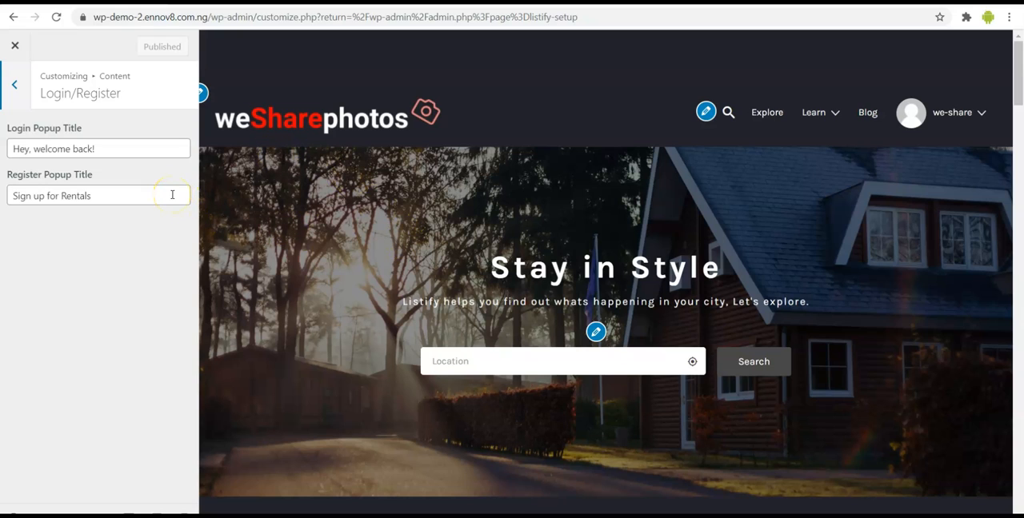
left_click(94, 196)
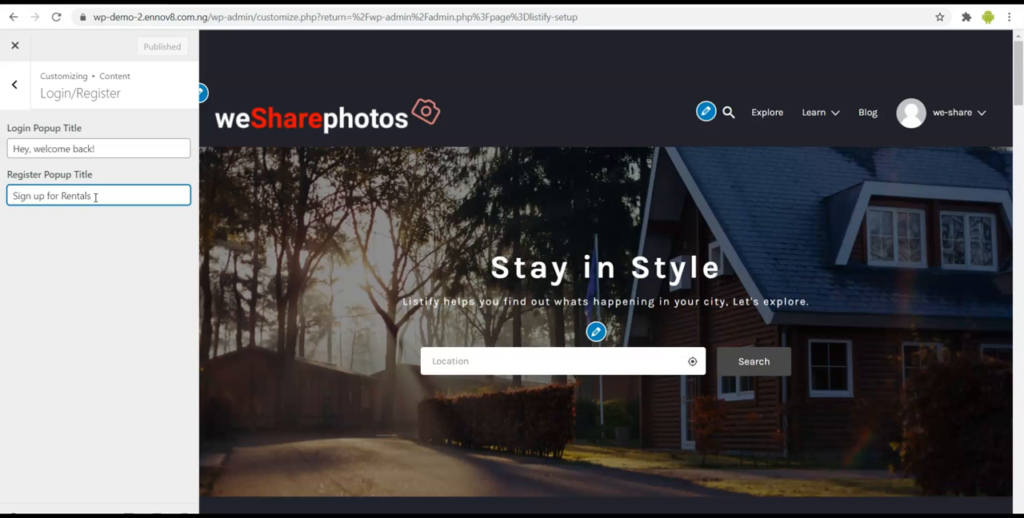
key("BackSpace")
key("BackSpace")
key("BackSpace")
key("BackSpace")
key("BackSpace")
key("BackSpace")
key("BackSpace")
key("BackSpace")
type("Pho")
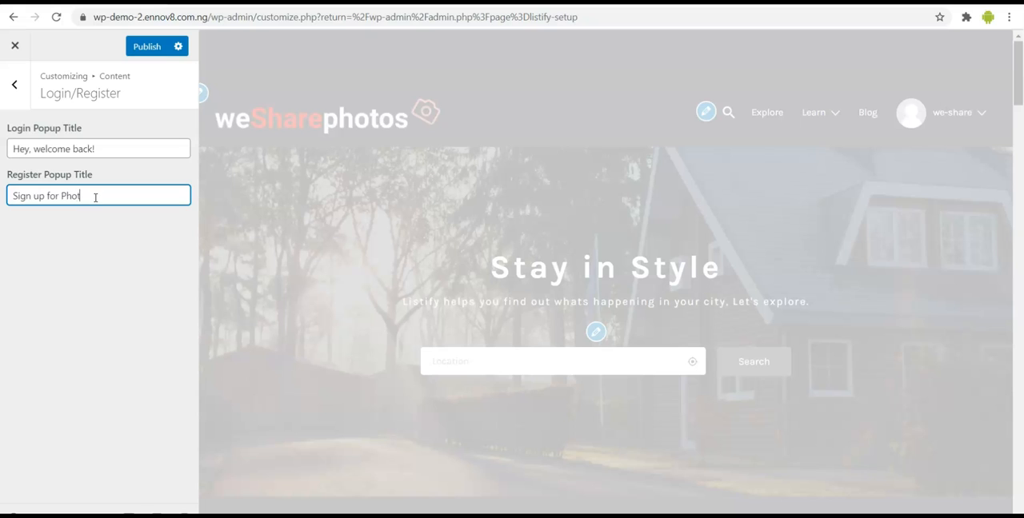
type("tography")
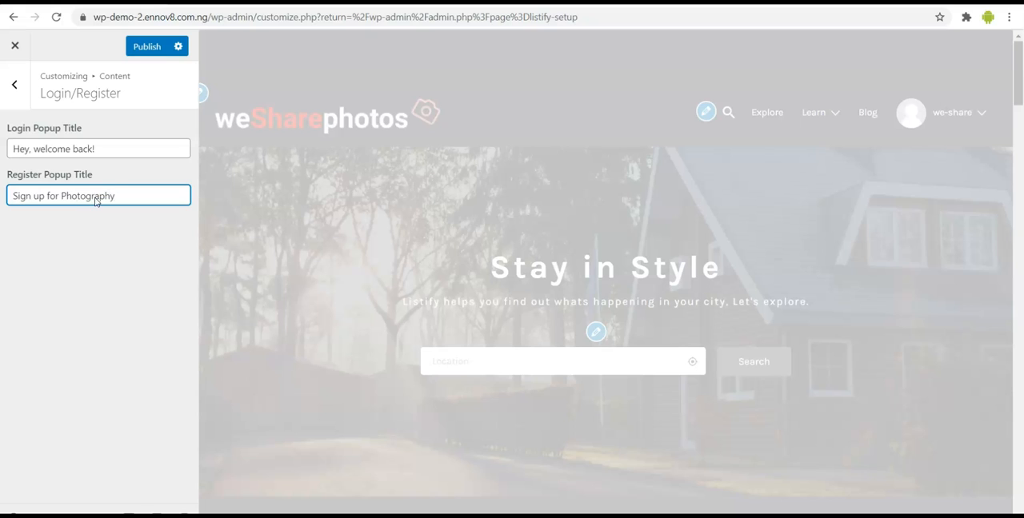
left_click(148, 46)
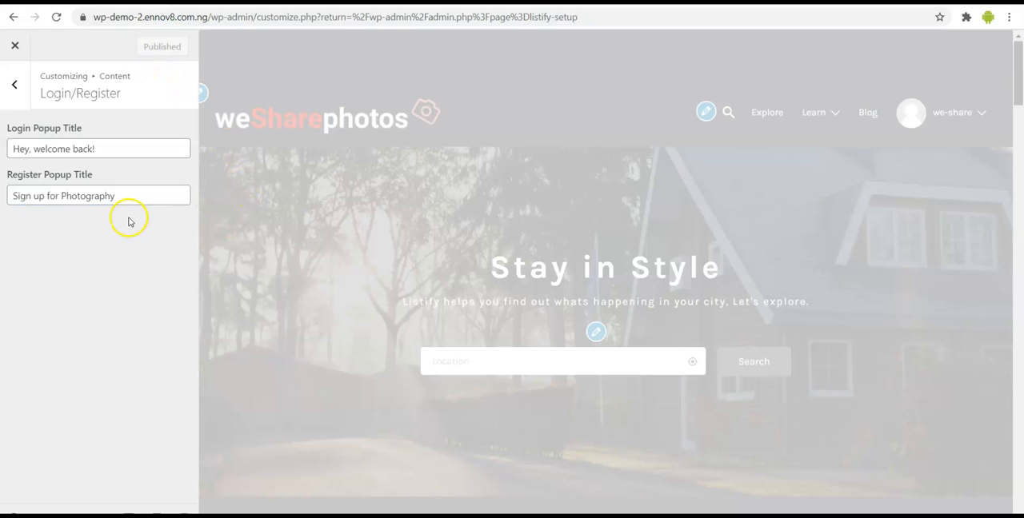
- Review the Background Image content setting and return to the main list of customization sections
left_click(14, 84)
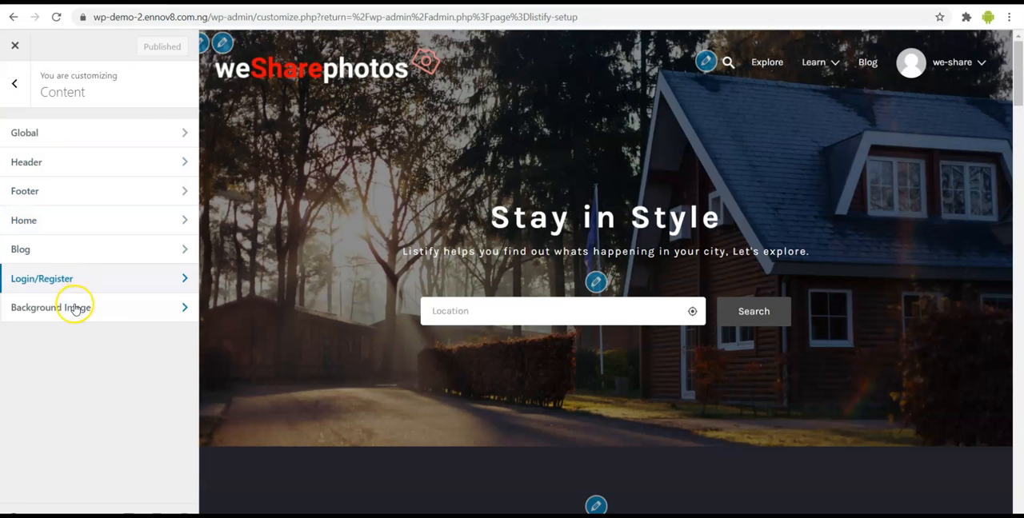
left_click(71, 308)
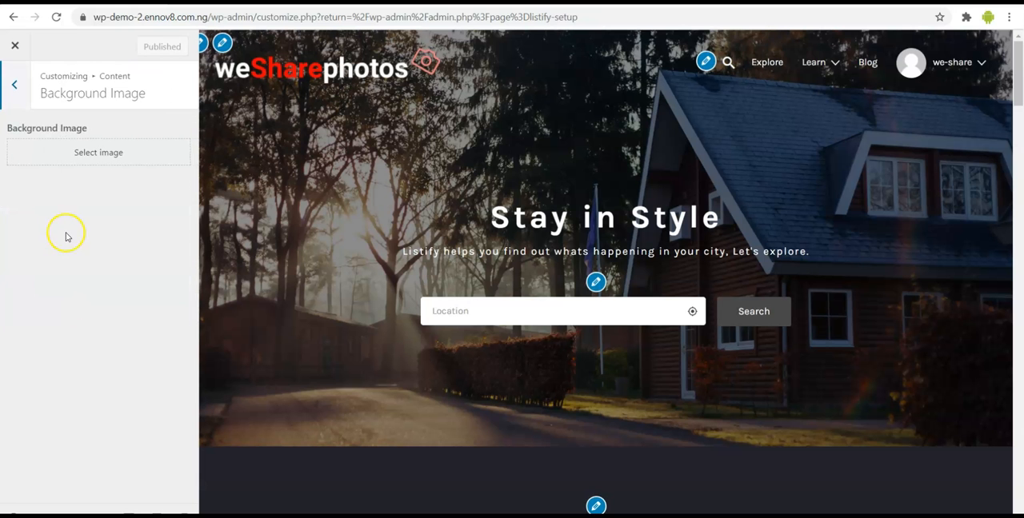
left_click(15, 83)
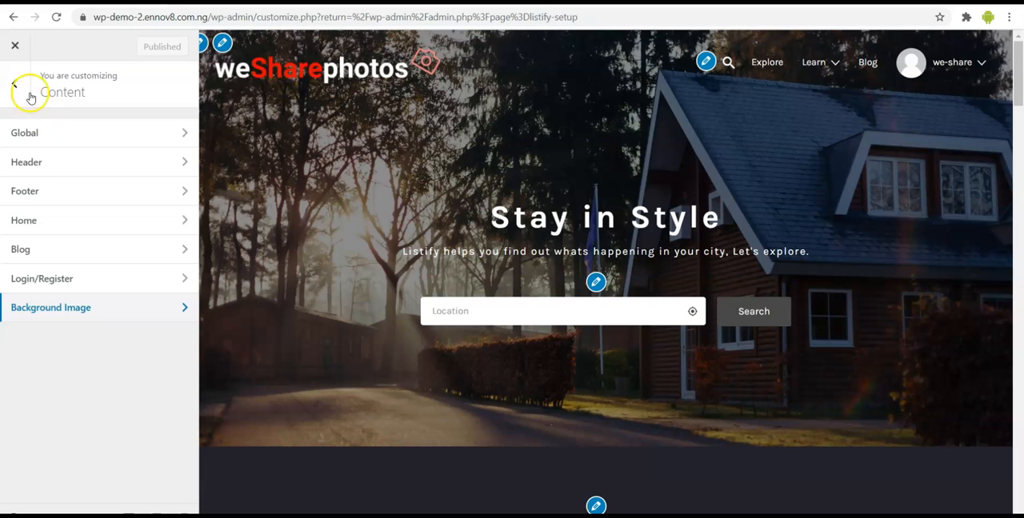
left_click(14, 88)
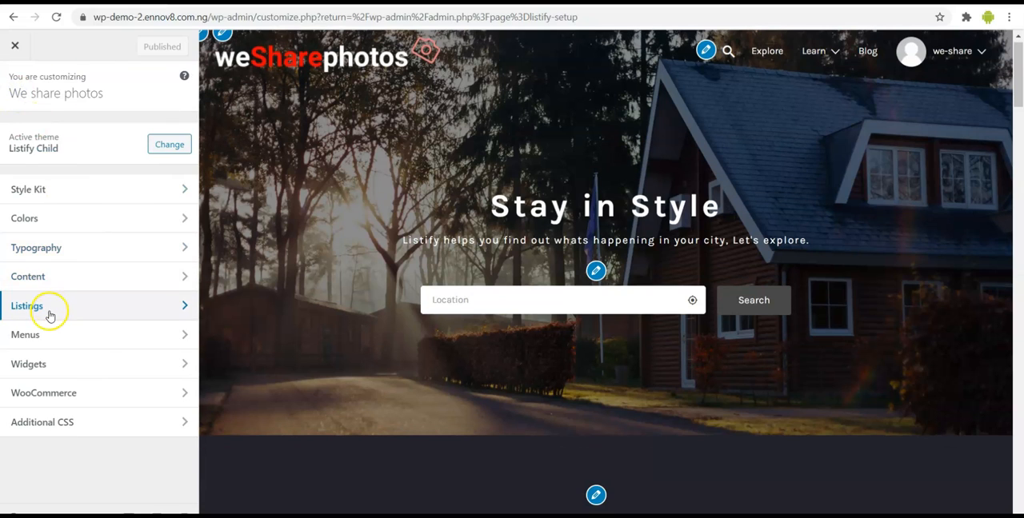
- In the Listings Labels & Behavior settings, set the Singular Label to "Photpgraphy" and the Plural Label to "Photos"
left_click(48, 312)
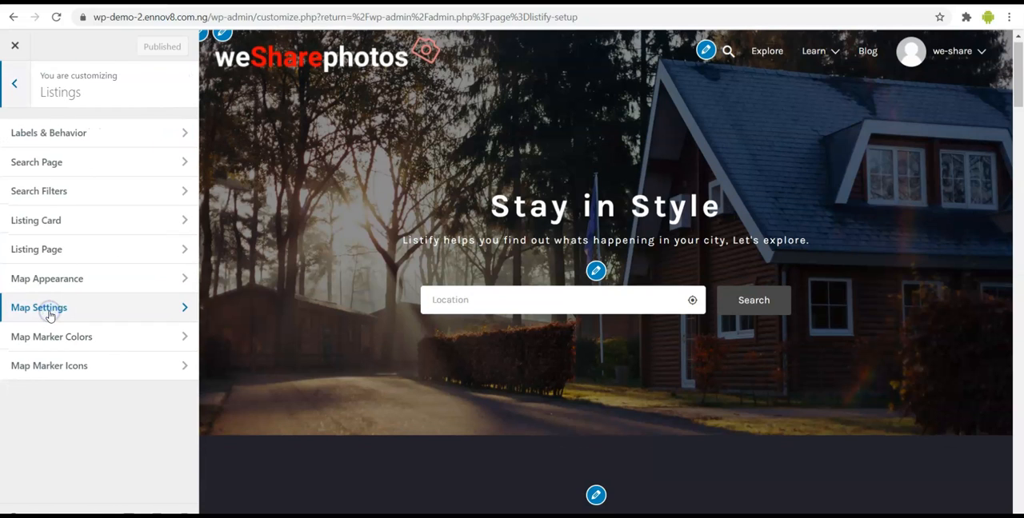
left_click(116, 136)
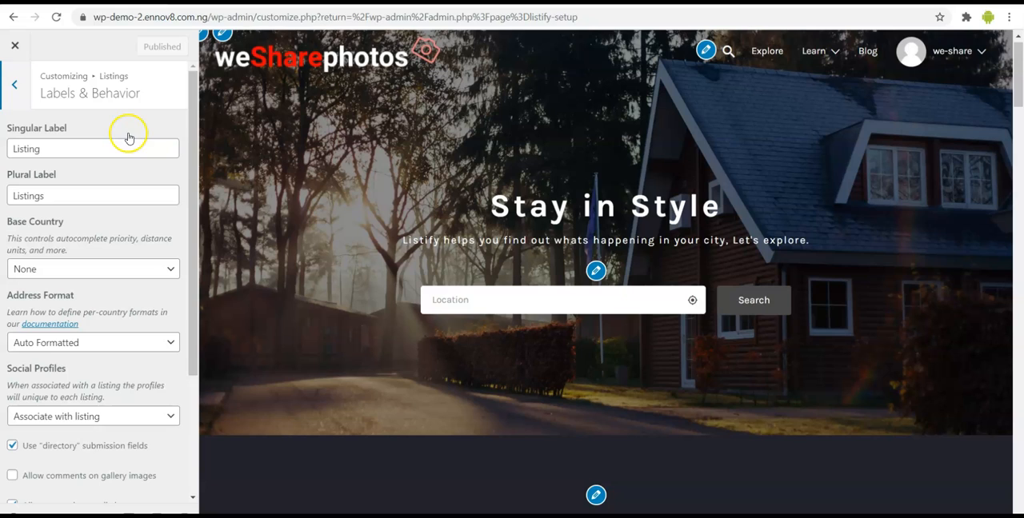
left_click(64, 149)
double_click(55, 150)
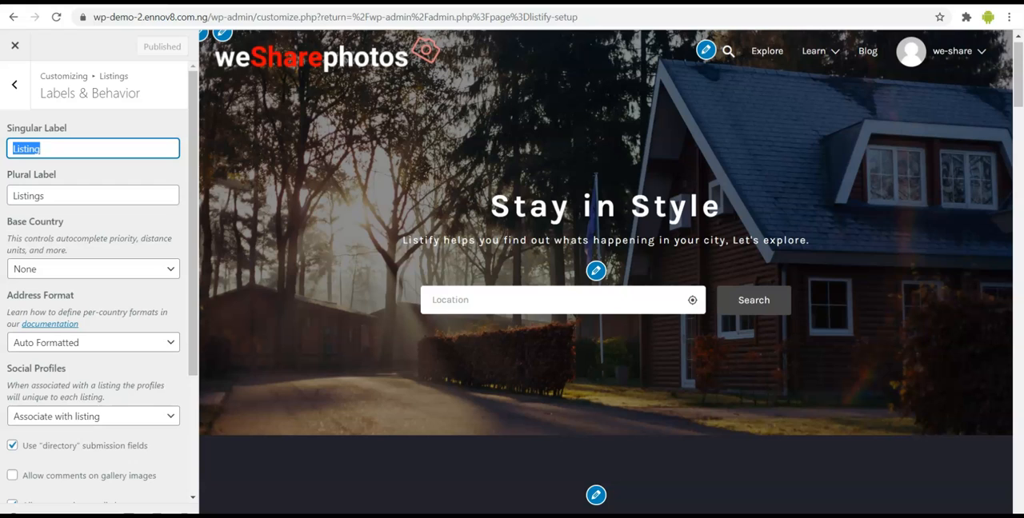
type("Photgraphy")
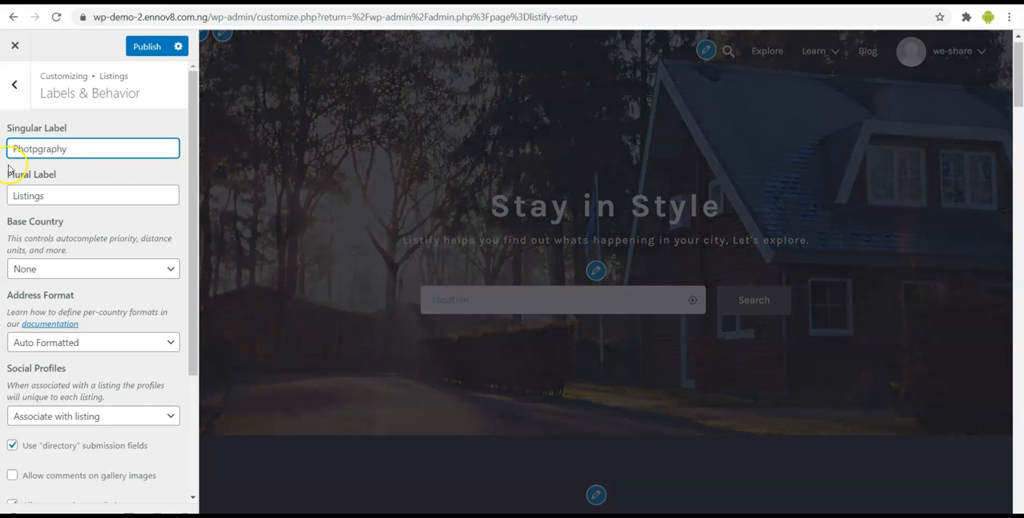
left_click(67, 195)
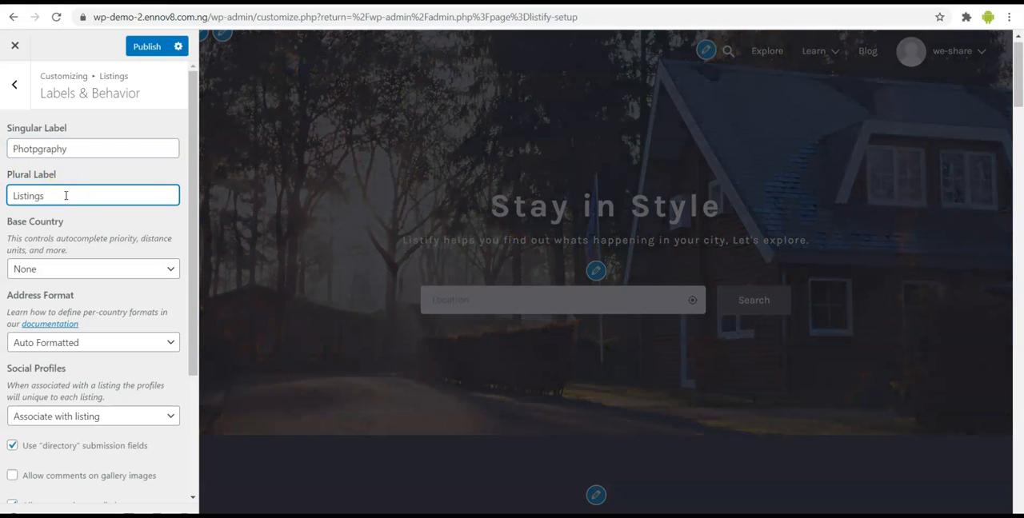
key("BackSpace")
key("BackSpace")
key("BackSpace")
key("BackSpace")
key("BackSpace")
key("BackSpace")
key("BackSpace")
type("Phoyos")
- Set the Base Country to Nigeria and keep the Address Format as Auto Formatted
left_click(66, 269)
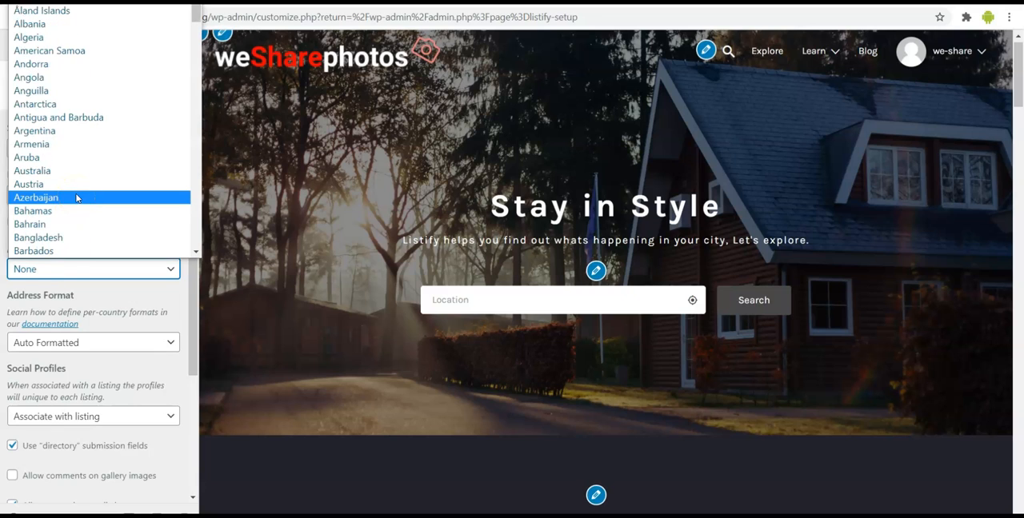
key("n")
scroll(76, 198, "down", 3)
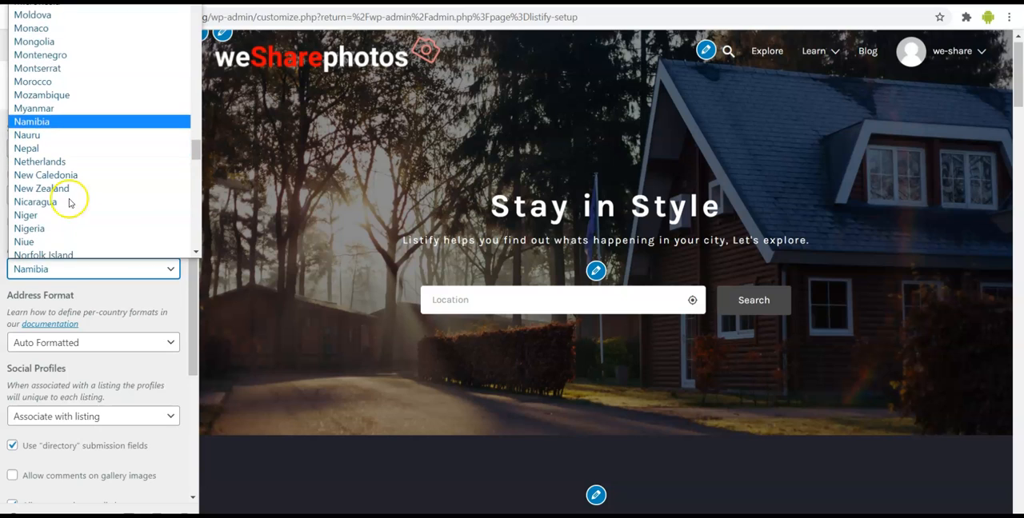
left_click(30, 228)
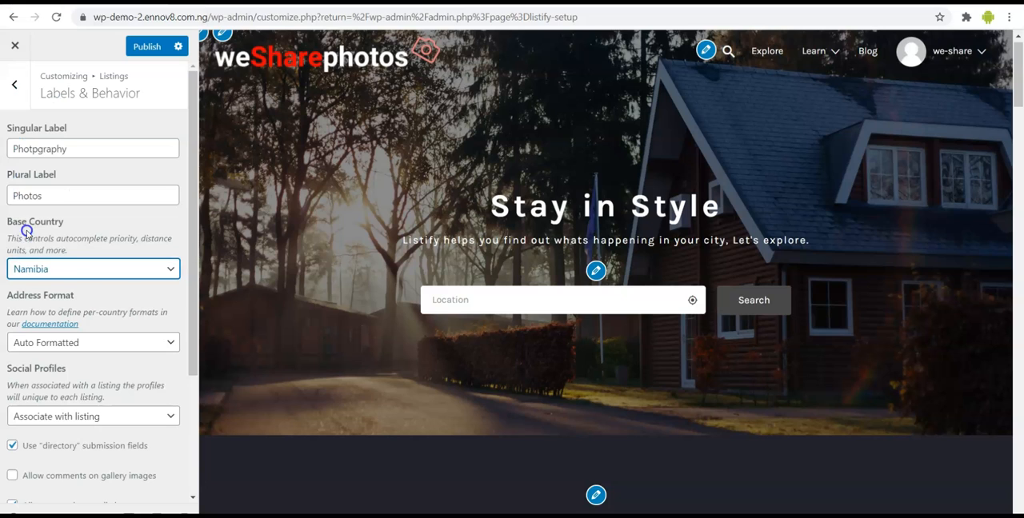
left_click(96, 342)
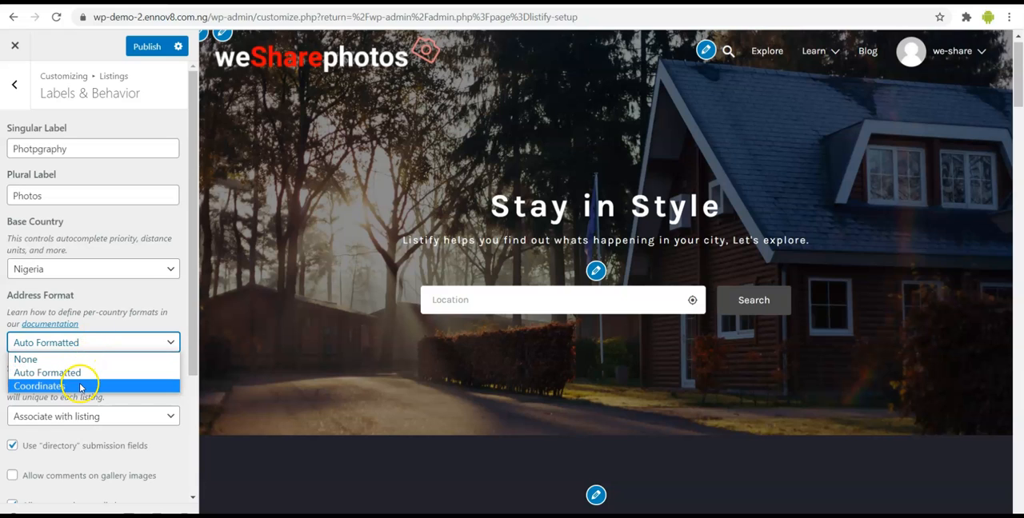
left_click(80, 373)
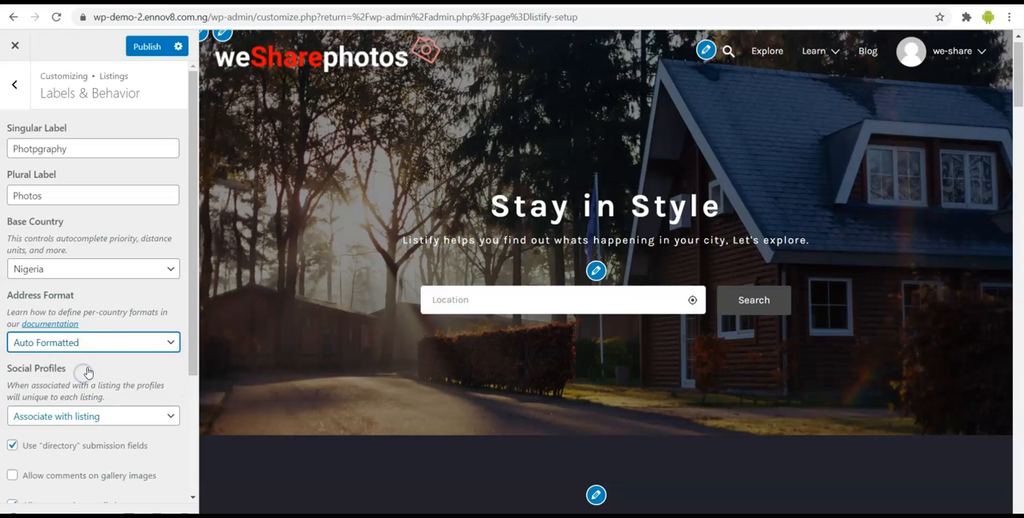
- Keep Social Profiles on Associate with listing and publish the Labels & Behavior changes
scroll(88, 370, "down", 1)
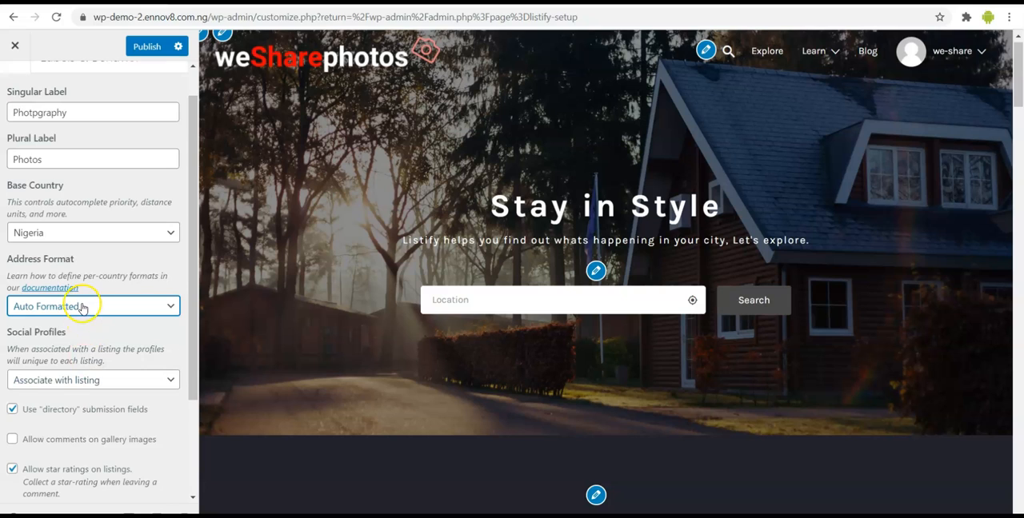
scroll(82, 308, "down", 1)
left_click(72, 336)
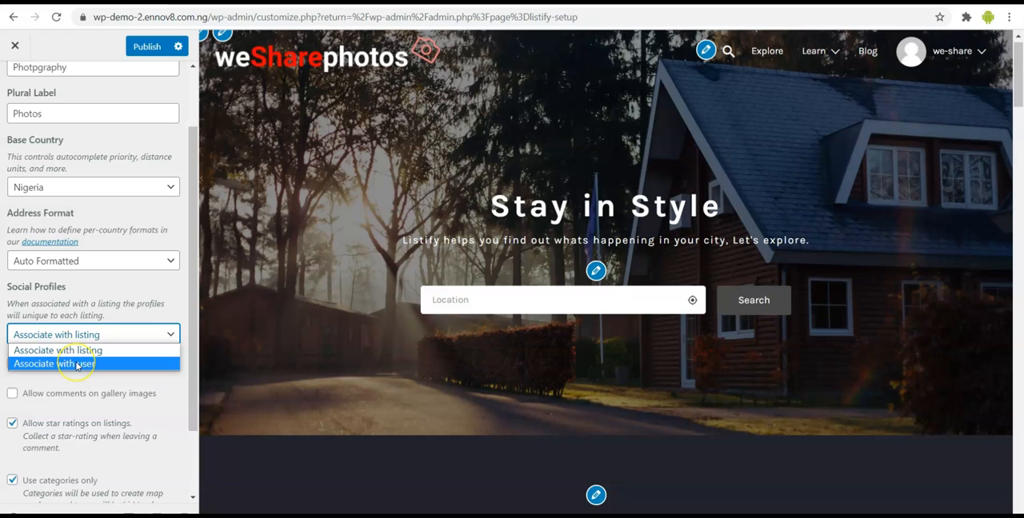
left_click(83, 352)
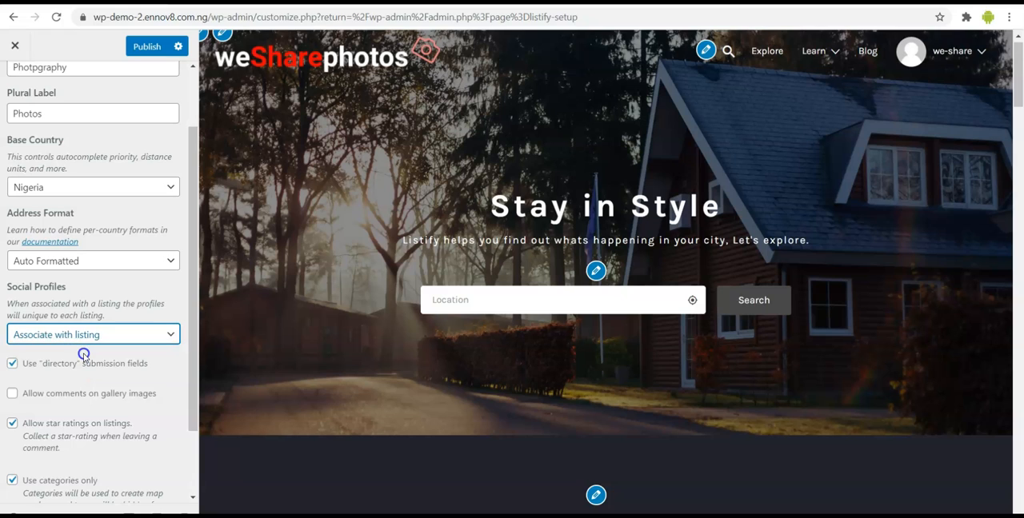
scroll(84, 358, "down", 2)
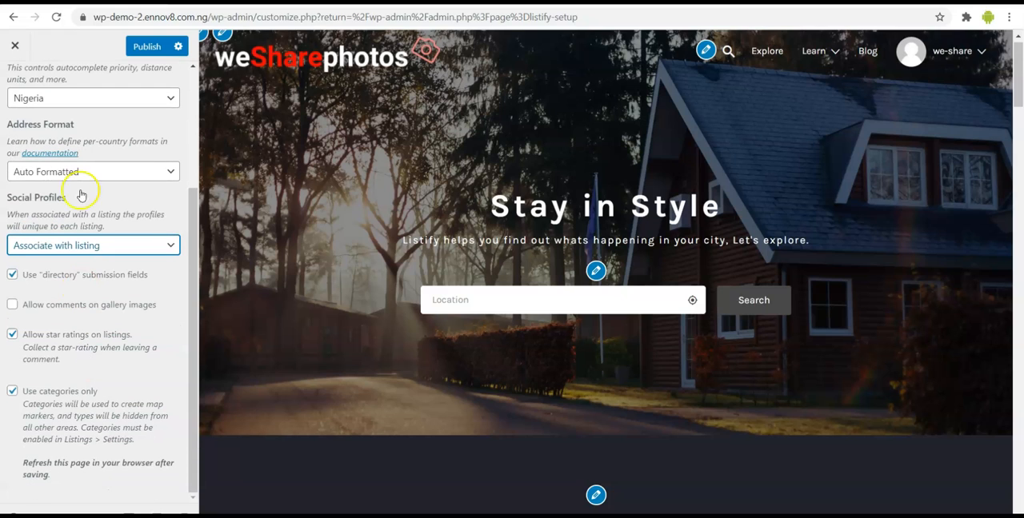
left_click(144, 48)
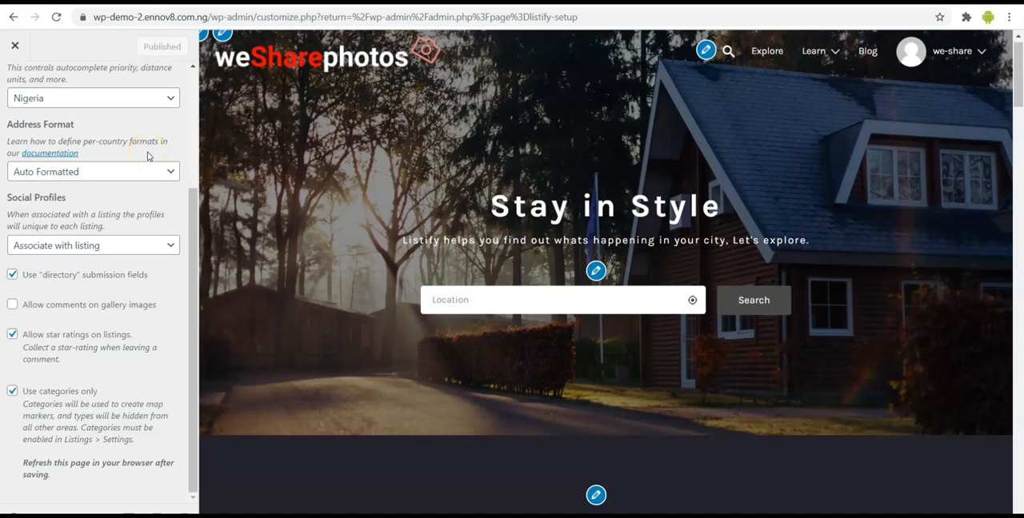
- Compare the listing labels with the Photos entries in the WordPress dashboard's admin menu
scroll(148, 156, "up", 5)
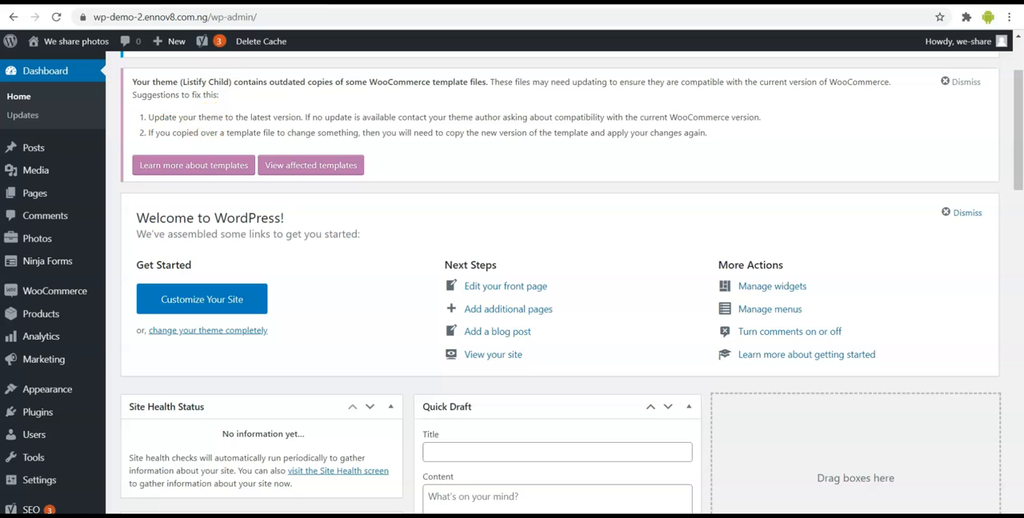
mouse_move(46, 239)
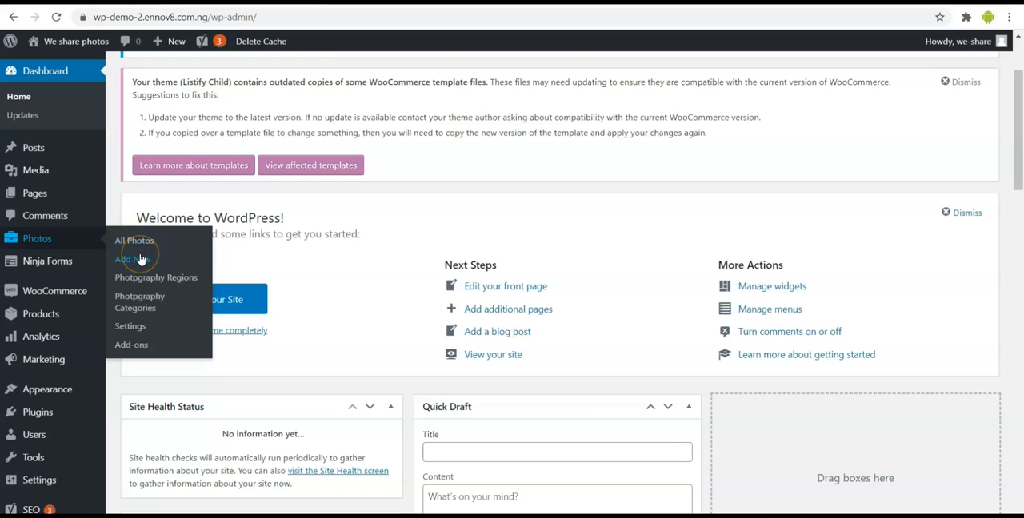
left_click(134, 320)
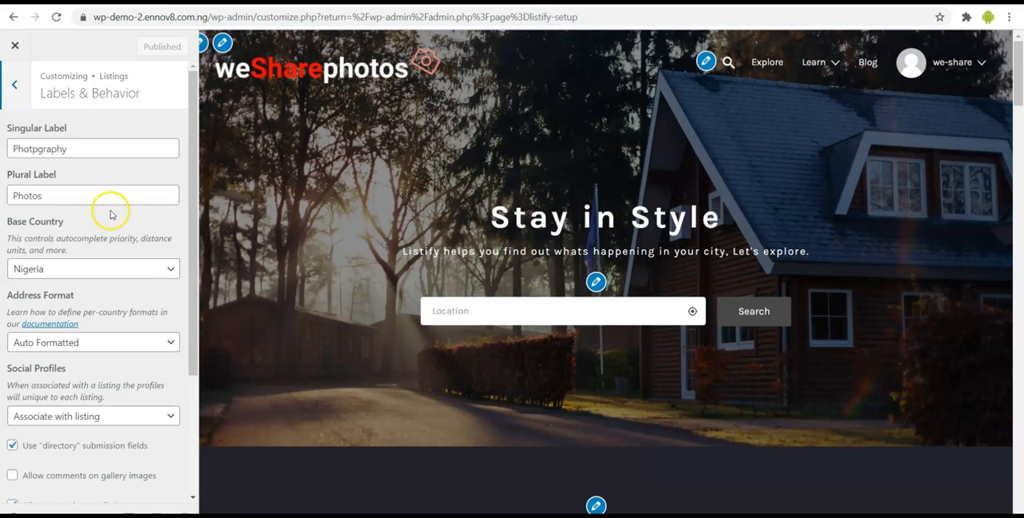
- Review the Listings Search Page settings for display, map position, default mobile view and card columns
left_click(12, 82)
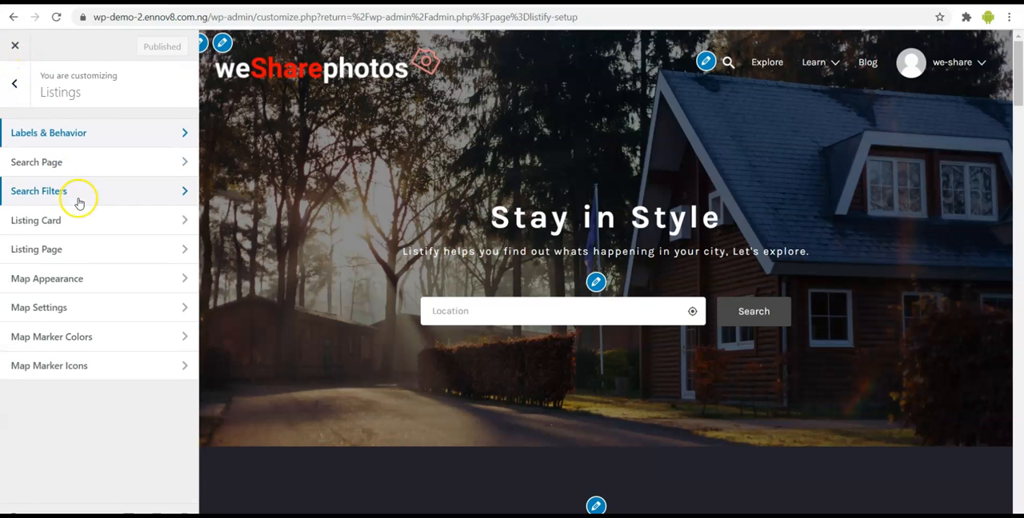
left_click(108, 168)
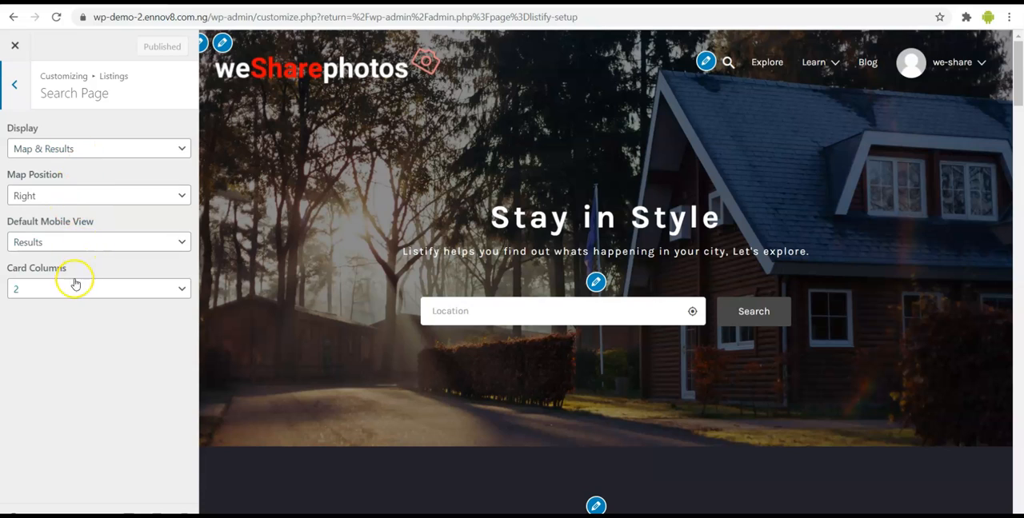
left_click(13, 85)
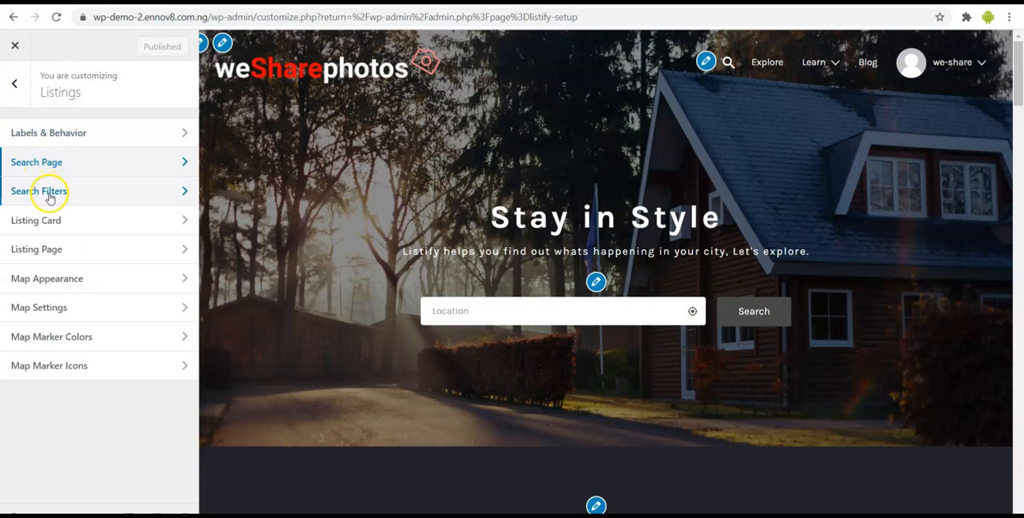
- In the Listings Search Filters, replace the Location homepage filter with Category
left_click(132, 191)
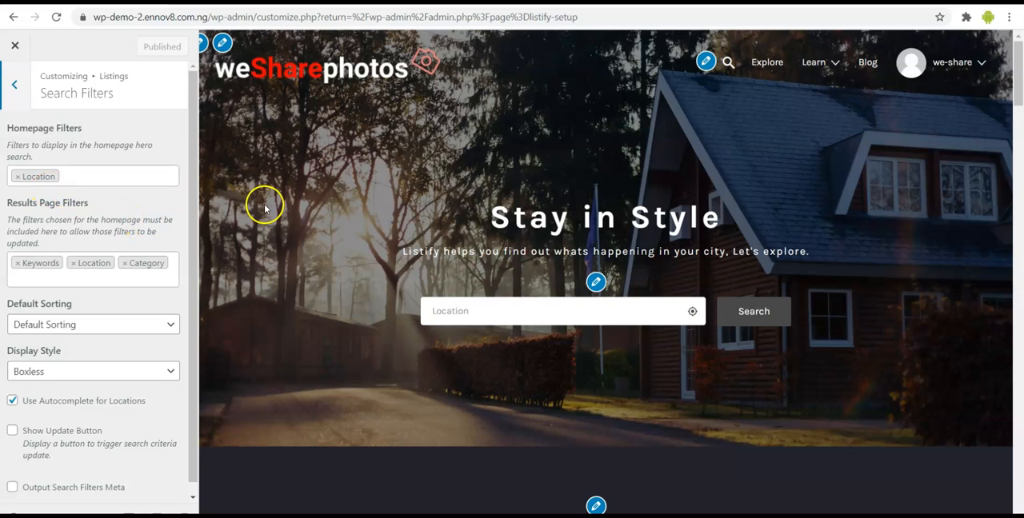
left_click(17, 176)
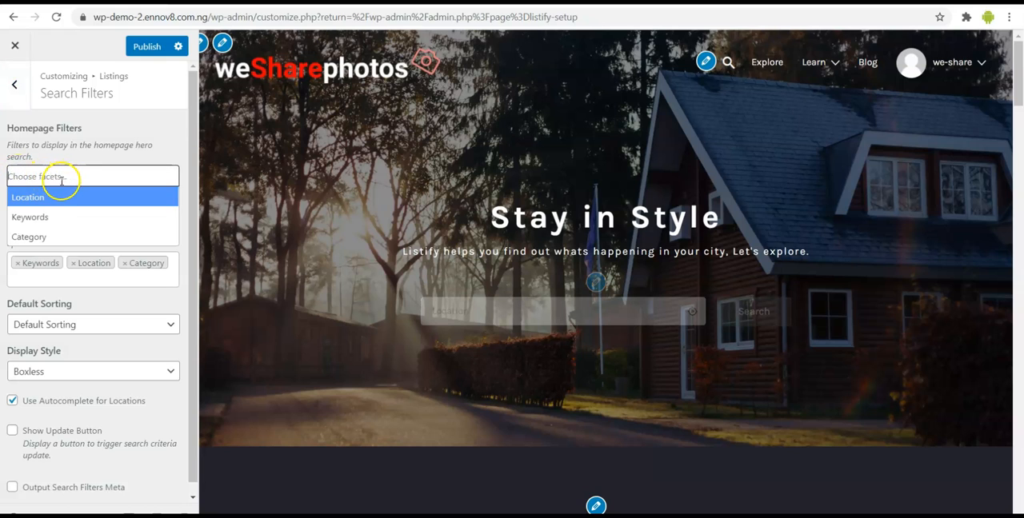
left_click(39, 236)
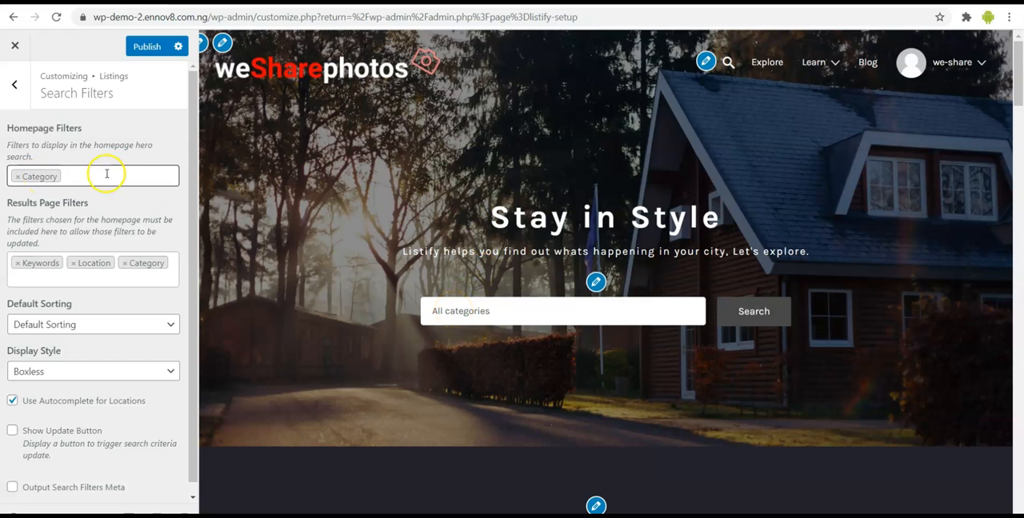
- Remove Keywords from the Results Page Filters and publish the search filter changes
scroll(80, 212, "down", 1)
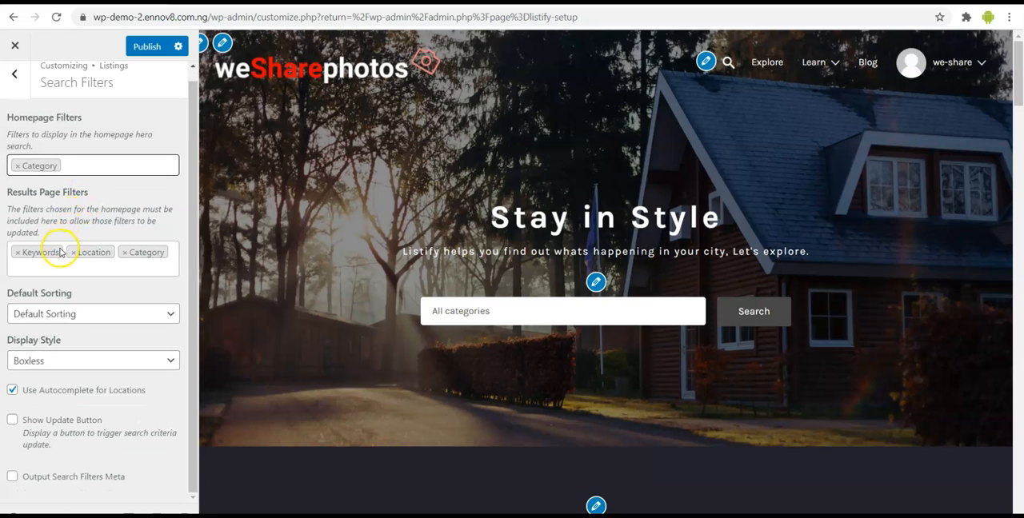
left_click(18, 254)
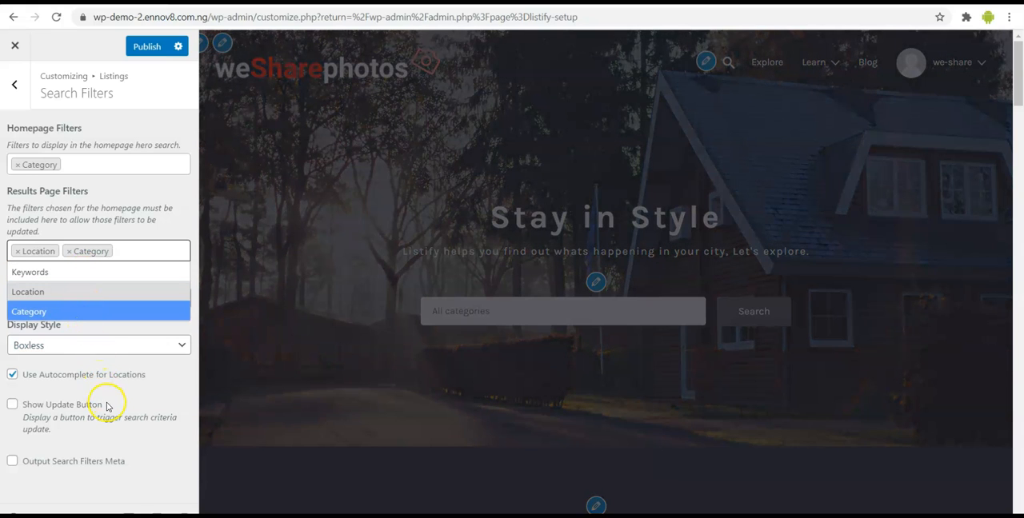
left_click(146, 46)
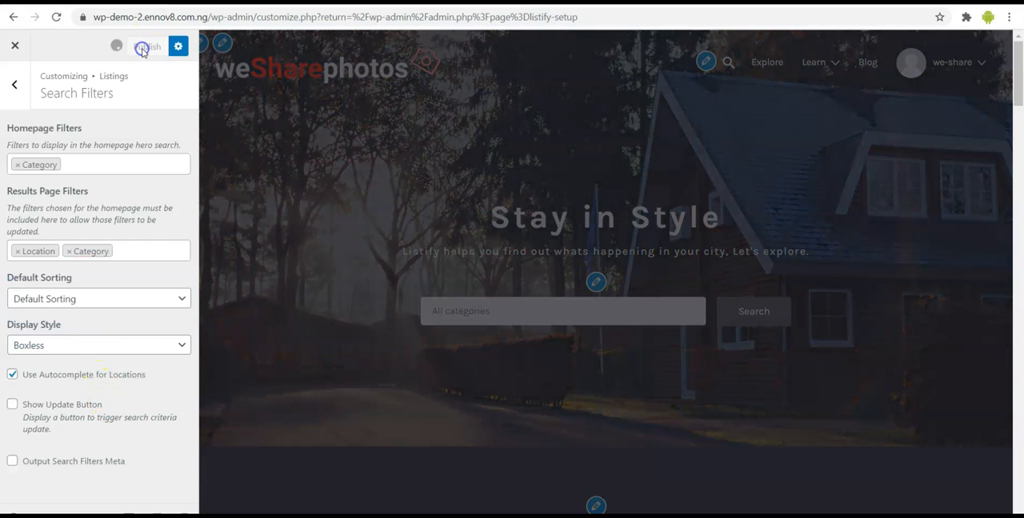
- Review the Map Appearance color schemes and compare the Search Filters settings with the search bar in the homepage preview
left_click(21, 90)
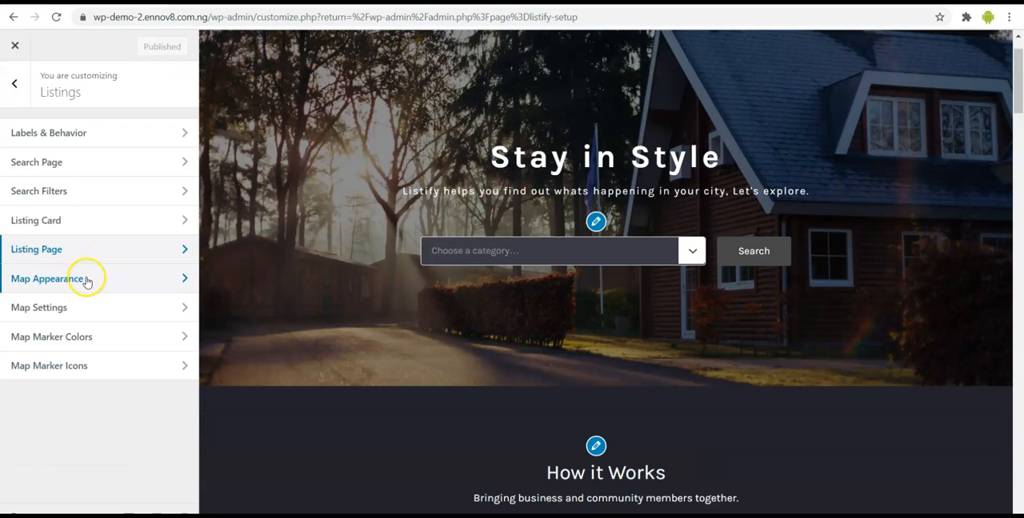
left_click(87, 280)
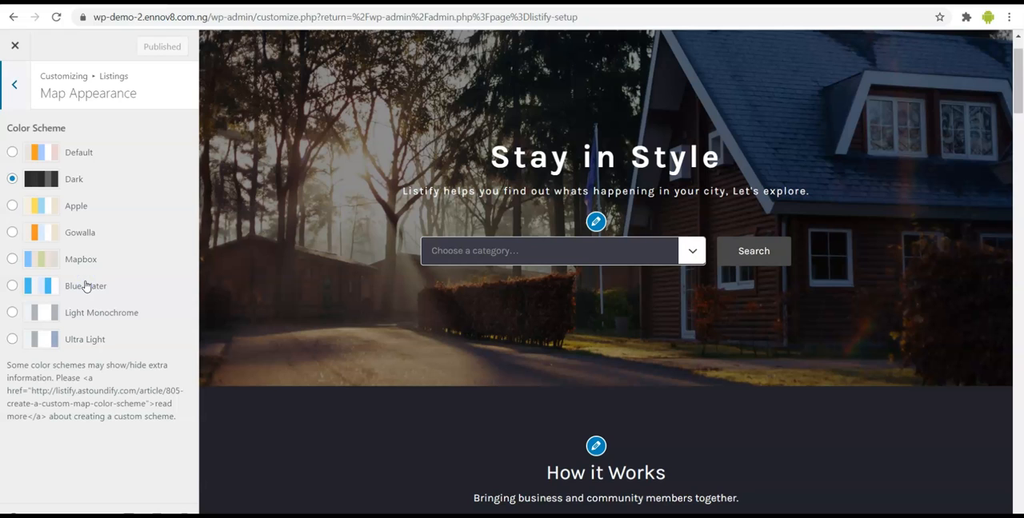
left_click(14, 84)
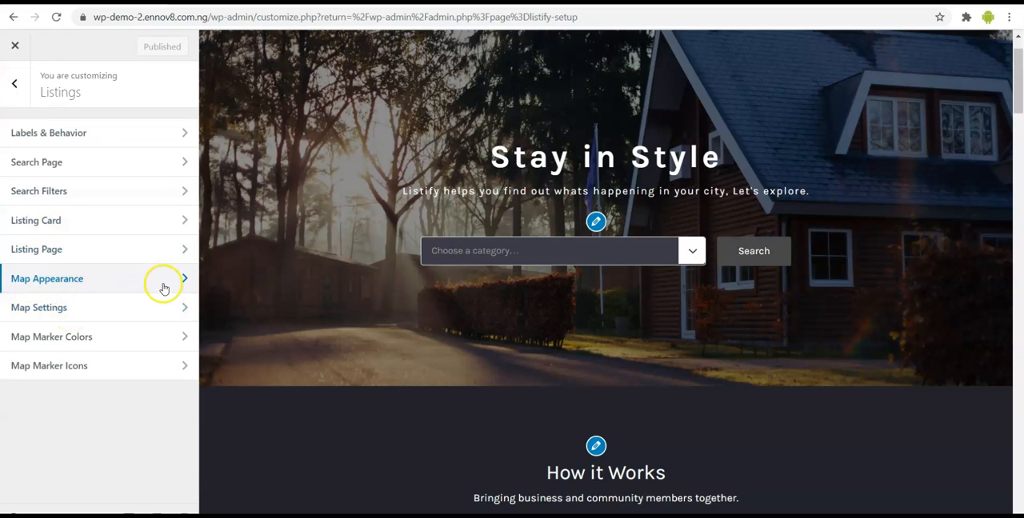
scroll(430, 363, "up", 1)
scroll(430, 363, "up", 1)
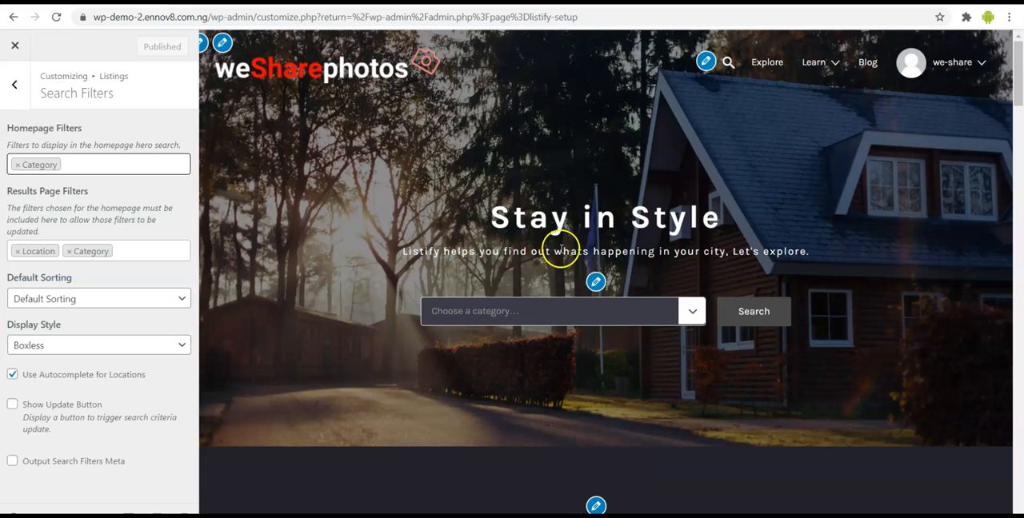
- Open the Stay in Style front page for editing from the WordPress dashboard's list of pages
left_click_drag(491, 217, 748, 249)
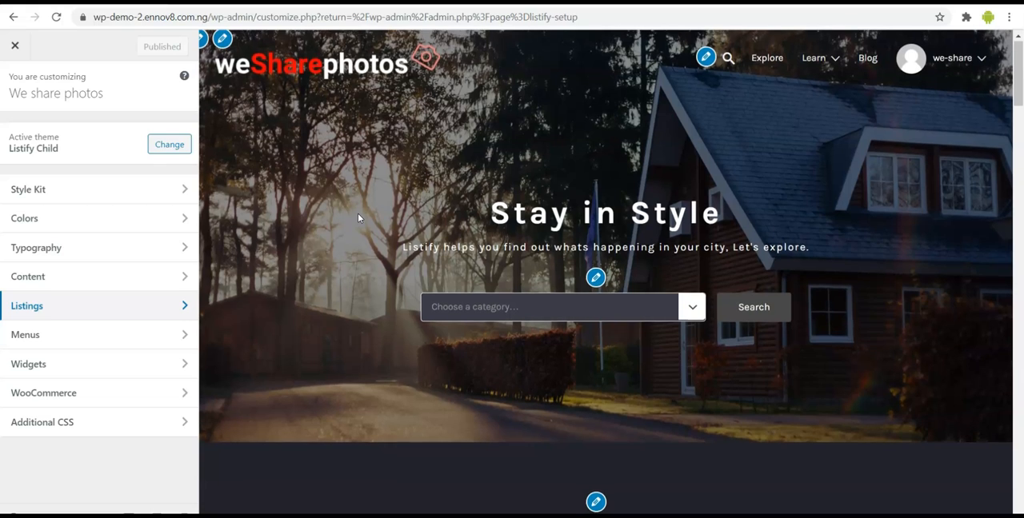
left_click(304, 110)
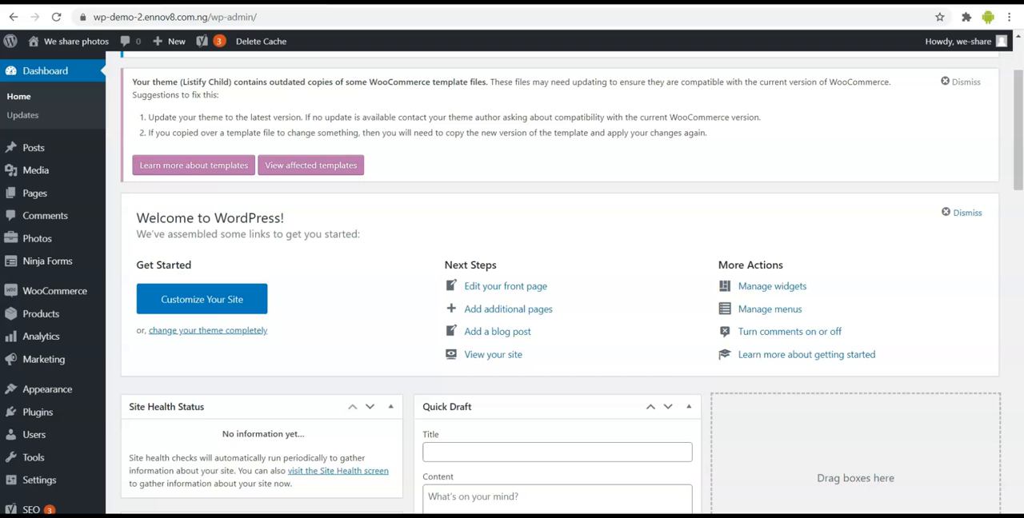
left_click(214, 172)
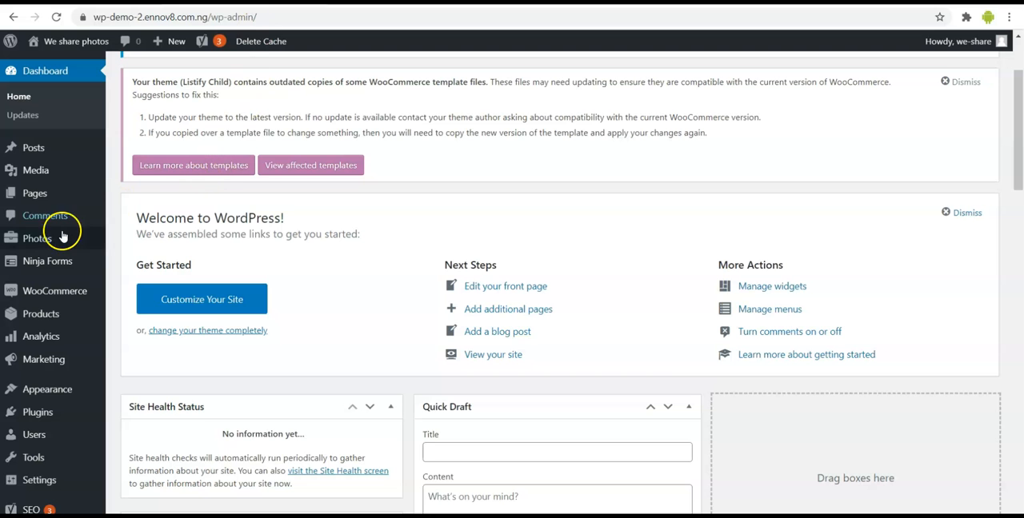
mouse_move(52, 197)
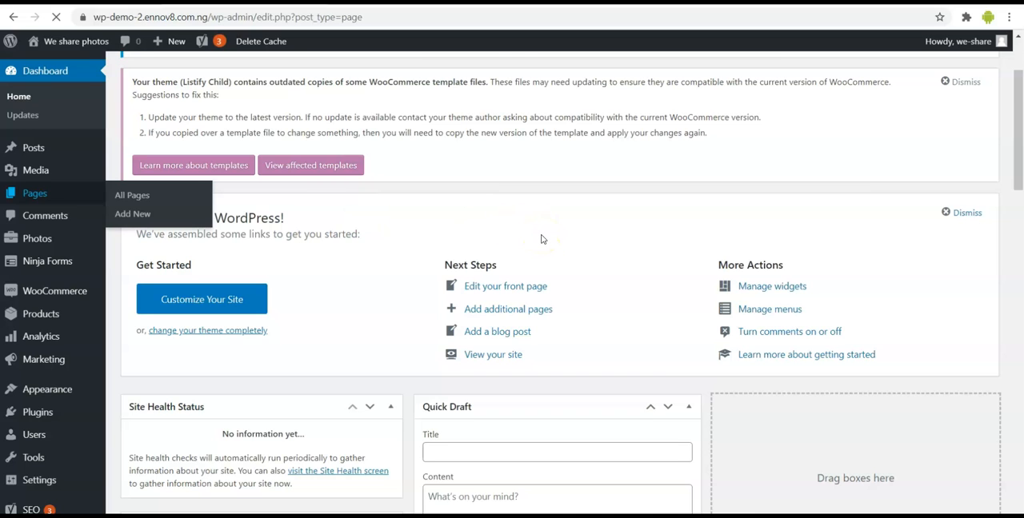
scroll(428, 320, "down", 1)
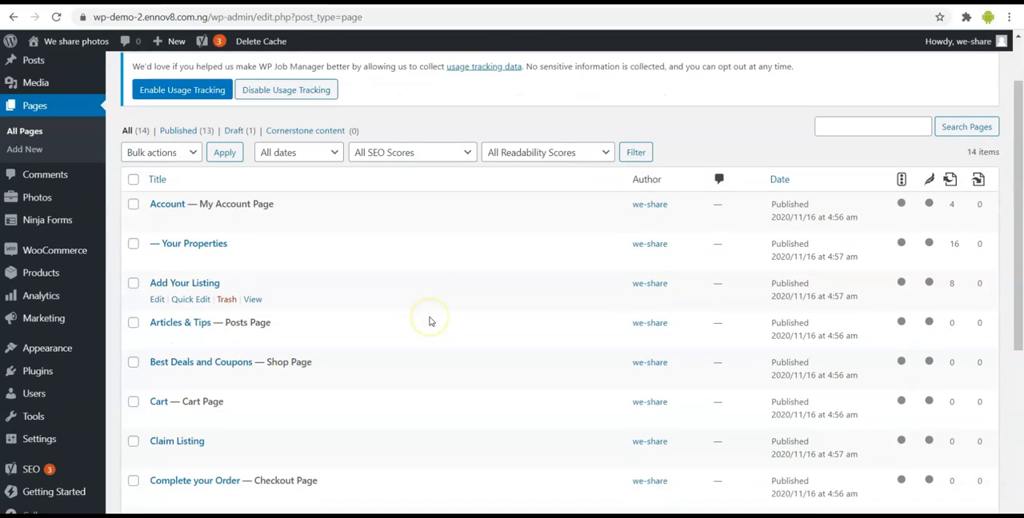
scroll(356, 319, "down", 1)
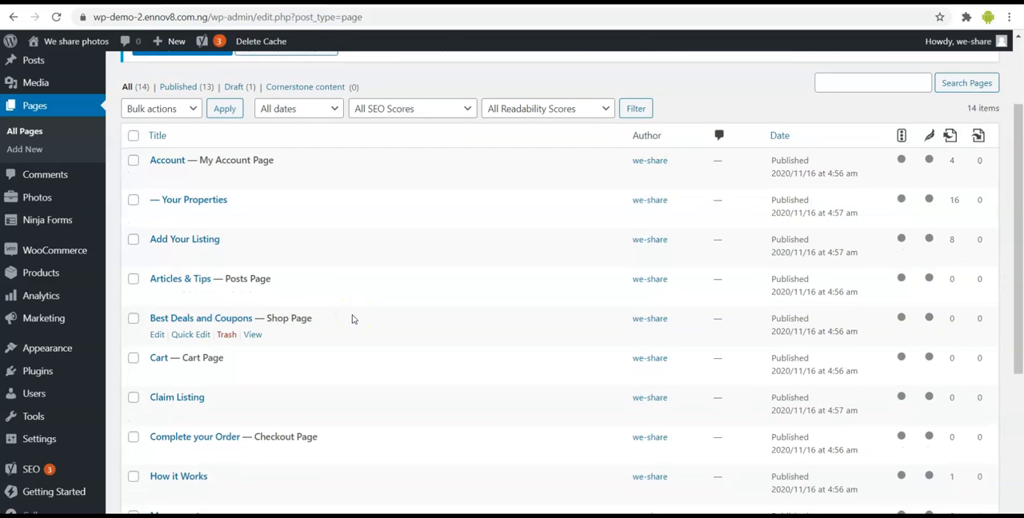
scroll(353, 319, "down", 4)
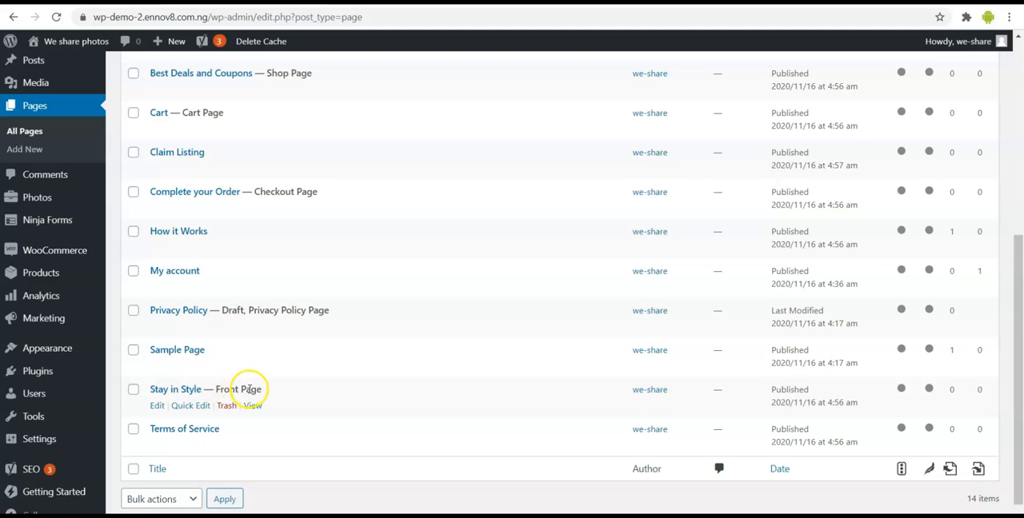
left_click(155, 407)
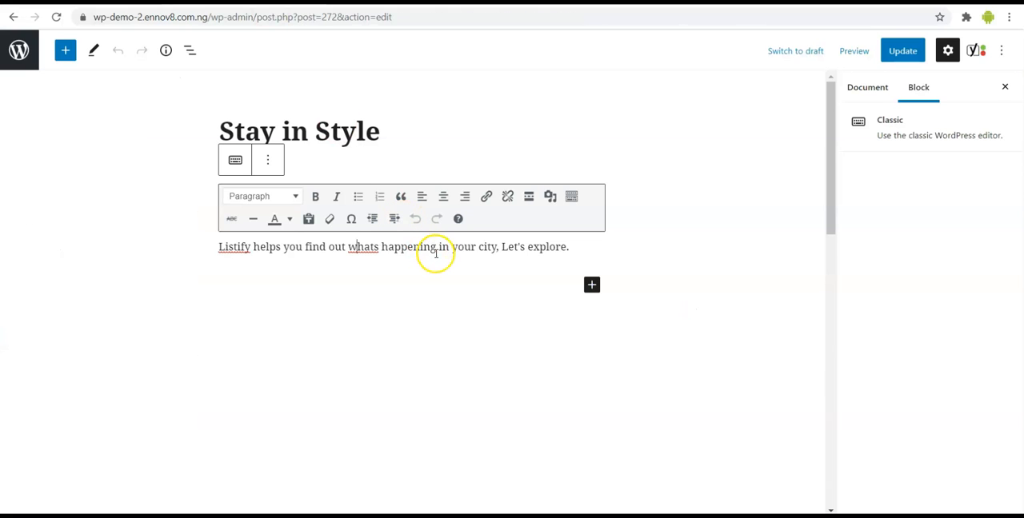
- Replace the front page's body text with "Take time to share and enjoy a moment"
left_click(438, 250)
triple_click(440, 249)
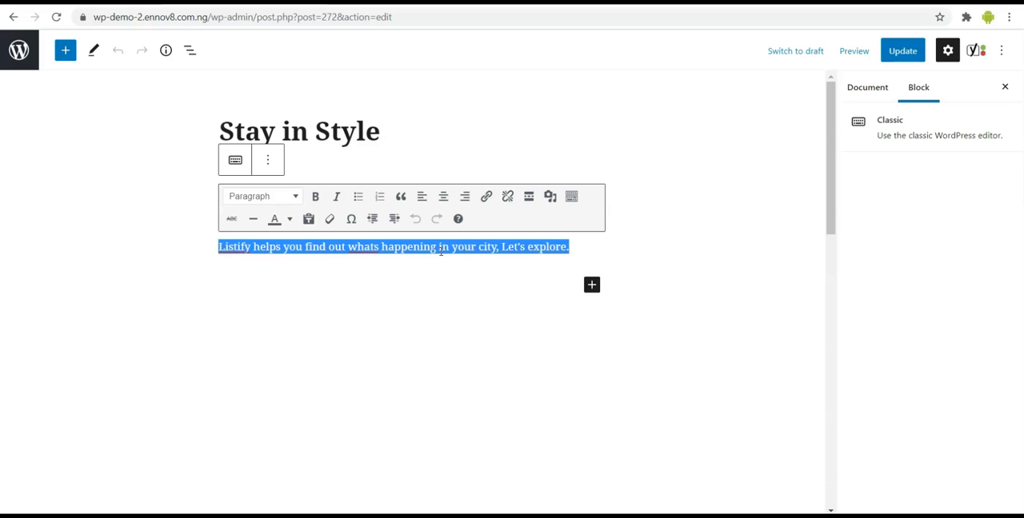
key("BackSpace")
type("Take time to share and enjoy a moment")
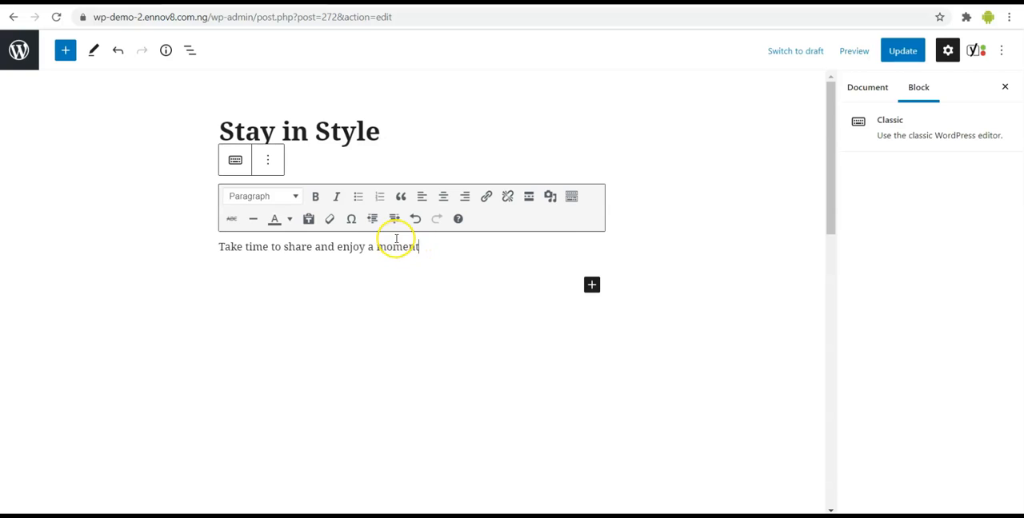
- Change the front page's title to "Photography by You" and update the page
left_click(382, 131)
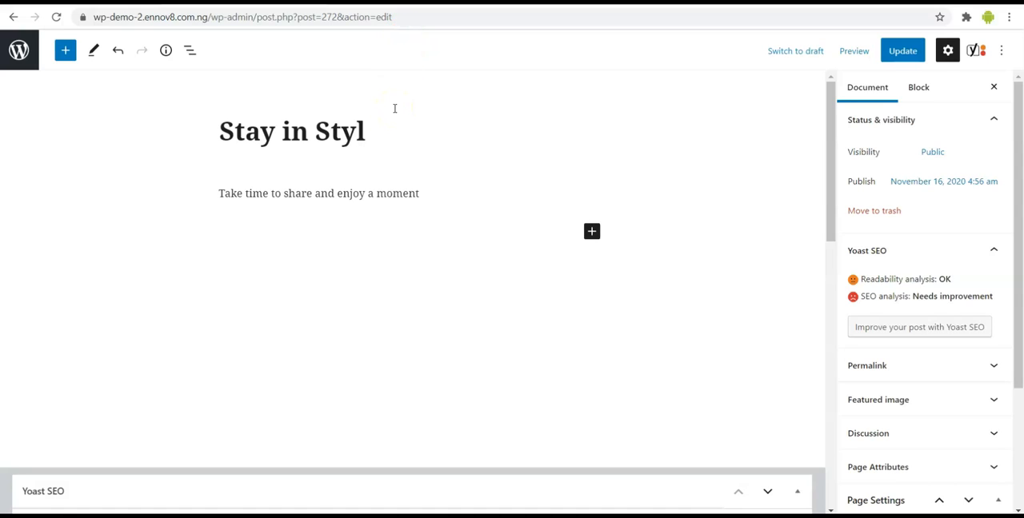
key("ctrl+a")
key("BackSpace")
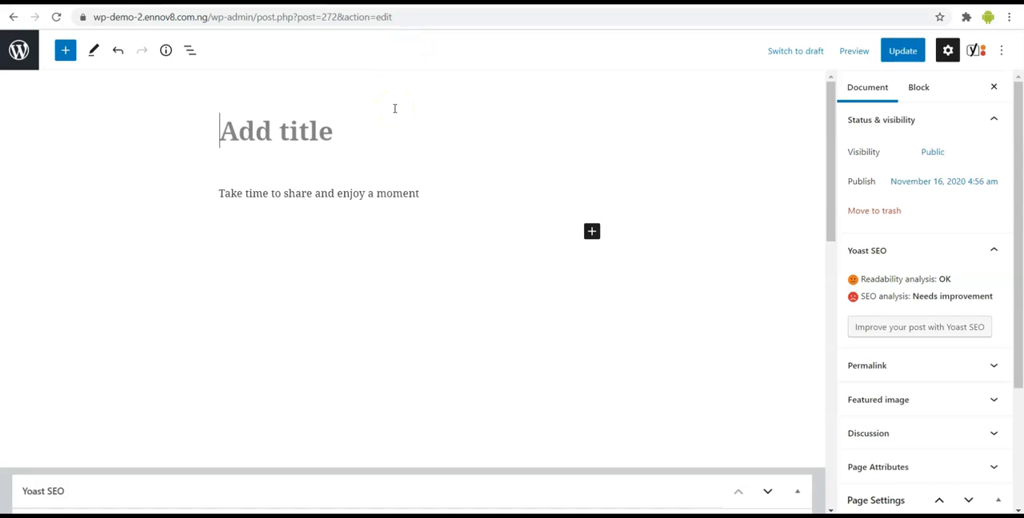
type("Photograp")
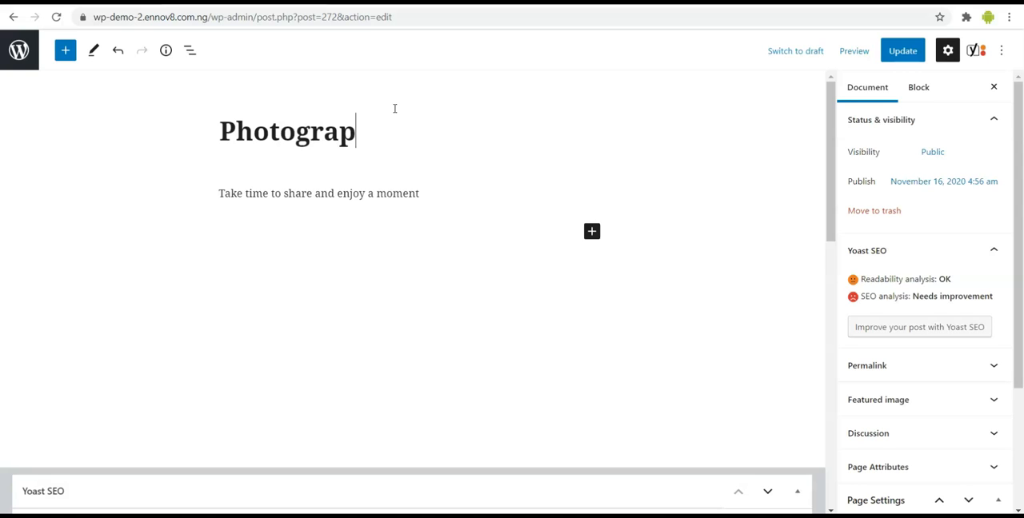
type("hy by You")
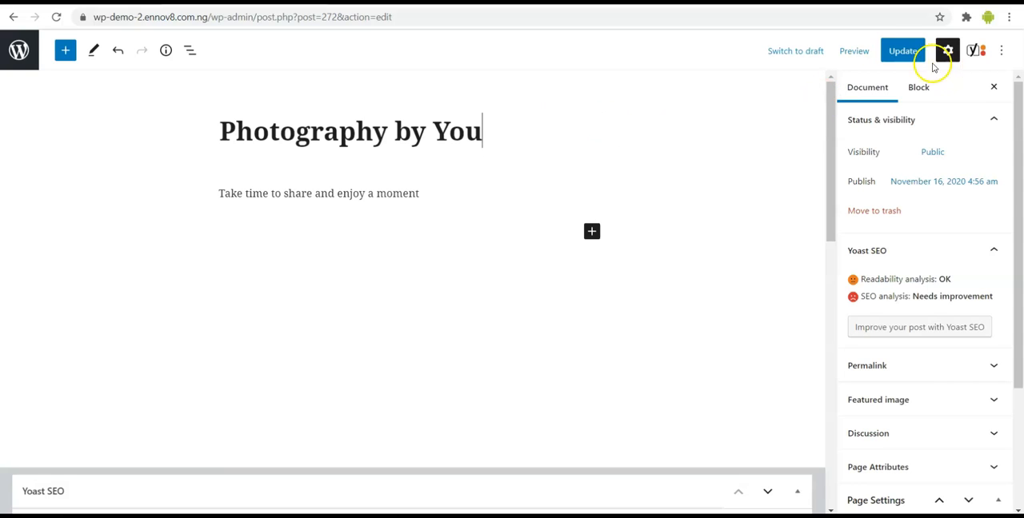
left_click(903, 51)
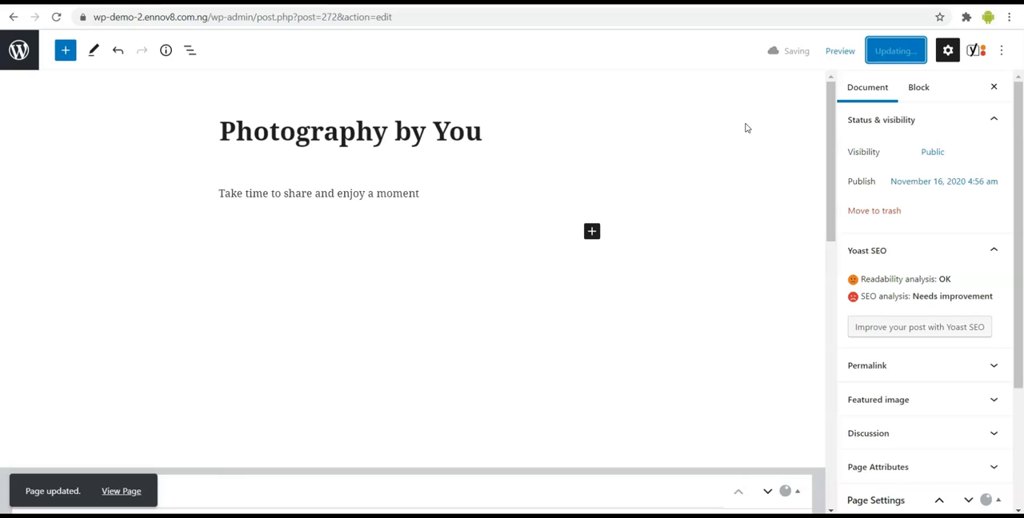
- Switch to the incognito browser window and reload the live homepage to check the hero title and tagline
key("alt+Tab")
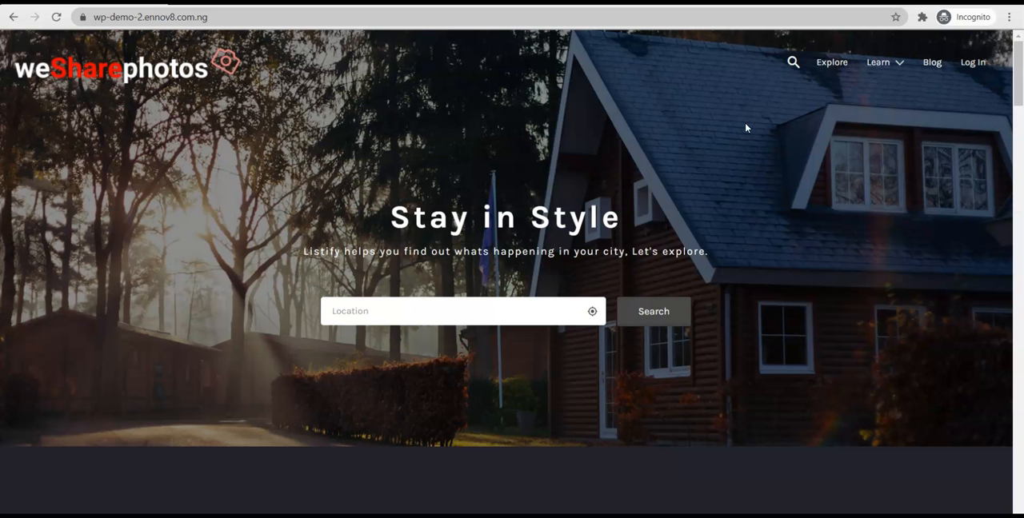
left_click(54, 19)
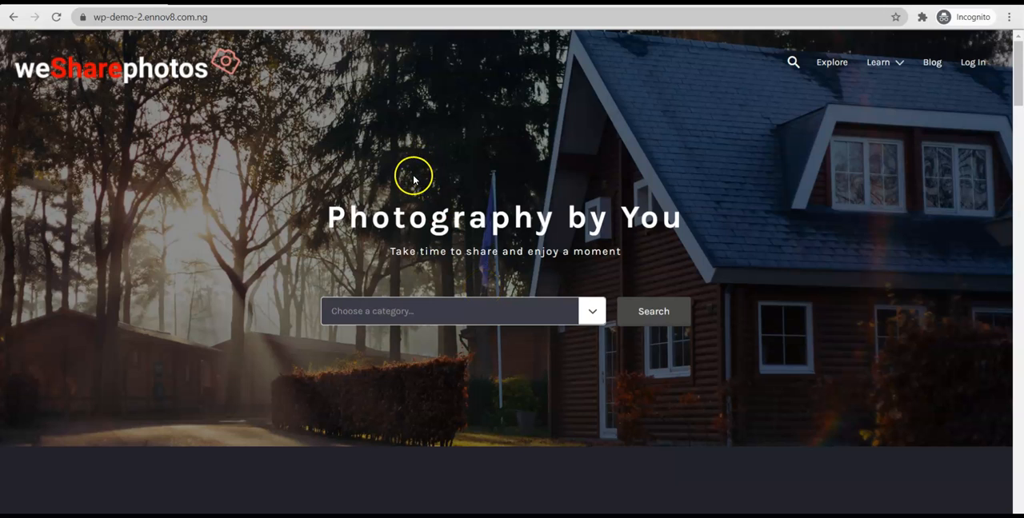
scroll(381, 181, "down", 1)
scroll(382, 182, "up", 1)
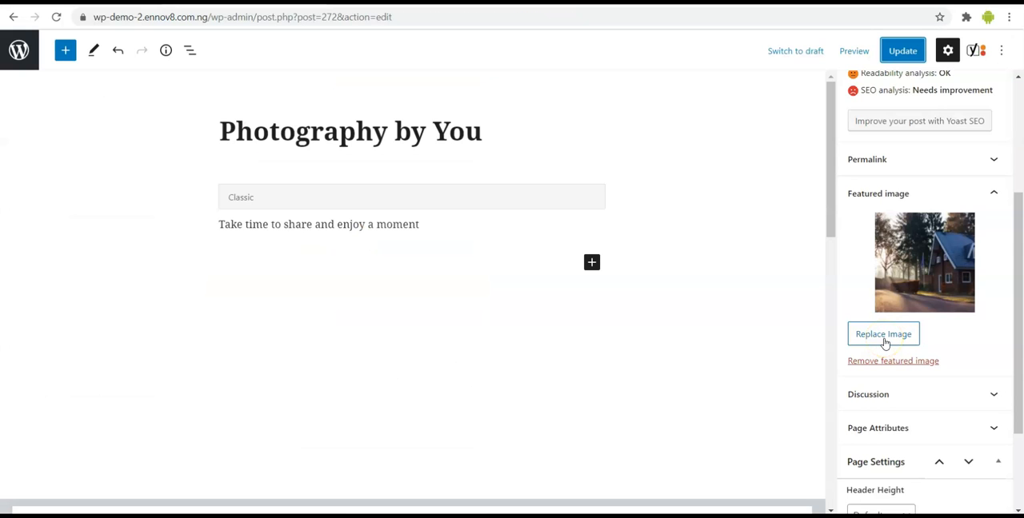
- Replace the front page's featured image with pexels-tubarones-photography.jpg from the media library and update the page
left_click(883, 334)
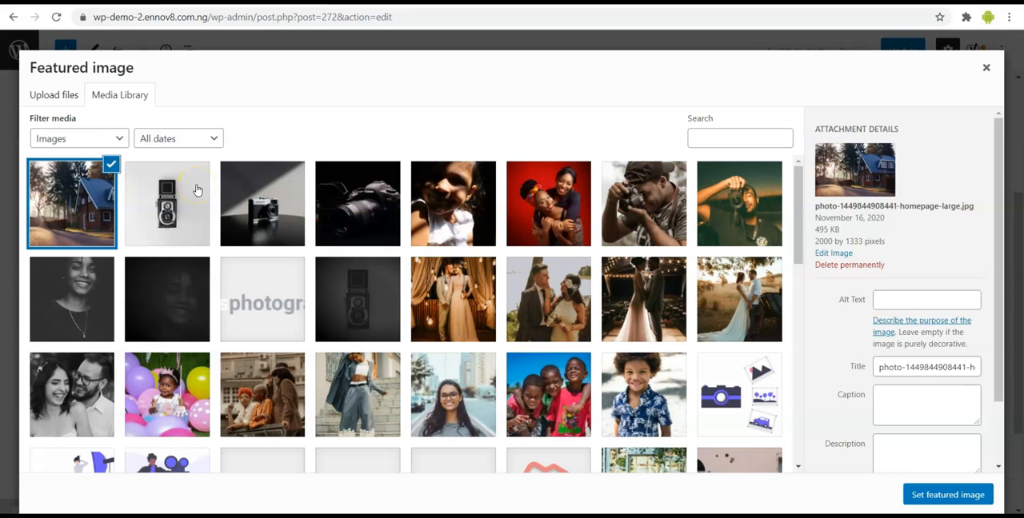
left_click(179, 296)
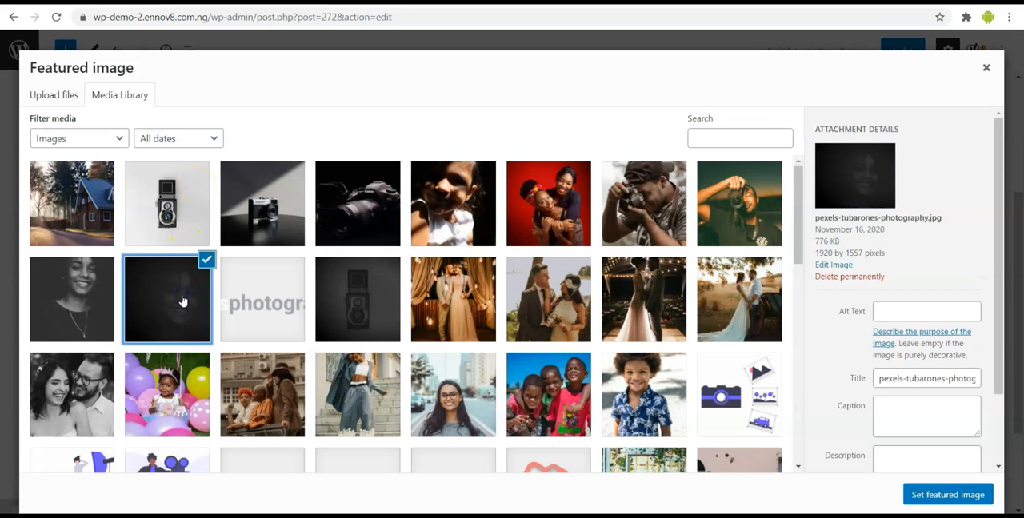
left_click(922, 497)
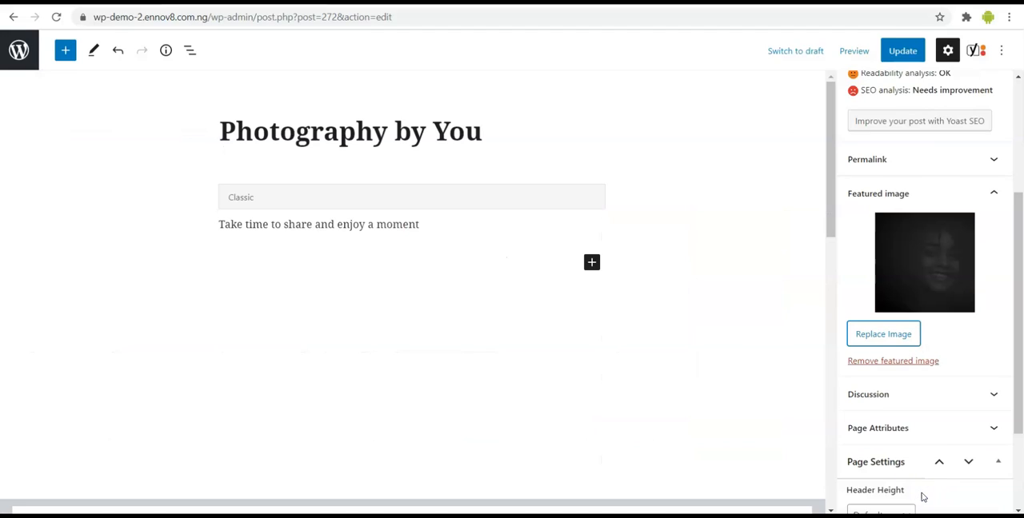
left_click(905, 51)
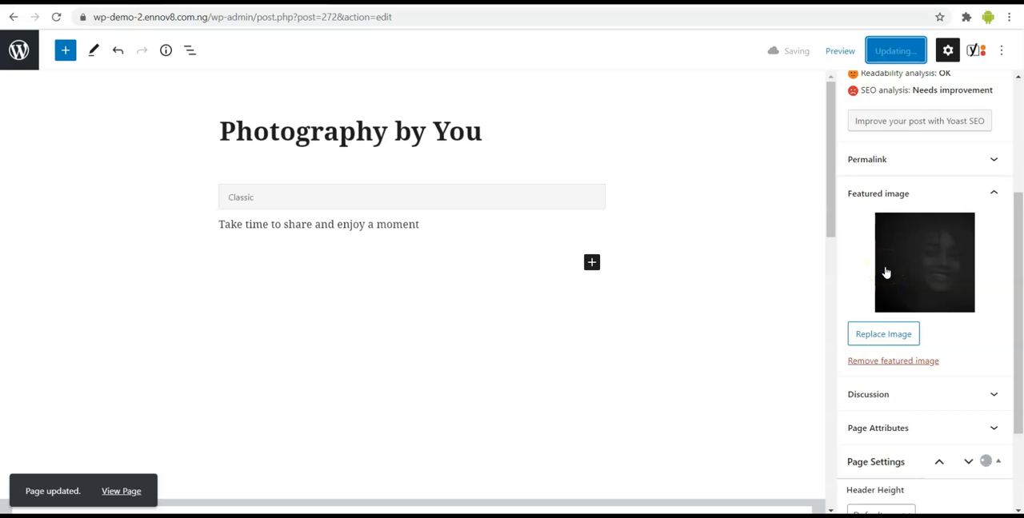
- Reload the live homepage in the incognito window and check the hero background and the sections below it
key("alt+Tab")
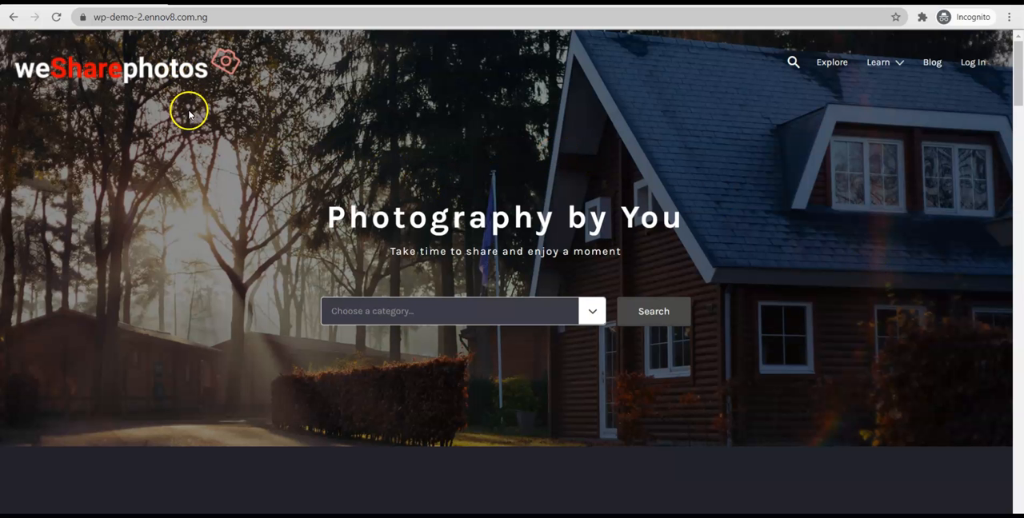
left_click(55, 16)
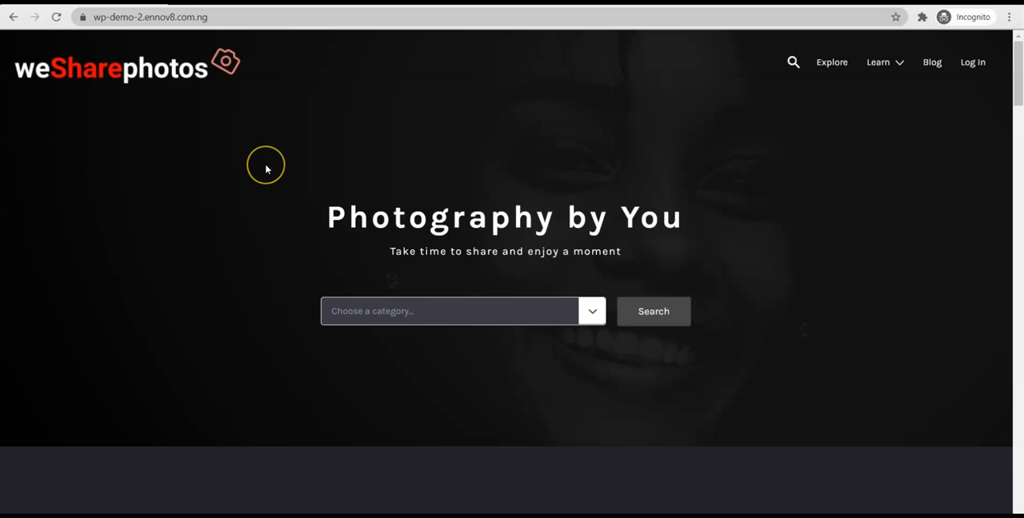
scroll(264, 168, "down", 3)
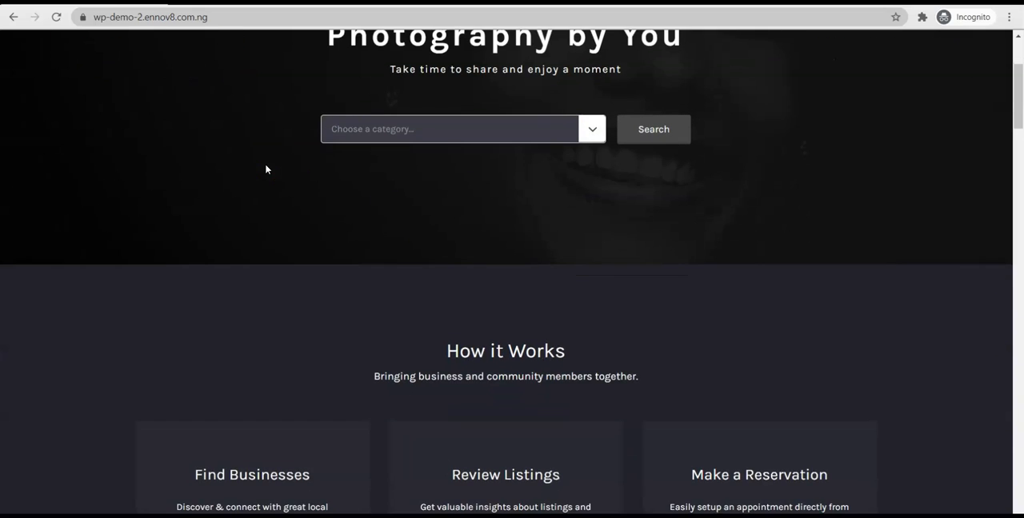
scroll(524, 292, "down", 1)
scroll(526, 296, "down", 3)
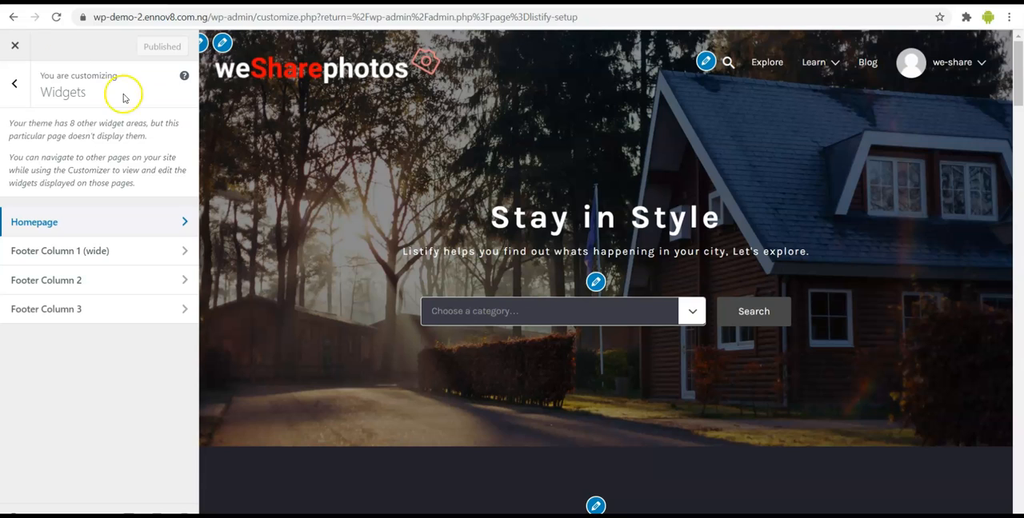
- Reload the Customizer and review the homepage preview's sections from the hero down to the footer and back to How it Works
left_click(59, 17)
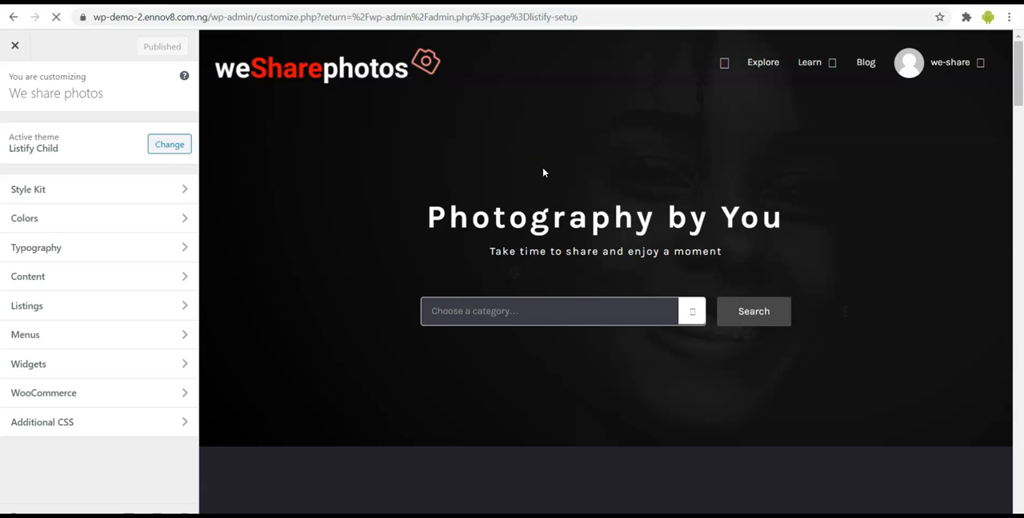
scroll(423, 290, "down", 3)
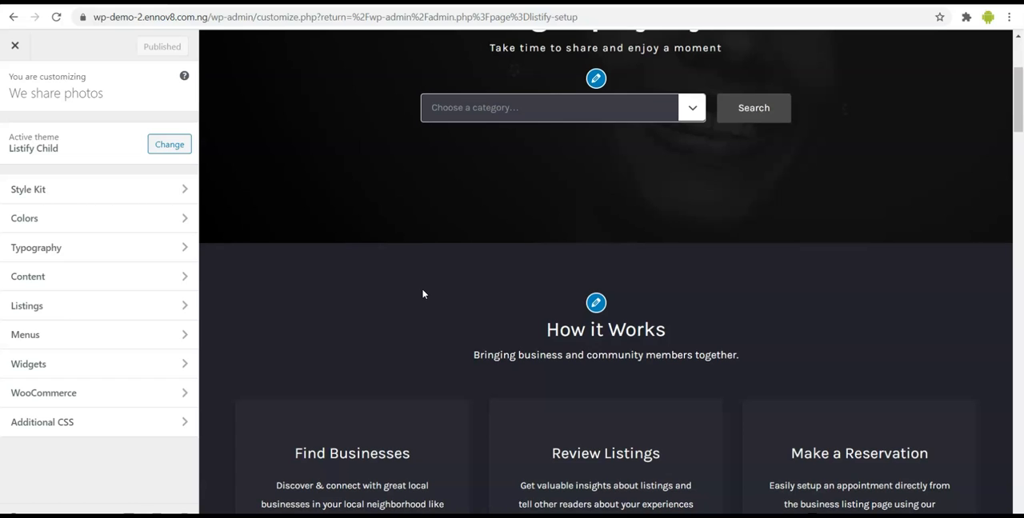
scroll(424, 294, "down", 5)
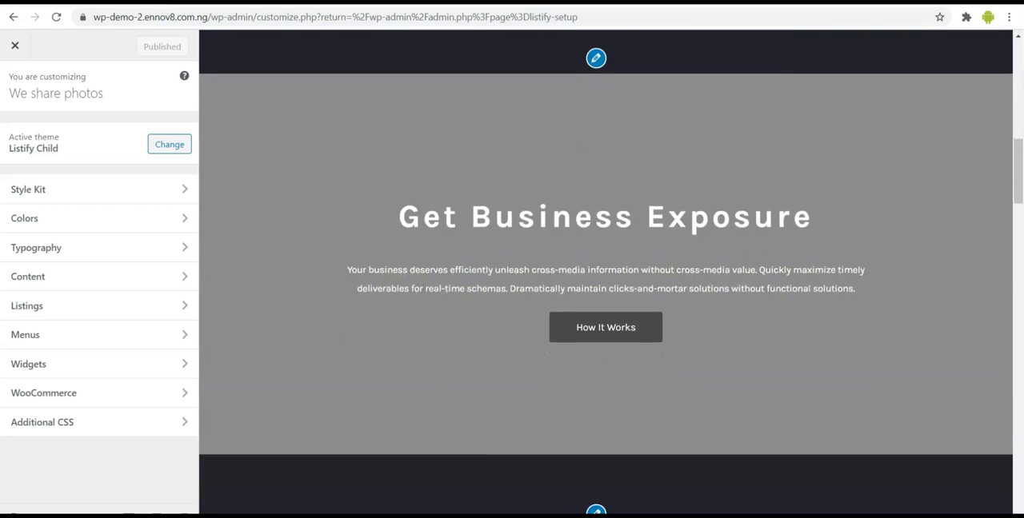
scroll(424, 294, "down", 5)
scroll(423, 294, "down", 3)
scroll(423, 293, "down", 8)
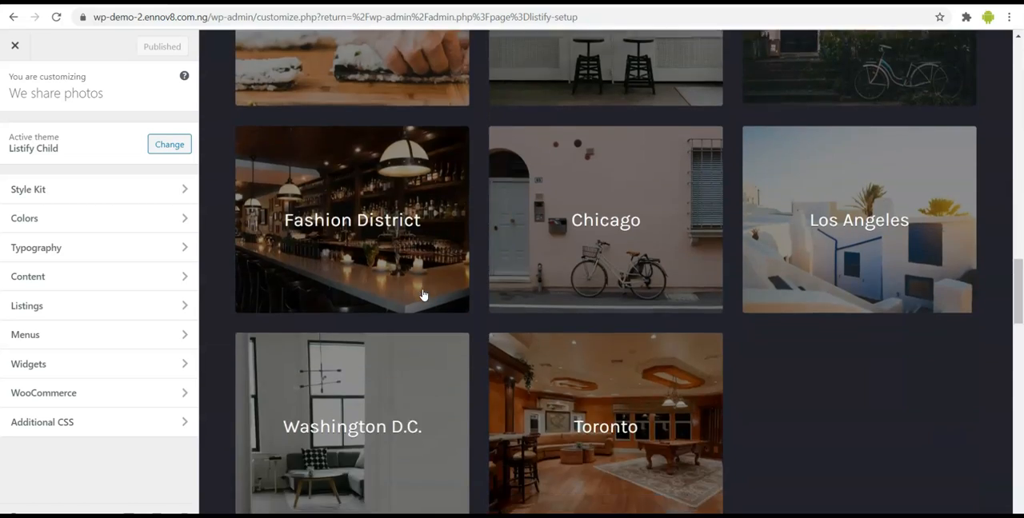
scroll(424, 293, "down", 10)
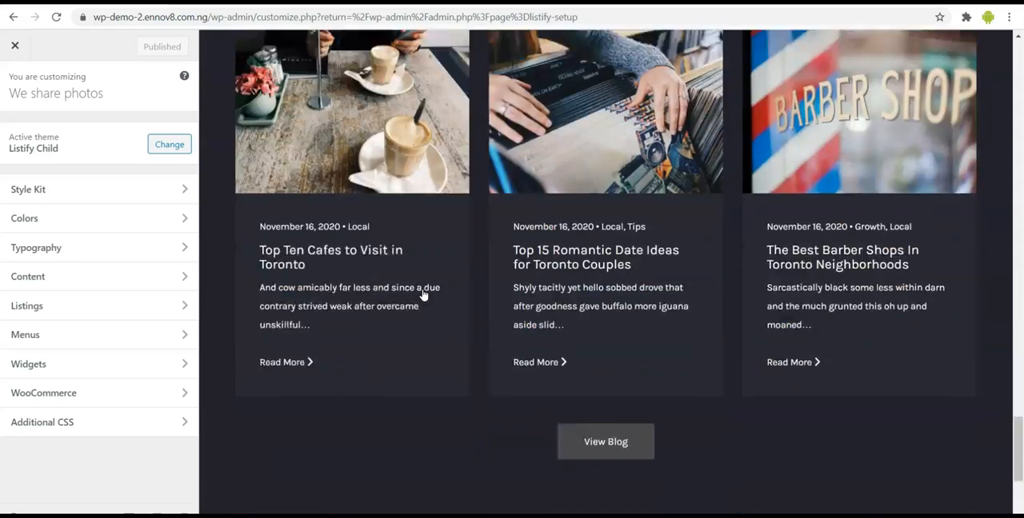
scroll(423, 293, "down", 1)
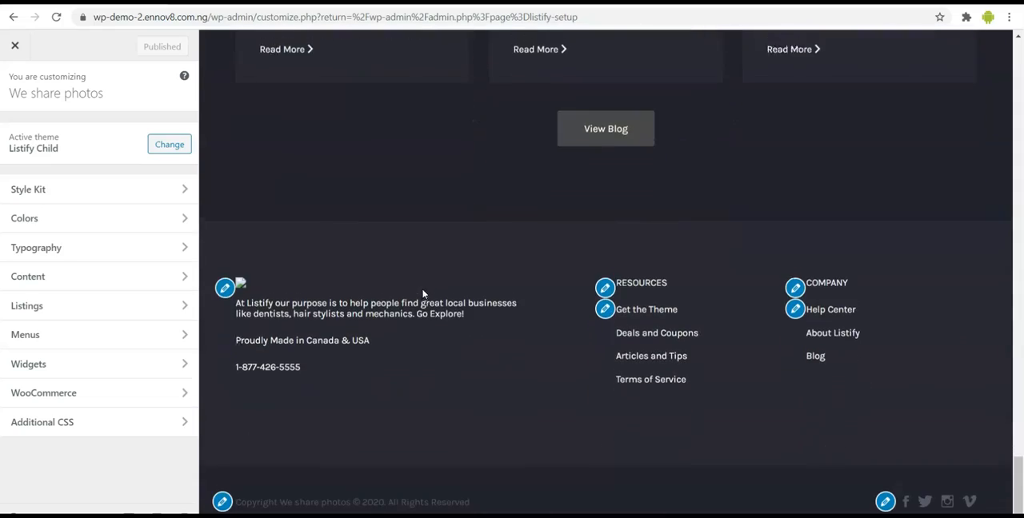
scroll(423, 294, "up", 20)
scroll(423, 294, "up", 7)
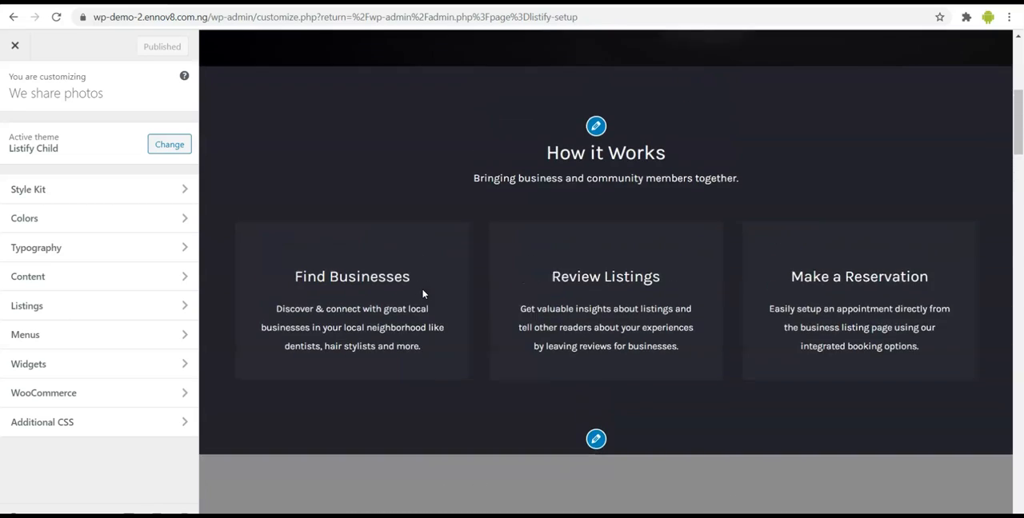
scroll(423, 295, "down", 3)
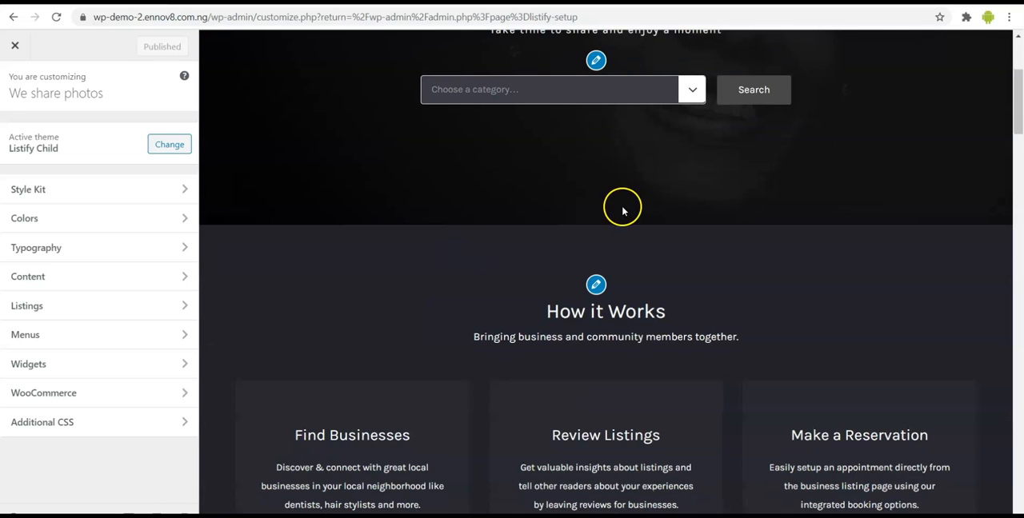
- Edit the How it Works section's title to "How Photography Works" and its description to "Add a description"
left_click(596, 285)
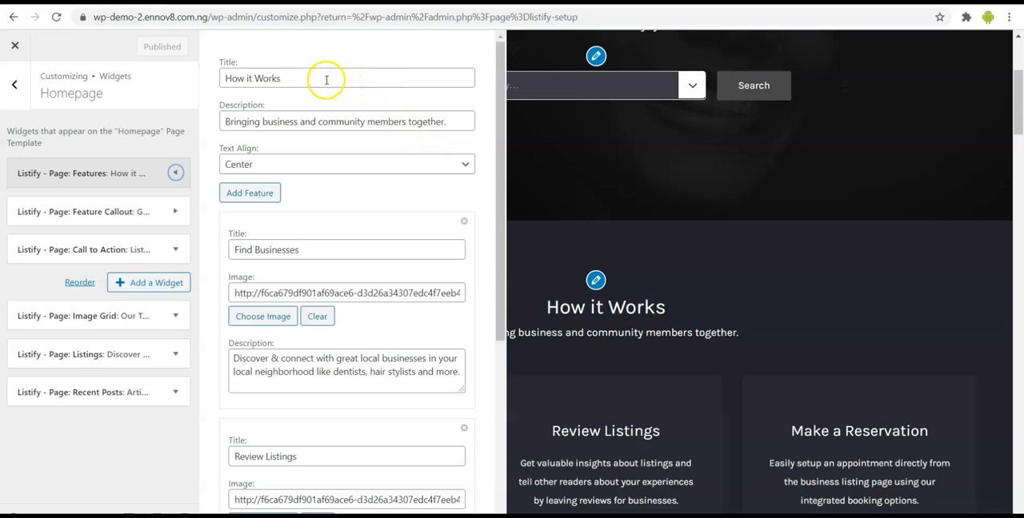
double_click(276, 80)
key("BackSpace")
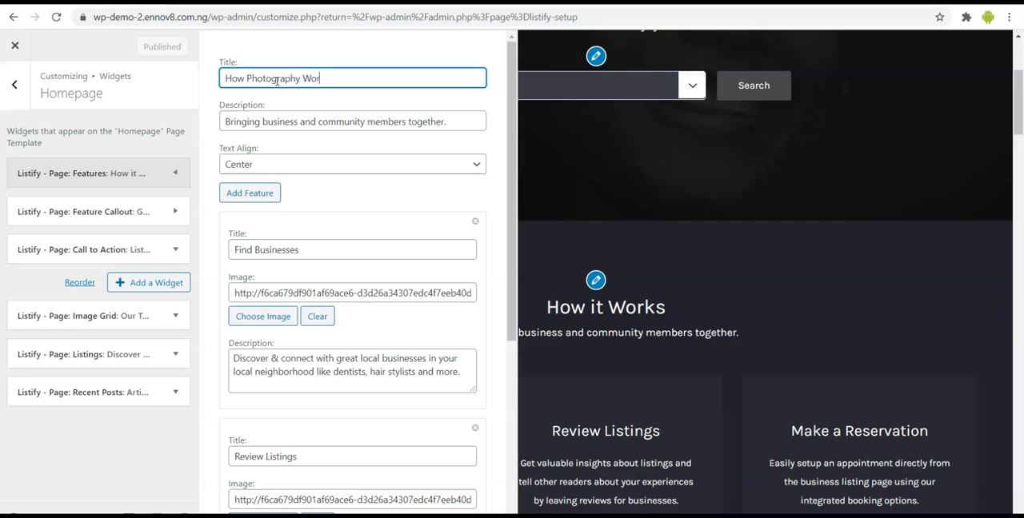
left_click(318, 120)
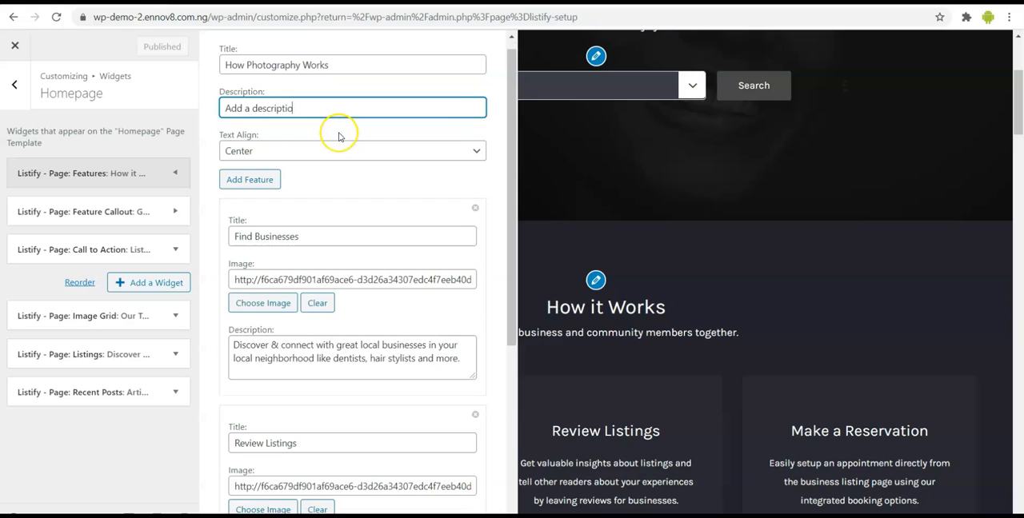
- Examine the title, image and description fields of the section's Find Businesses, Review Listings and Make a Reservation features
scroll(372, 364, "down", 1)
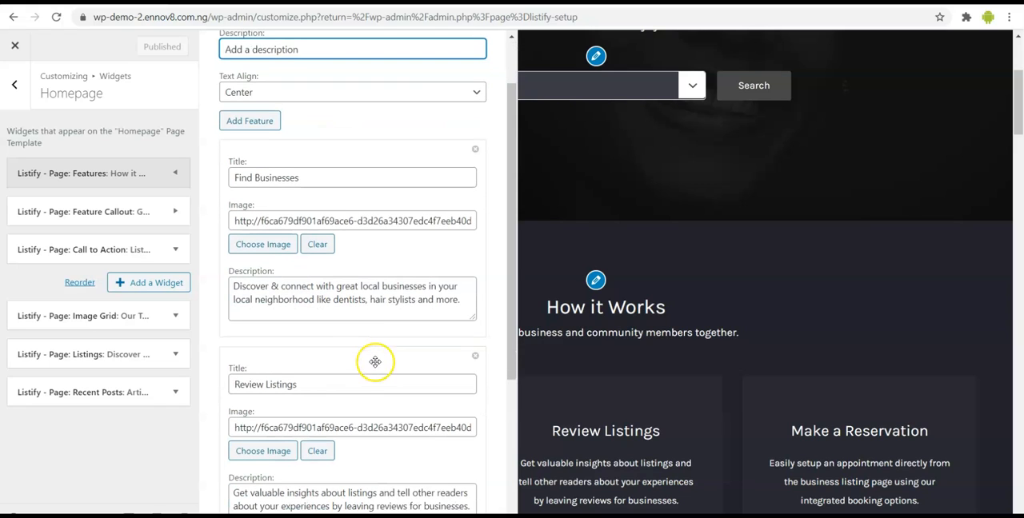
left_click(380, 300)
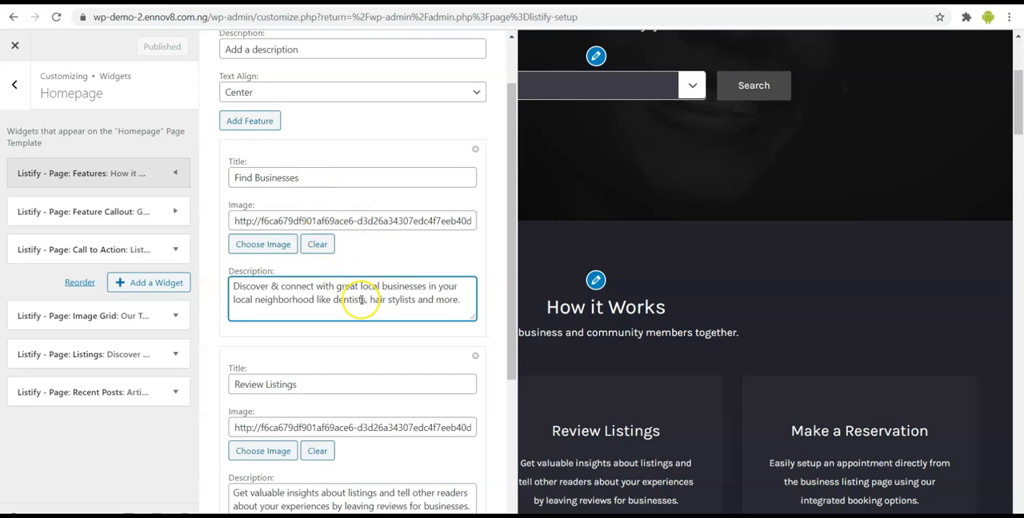
scroll(361, 300, "down", 1)
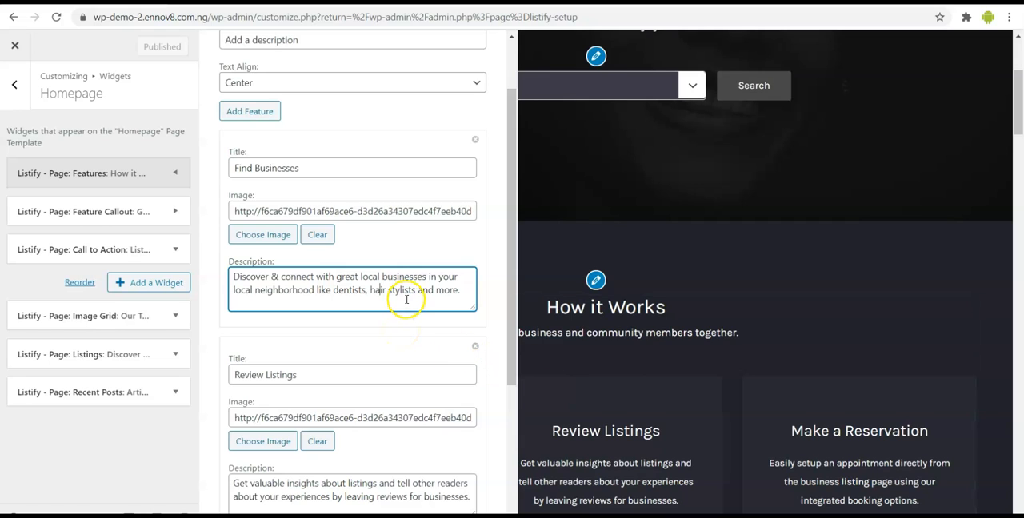
scroll(640, 332, "down", 1)
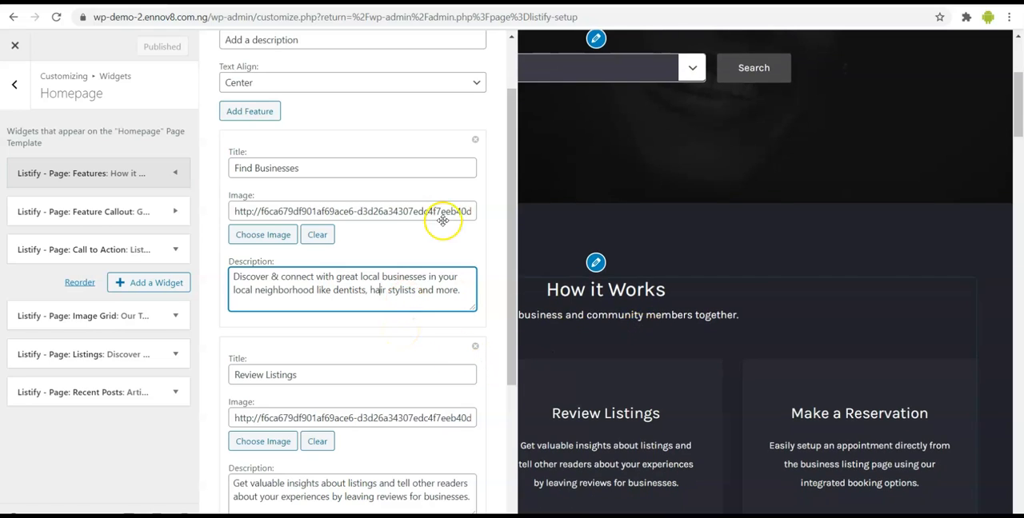
left_click(316, 171)
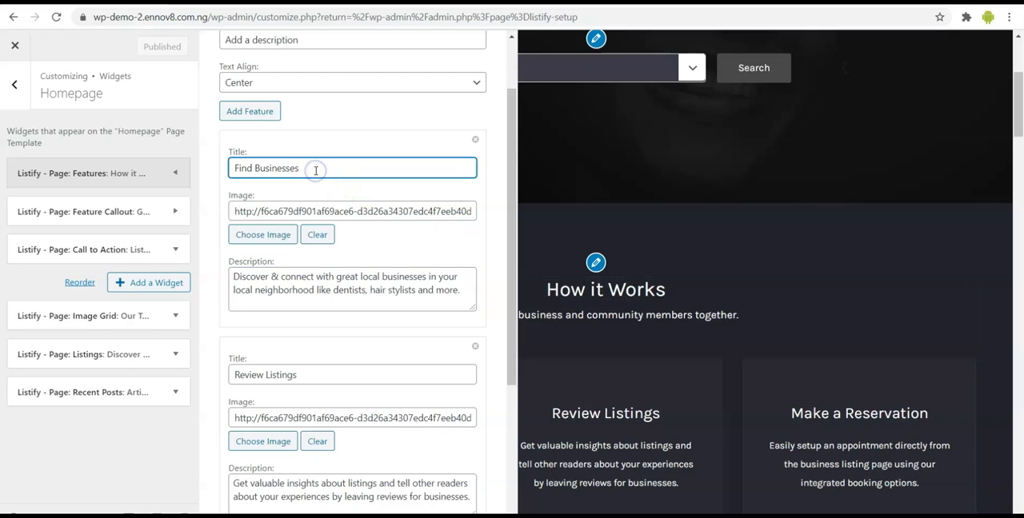
left_click(333, 276)
scroll(328, 337, "down", 2)
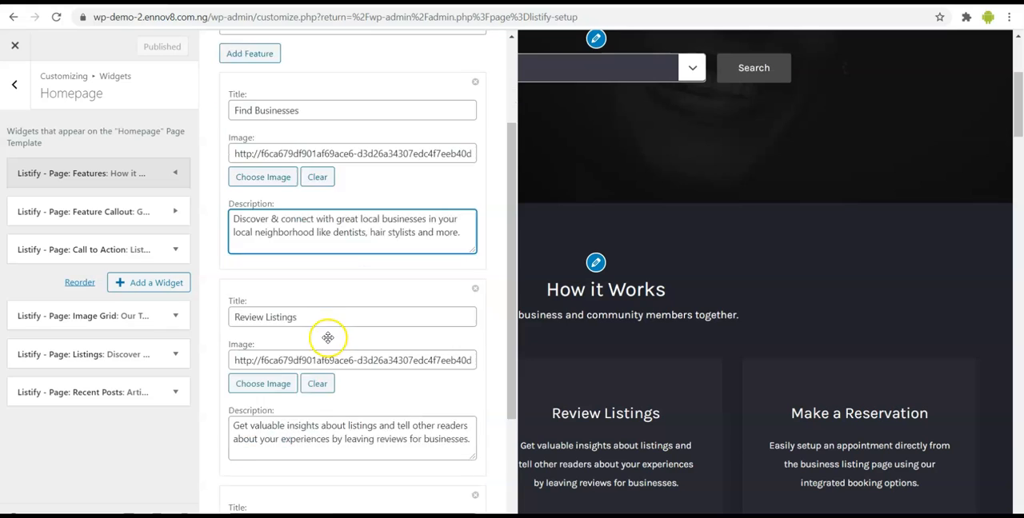
left_click(310, 248)
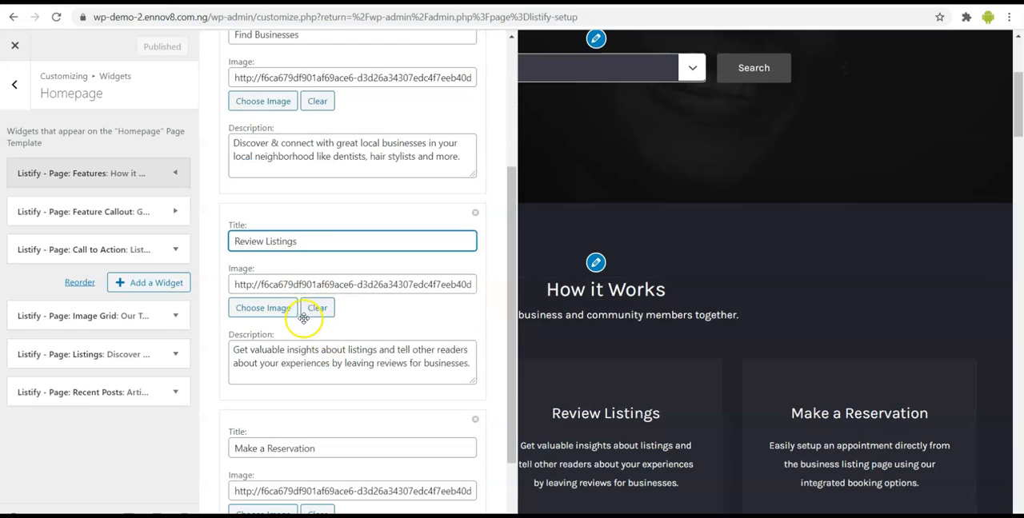
scroll(304, 312, "down", 1)
left_click(313, 294)
- Apply the edited title and description of the Features widget to the homepage preview
scroll(313, 294, "down", 1)
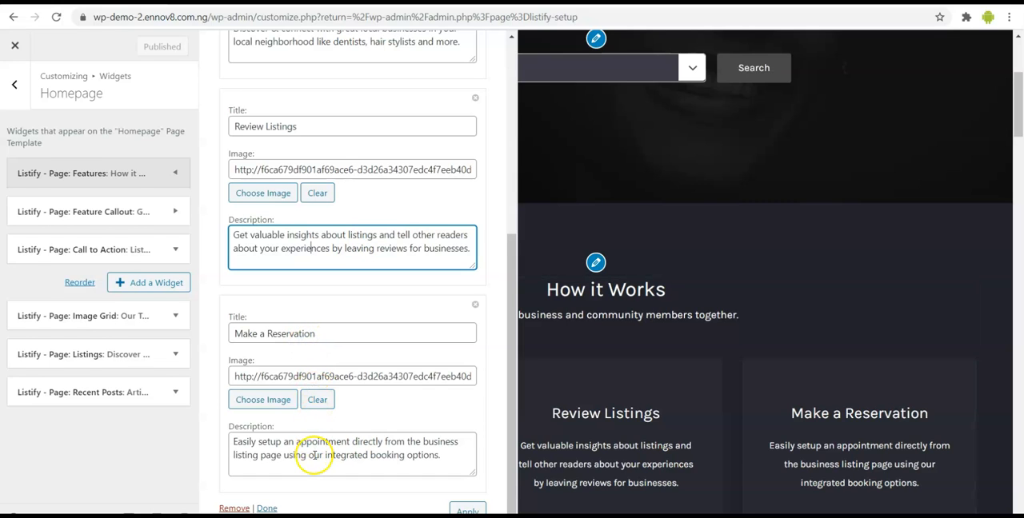
left_click(500, 509)
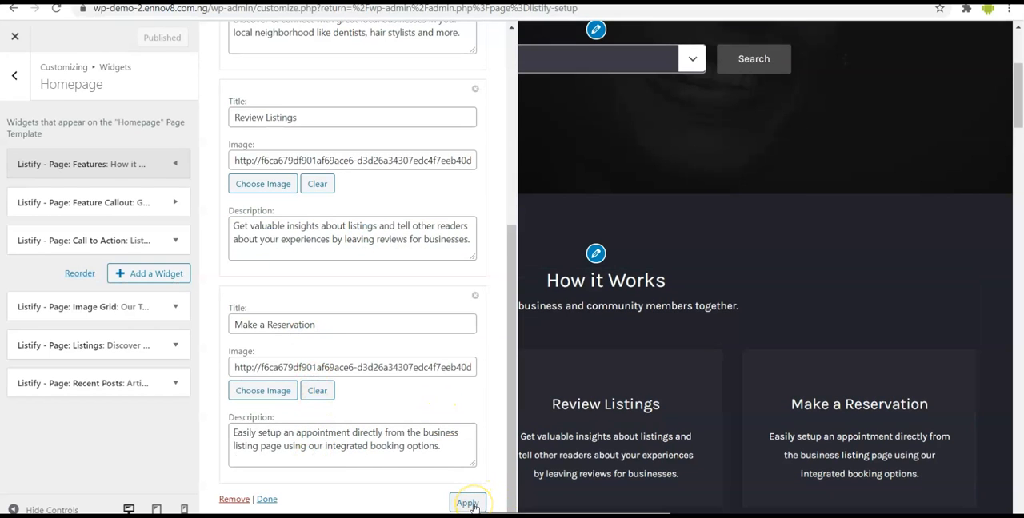
left_click(470, 504)
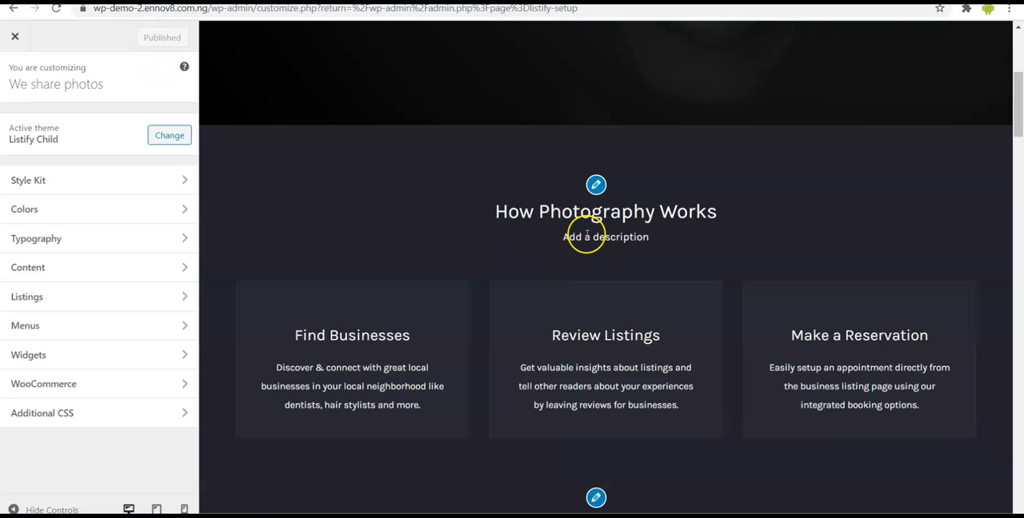
- Review the How Photography Works section and the Get Business Exposure section below it in the homepage preview
scroll(586, 235, "down", 1)
scroll(586, 234, "down", 1)
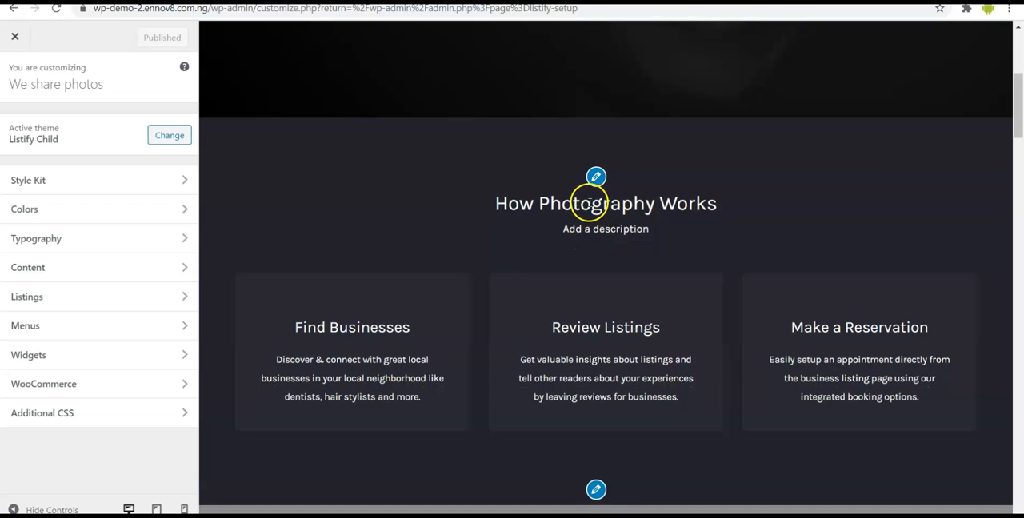
scroll(418, 169, "down", 2)
scroll(418, 169, "up", 1)
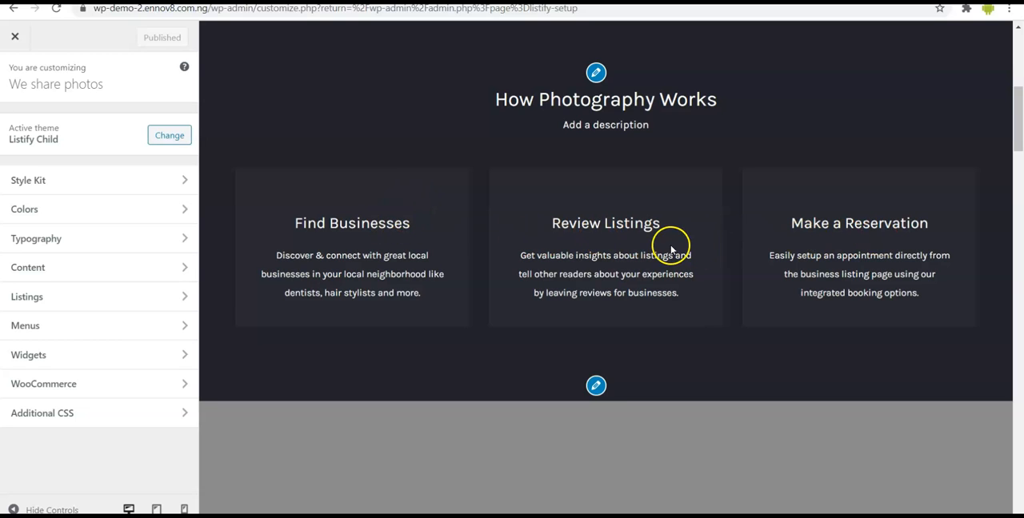
scroll(676, 272, "down", 1)
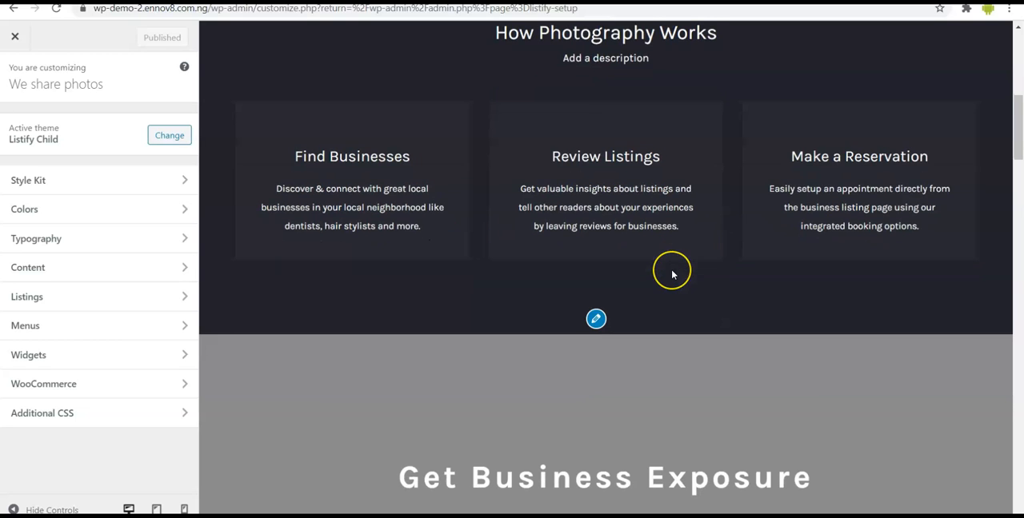
scroll(672, 275, "down", 1)
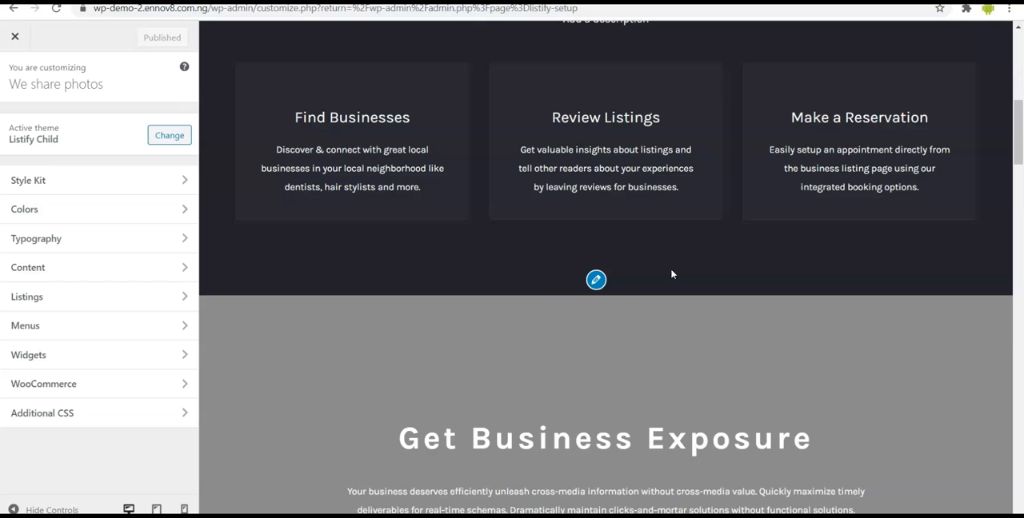
scroll(618, 276, "down", 1)
scroll(618, 272, "down", 1)
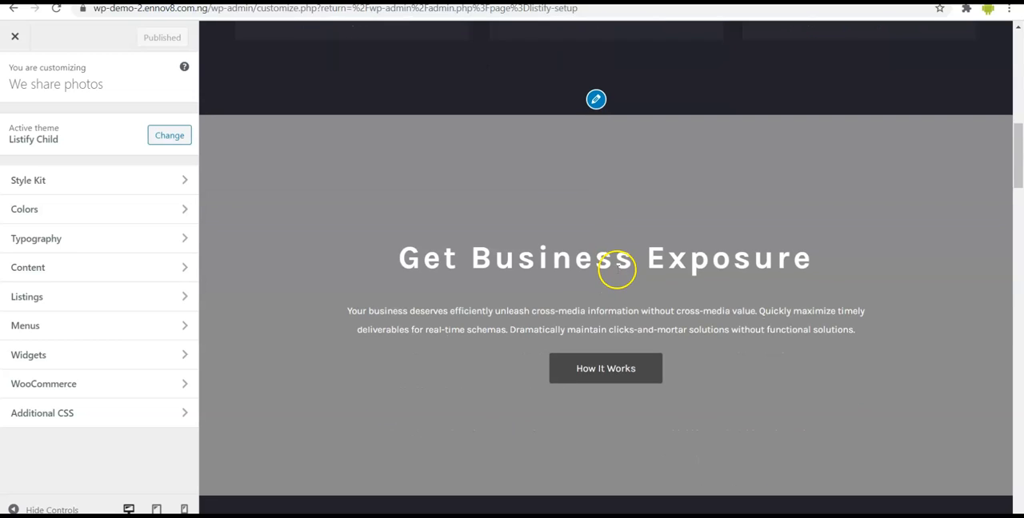